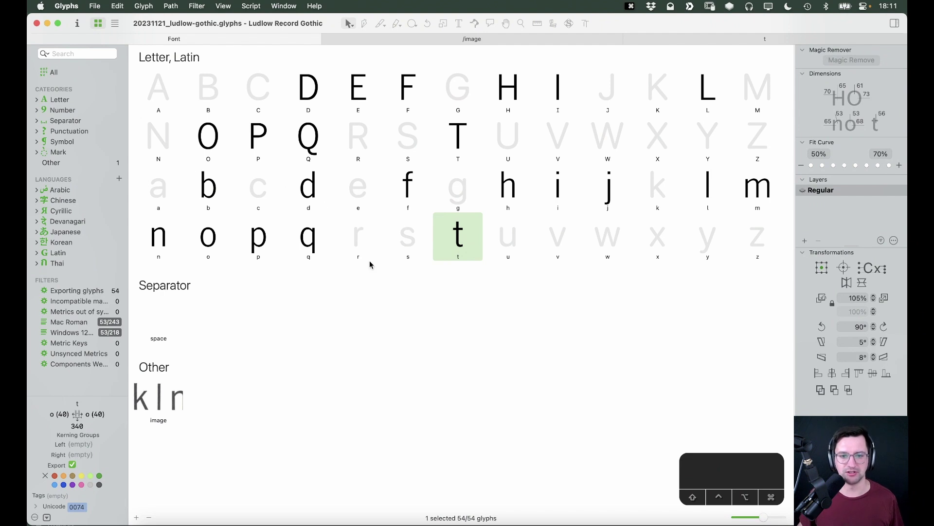
Copy the reference scan record-gothic-regular.jpg from the image glyph and paste it into the u glyph.
double_click(156, 396)
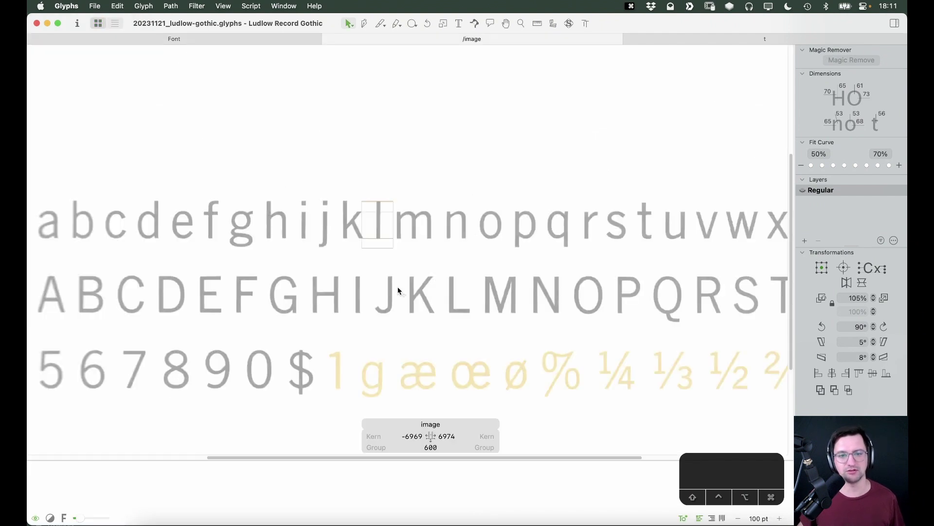
click(419, 276)
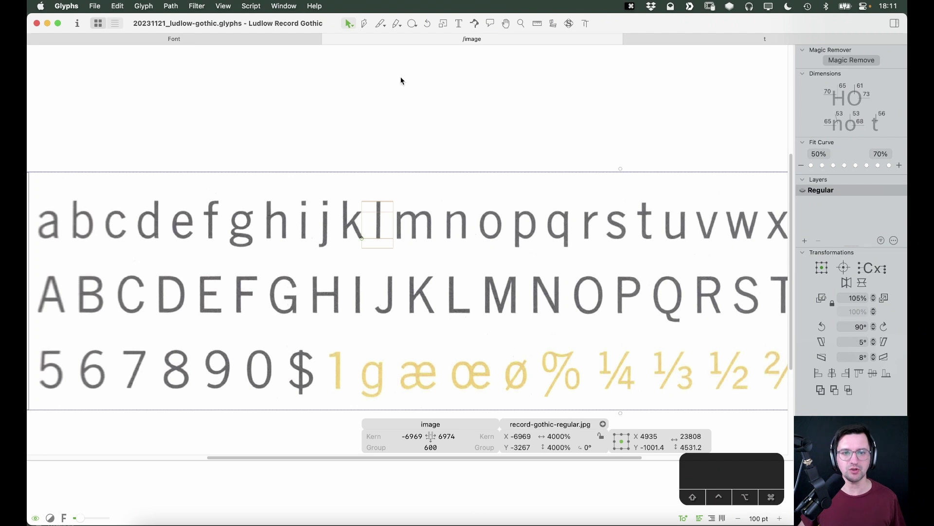
key(super+w)
double_click(511, 240)
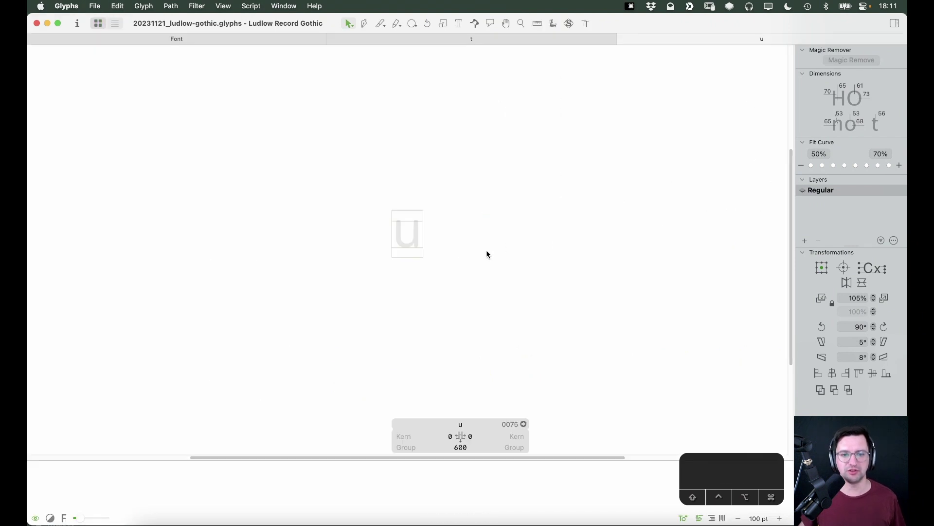
key(super+v)
Align the scanned letter u within the u glyph by moving the scan to about X -12637, Y -3268, and lock the image.
drag(725, 242, 444, 246)
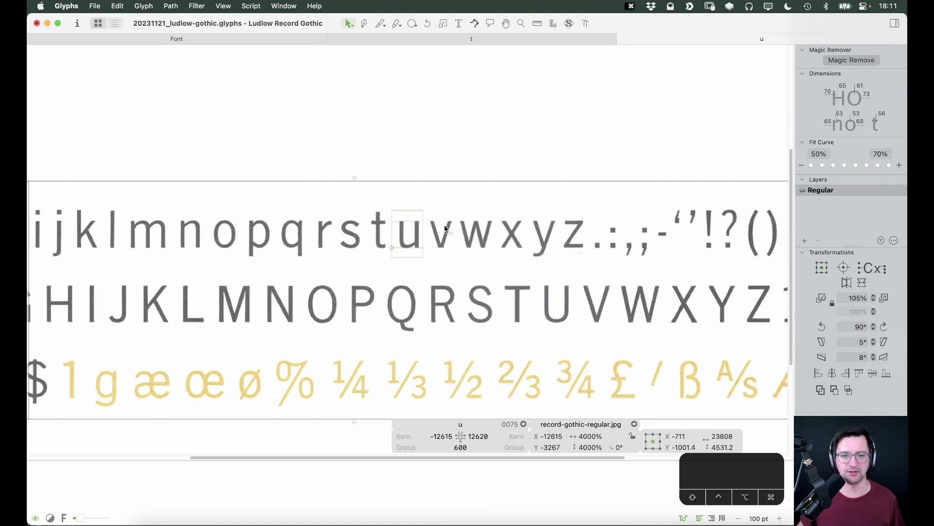
key(z)
click(466, 269)
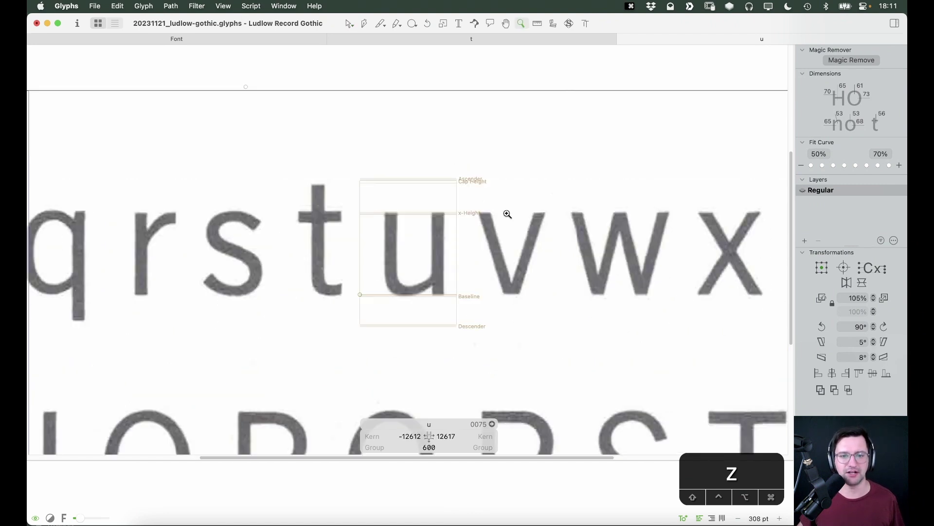
click(436, 255)
key(v)
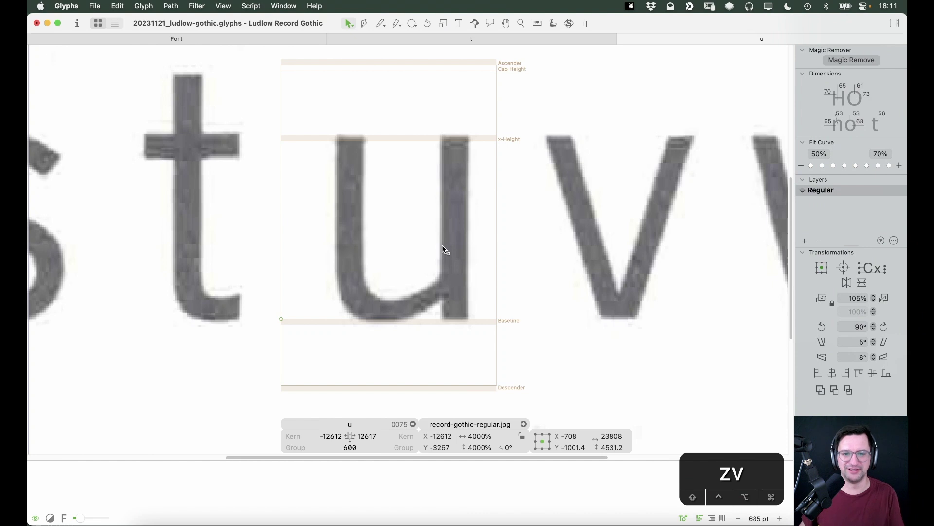
key(shift+Left)
key(shift+Left)
key(shift+Left)
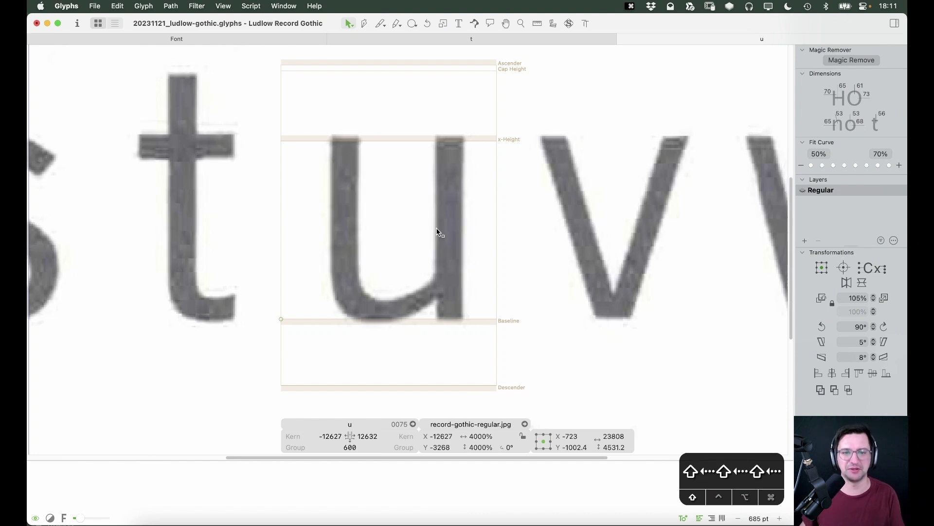
key(shift+Left)
right_click(436, 213)
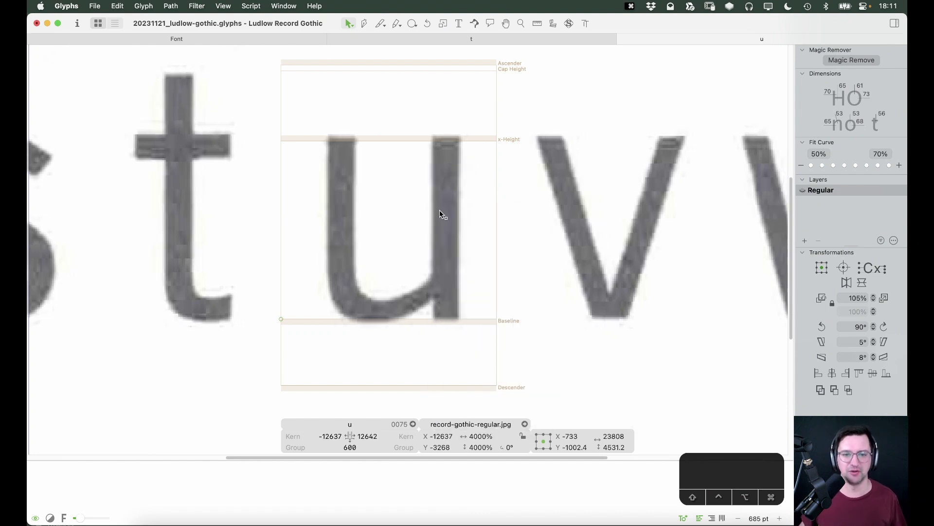
Insert an n before the u in the edit view and copy its outlines into the u glyph.
text(tn)
key(Escape)
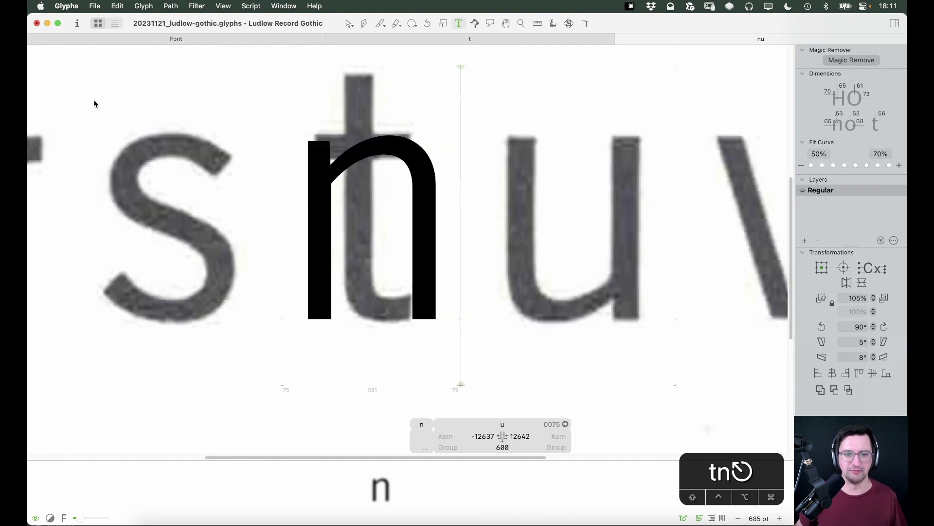
double_click(323, 200)
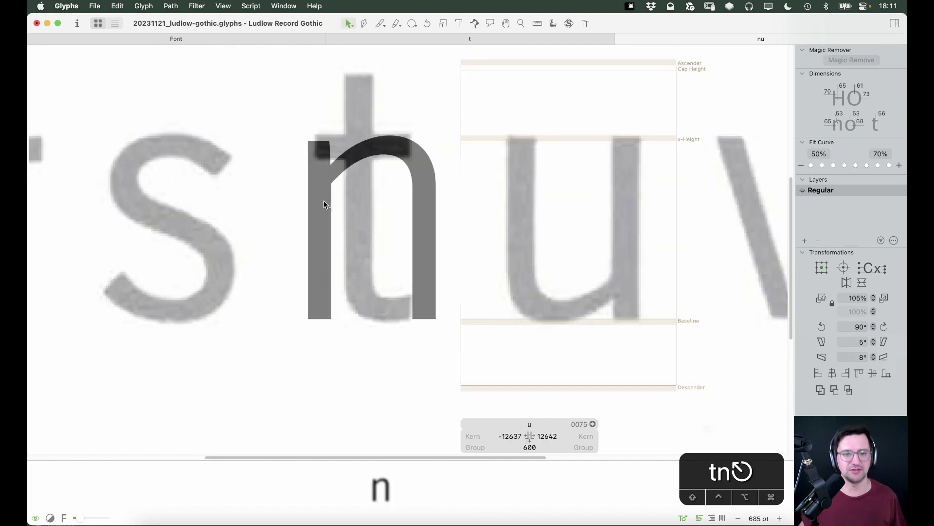
key(cmd+a)
key(cmd+c)
double_click(577, 196)
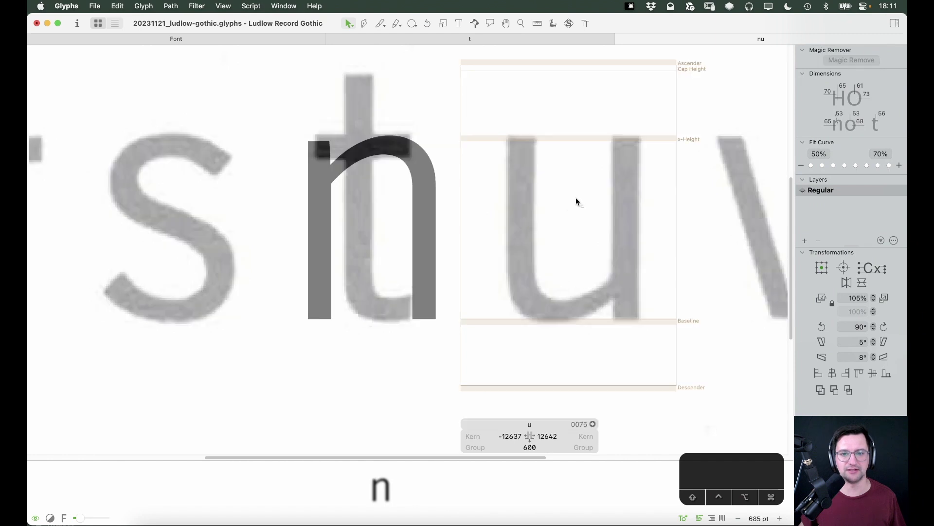
key(cmd+v)
Flip the pasted n outlines horizontally and vertically and move them roughly over the scanned u.
click(847, 283)
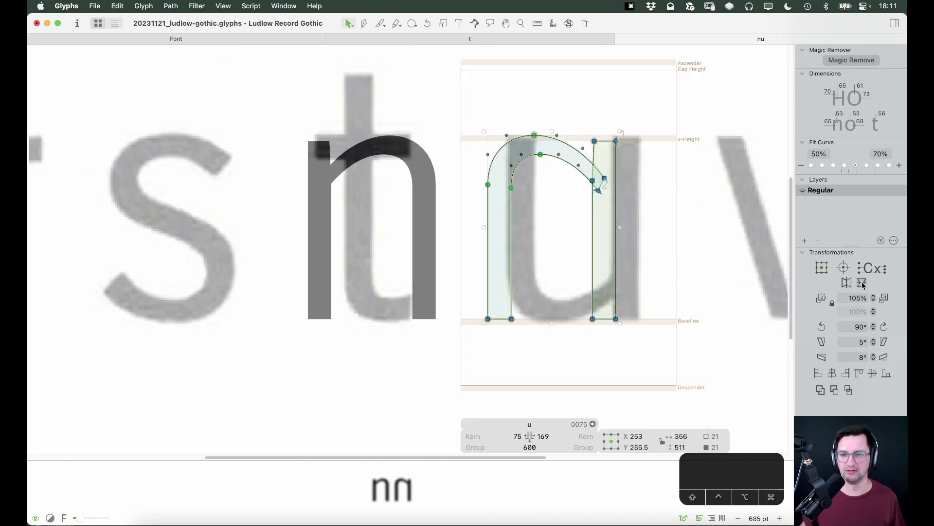
click(862, 283)
drag(597, 266, 601, 272)
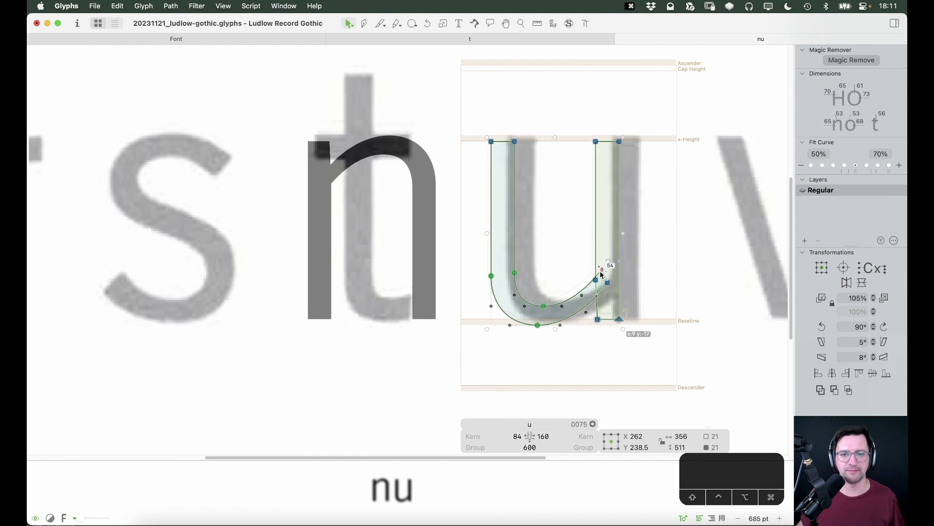
Nudge the u outlines onto the scanned letter at X 315, Y 239.5.
key(z)
drag(673, 106, 404, 341)
key(v)
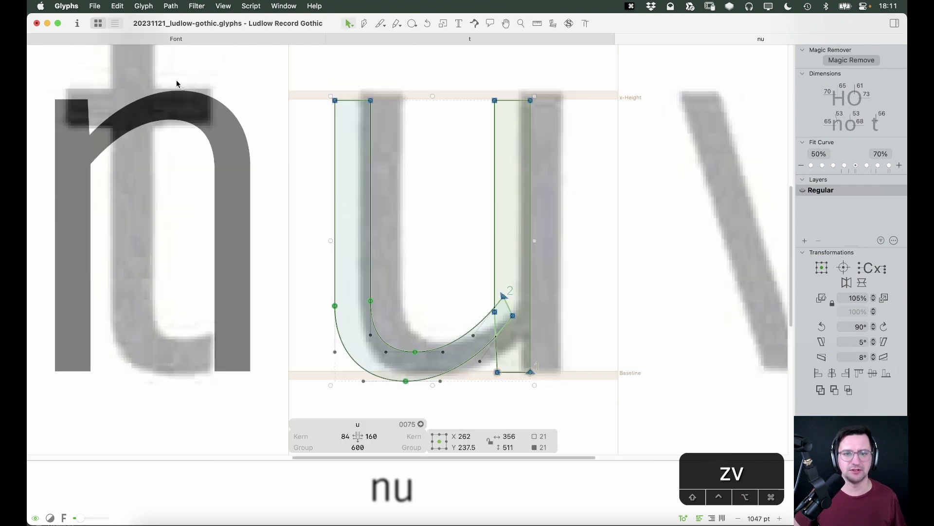
key(Up)
key(Up)
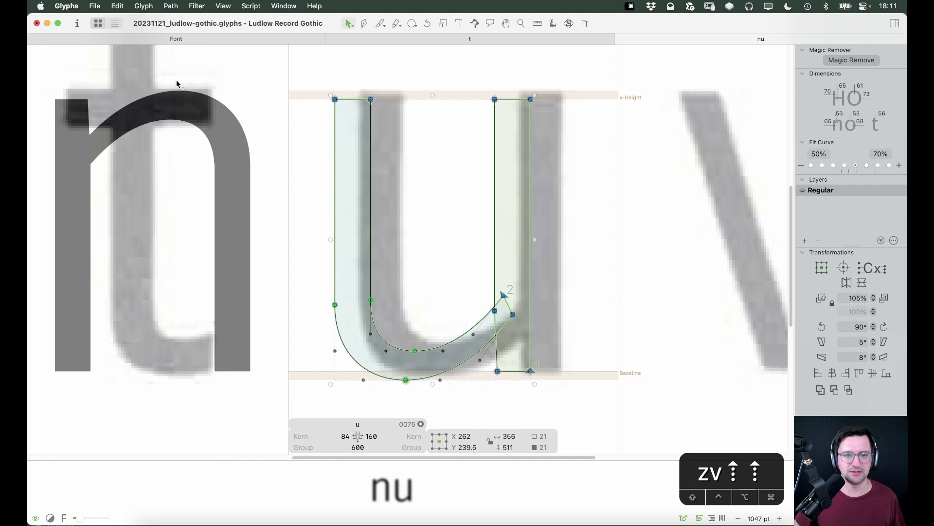
key(shift+Right)
key(shift+Right)
key(shift+Right)
key(shift+Right)
key(shift+Right)
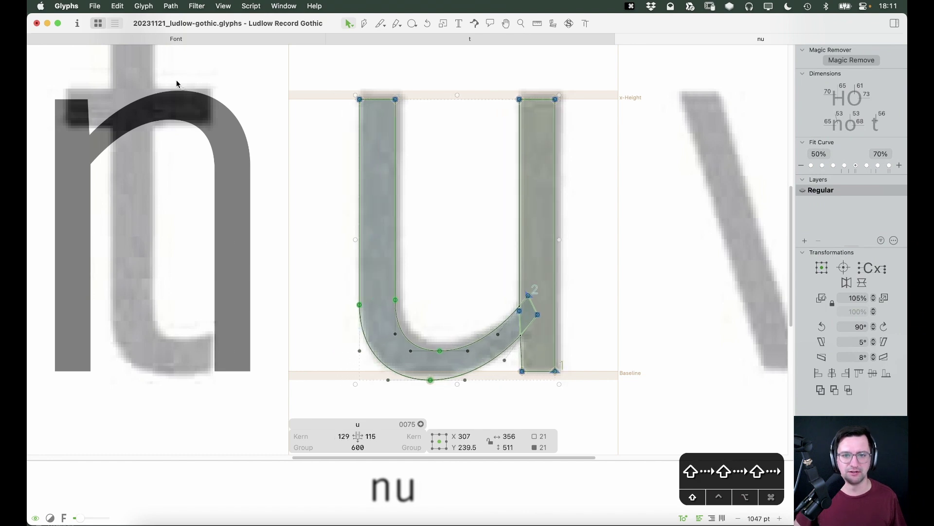
key(Left)
key(Left)
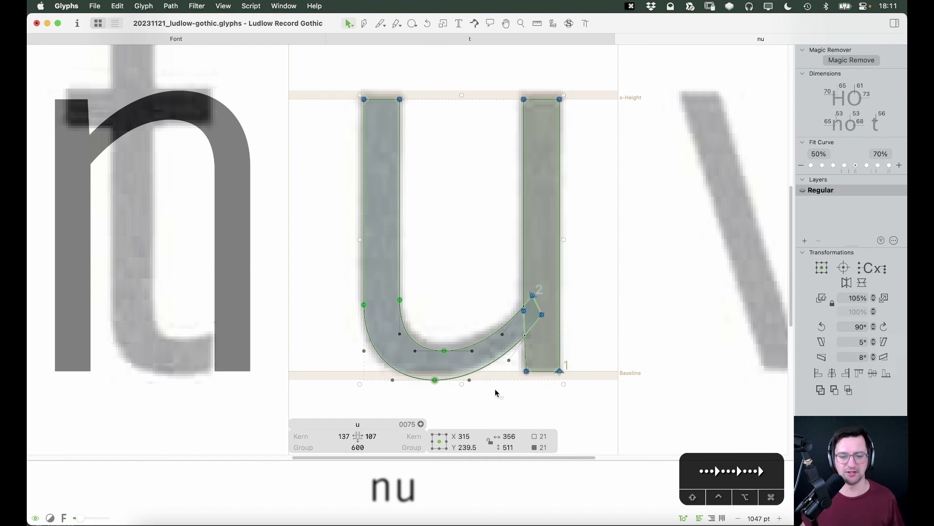
Link both the left and right sidebearings of the u to the opposite sides of n with the metrics key =|n.
click(323, 435)
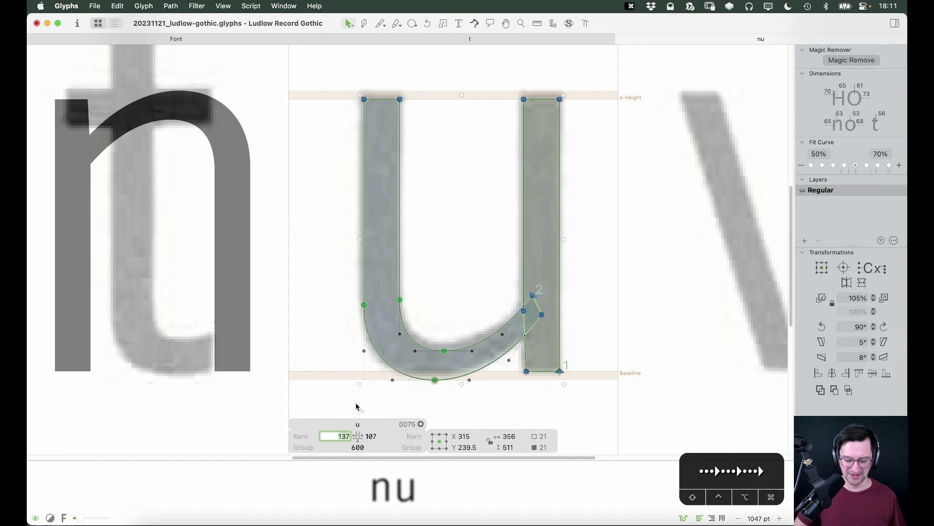
text(=|n)
key(Tab)
text(=)
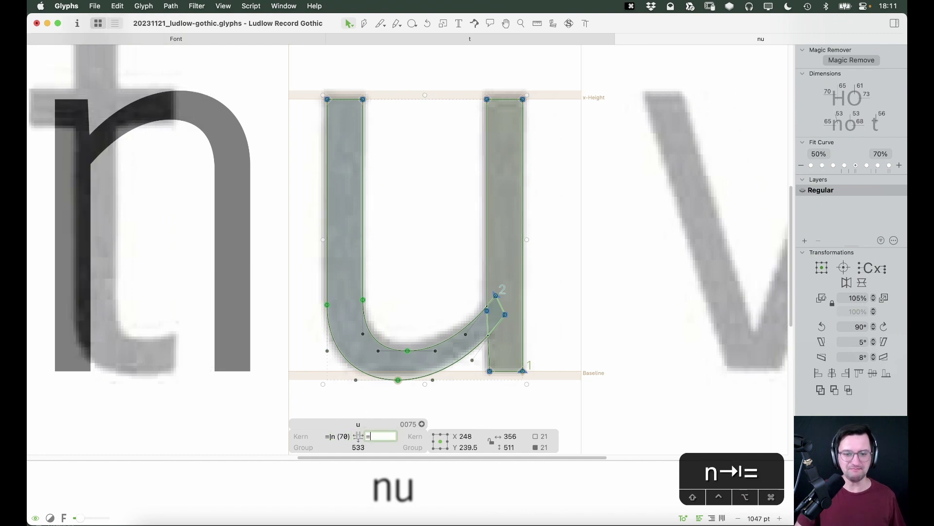
text(|n)
key(Return)
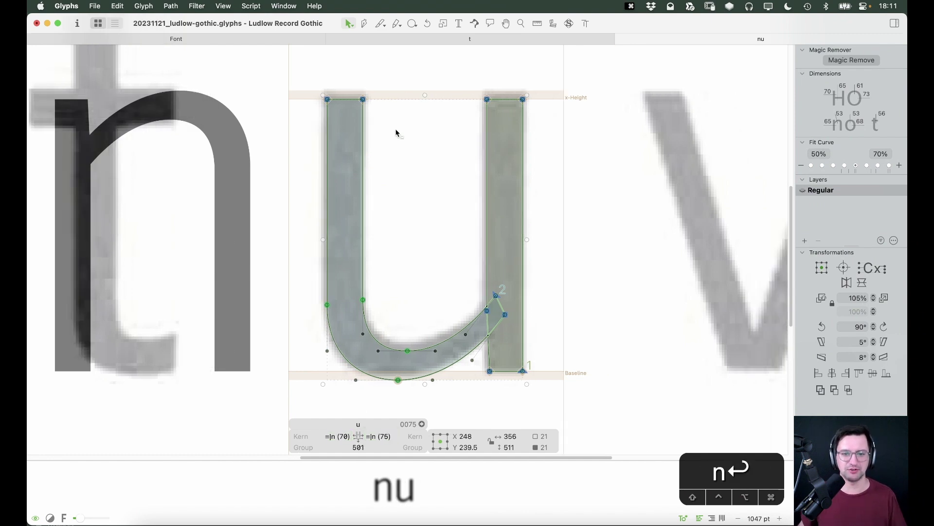
Insert an r between the n and the u in the edit view.
key(super+minus)
key(super+minus)
key(super+minus)
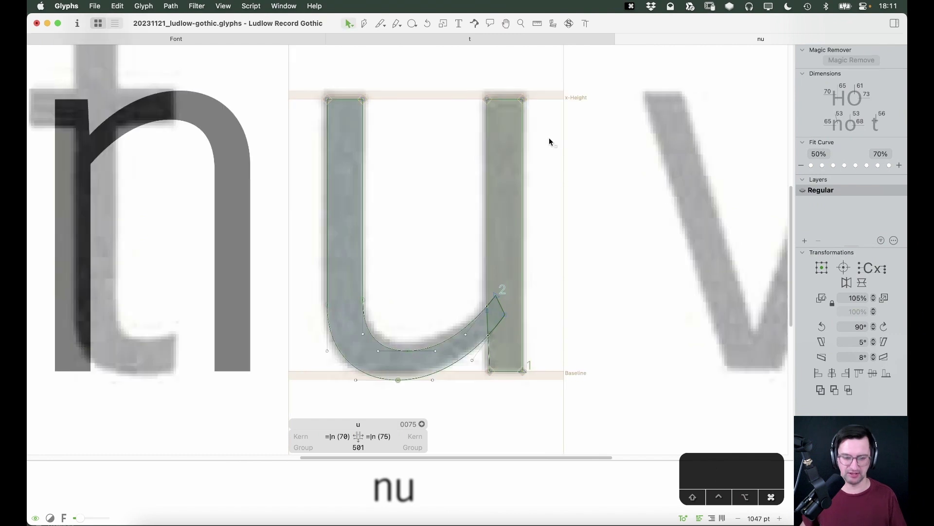
text(t)
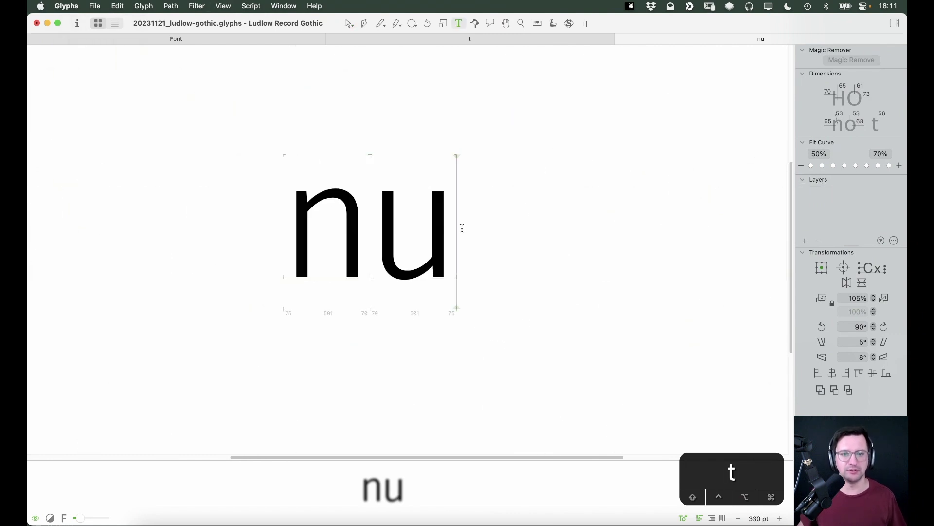
text(r)
key(Escape)
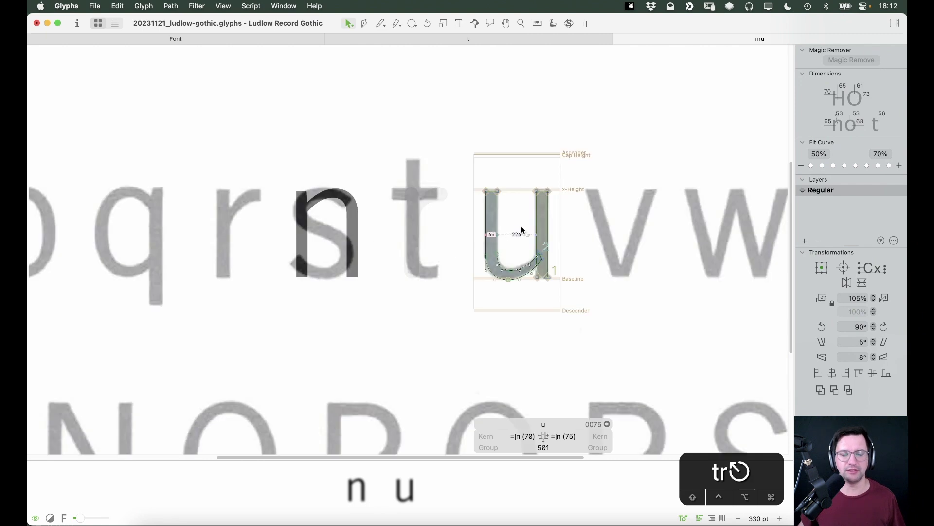
Unlock the scan image in the u glyph, cut it and paste it into the r glyph.
right_click(590, 185)
click(592, 199)
key(super+x)
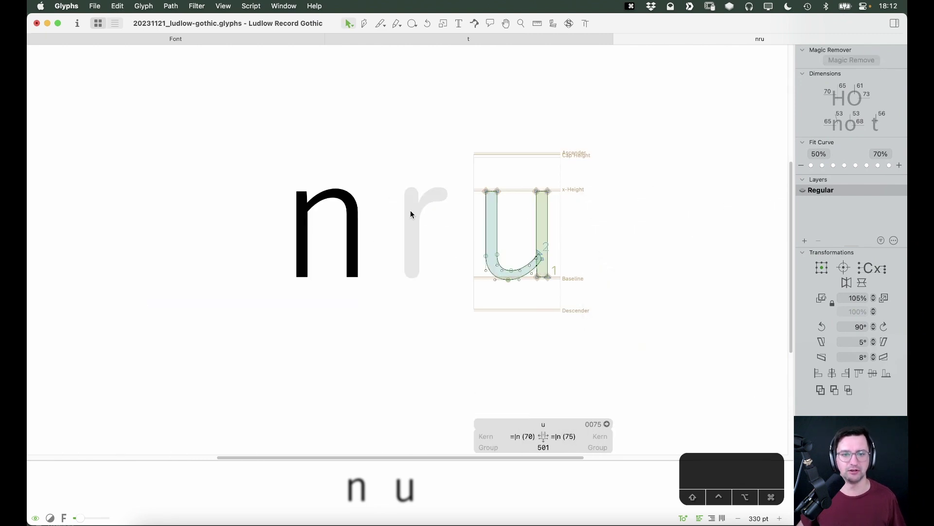
double_click(411, 214)
key(super+v)
Position the scanned letter r within the r glyph with the image at about X -11024, Y -3268, and lock it.
drag(175, 218, 465, 220)
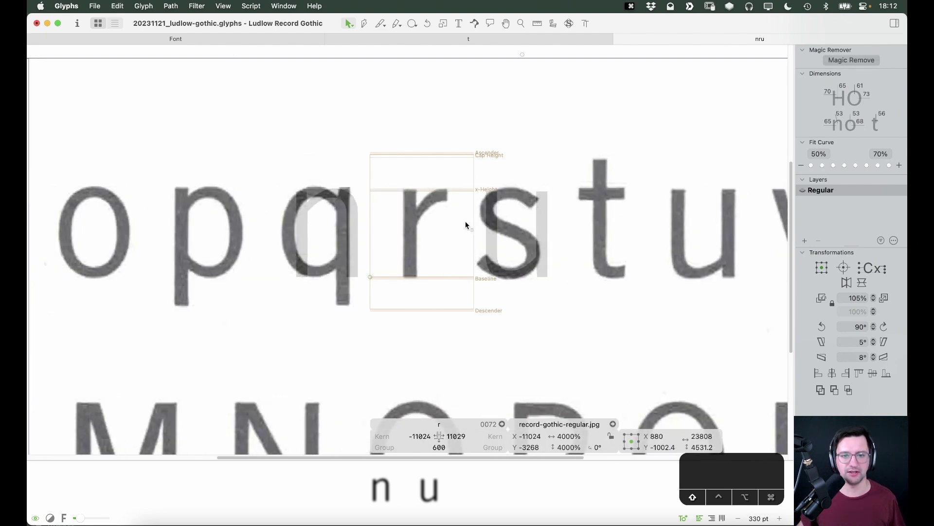
right_click(444, 209)
click(453, 209)
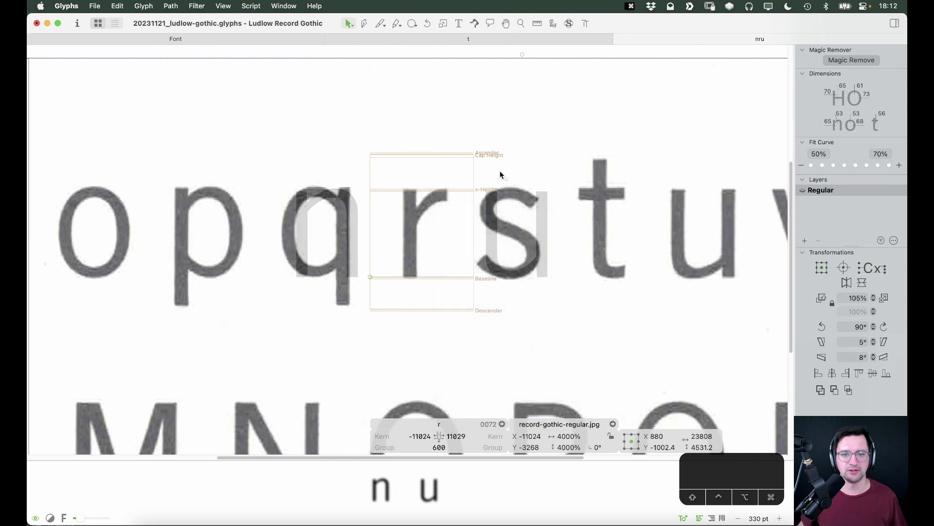
Copy the stem and arch outlines of the n and paste them into the r glyph.
key(z)
click(417, 229)
key(v)
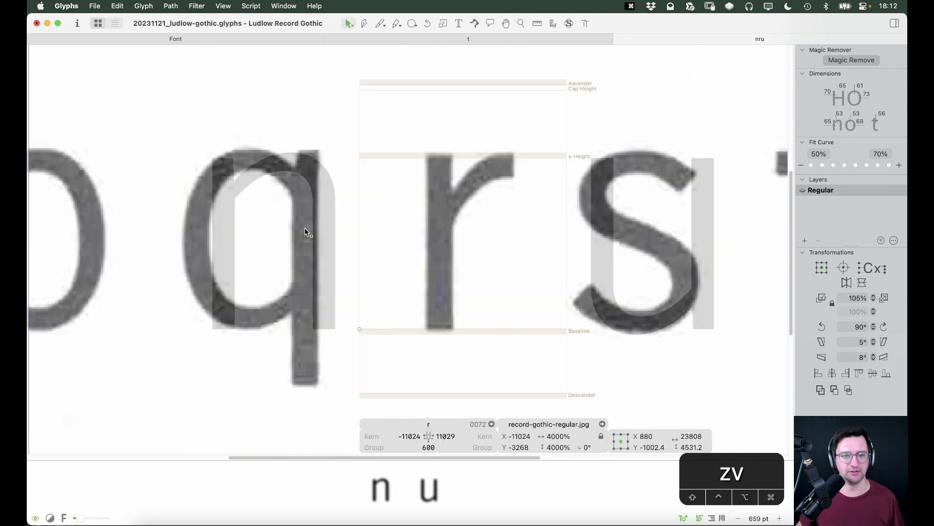
double_click(305, 227)
click(321, 195)
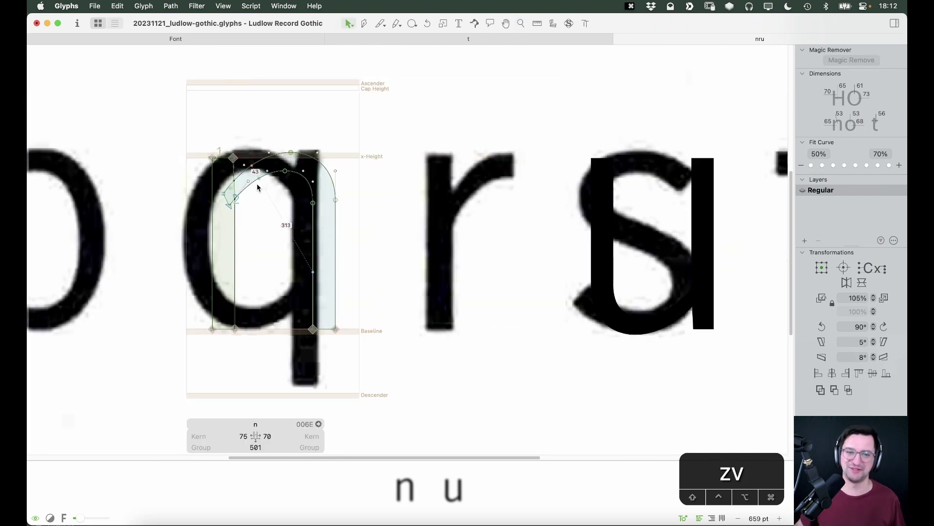
double_click(234, 224)
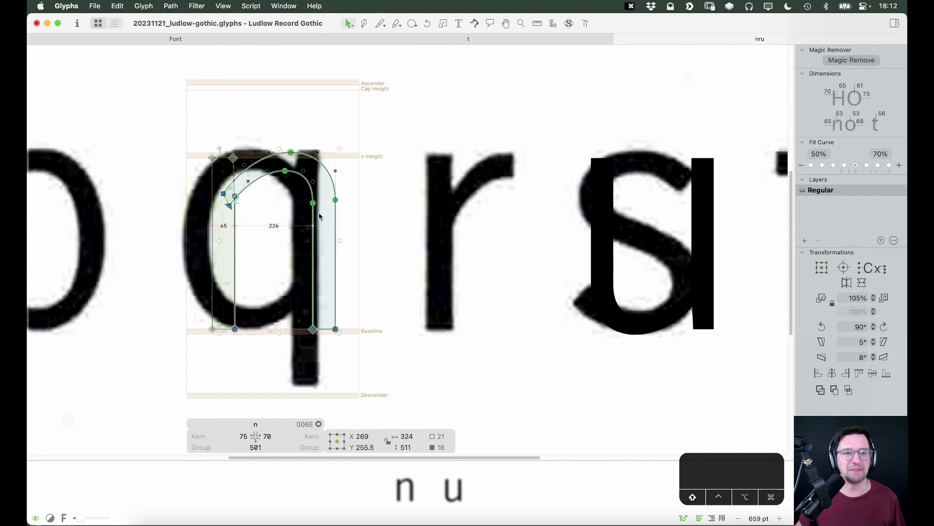
double_click(497, 232)
key(super+v)
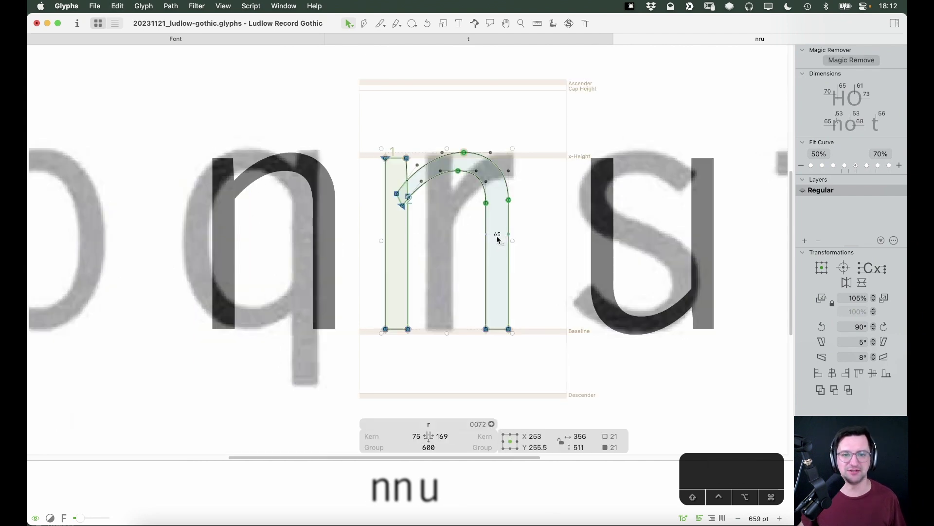
Move the pasted outlines horizontally to X 380 so the stem covers the scanned stem of the r.
key(shift+Right)
key(shift+Right)
key(shift+Right)
key(shift+Right)
key(shift+Right)
key(shift+Right)
key(shift+Right)
key(shift+Right)
key(shift+Right)
key(shift+Right)
key(shift+Right)
key(shift+Right)
key(shift+Right)
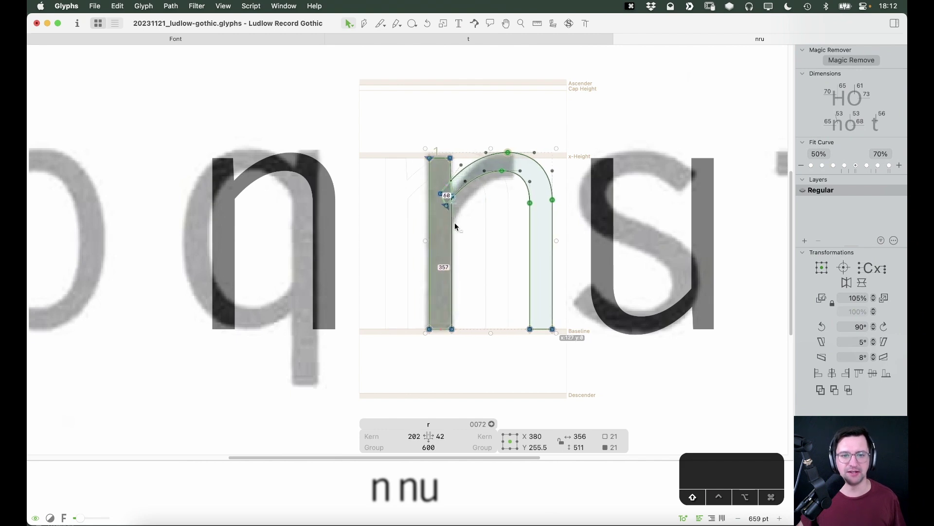
Delete the nodes of the arch's right leg and the leftover curve handles so the r's arm ends at the top of the arch.
click(494, 256)
key(z)
click(486, 228)
key(v)
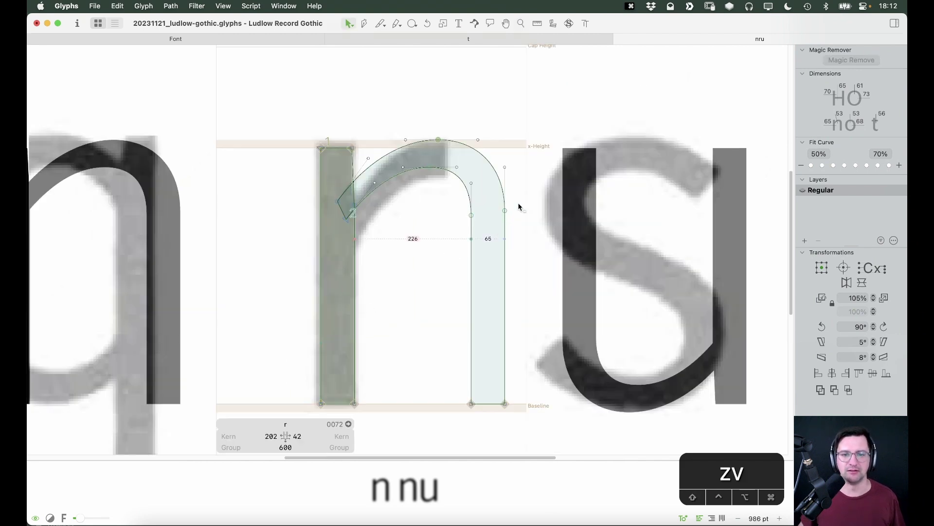
drag(519, 205, 399, 417)
key(BackSpace)
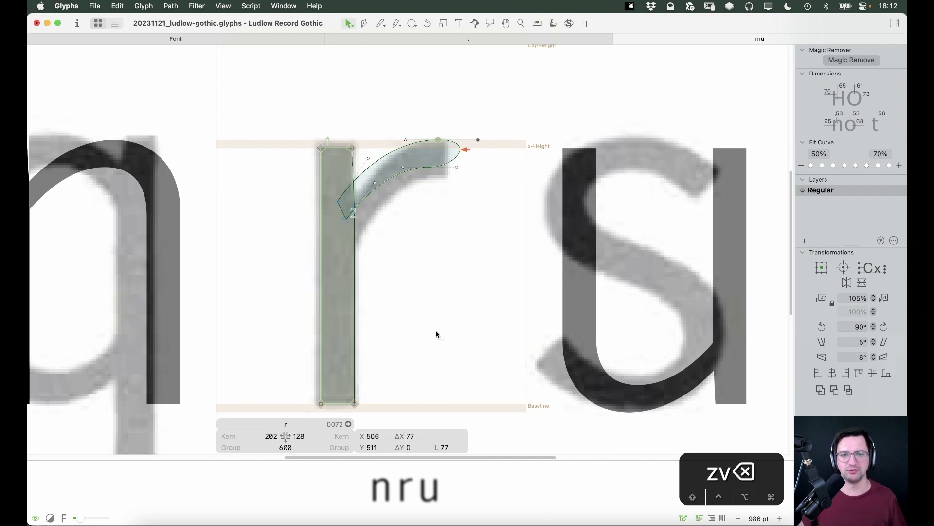
drag(494, 117, 453, 202)
key(BackSpace)
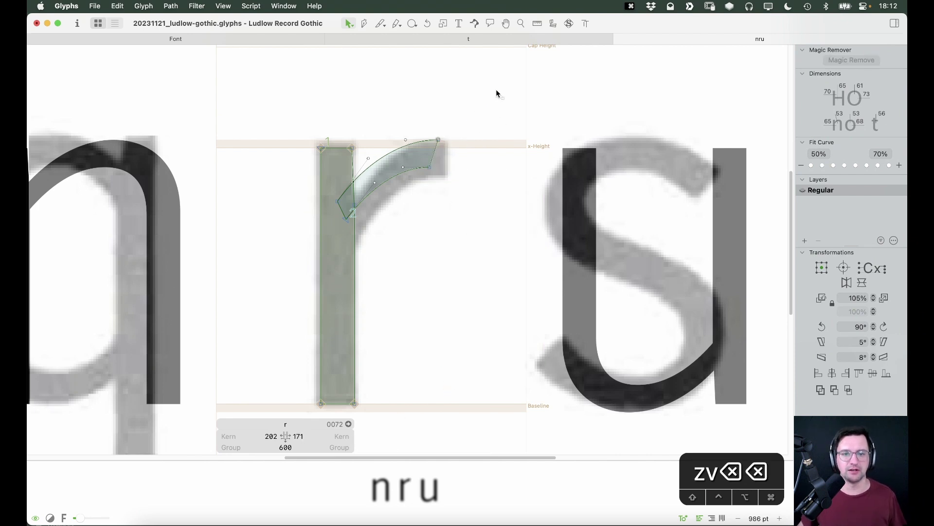
key(z)
drag(498, 91, 266, 298)
key(v)
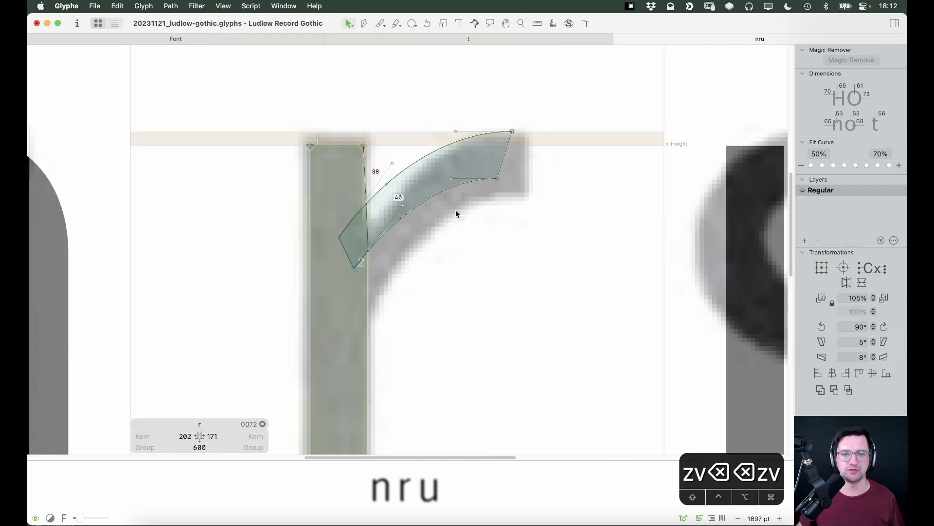
Move the lower node of the arm's terminal horizontally to X 429 so the terminal is vertical.
double_click(409, 223)
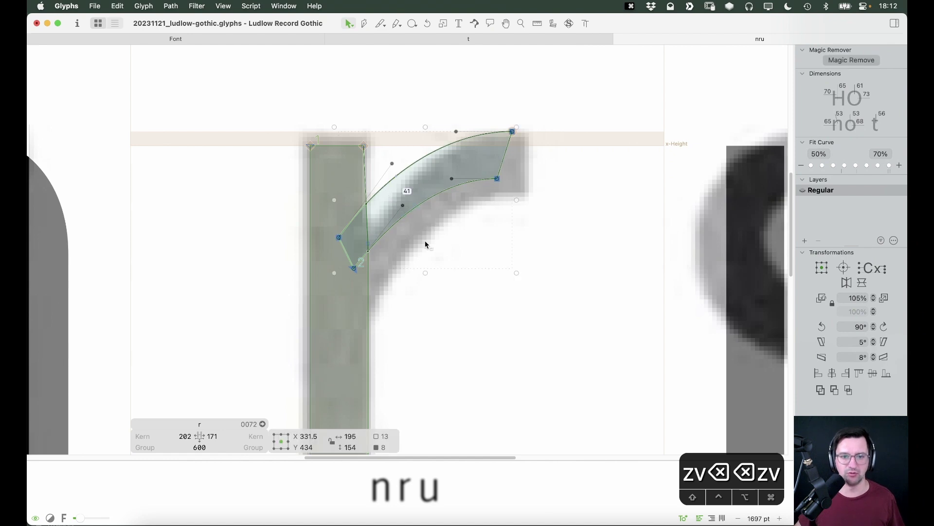
click(434, 225)
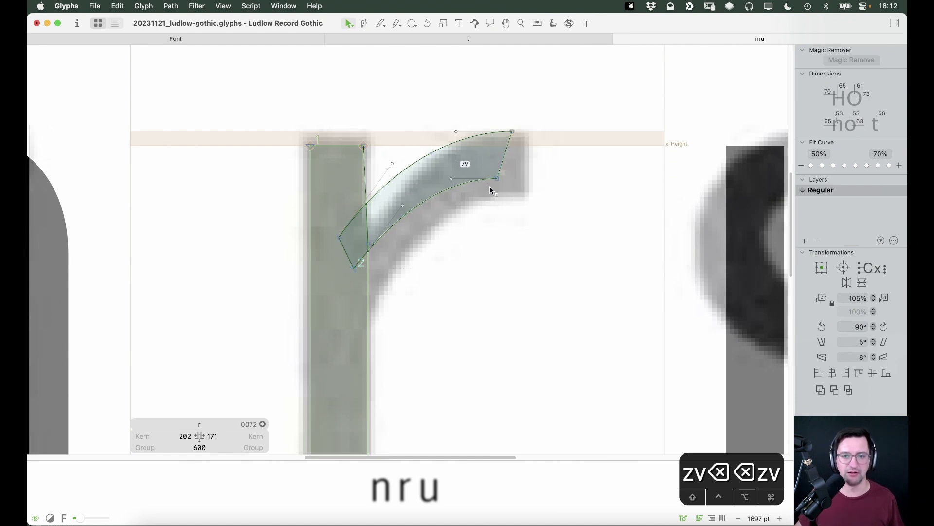
drag(496, 179, 512, 179)
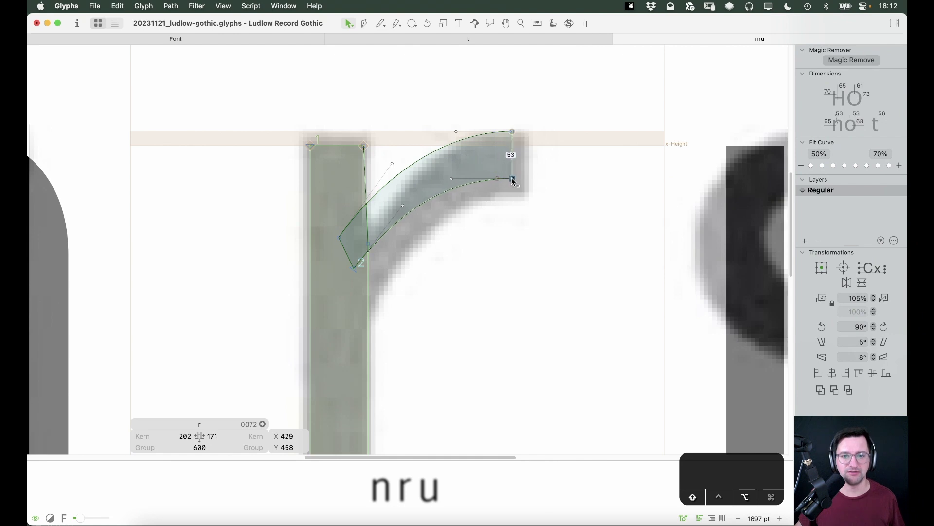
drag(522, 90, 502, 205)
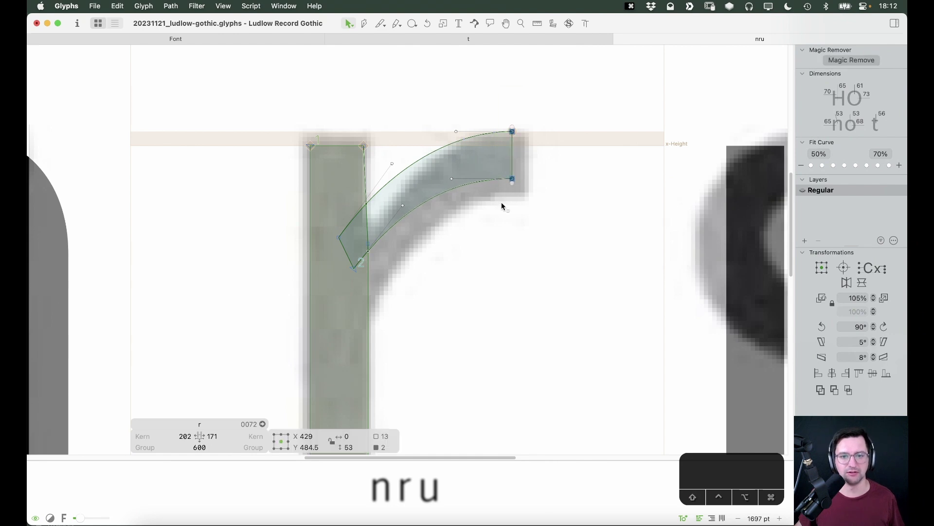
click(519, 239)
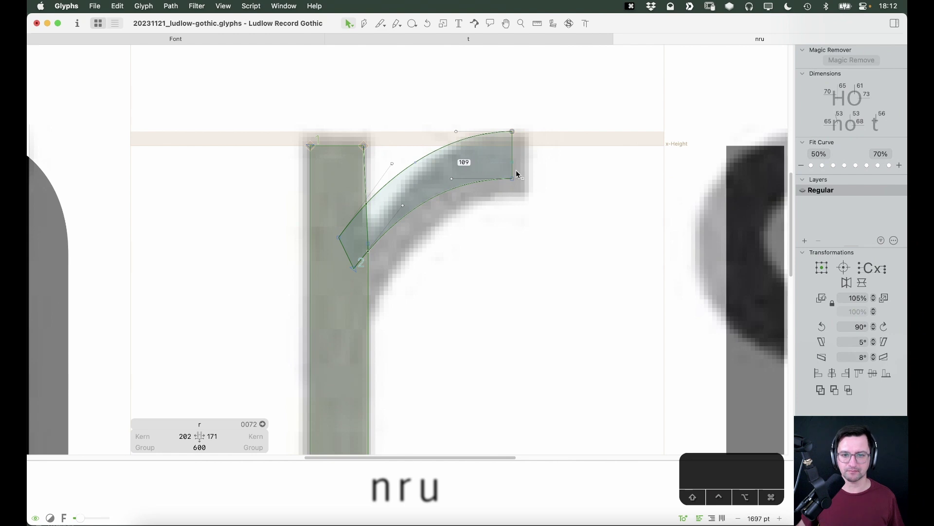
Lower the nodes and handles of the arm's underside together so the terminal is 70 units high.
drag(527, 169, 408, 223)
shift+click(403, 205)
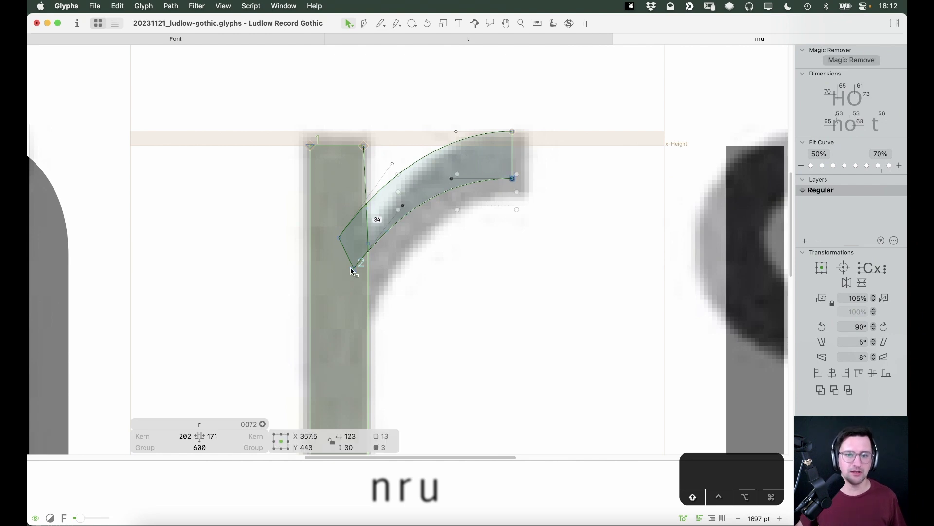
shift+click(353, 268)
drag(353, 268, 354, 283)
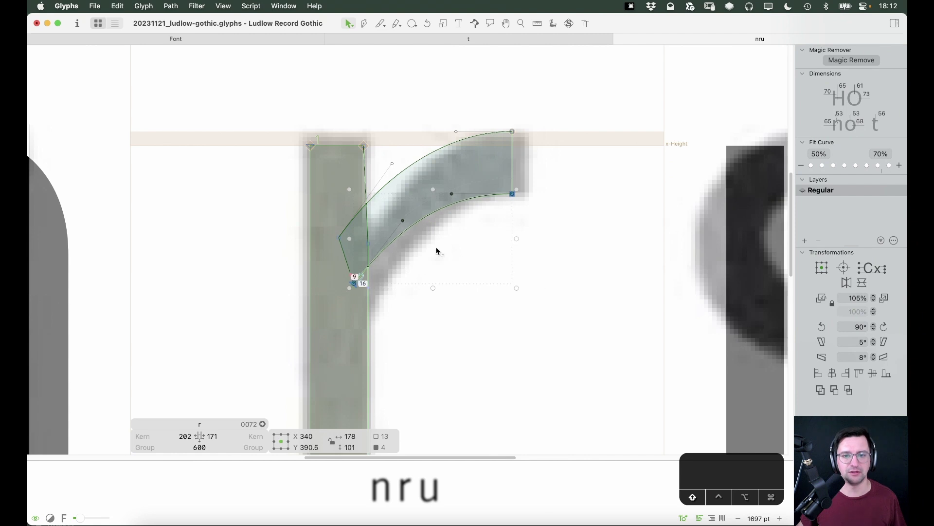
drag(539, 110, 506, 226)
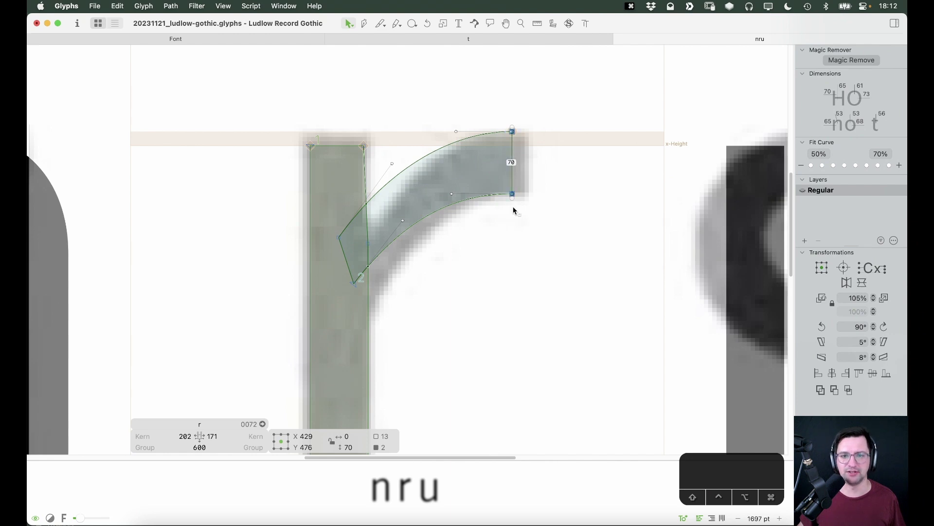
click(514, 211)
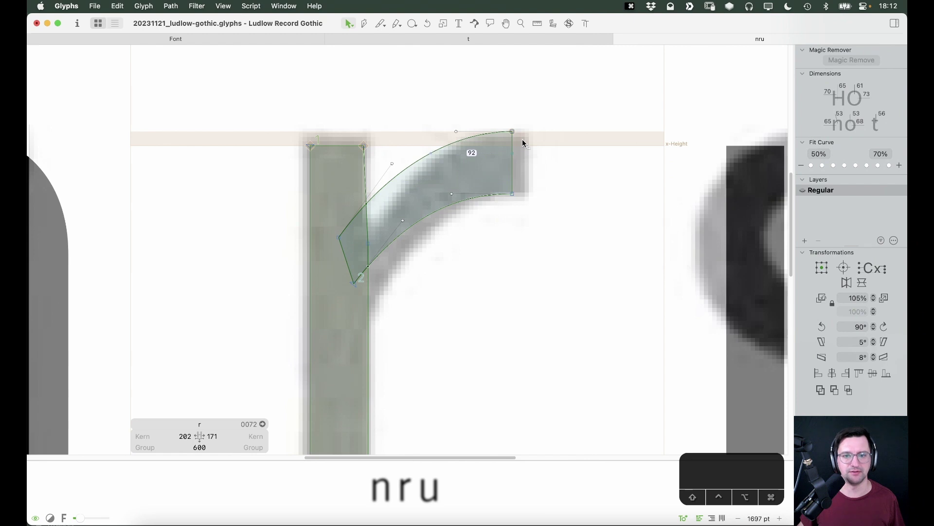
Shift the whole arm outline horizontally to centre X 344.5 so its terminal meets the edge of the scanned r.
click(512, 193)
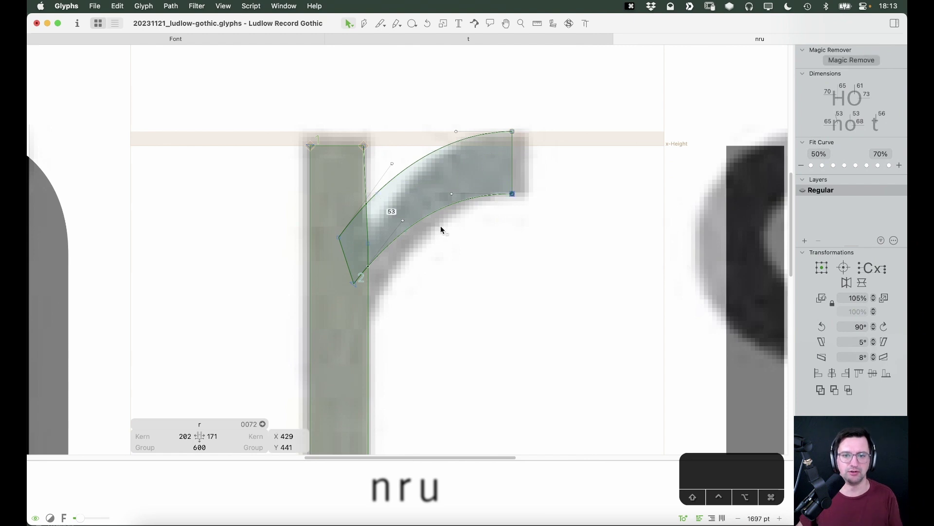
shift+click(452, 194)
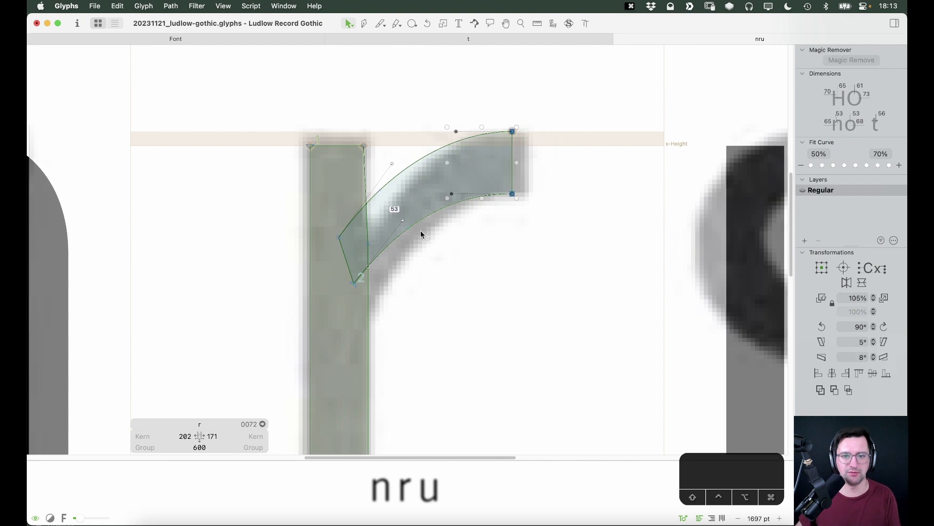
drag(506, 128, 520, 213)
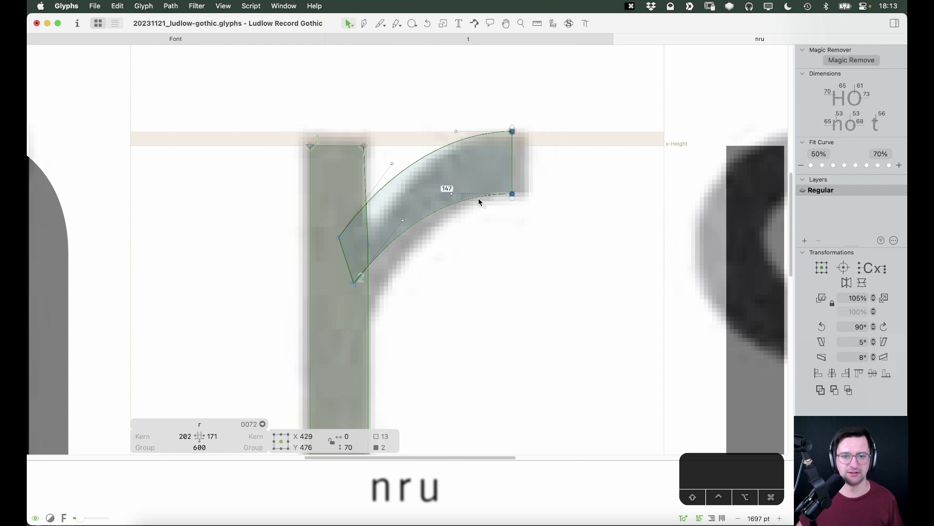
double_click(442, 212)
drag(442, 212, 453, 213)
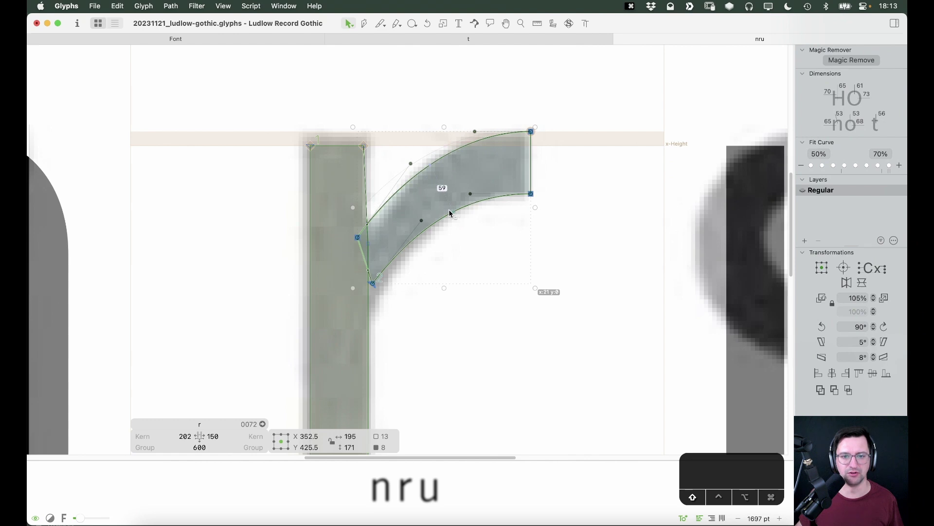
key(Right)
key(Right)
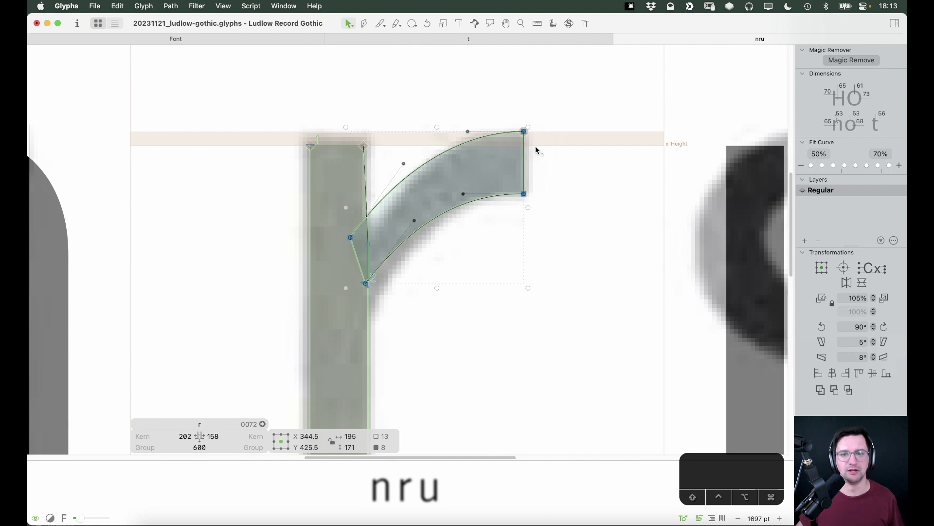
click(452, 291)
Delete the arm's curve handles and move its lower inner node down to where the scanned arm leaves the stem.
drag(434, 180, 406, 262)
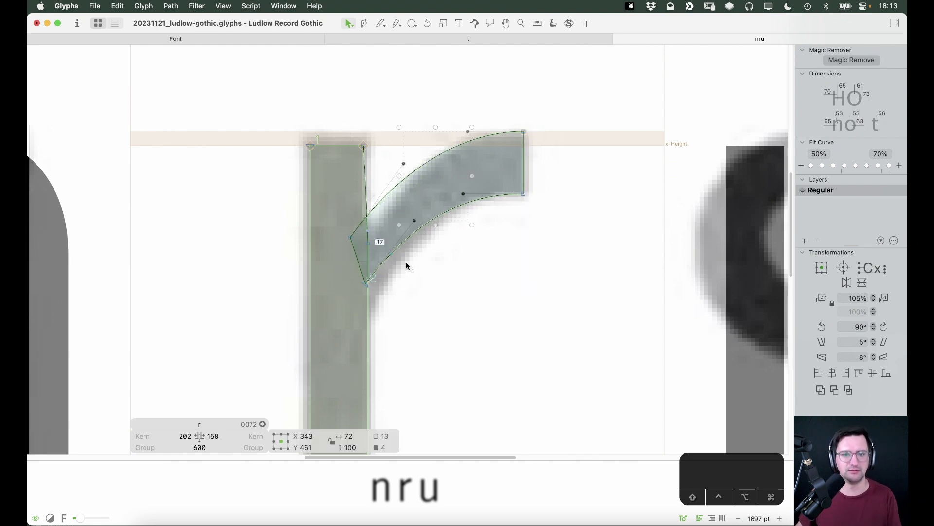
key(BackSpace)
click(445, 300)
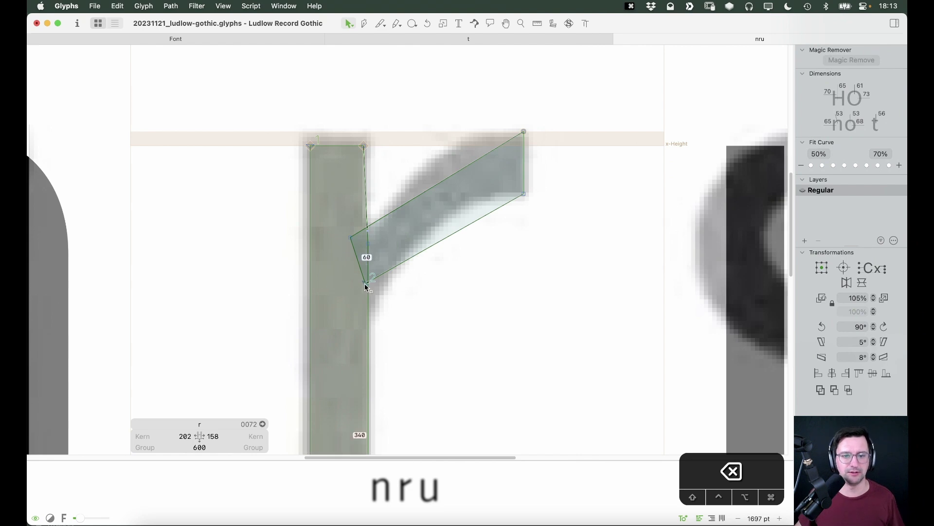
click(366, 286)
click(359, 273)
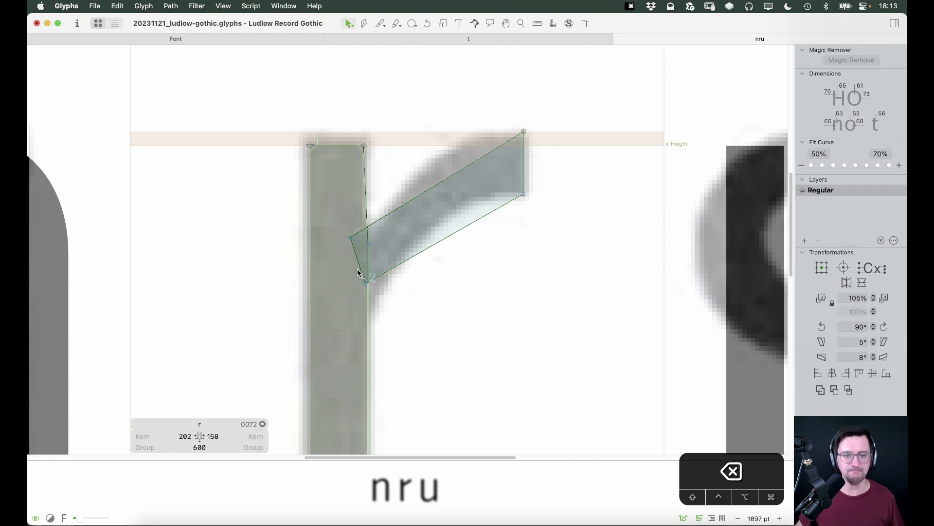
drag(366, 288, 367, 331)
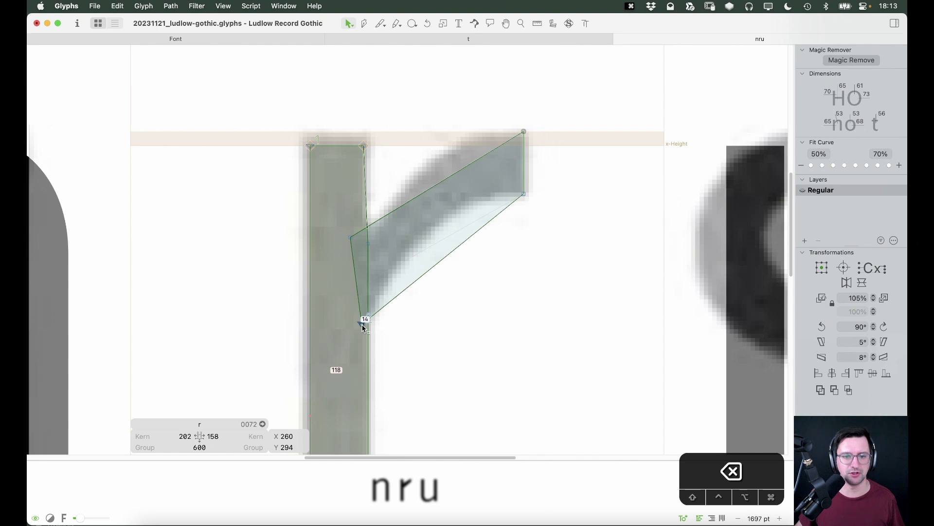
Convert the arm's lower edge to a curve and shape its handles along the scan, with the terminal handle horizontal.
alt+click(440, 262)
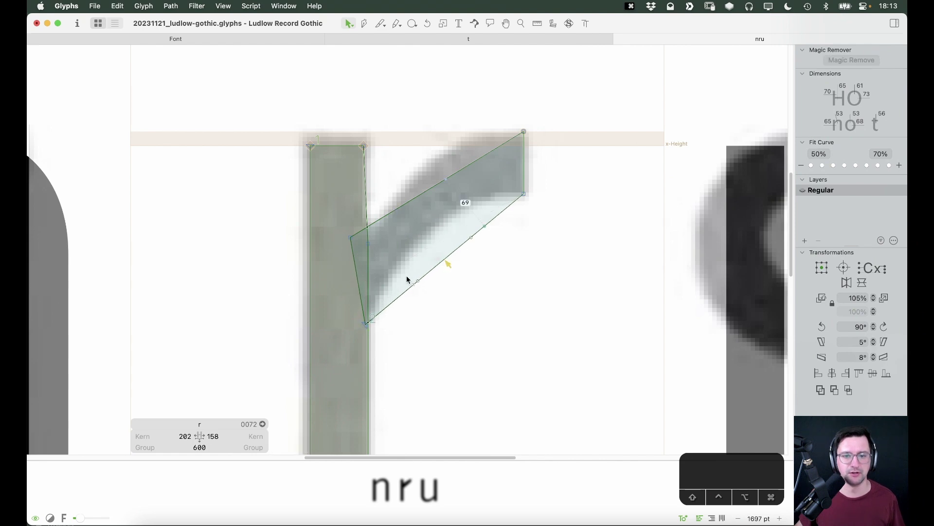
drag(407, 288, 460, 195)
click(507, 249)
drag(552, 191, 518, 205)
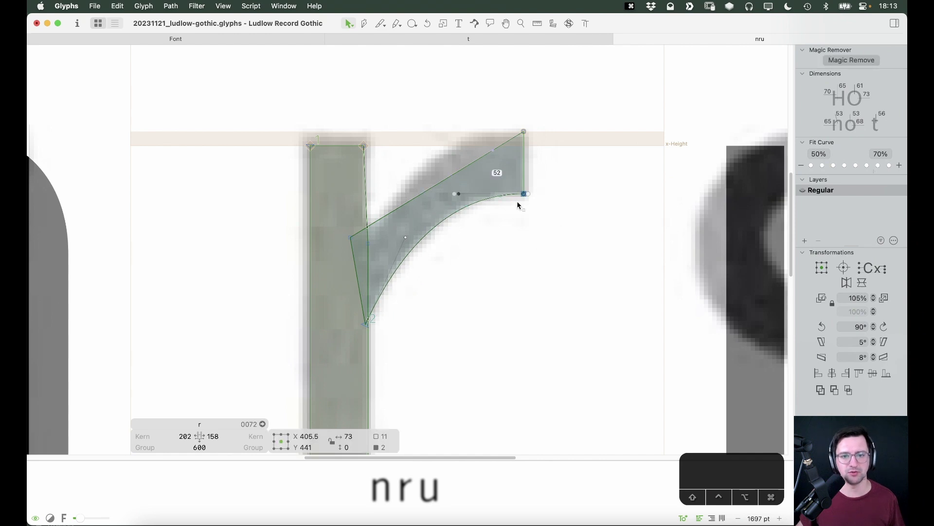
click(521, 258)
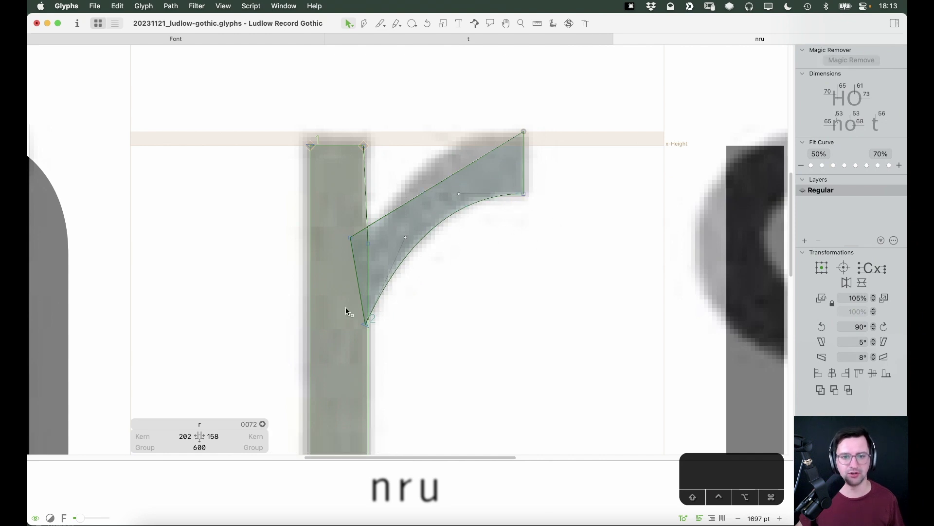
key(space)
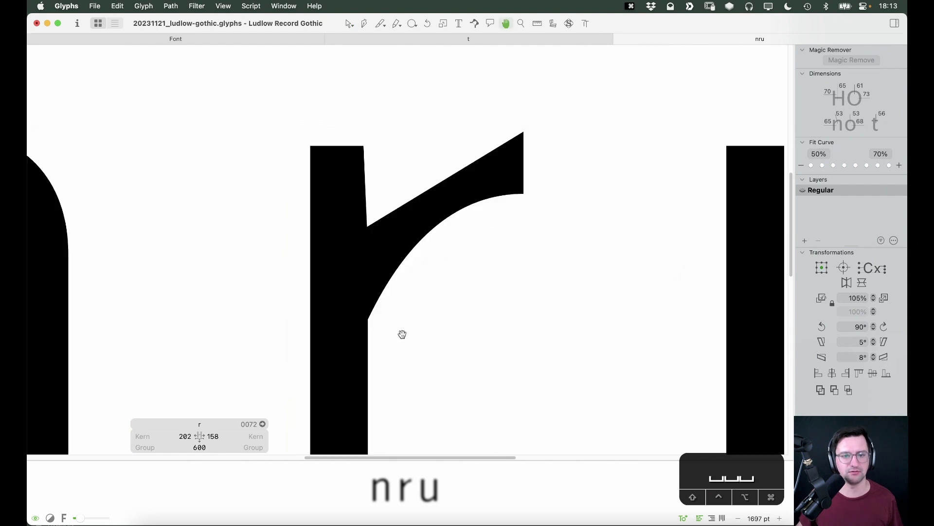
Convert the arm's upper edge to a curve following the scan and place its inner node at X 252, Y 365.
drag(351, 238, 360, 243)
alt+click(468, 169)
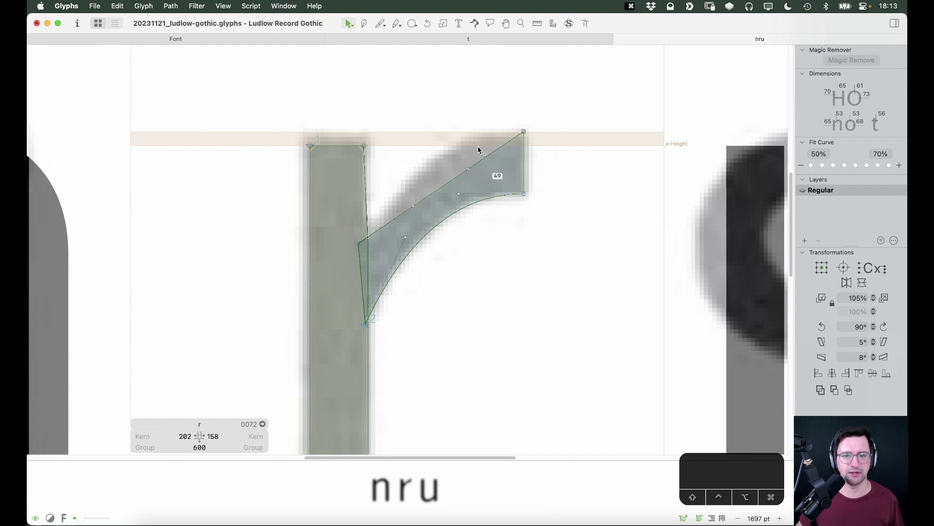
click(442, 194)
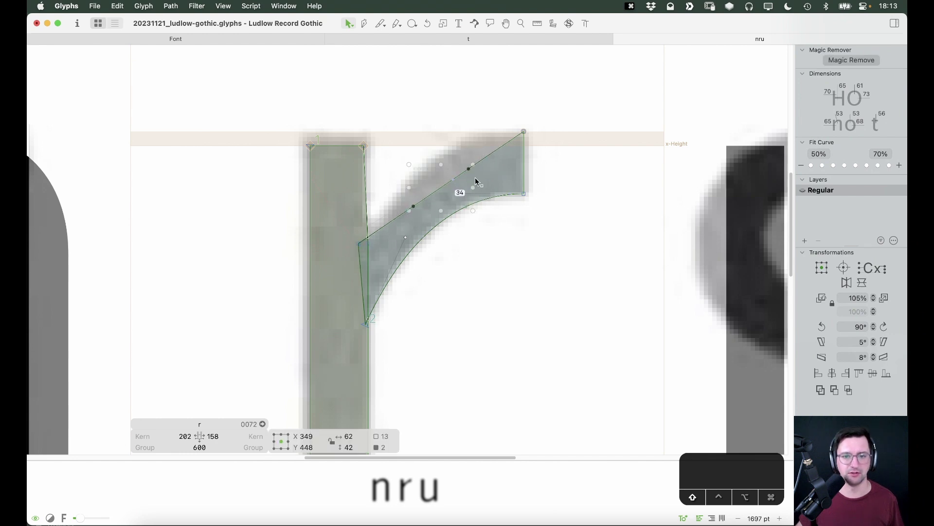
drag(470, 154, 463, 133)
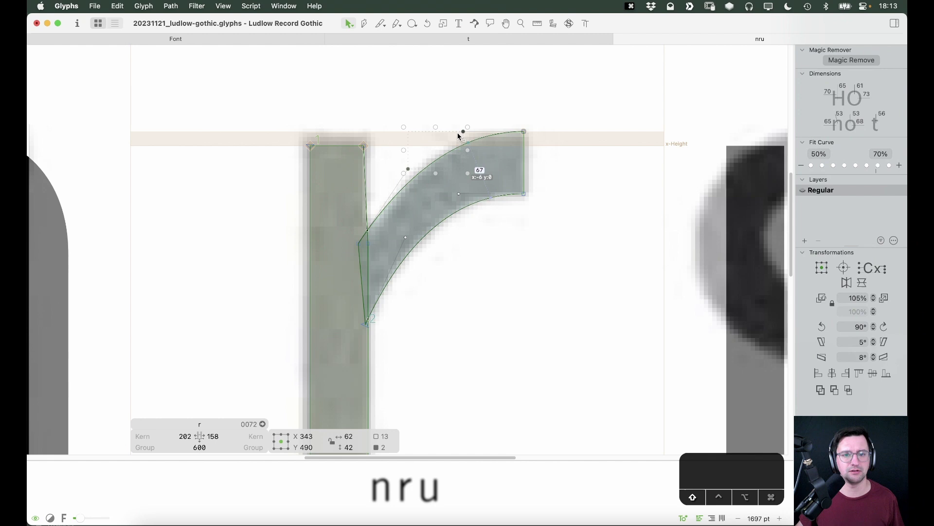
click(344, 227)
drag(364, 258, 356, 262)
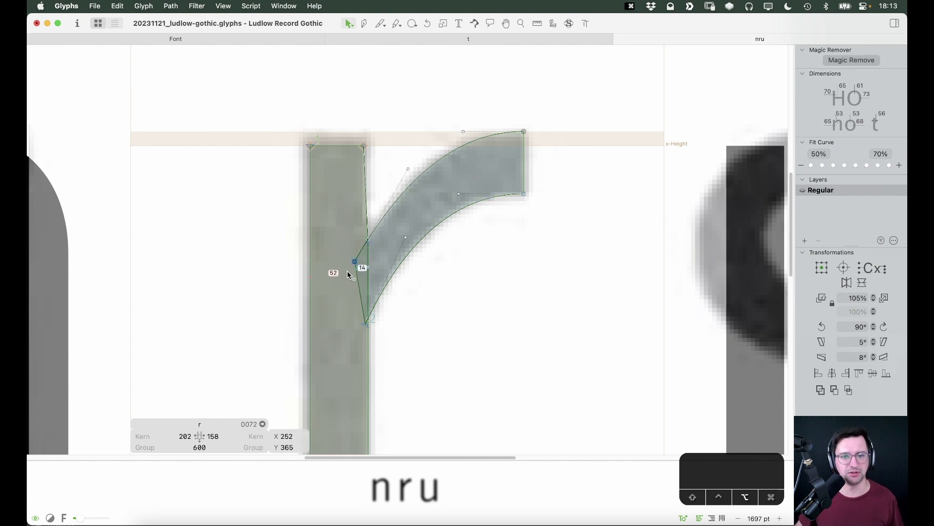
Preview the filled n, r and u side by side to judge the shape and weight of the r's arm.
key(space)
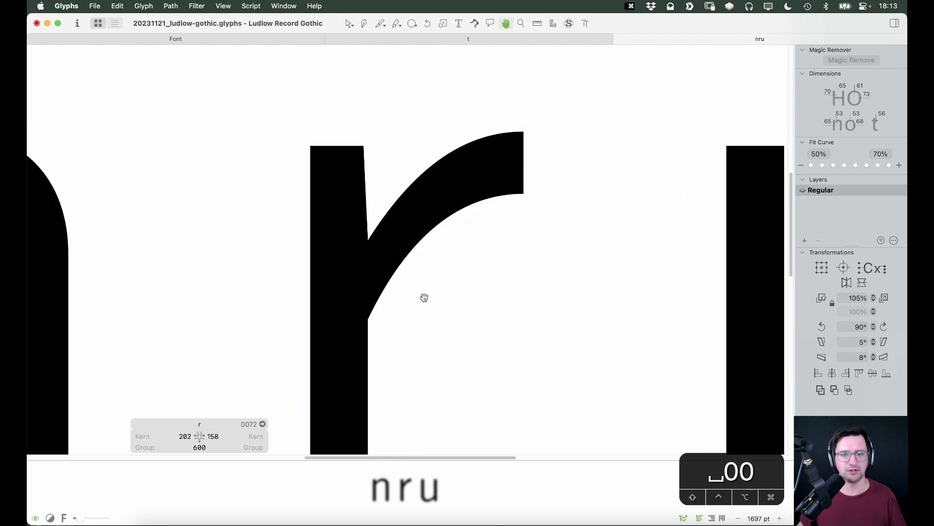
key(super+minus)
key(super+minus)
key(super+minus)
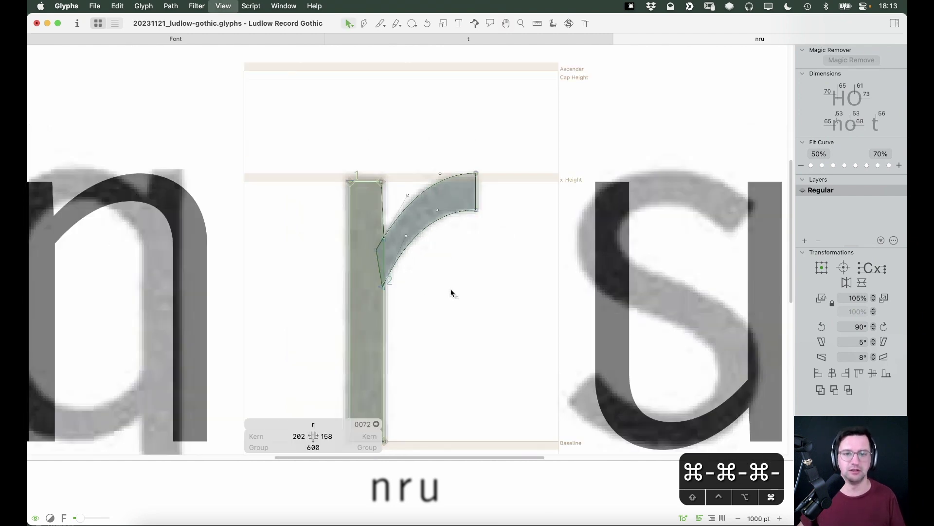
key(super+minus)
key(space)
drag(431, 279, 432, 278)
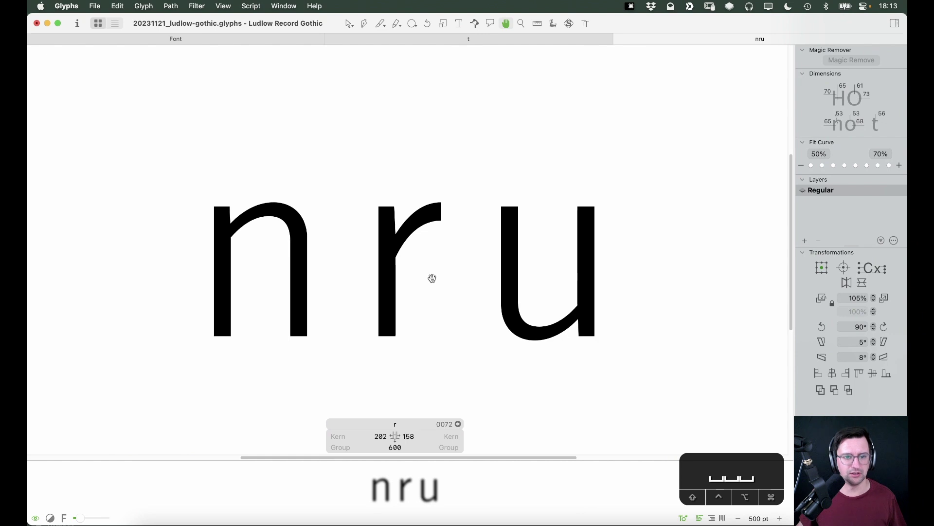
key(space)
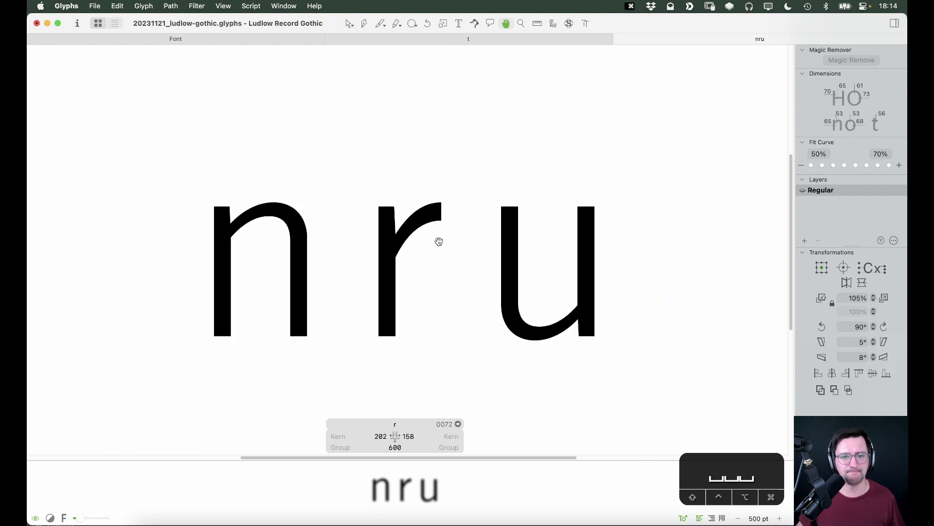
Nudge both handles of the arm's lower curve left to thin the arm near the stem.
key(z)
click(379, 266)
drag(537, 110, 368, 273)
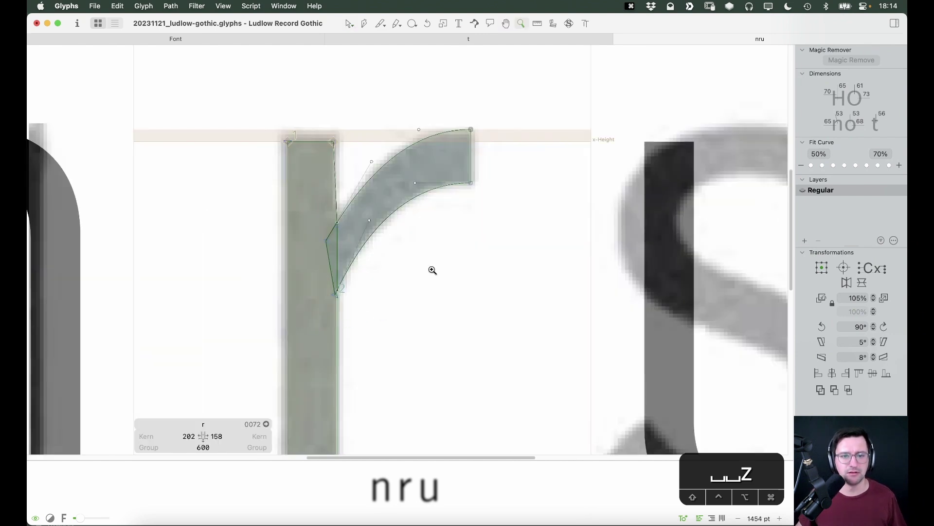
key(v)
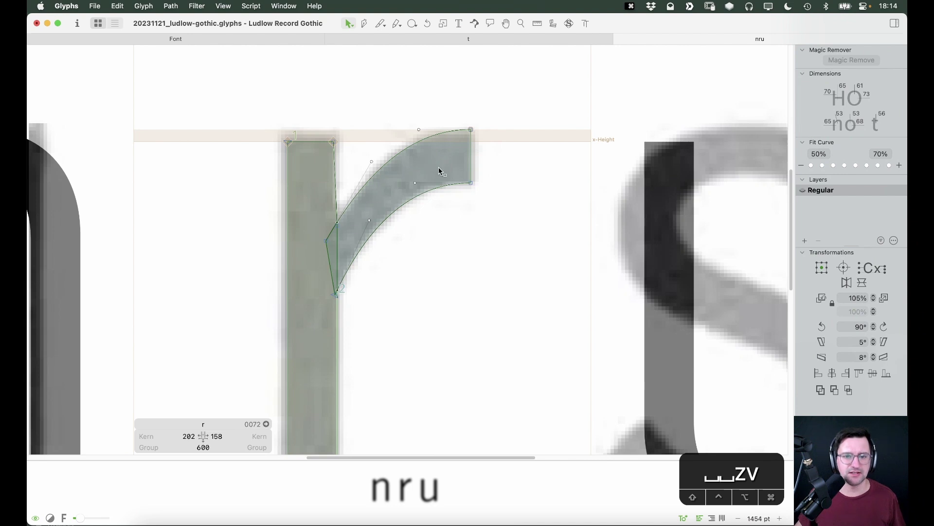
click(354, 210)
key(shift+space)
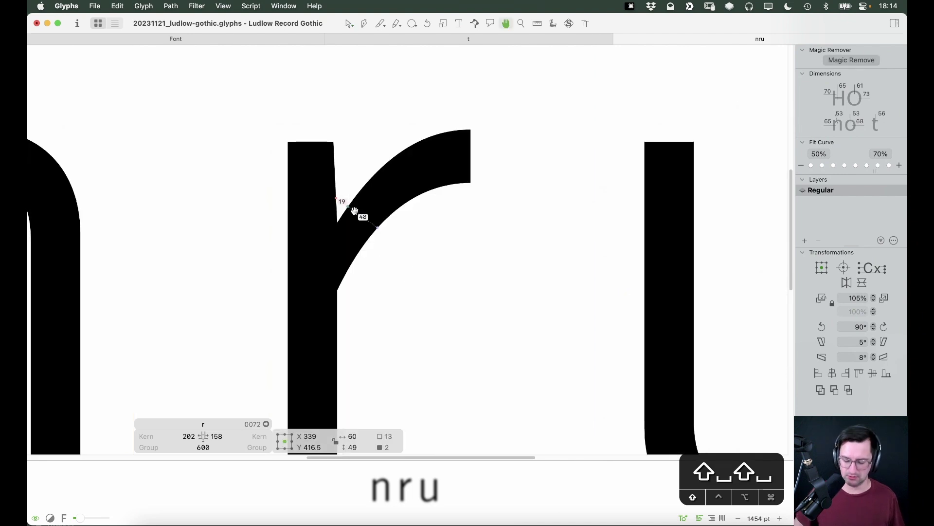
key(shift+Left)
key(shift+Left)
key(shift+Right)
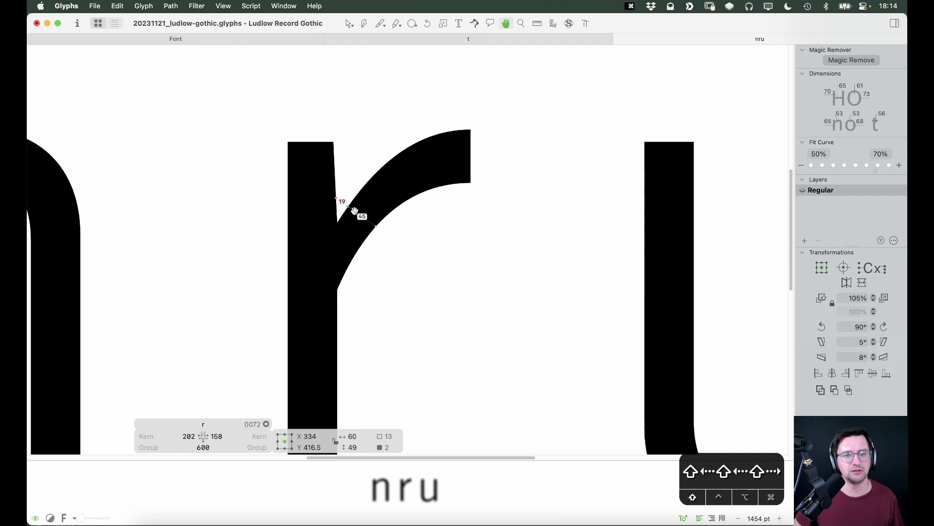
click(450, 243)
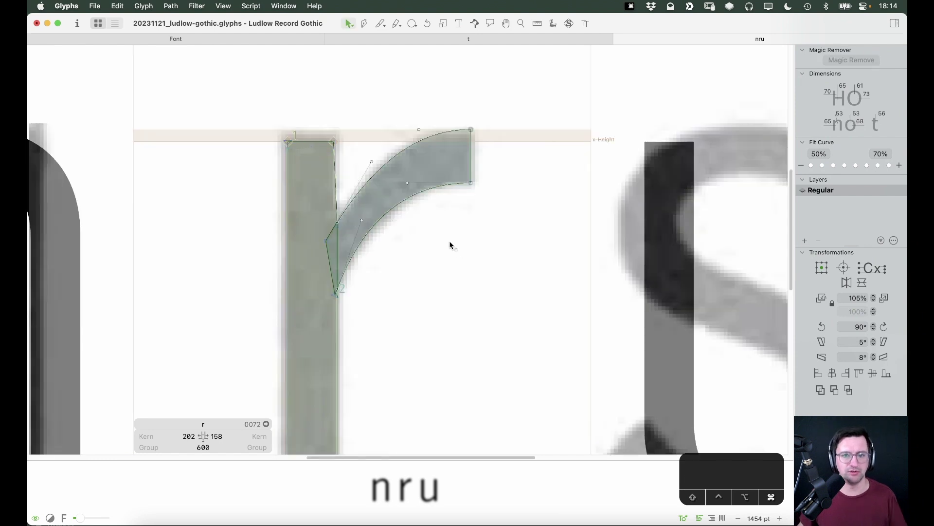
Link the r's left sidebearing to n and its right sidebearing to o.
key(cmd+minus)
key(space)
key(space)
key(space)
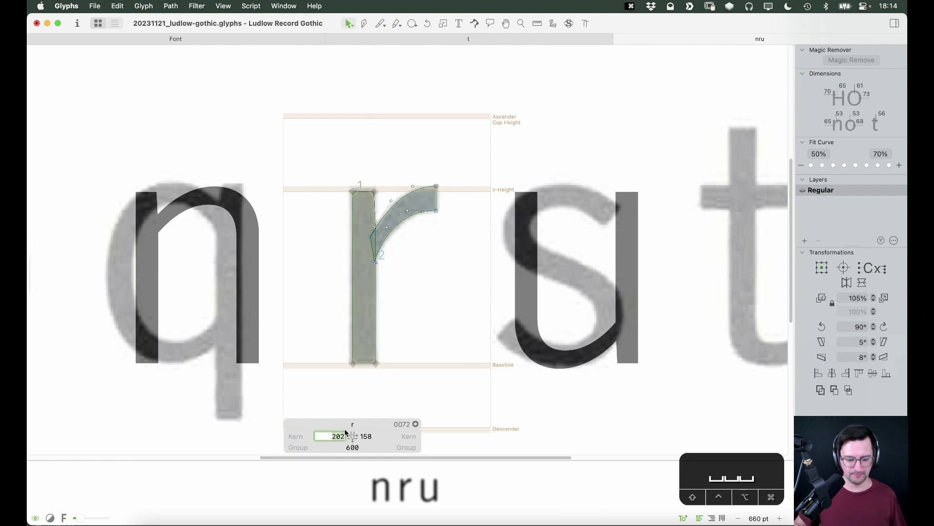
text(n)
key(Tab)
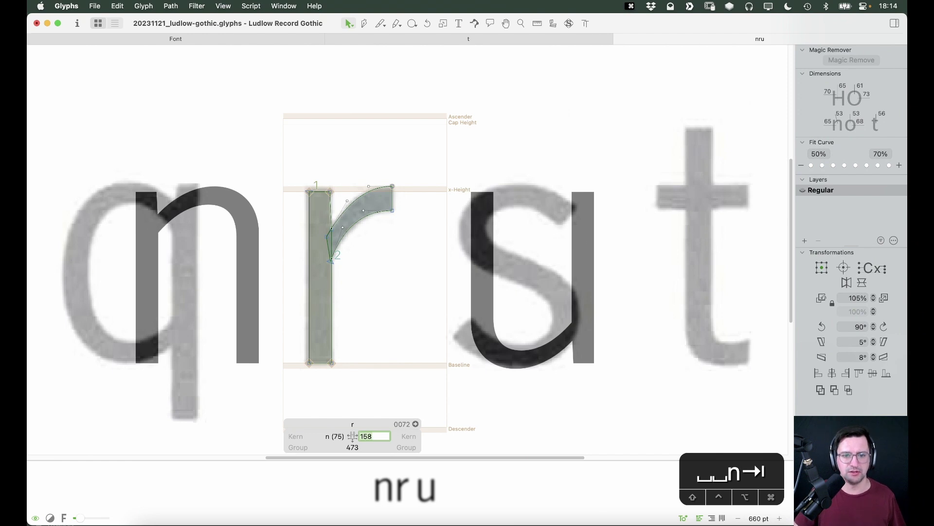
text(o)
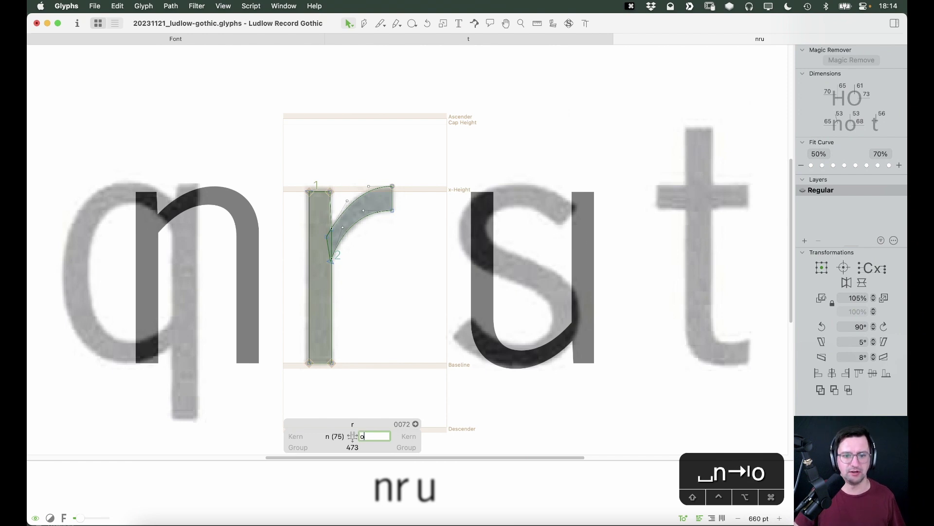
key(Return)
Add a second line reading "oro" below nru and preview the filled letters to judge the r's spacing.
key(super+minus)
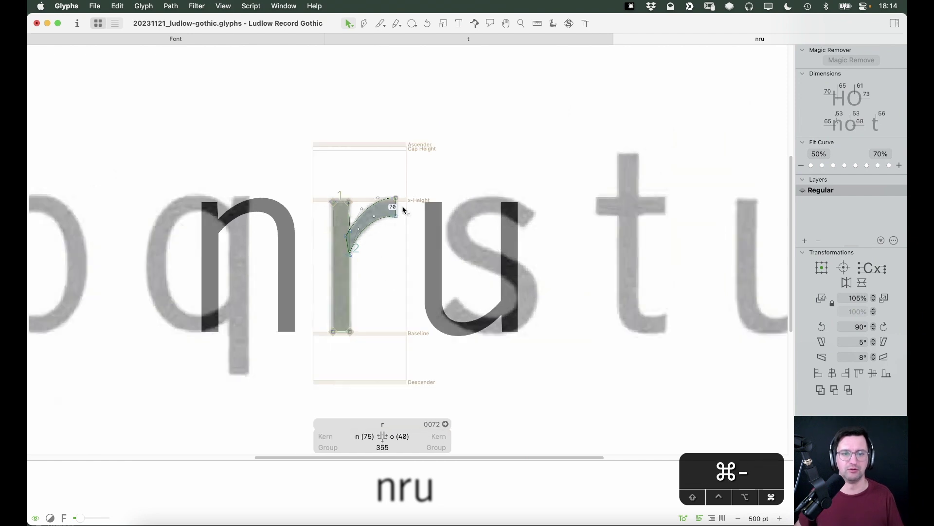
key(space)
drag(405, 271, 460, 263)
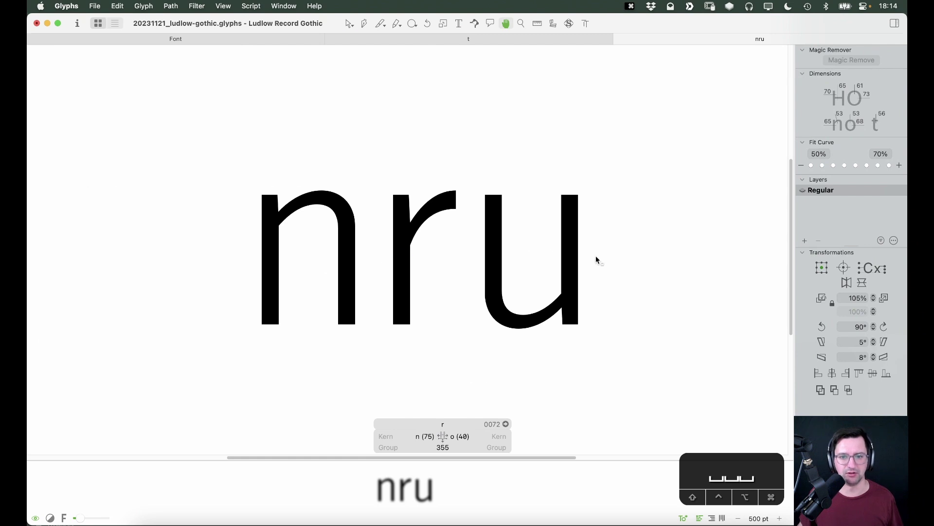
key(t)
key(Return)
text(oror)
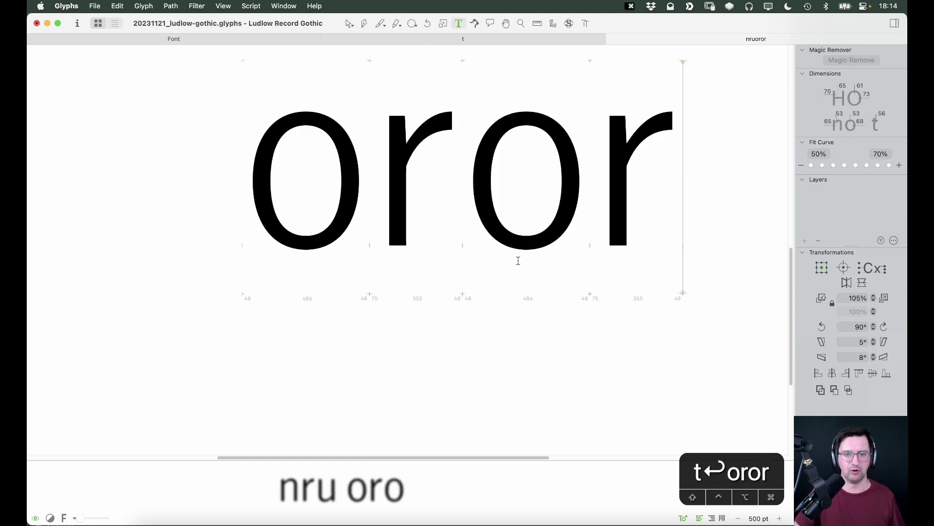
key(BackSpace)
key(Escape)
key(space)
drag(428, 142, 429, 356)
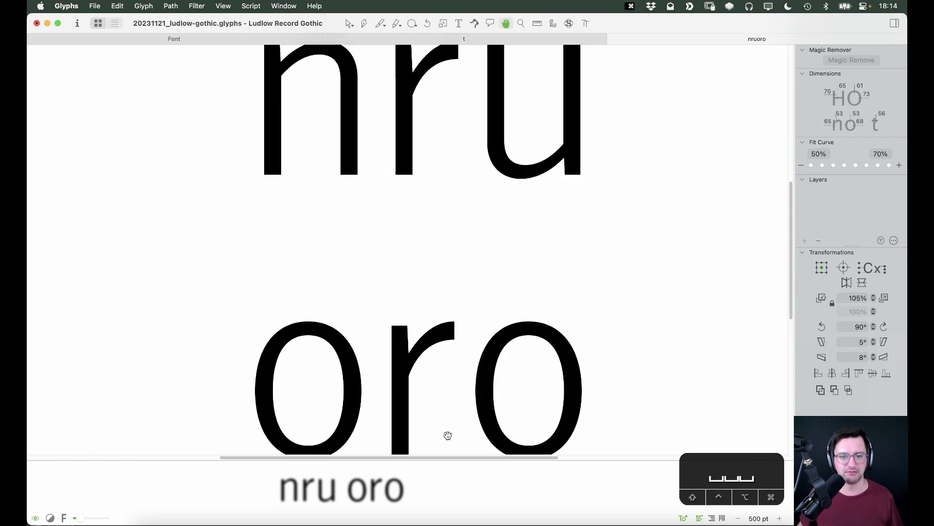
scroll(516, 243, up, 5)
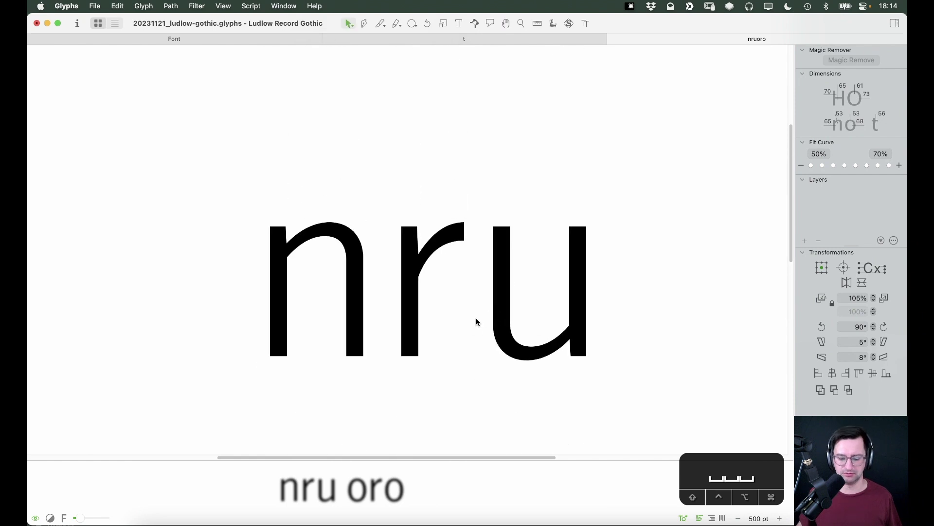
scroll(476, 307, up, 2)
key(space)
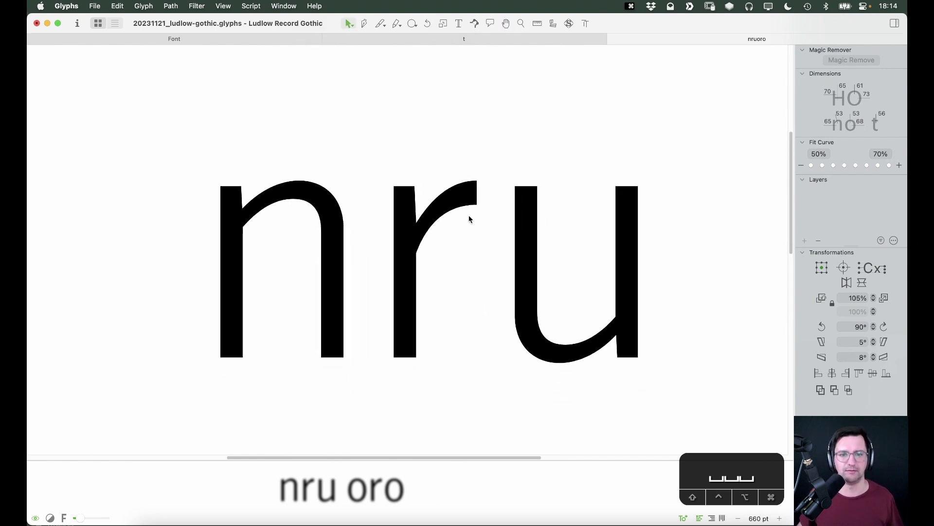
Open the r for editing and inspect its arm close up, both filled and with the curvature display.
key(z)
click(464, 304)
key(v)
double_click(366, 147)
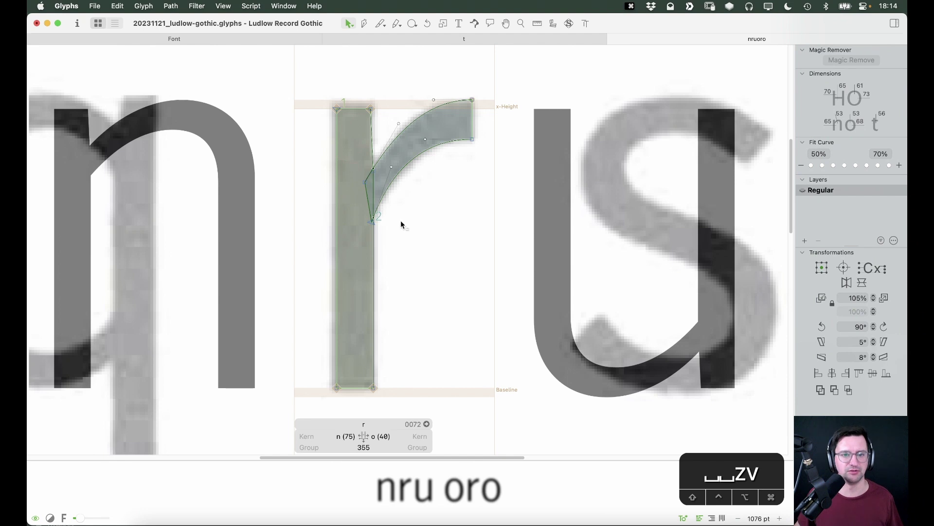
key(space)
drag(376, 188, 438, 240)
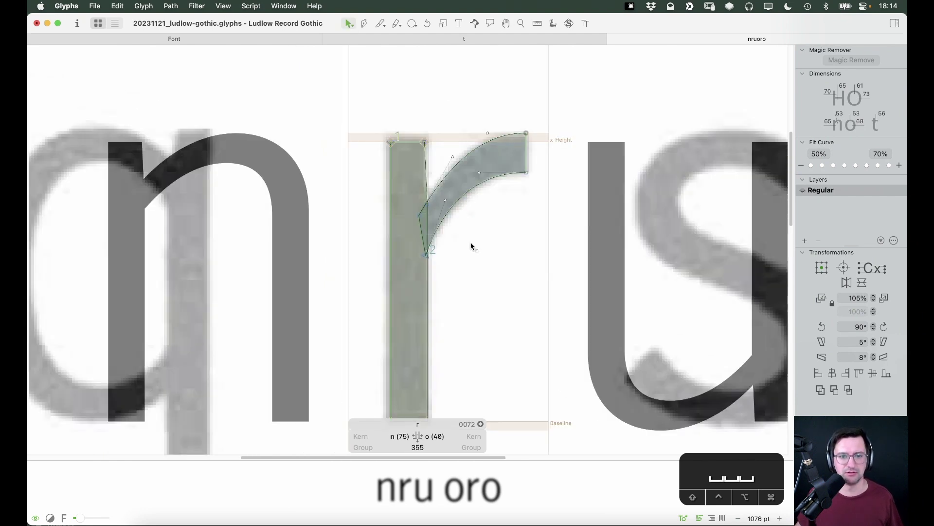
key(space)
drag(465, 256, 486, 230)
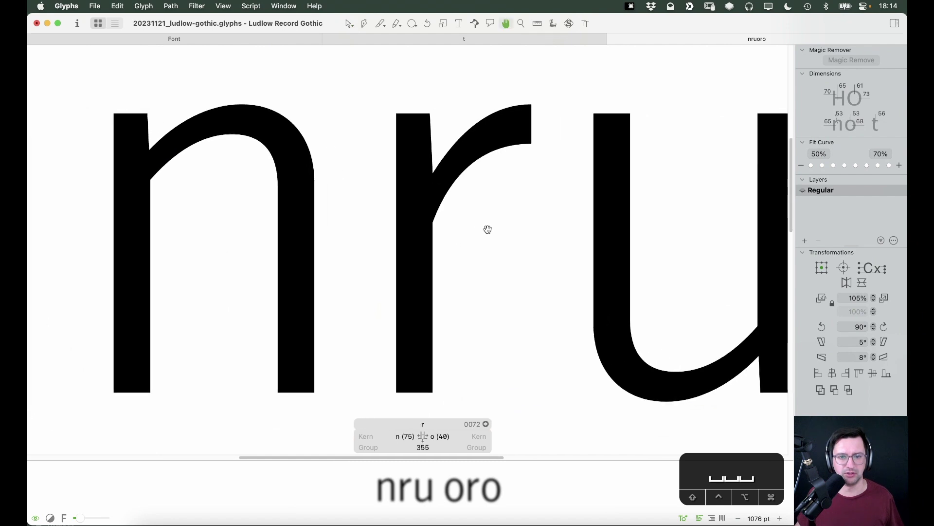
key(z)
click(454, 203)
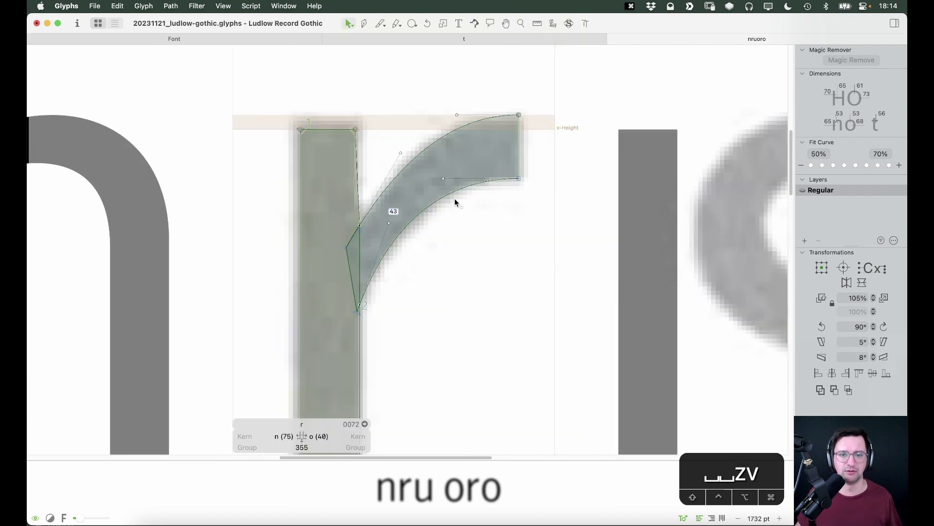
key(space)
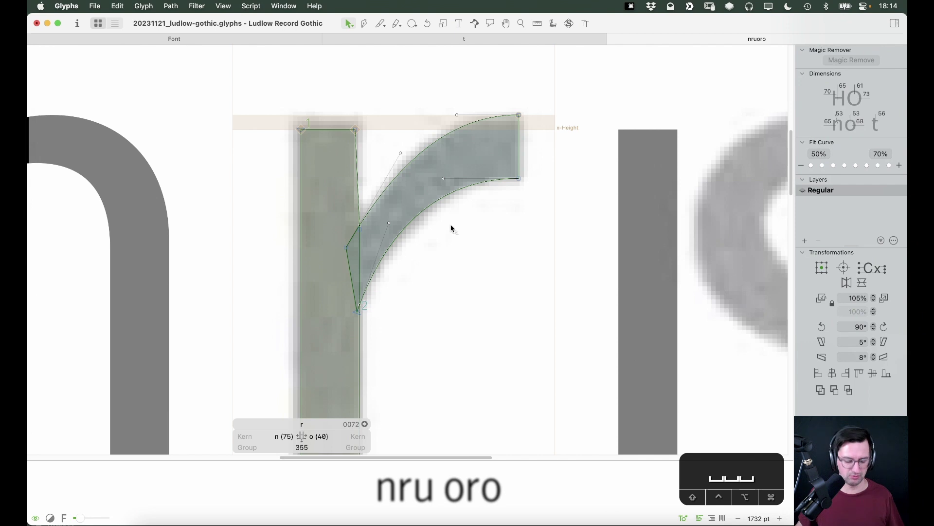
click(569, 25)
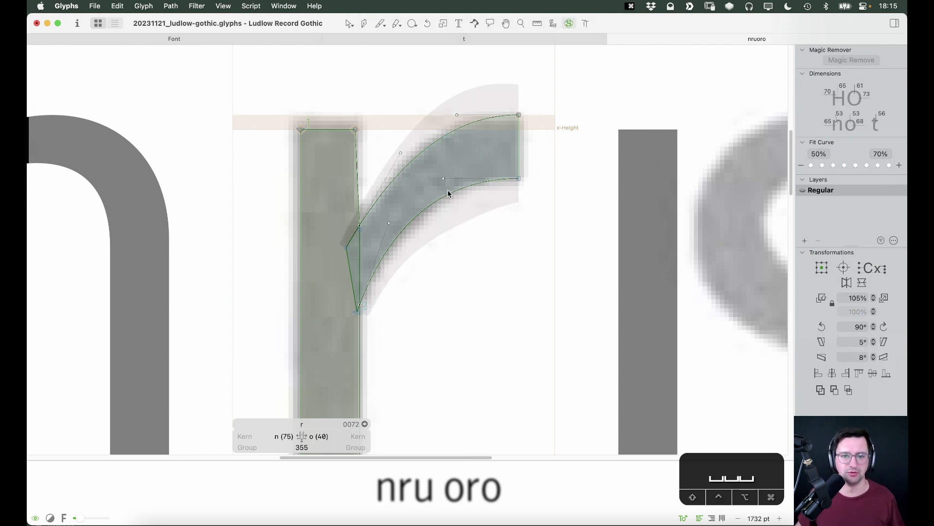
click(349, 23)
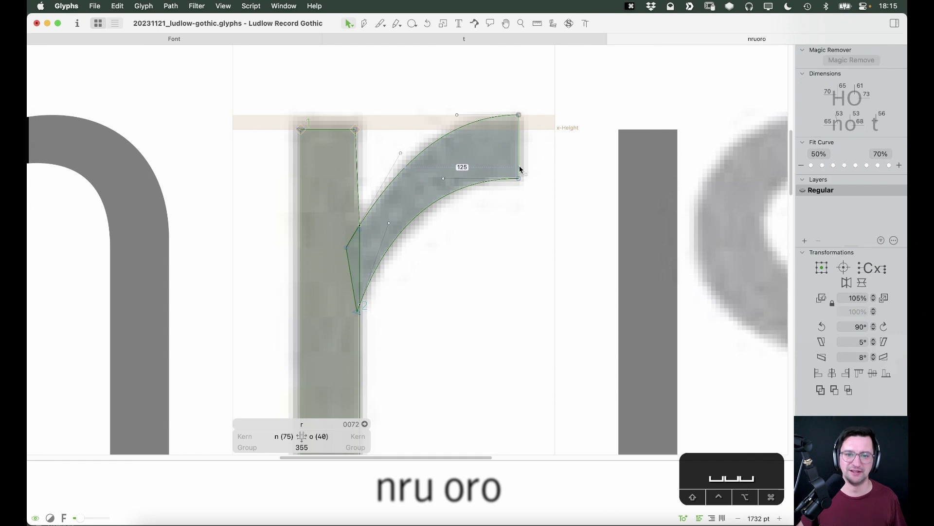
Select the arm's whole lower curve and fit it at the sixth of eight Fit Curve steps between 50% and 70%.
click(414, 210)
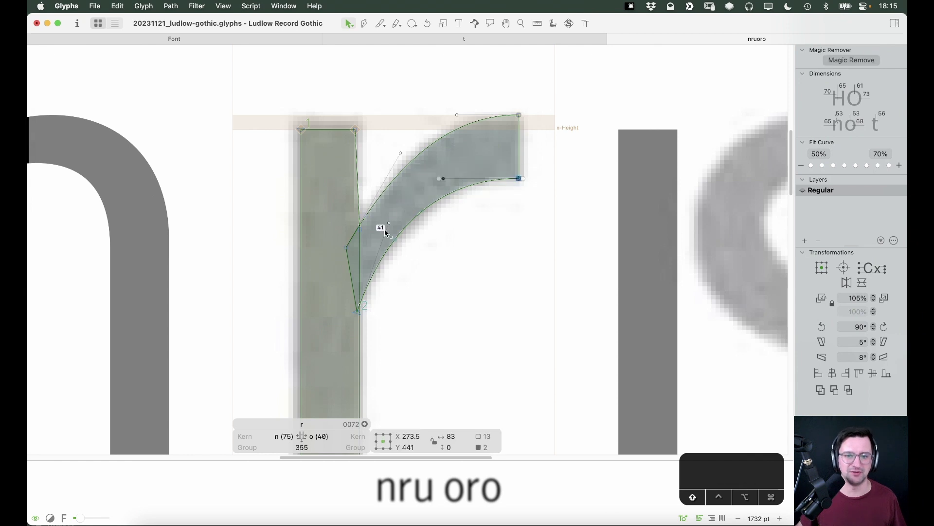
shift+click(359, 310)
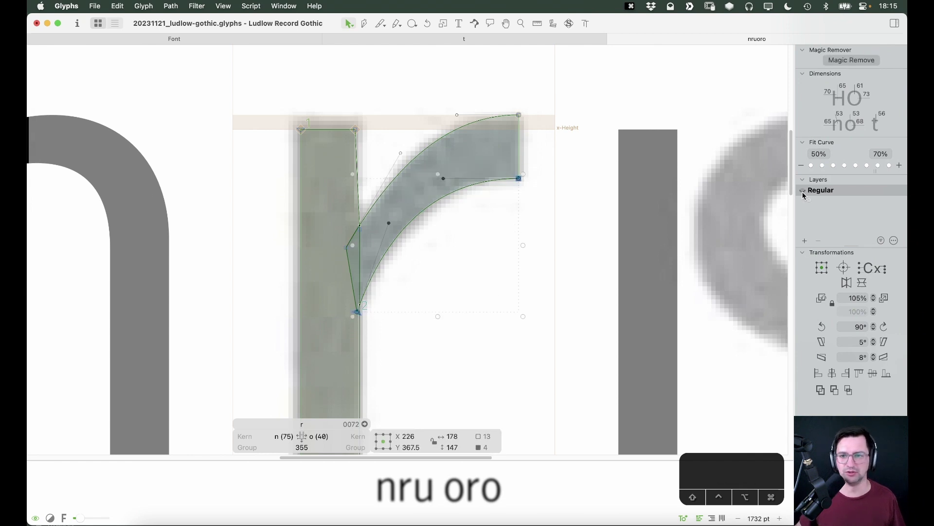
click(868, 166)
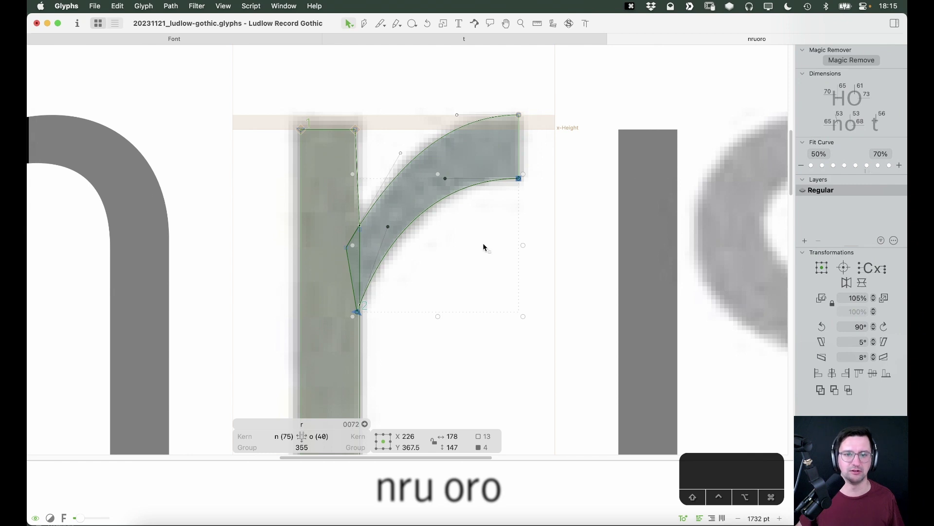
click(483, 246)
Select the arm's upper curve with both end nodes and handles, and even out its handles with Fit Curve between 50% and 70%.
drag(419, 142, 528, 109)
shift+click(346, 247)
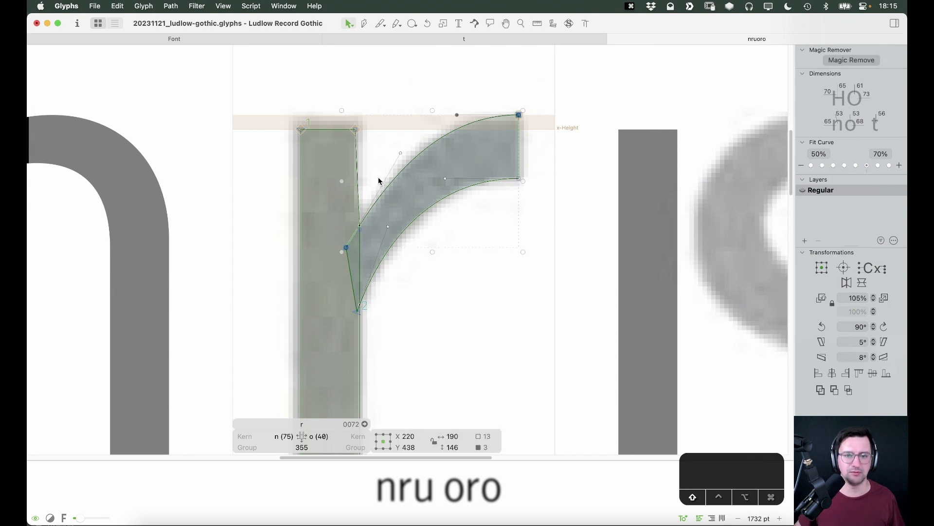
shift+click(400, 152)
click(856, 166)
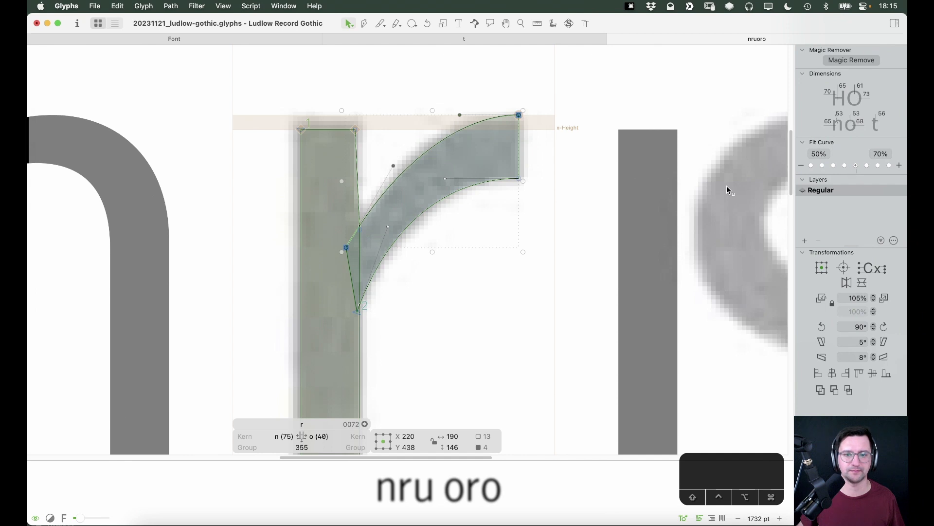
Reselect the arm's lower curve, reapply Fit Curve to it and preview the filled shape.
click(519, 178)
shift+click(445, 178)
shift+click(388, 226)
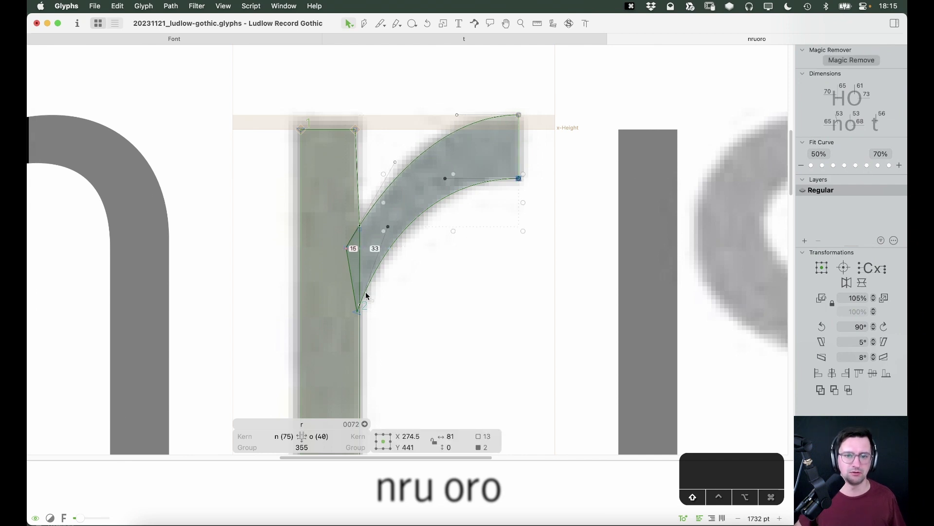
shift+click(358, 311)
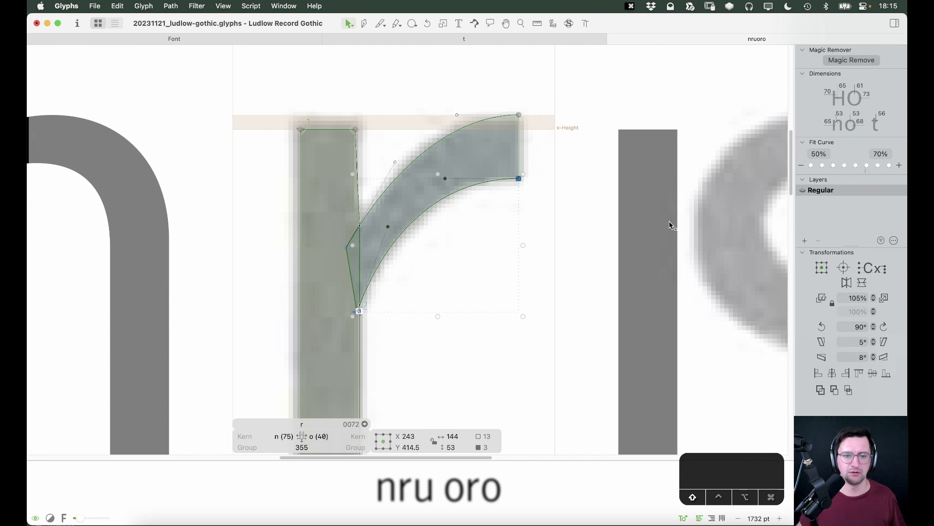
click(861, 166)
key(space)
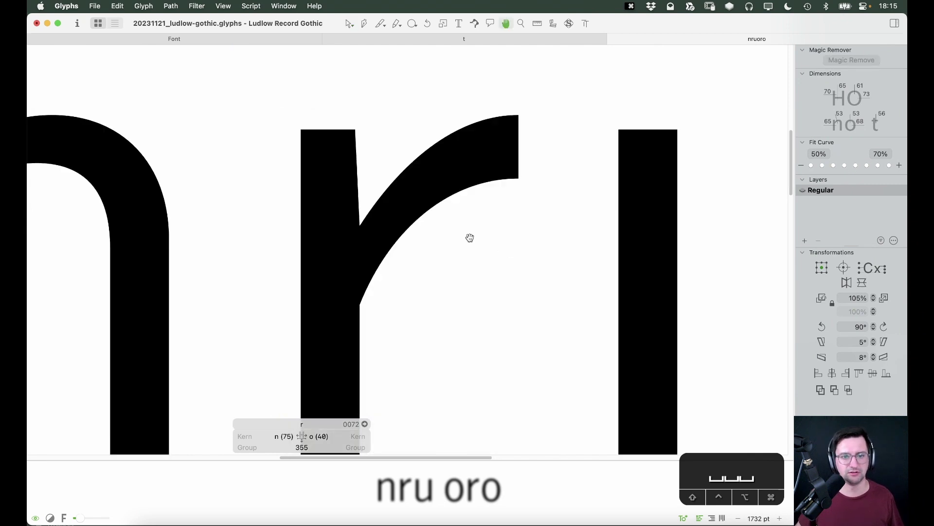
Move the upper curve's inner node inside the stem to X 127, Y 359, keeping its handle in place.
key(super+minus)
key(super+minus)
key(super+minus)
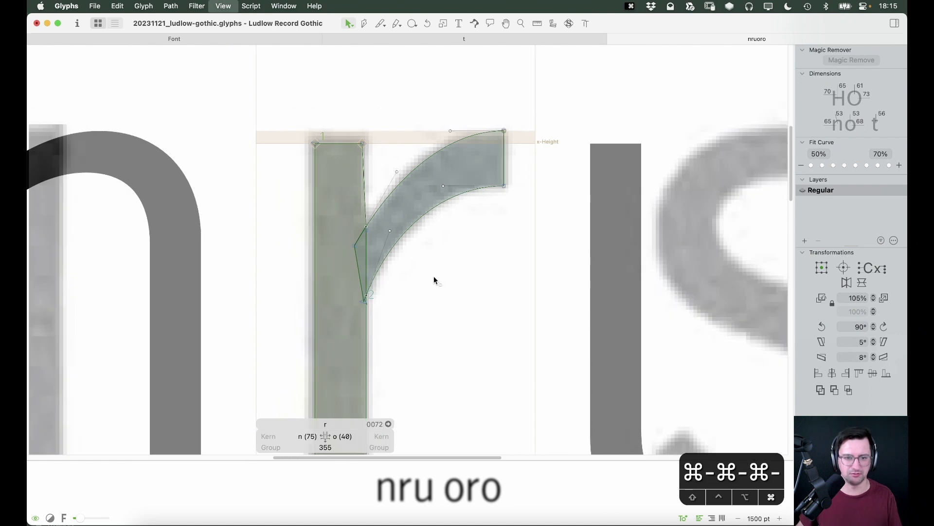
key(space)
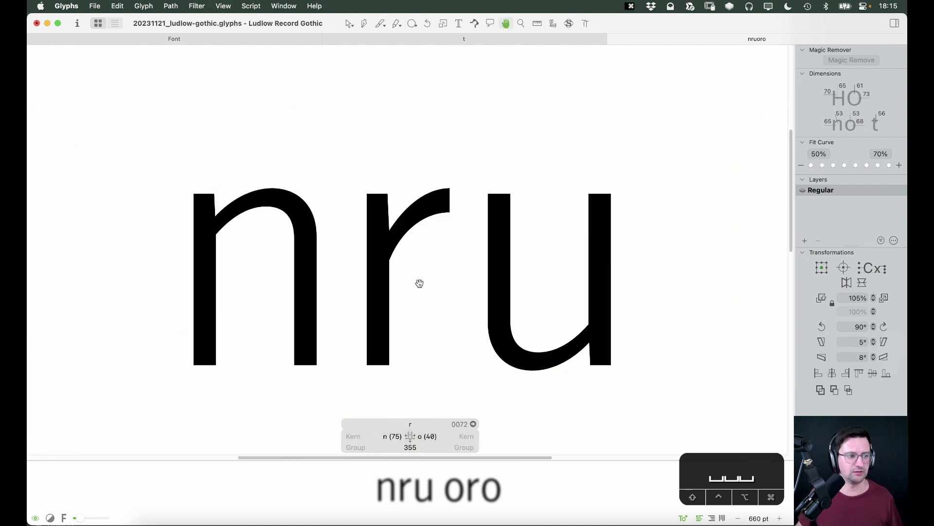
key(super+equal)
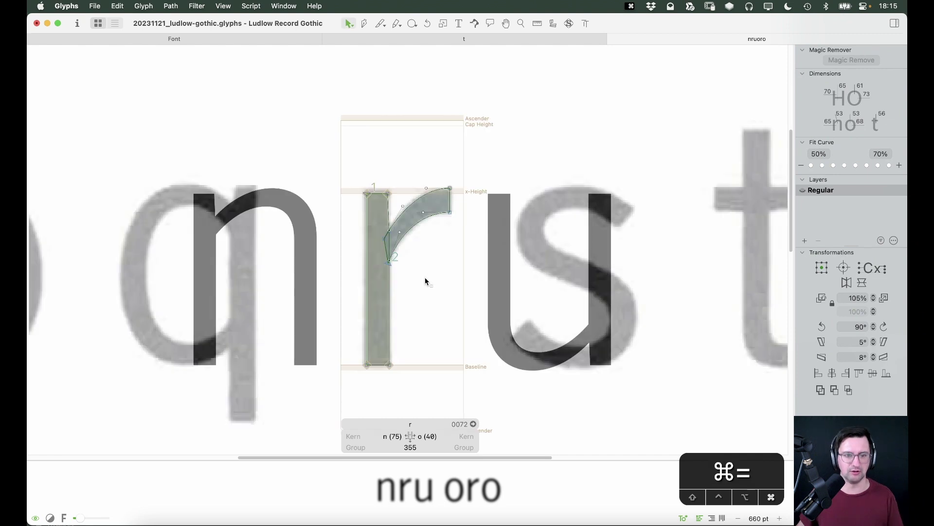
key(space)
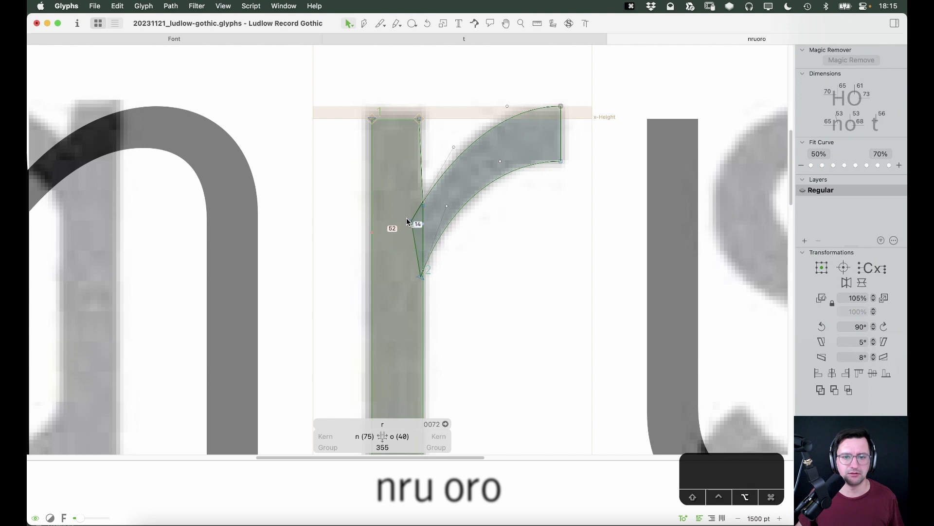
drag(411, 225, 413, 229)
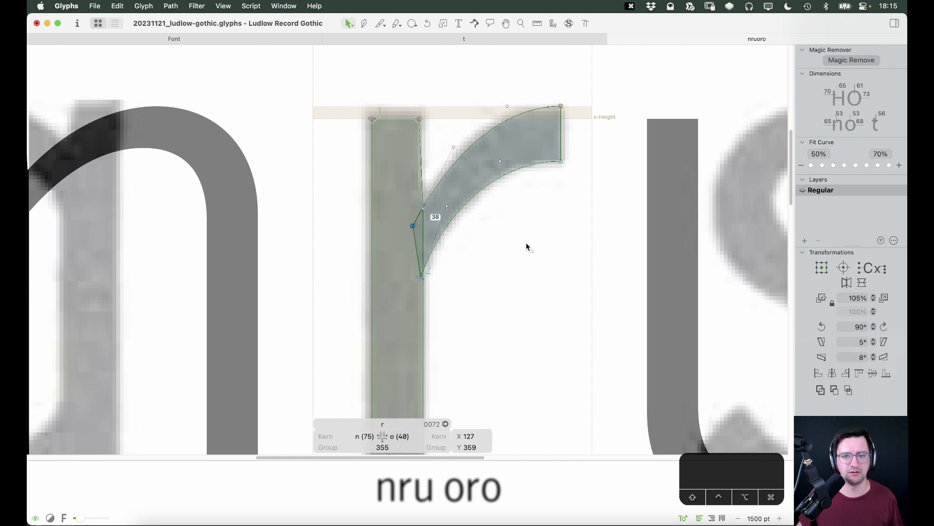
click(489, 223)
Preview the filled n, r and u together and compare the thickness of the n's and r's arms near their stems.
key(space)
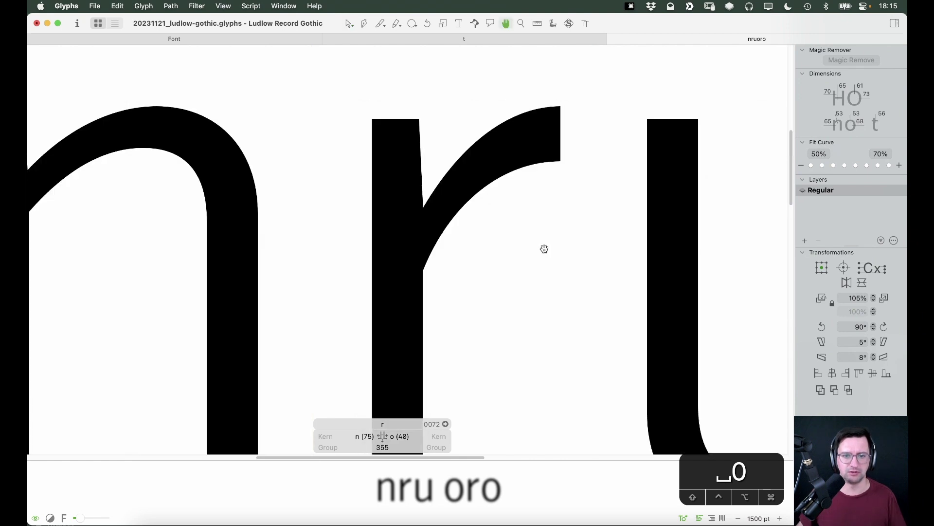
key(super+minus)
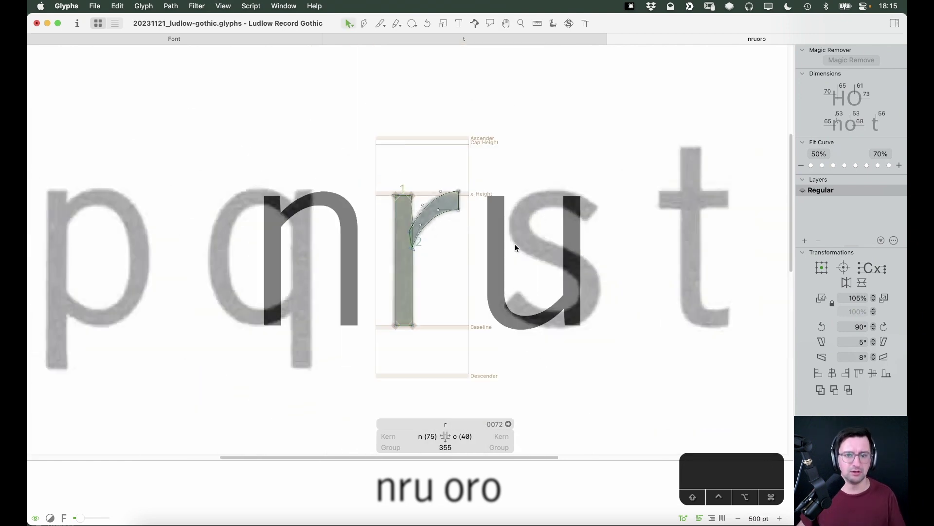
key(space)
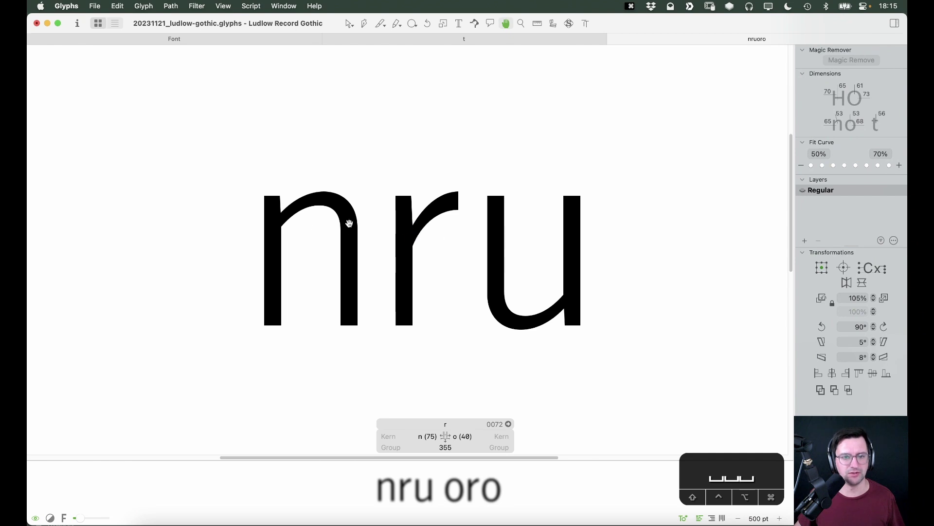
double_click(290, 218)
key(space)
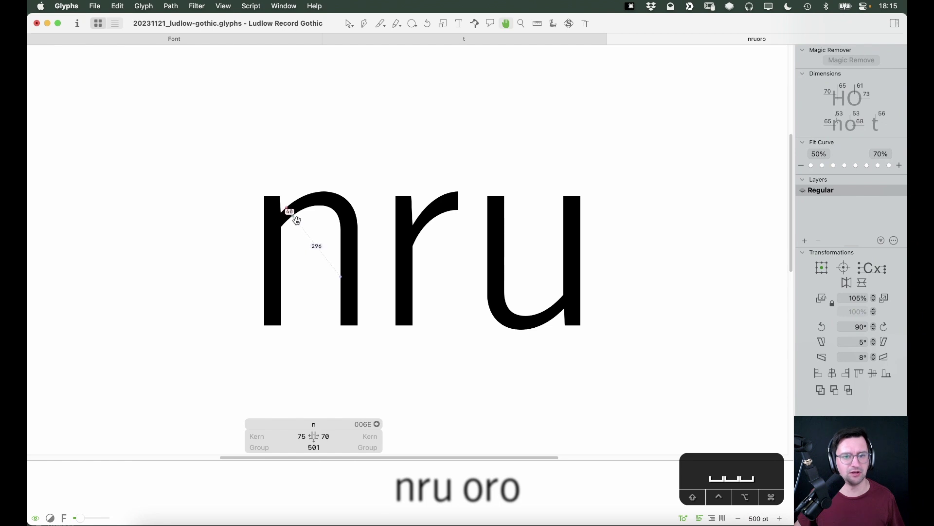
double_click(424, 233)
key(space)
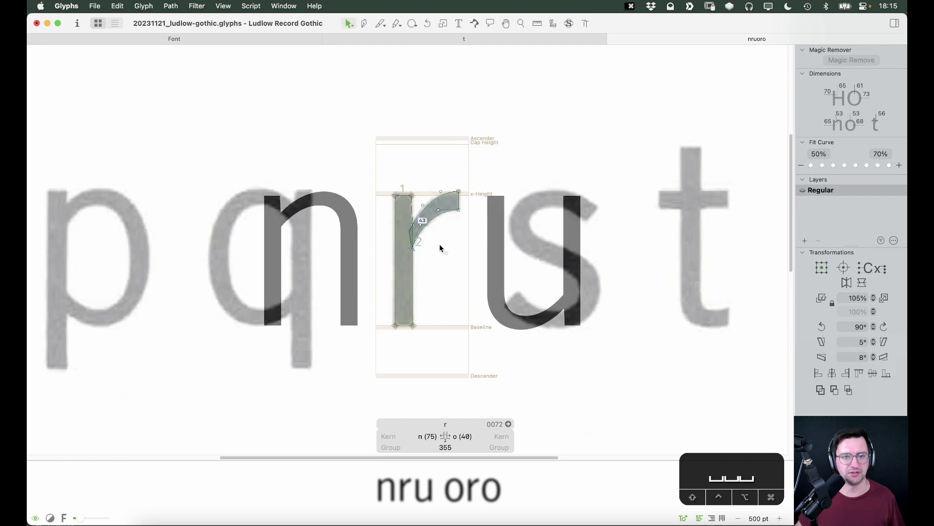
key(space)
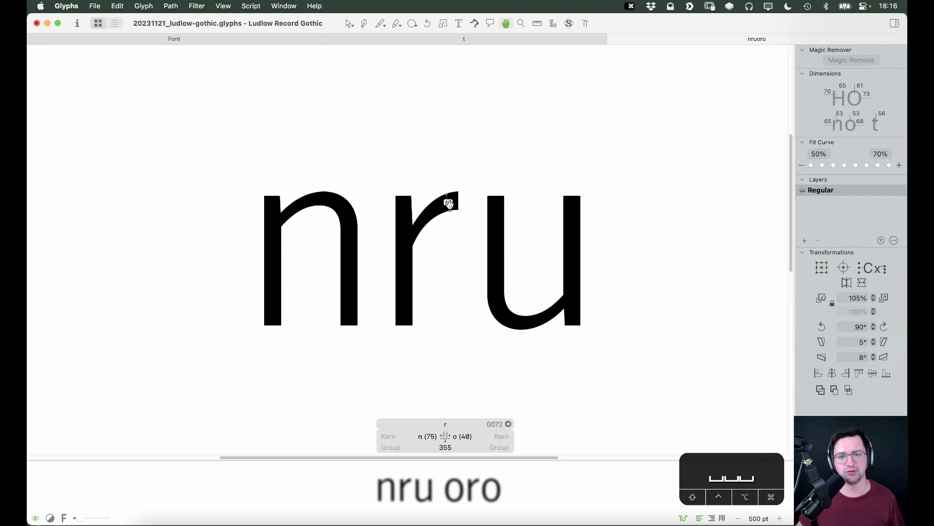
Preview the filled nru and oro lines at 75 pt and 100 pt to check the letters at small size.
mouse_move(427, 211)
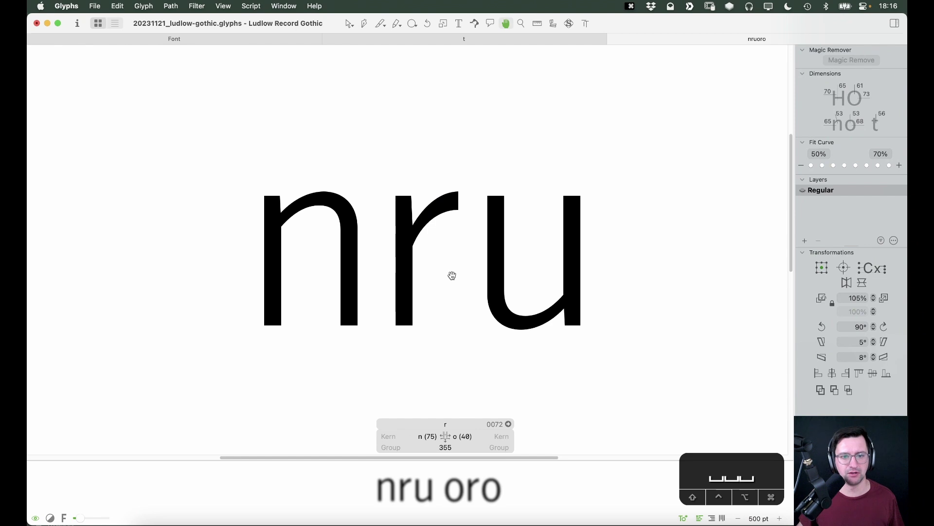
key(v)
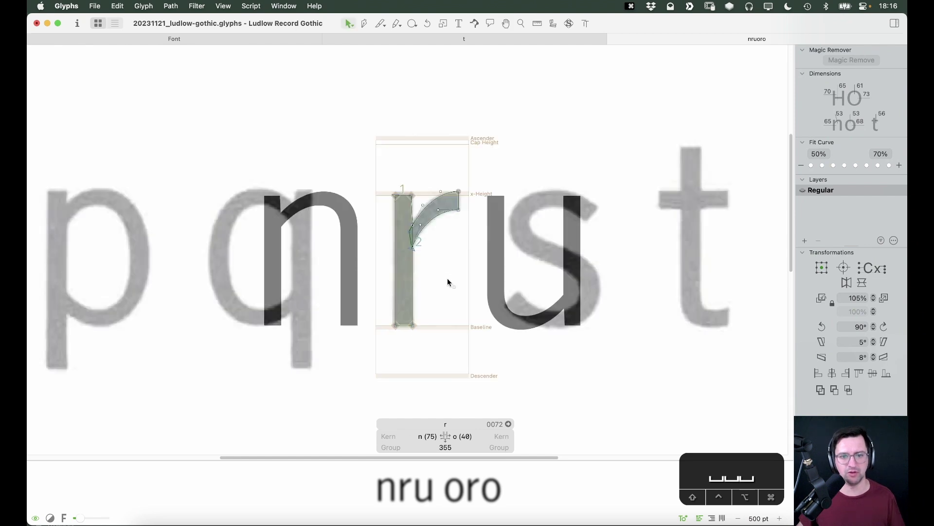
key(space)
key(super+minus)
key(super+minus)
key(super+minus)
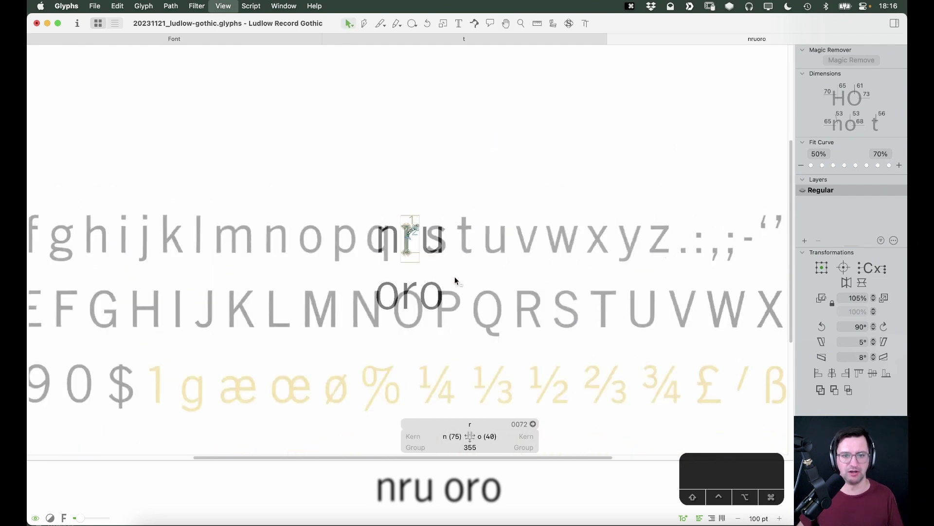
key(super+minus)
key(space)
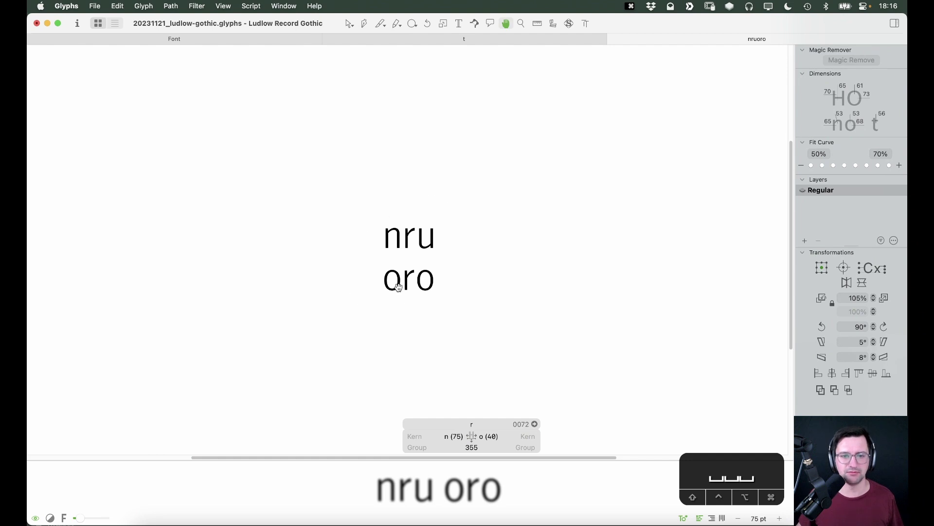
key(super+equal)
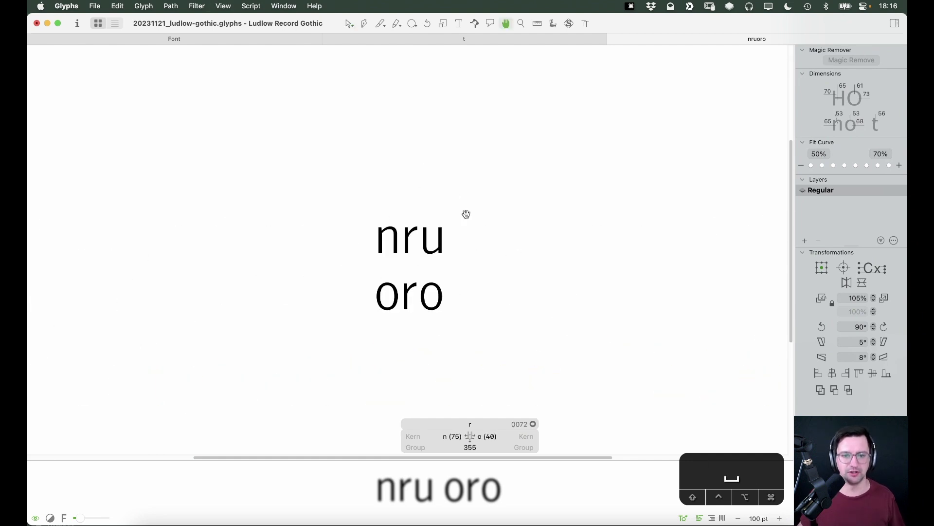
drag(465, 213, 510, 211)
Open the r glyph from the font overview, unlock its background scan, cut it out and close the tab.
click(228, 40)
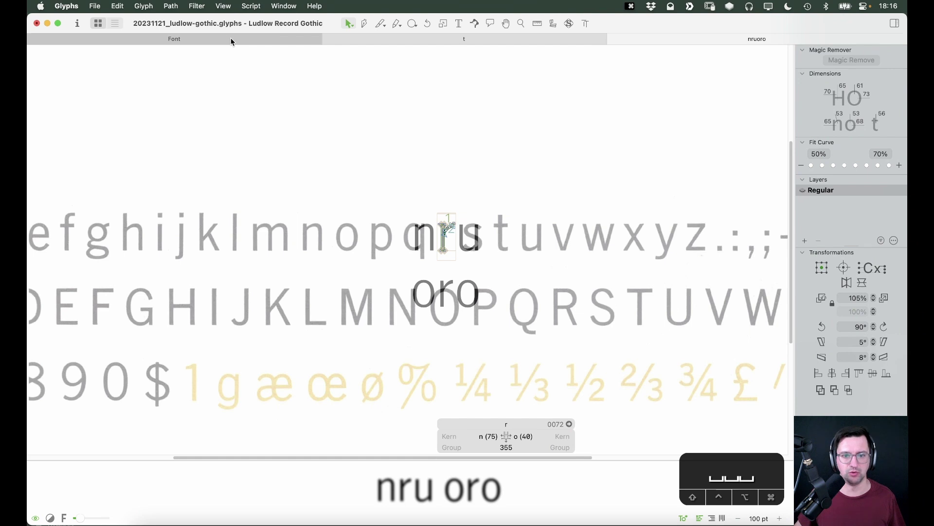
click(435, 239)
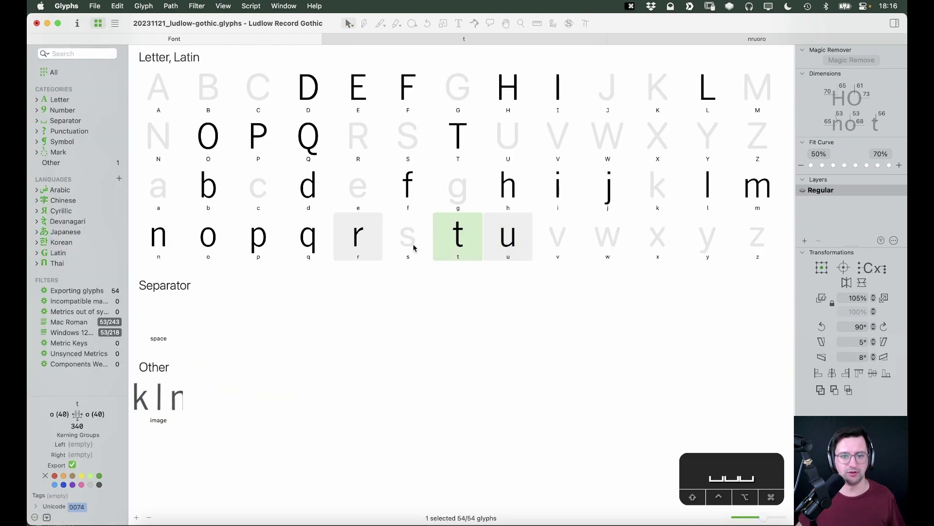
click(416, 247)
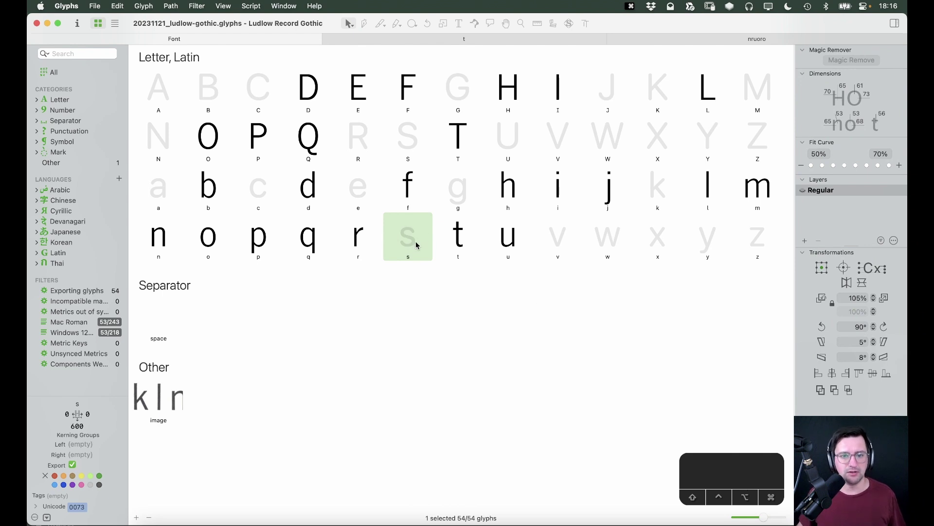
double_click(357, 241)
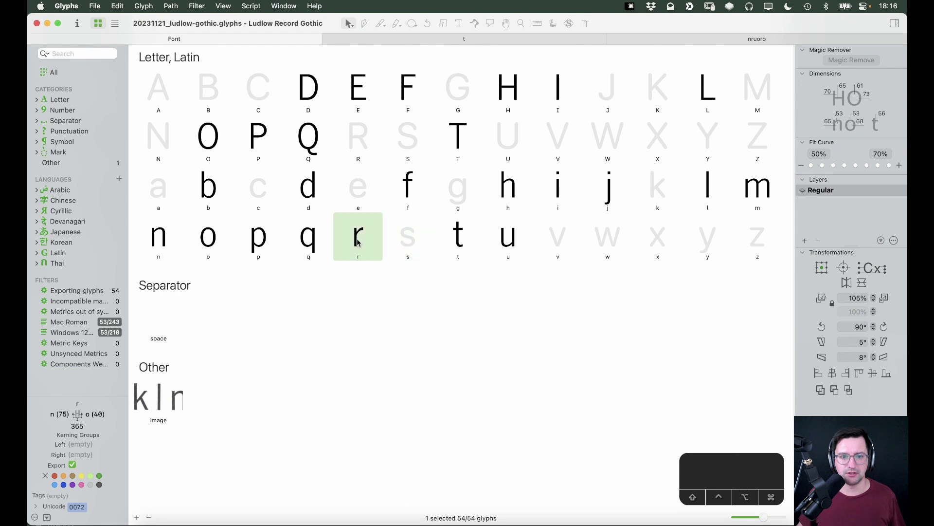
right_click(459, 235)
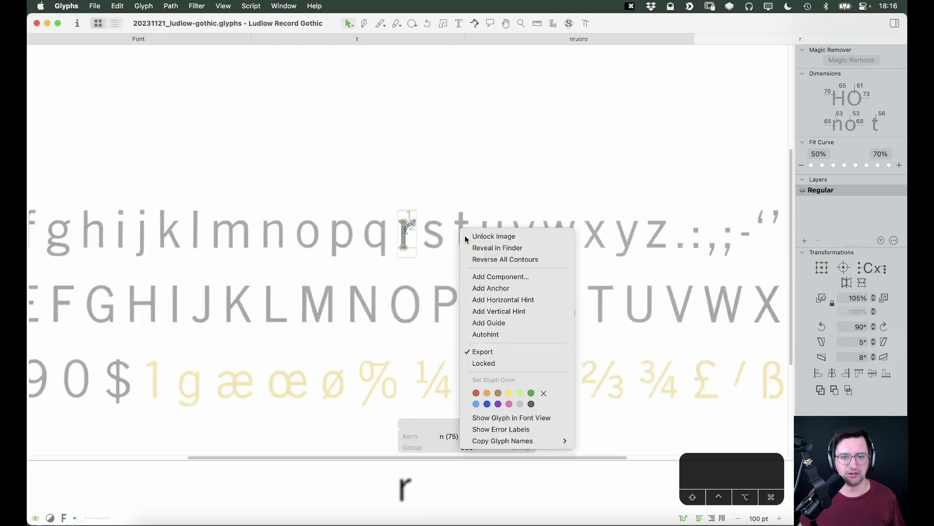
click(466, 235)
click(486, 237)
key(BackSpace)
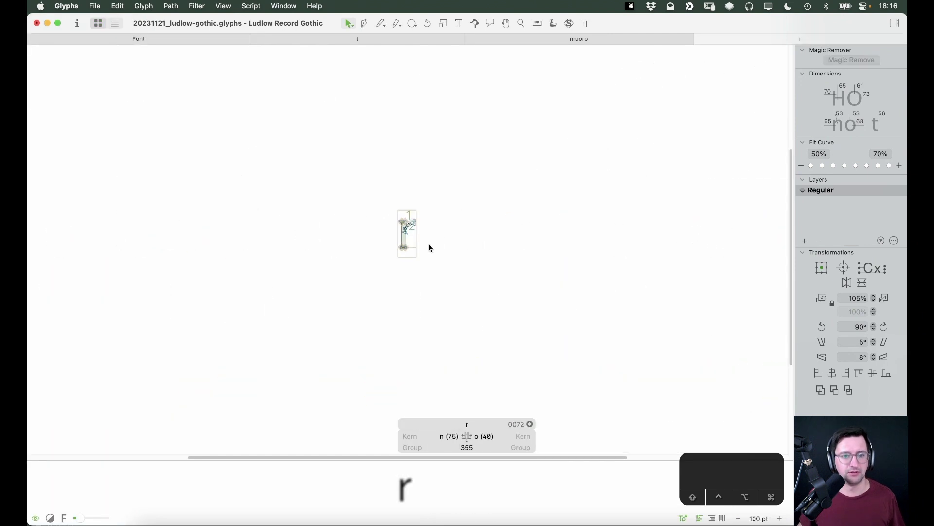
key(cmd+w)
Open the c glyph, paste the scan record-gothic-regular.jpg and move it to about X -1983, Y -3268 so the scanned c fills the glyph frame.
double_click(256, 185)
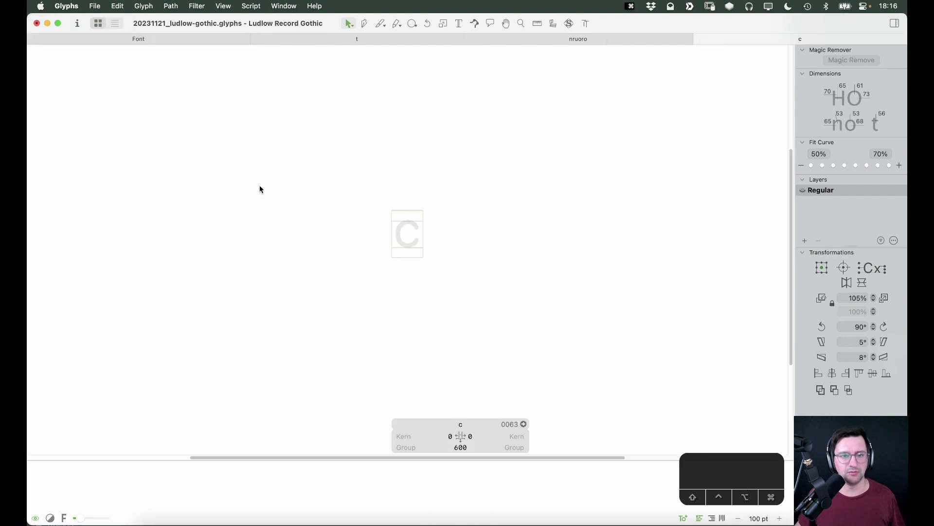
key(cmd+v)
drag(163, 228, 615, 236)
drag(413, 237, 439, 237)
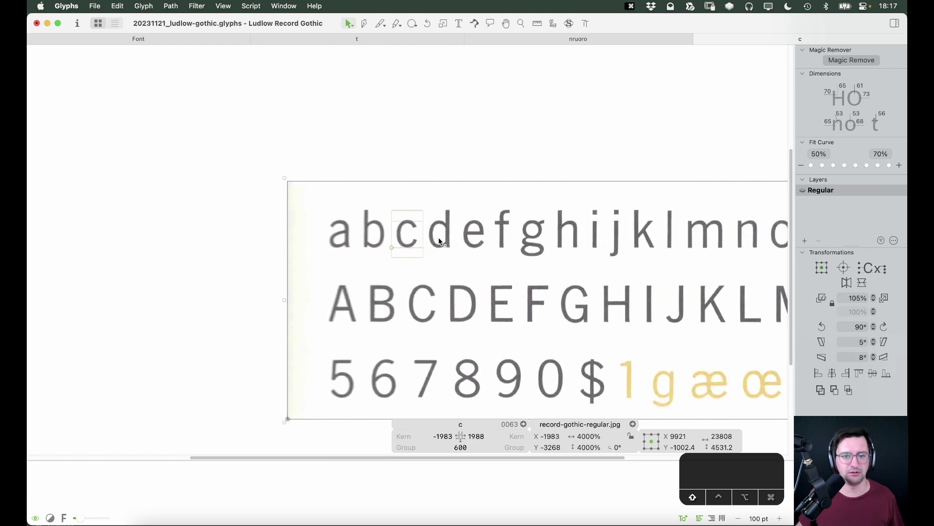
Align the scanned c with the baseline and x-height by moving the image to X -1978, Y -3284, and lock it.
key(z)
drag(342, 293, 510, 157)
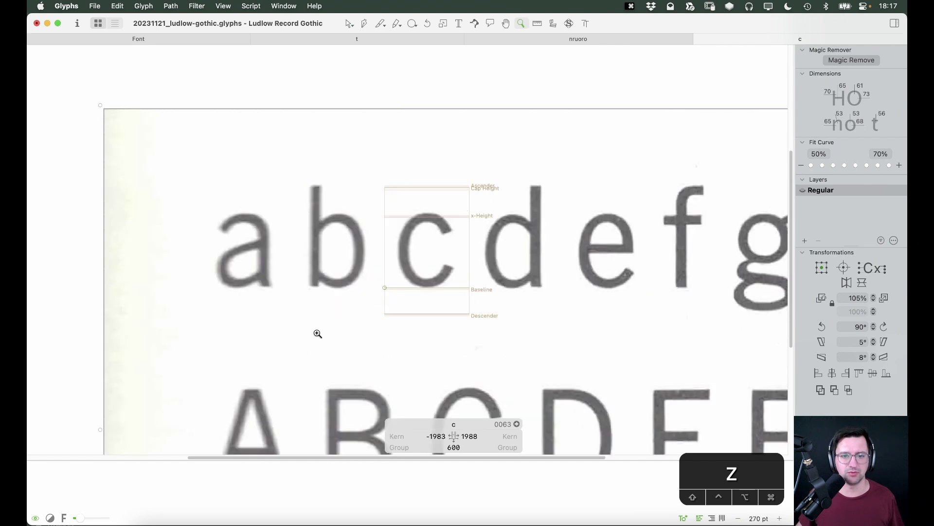
click(417, 267)
key(v)
click(463, 256)
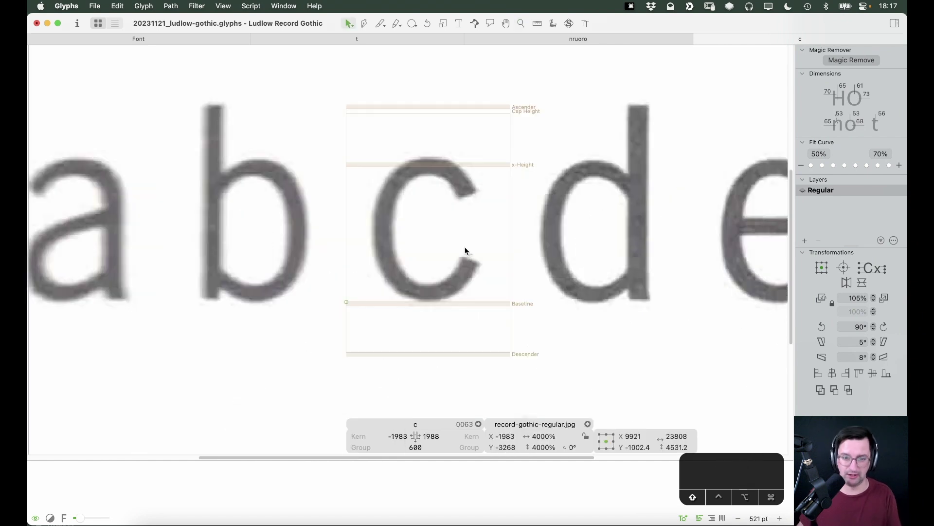
key(shift+Down)
key(shift+Down)
key(shift+Down)
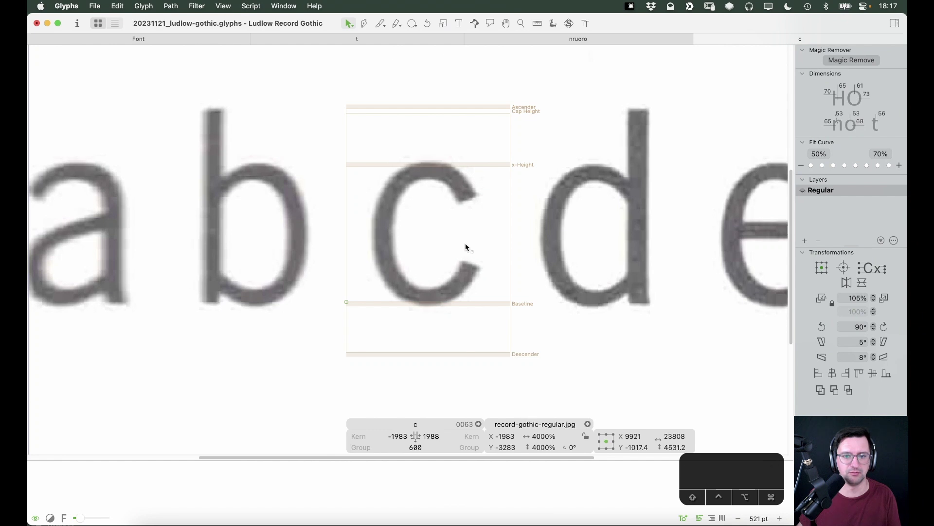
key(Down)
key(shift+Right)
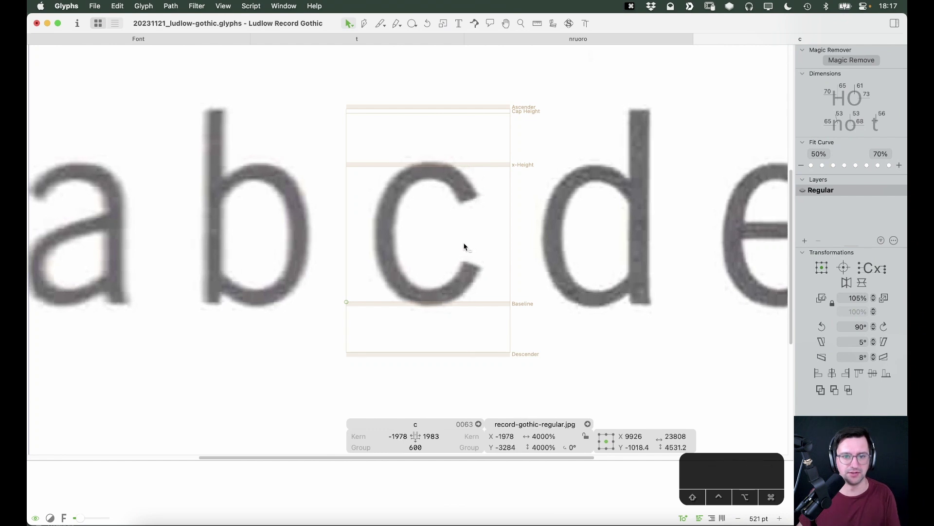
right_click(456, 188)
click(366, 203)
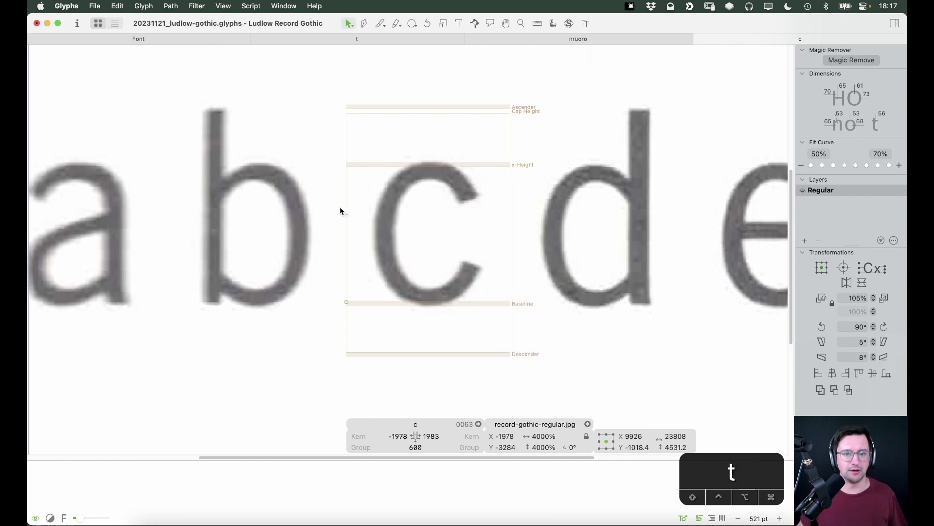
Insert an o before the c, copy all of its outlines and paste them into the c glyph.
text(t)
text(o)
key(Escape)
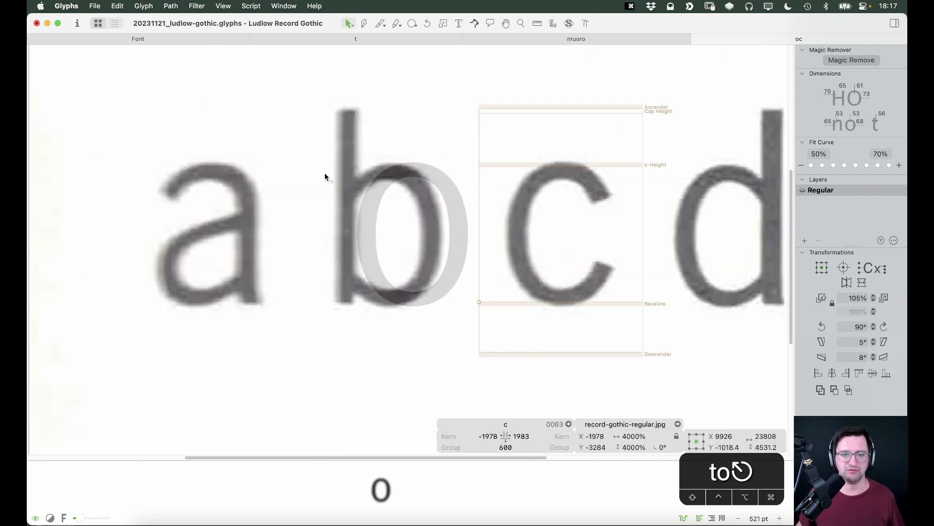
key(ctrl+a)
key(ctrl+c)
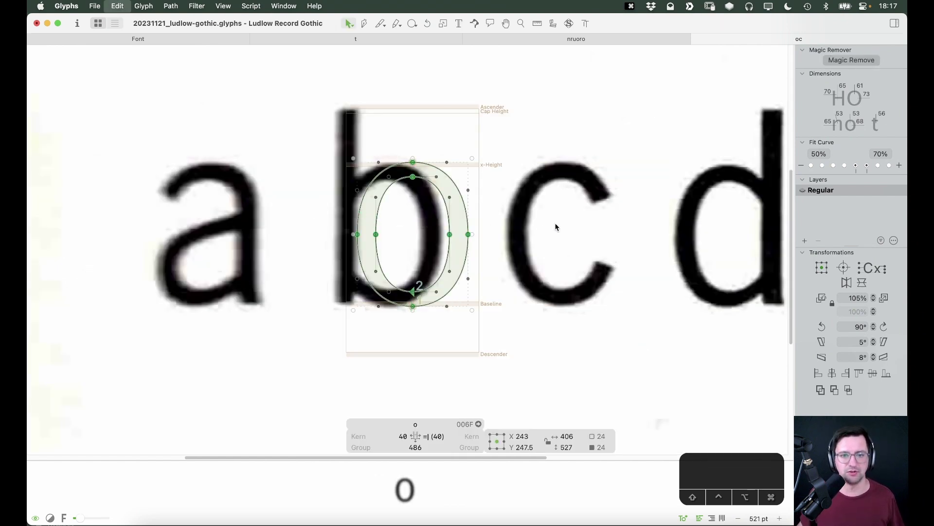
double_click(555, 222)
key(ctrl+v)
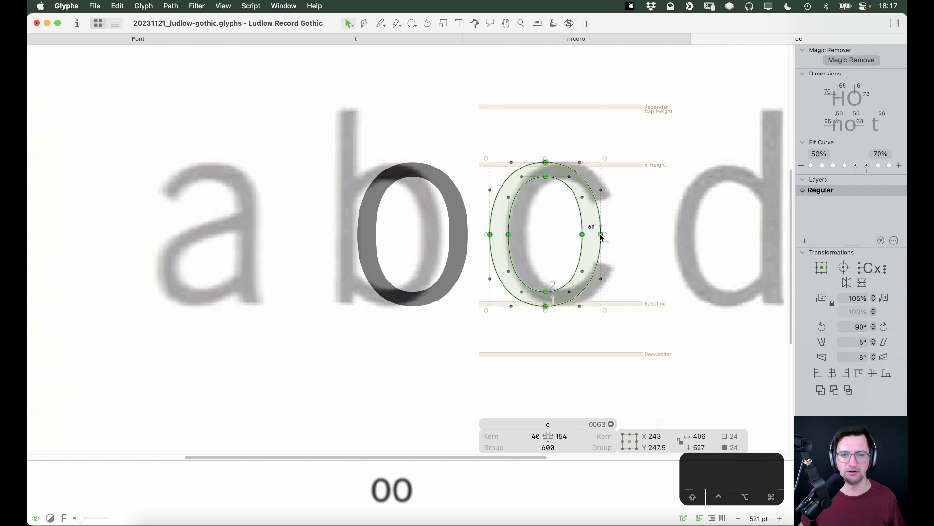
Move the pasted o outlines horizontally to centre X 309 so the left bowl matches the scanned c.
drag(607, 237, 616, 238)
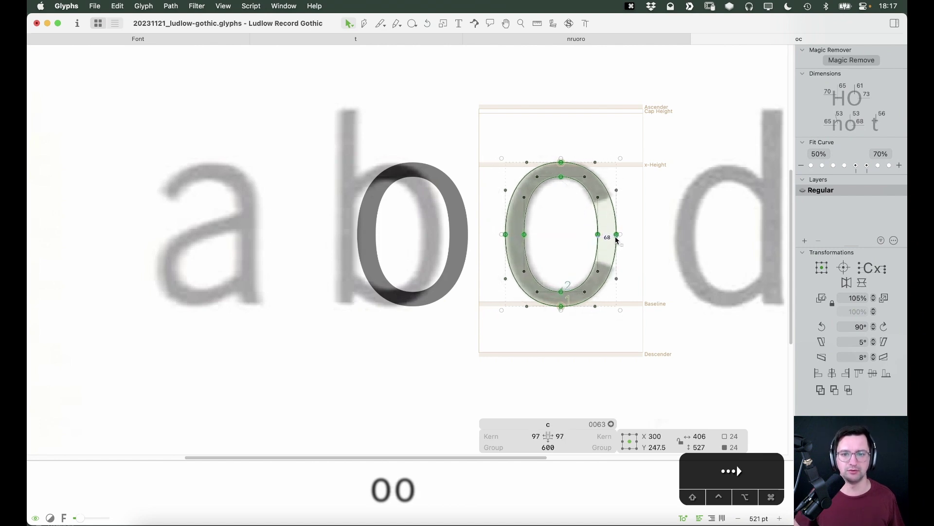
key(z)
drag(710, 108, 343, 407)
key(v)
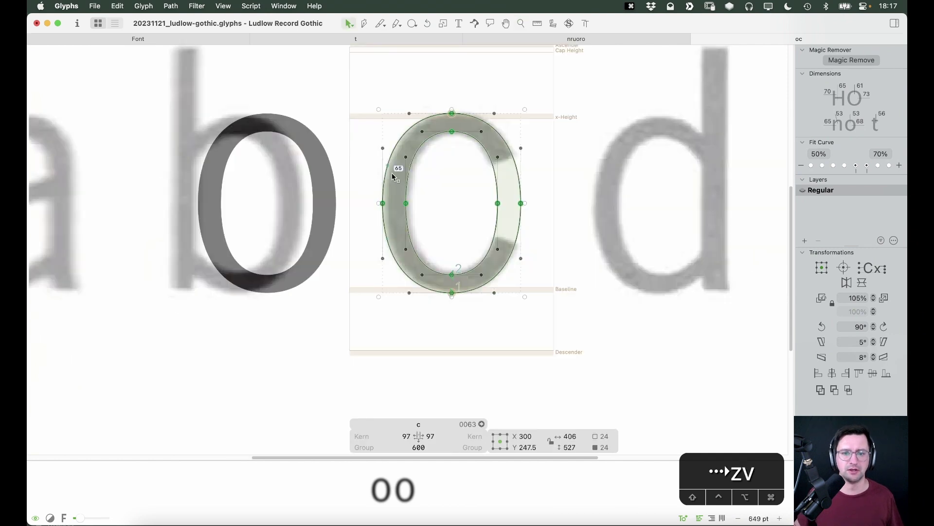
key(super+equal)
key(super+equal)
key(space)
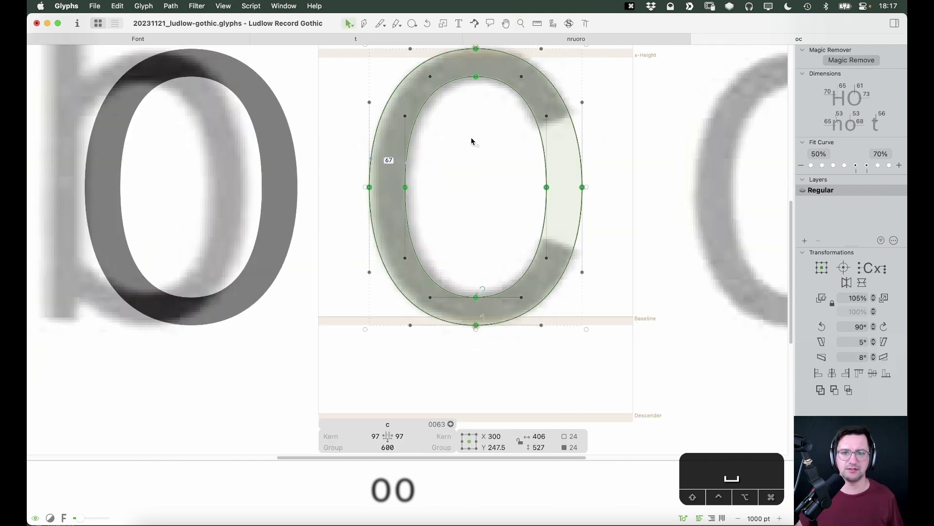
key(Right)
key(Right)
key(Right)
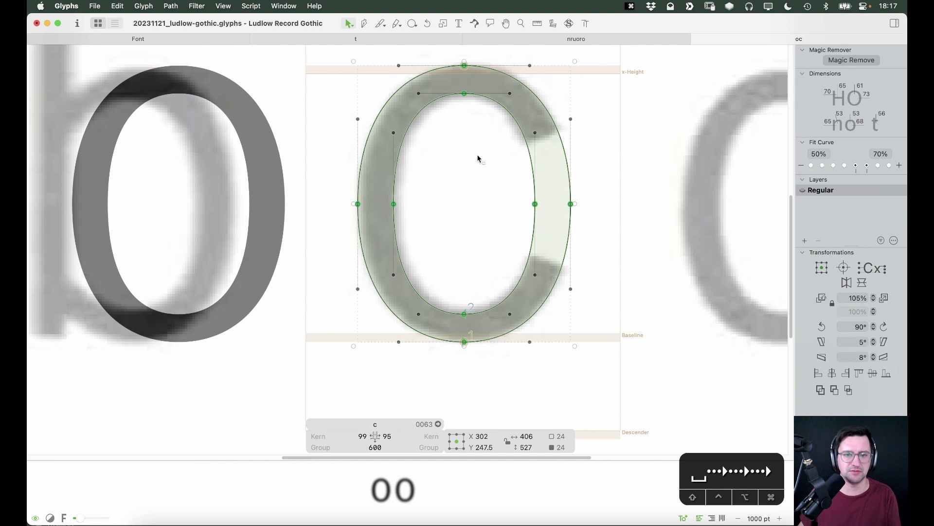
key(Right)
key(Right)
key(Right)
key(Right)
key(Right)
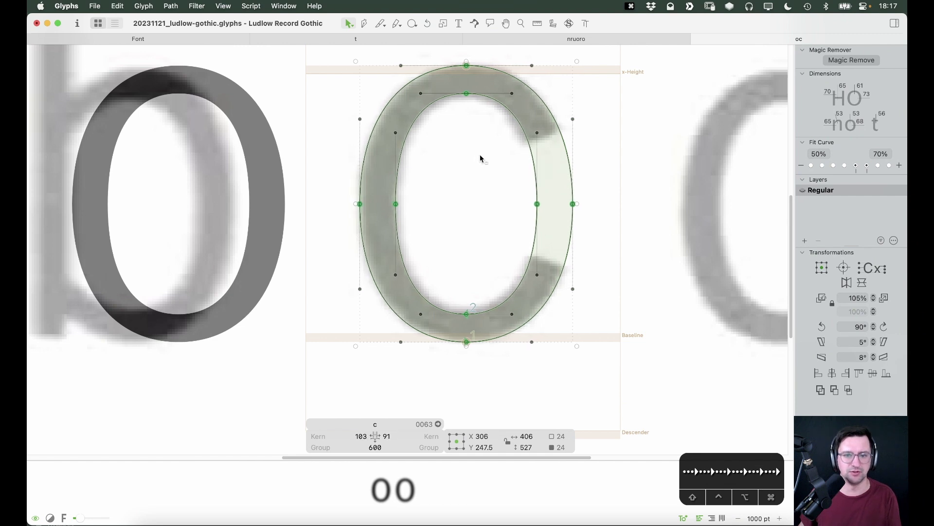
key(Right)
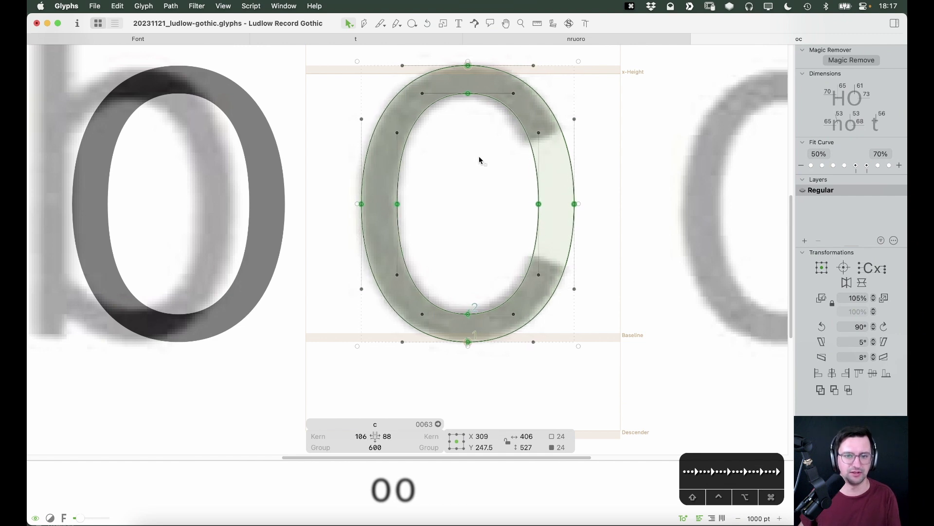
click(486, 161)
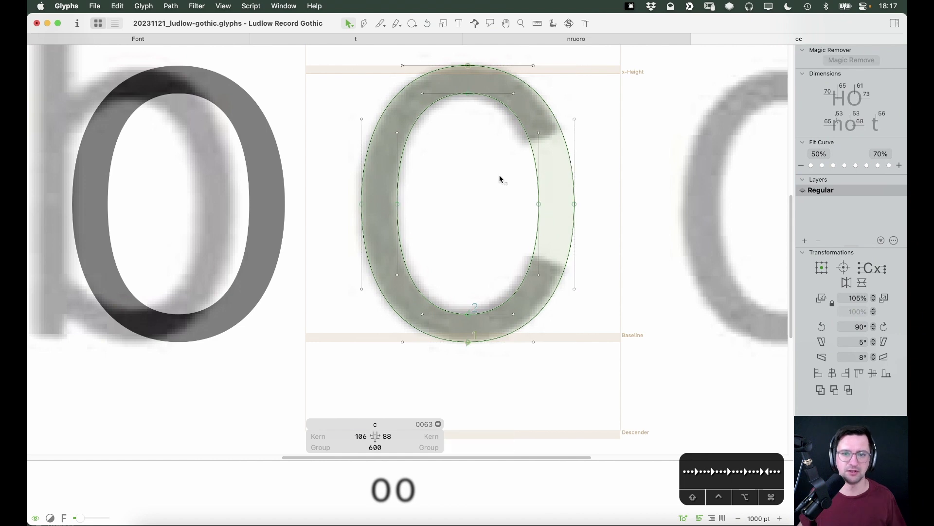
Cut across the right side of the o outlines with the Knife tool at the scanned c's upper and lower terminals.
key(e)
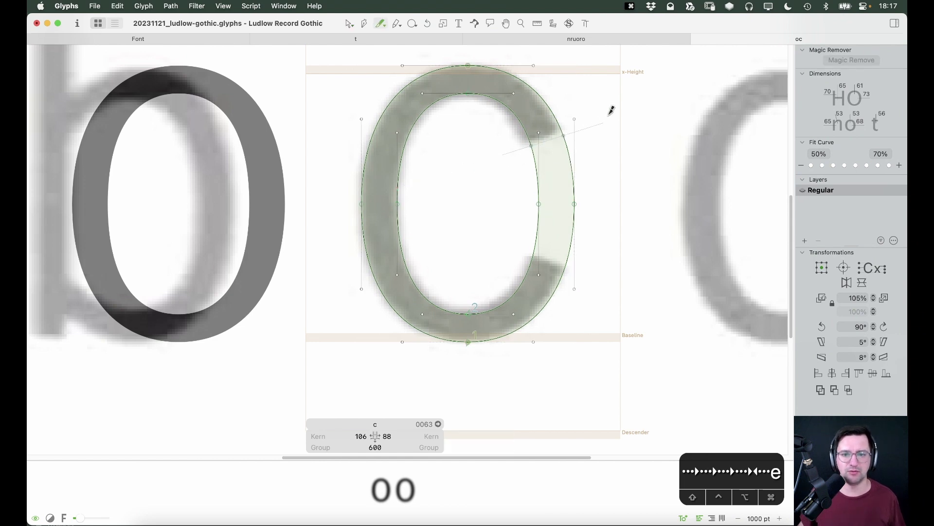
drag(609, 114, 608, 106)
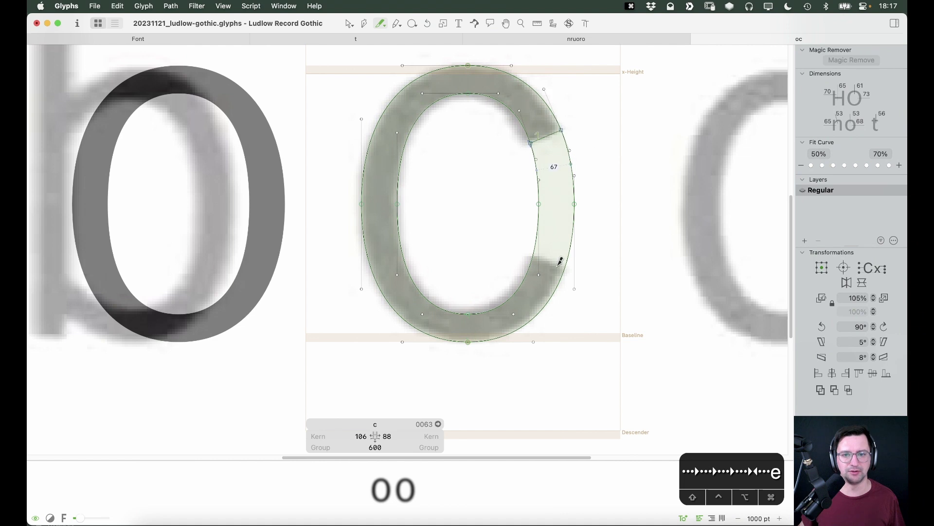
mouse_move(548, 262)
mouse_down()
mouse_move(565, 283)
mouse_move(607, 276)
mouse_up()
key(e)
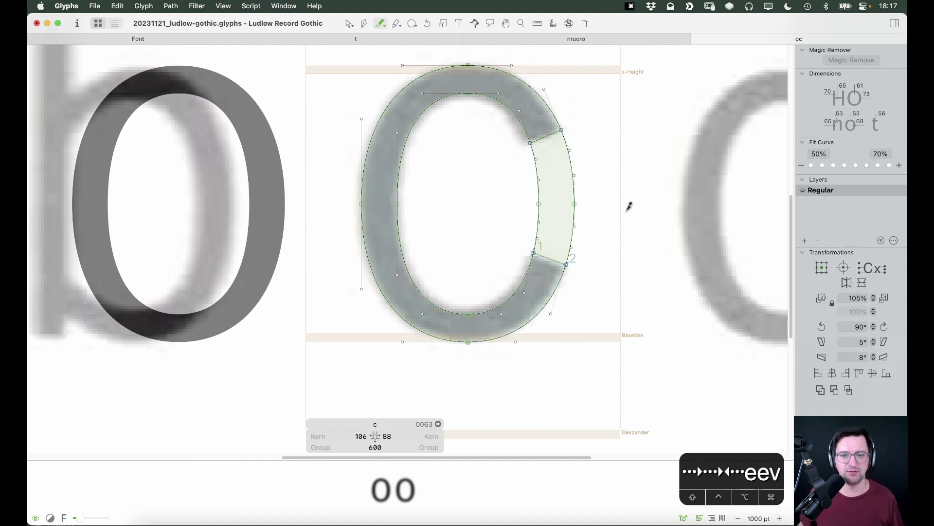
Delete the cut-off piece between the two terminals to open the outline into a c.
key(v)
click(575, 203)
double_click(572, 234)
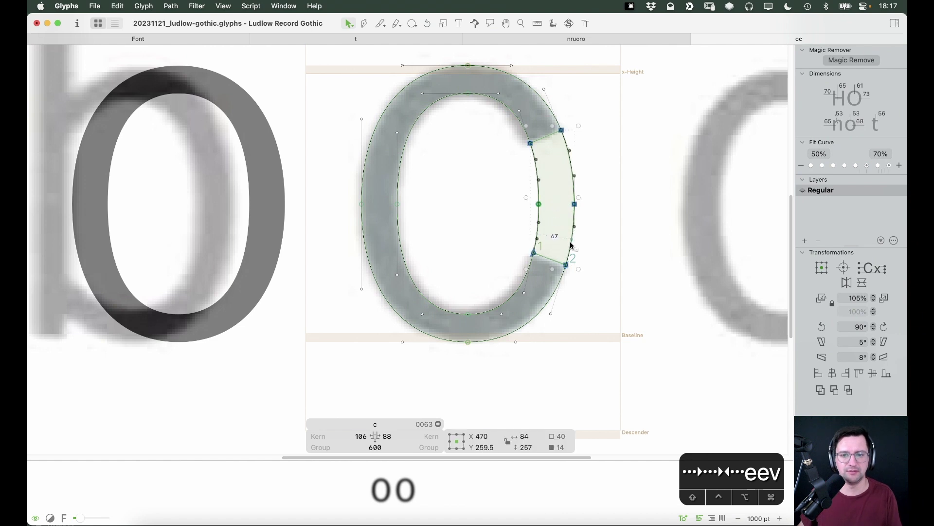
key(BackSpace)
Preview the filled o and c together and examine the c's upper terminal against the scan up close.
key(space)
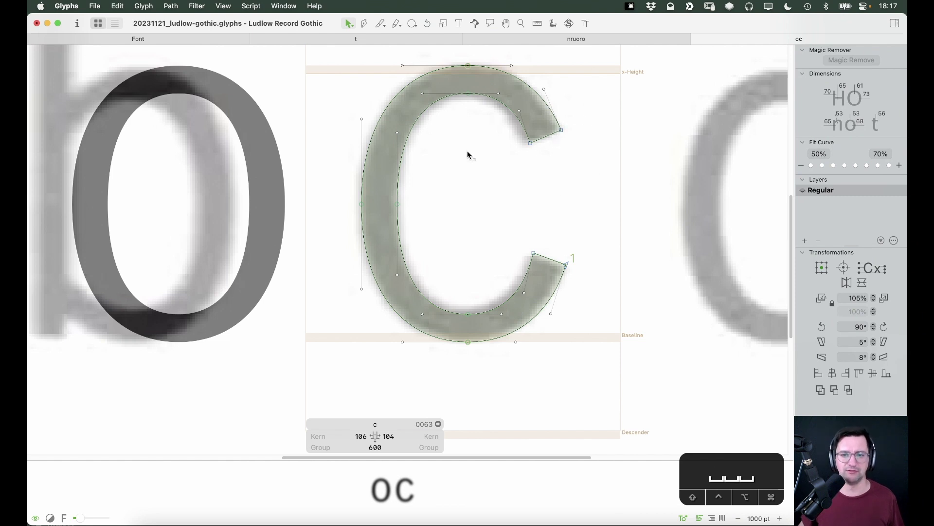
key(space)
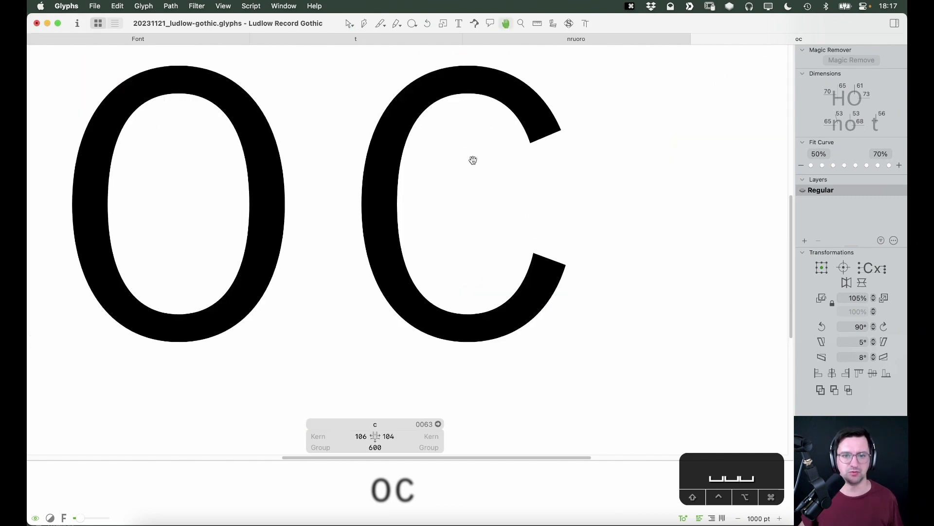
key(z)
click(463, 147)
key(v)
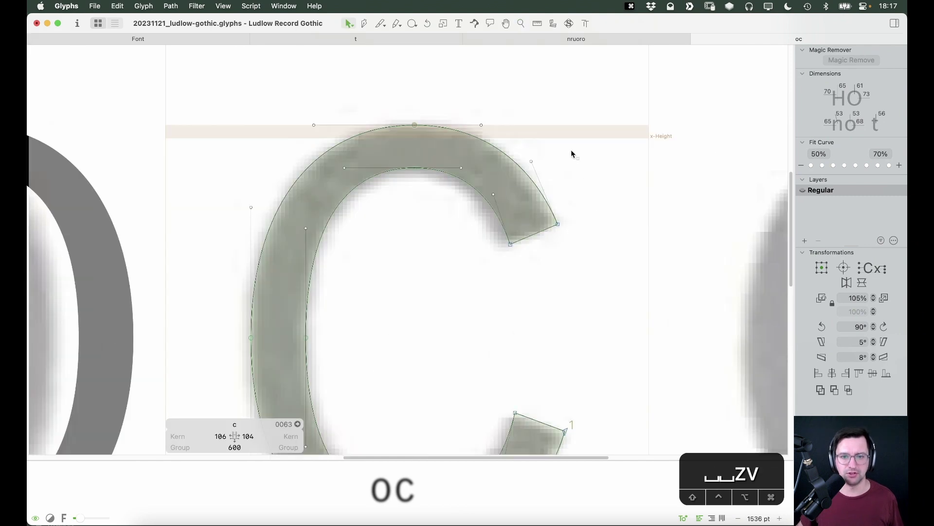
key(equal)
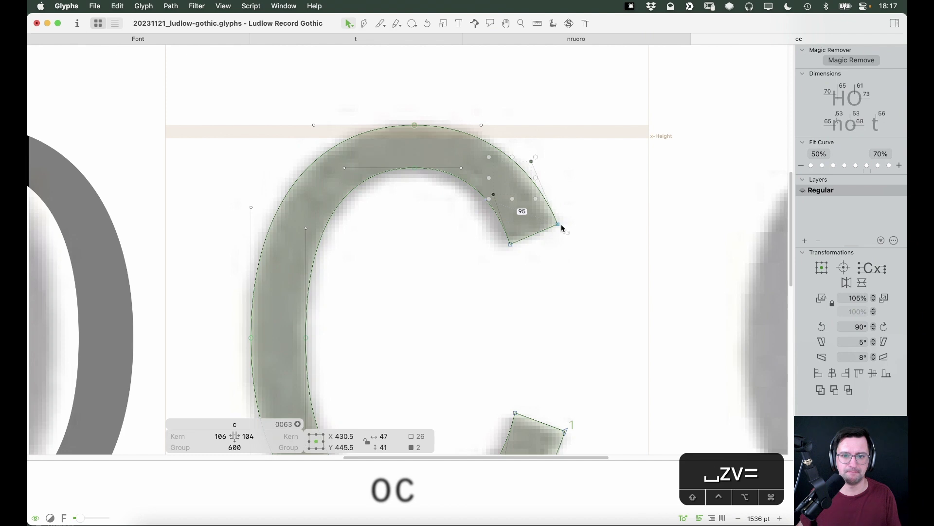
drag(569, 214, 479, 272)
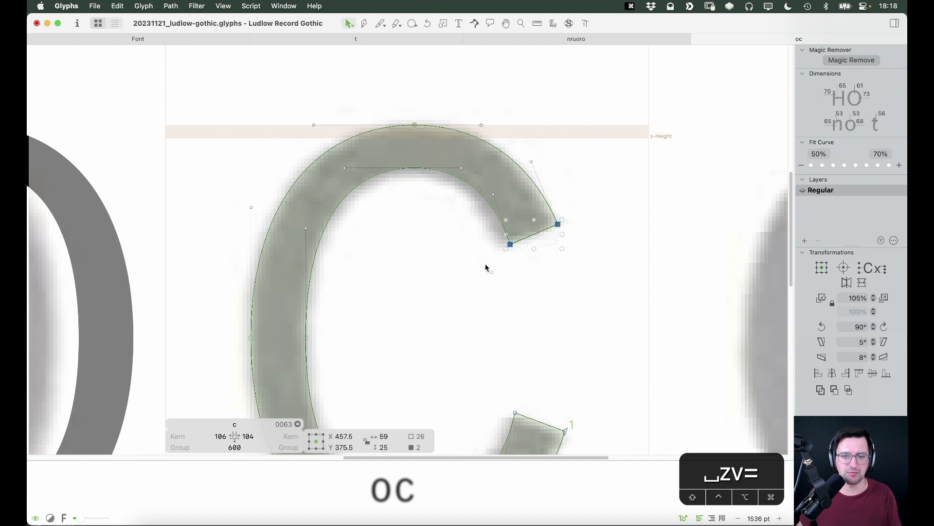
click(485, 268)
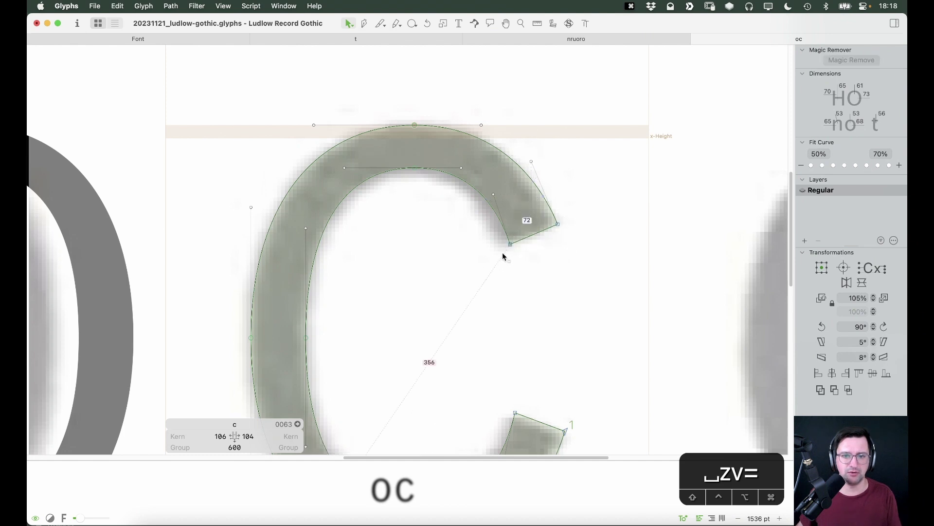
Show the heatmap overlay to examine the stroke thickness around the c's upper arc, and hide it again.
click(237, 6)
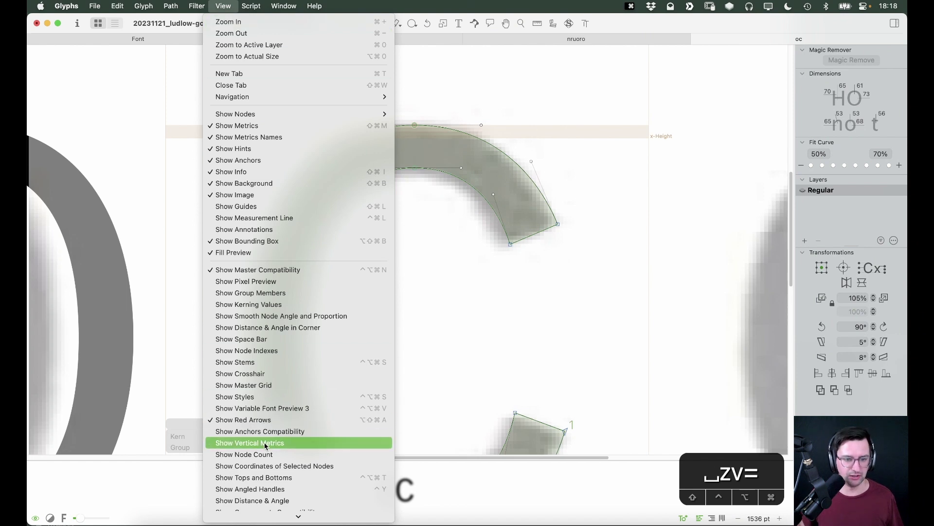
mouse_move(263, 516)
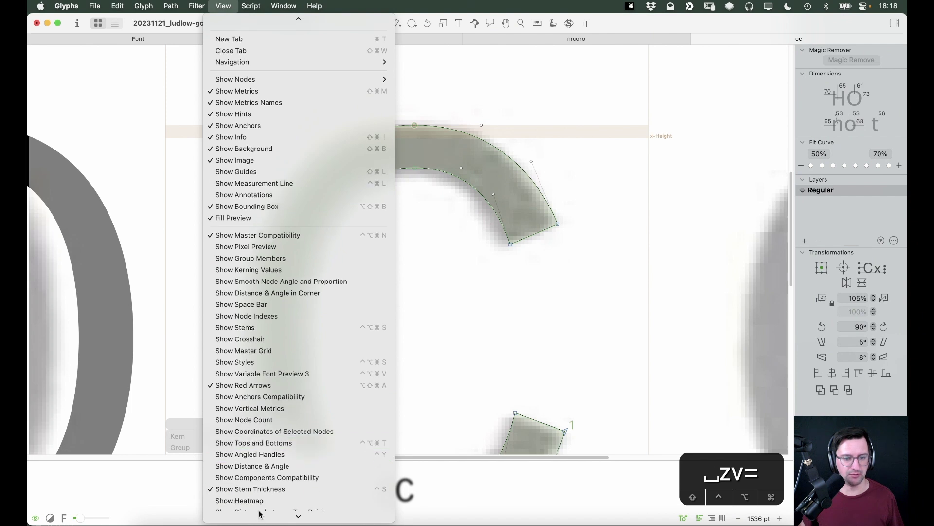
click(263, 490)
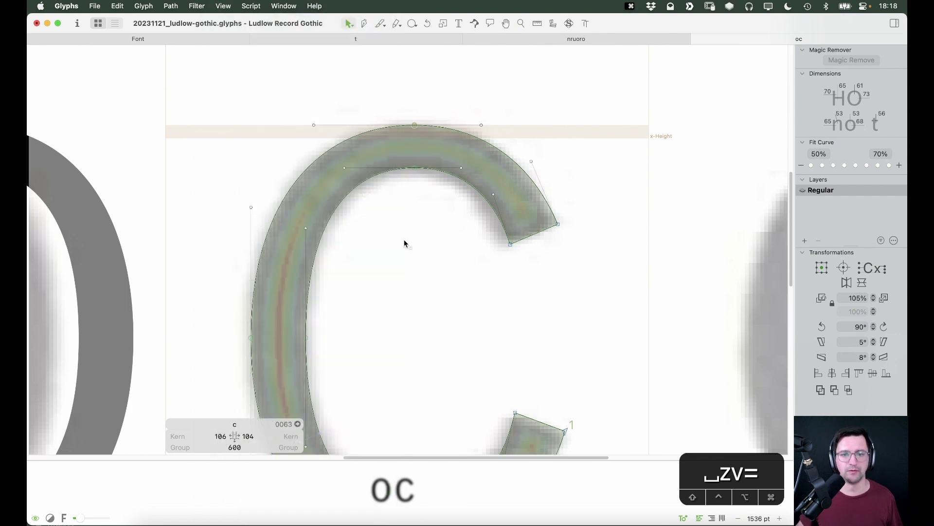
key(super+equal)
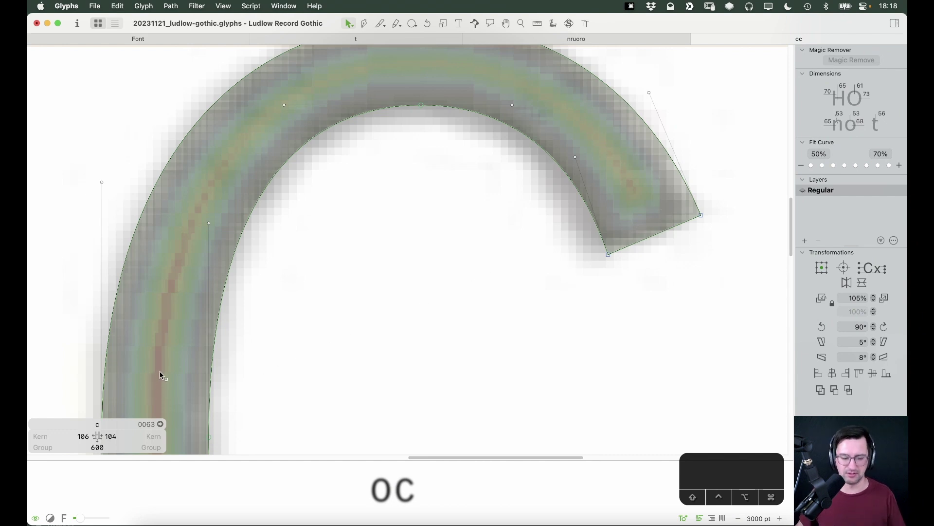
key(super+minus)
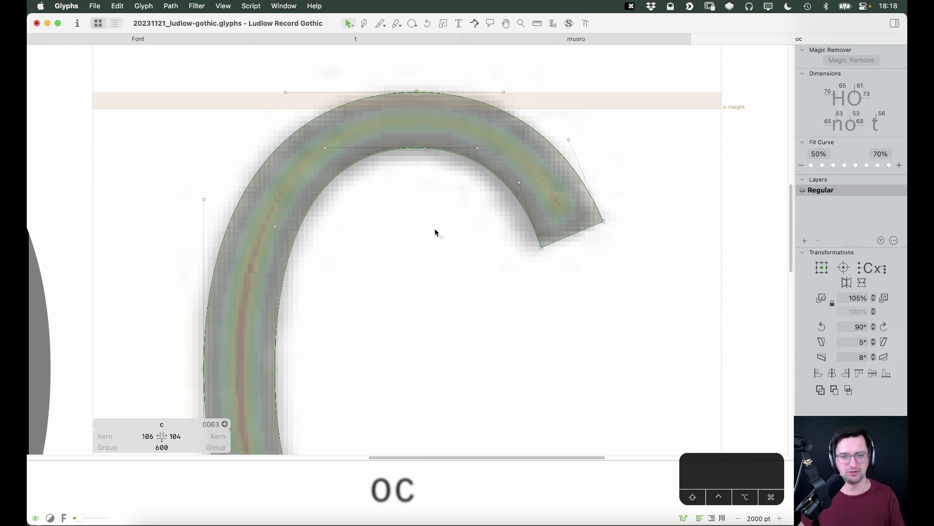
click(223, 6)
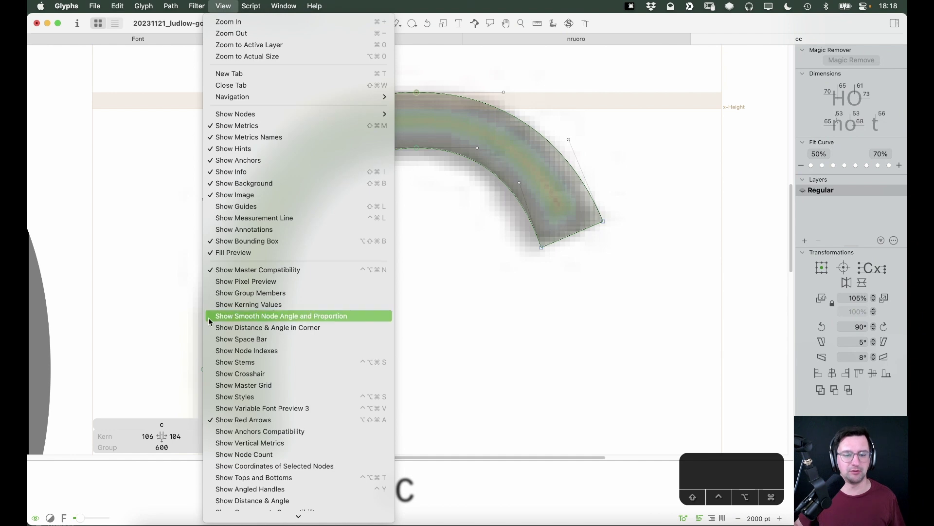
scroll(234, 438, down, 3)
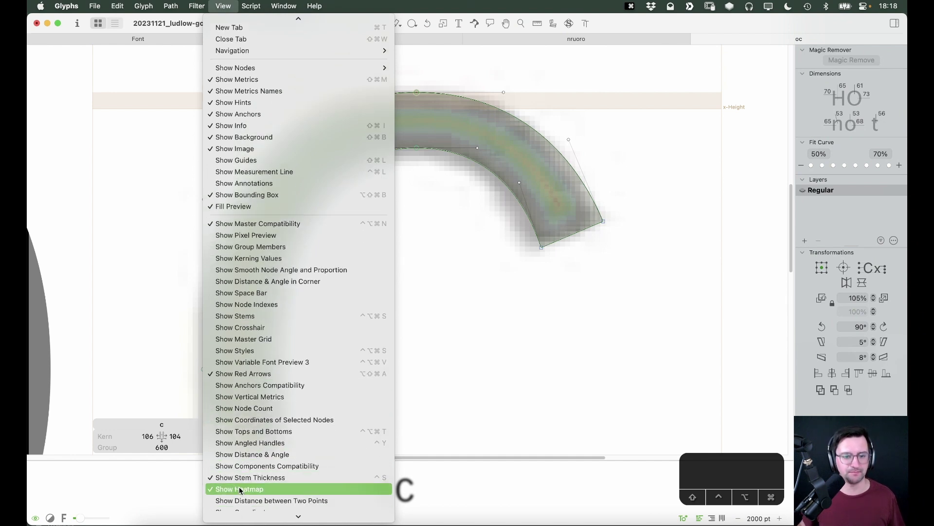
click(243, 488)
Straighten the inner contour segment leading to the c's upper terminal by deleting its two curve handles.
key(space)
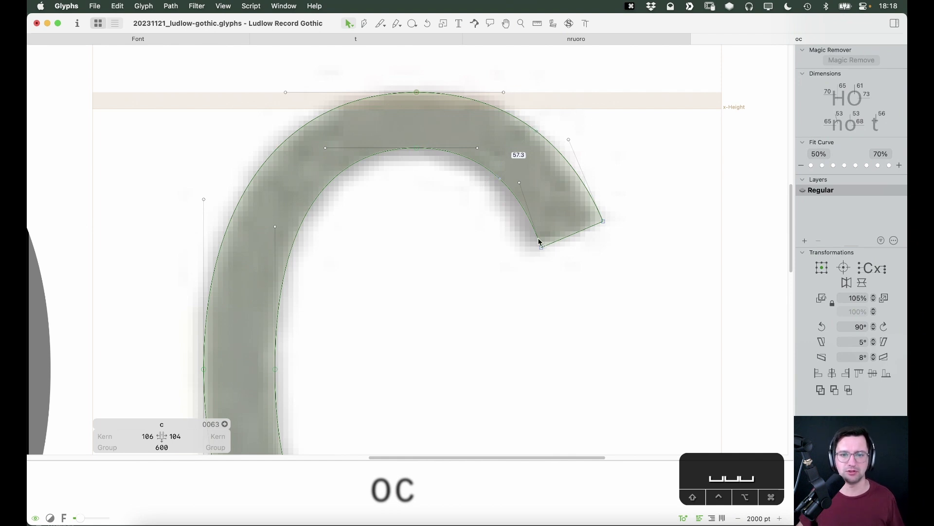
drag(523, 140, 470, 206)
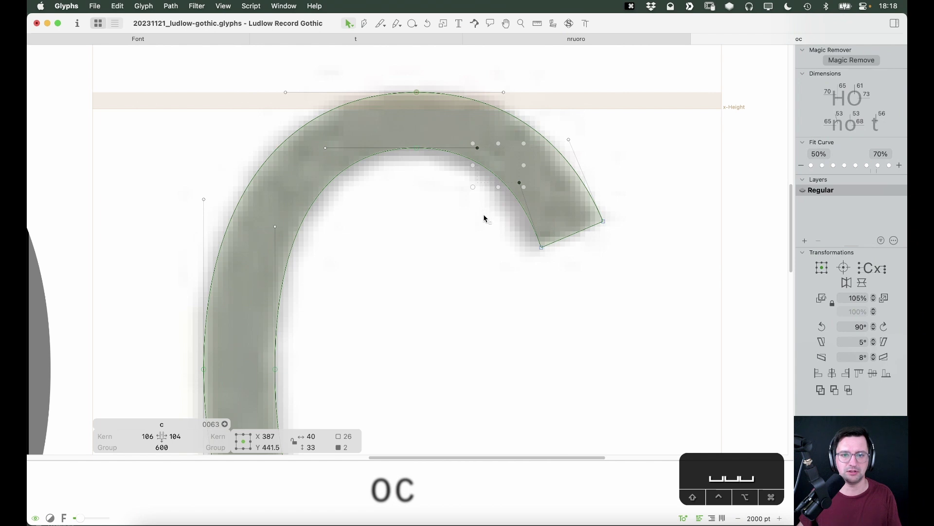
key(BackSpace)
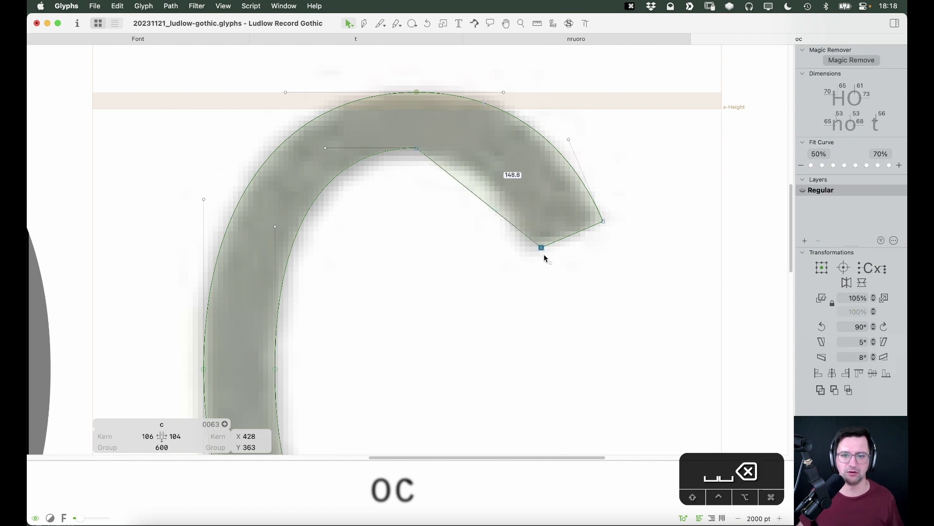
Measure the edge of the c's upper terminal from its inner to its outer corner.
key(z)
click(650, 233)
key(e)
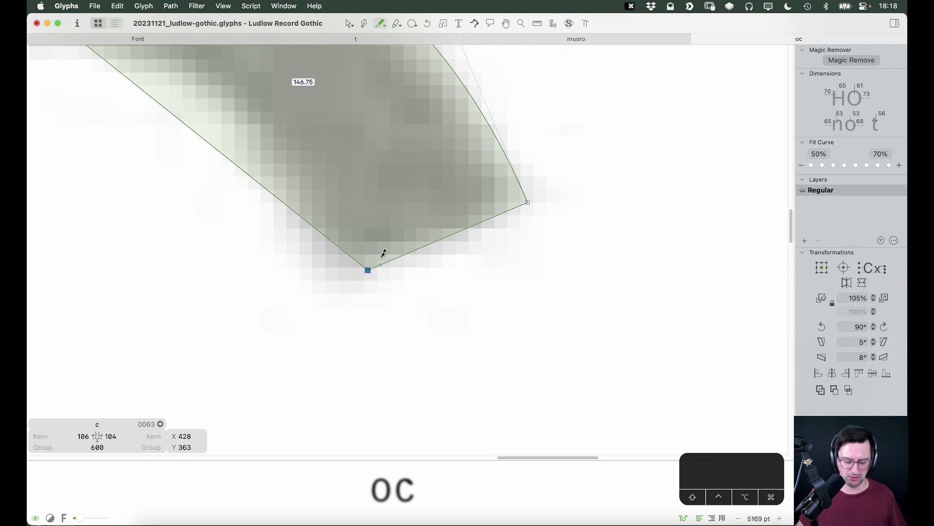
key(l)
drag(355, 280, 550, 192)
key(v)
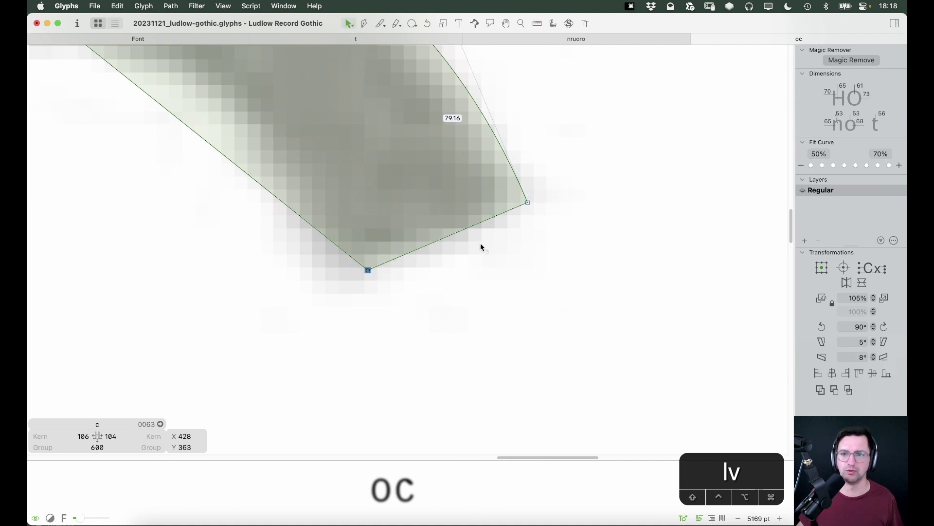
Insert a node on the upper terminal's edge close to the inner corner and nudge it to X 436, Y 366.
click(443, 264)
key(e)
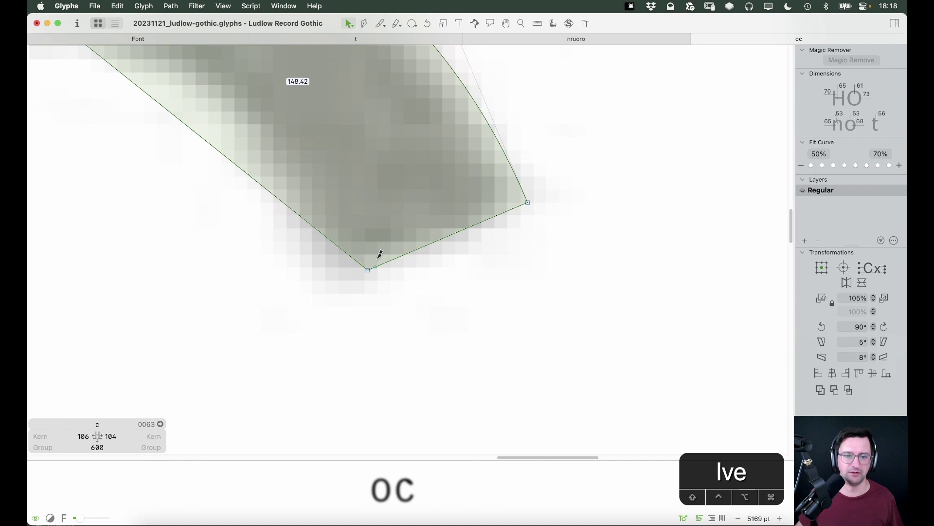
key(z)
click(428, 229)
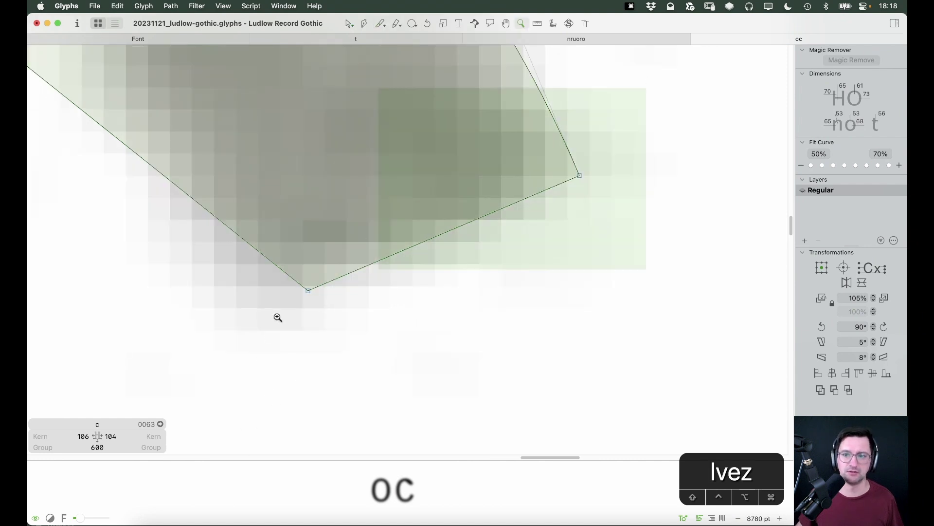
click(292, 224)
key(e)
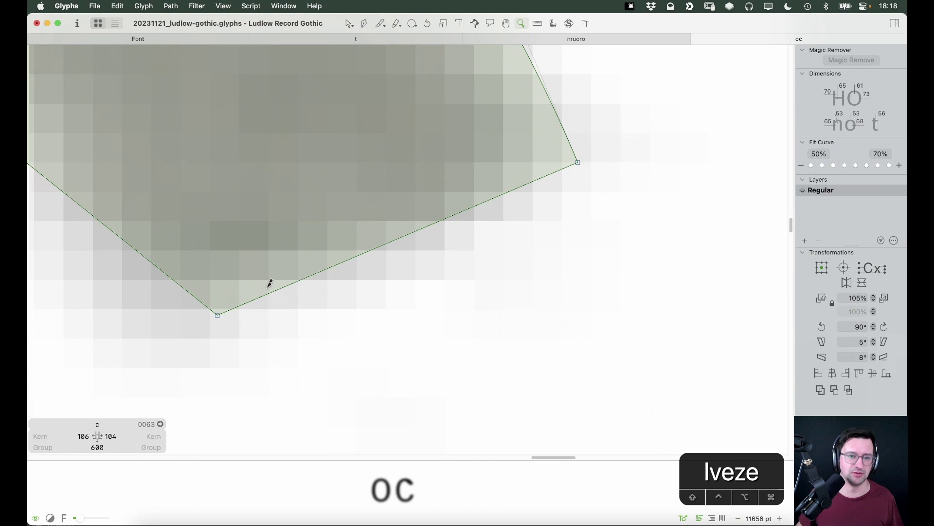
click(288, 311)
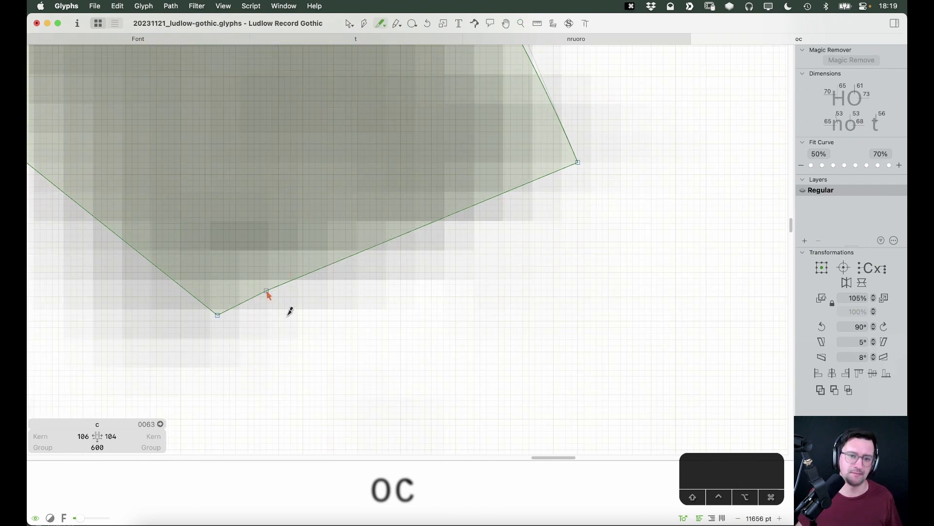
key(v)
click(266, 292)
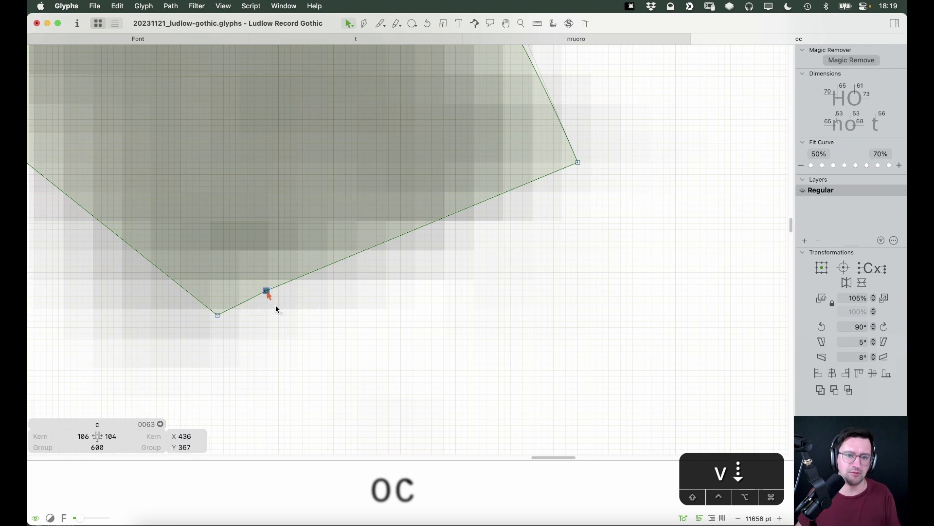
key(Down)
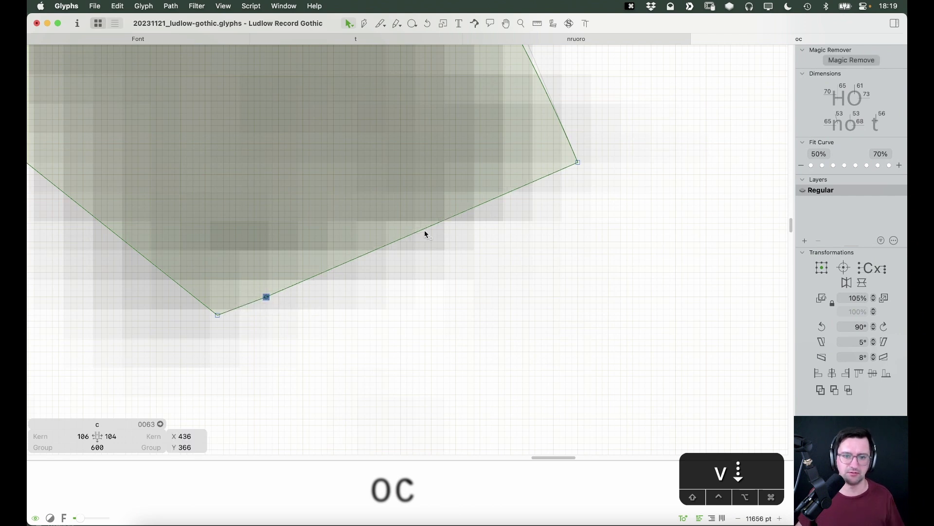
Check the angle of the terminal edge from the new node and delete the old inner corner node.
shift+click(577, 162)
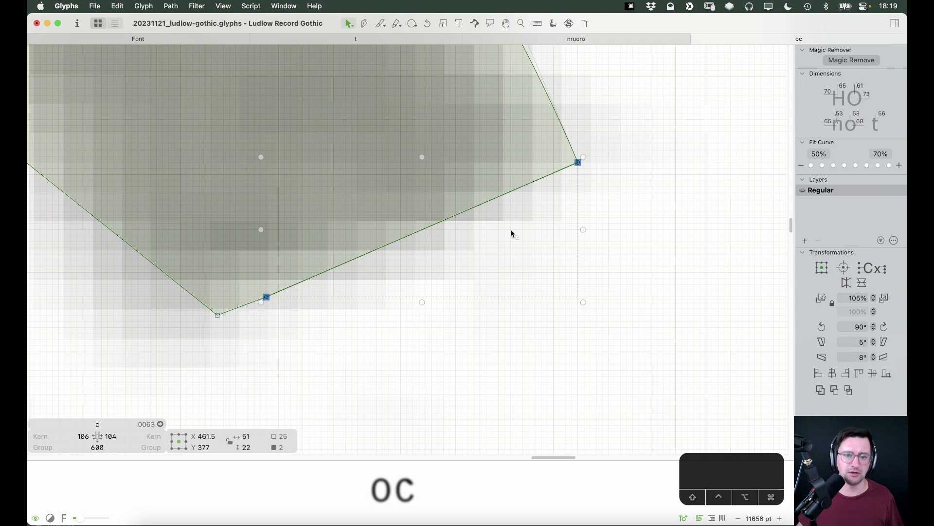
click(344, 309)
key(l)
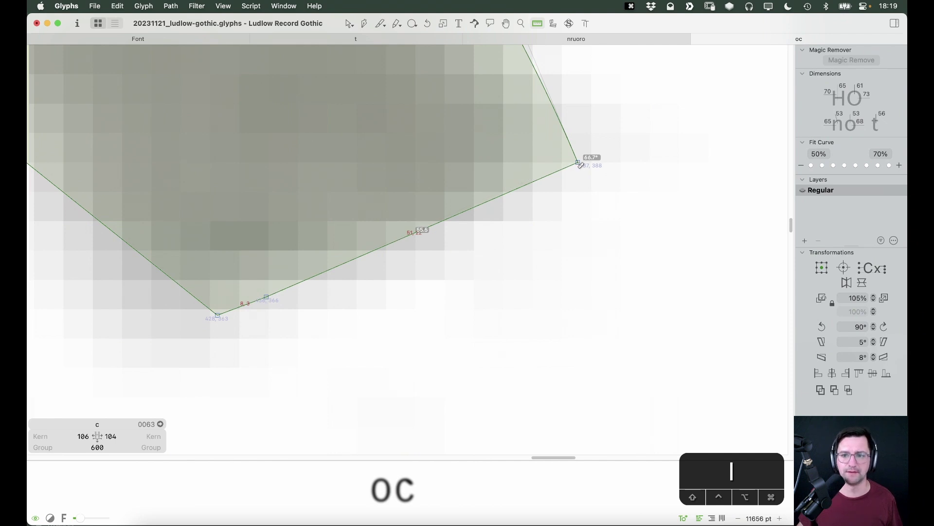
key(v)
click(217, 314)
key(BackSpace)
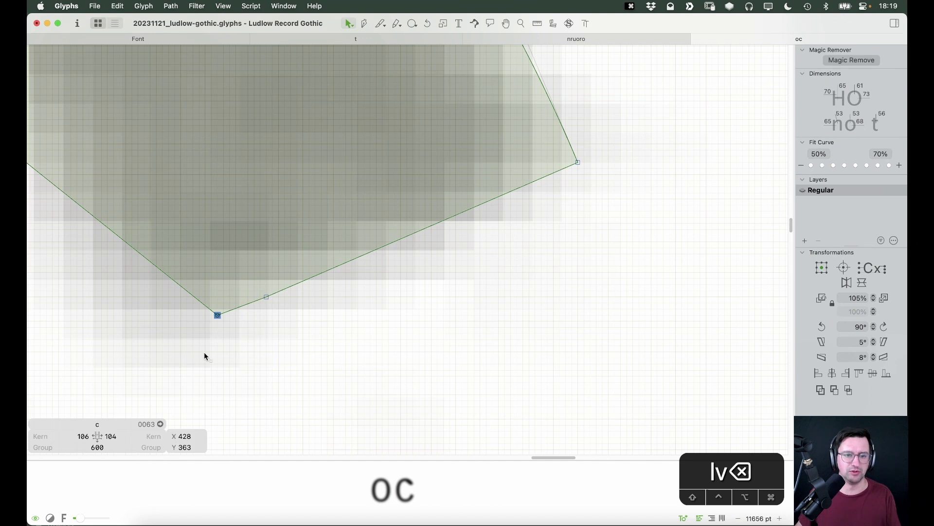
Straighten the outer segment by deleting its curve handles, and move both upper terminal nodes 7 units left and 3 units down.
key(super+minus)
key(super+minus)
key(space)
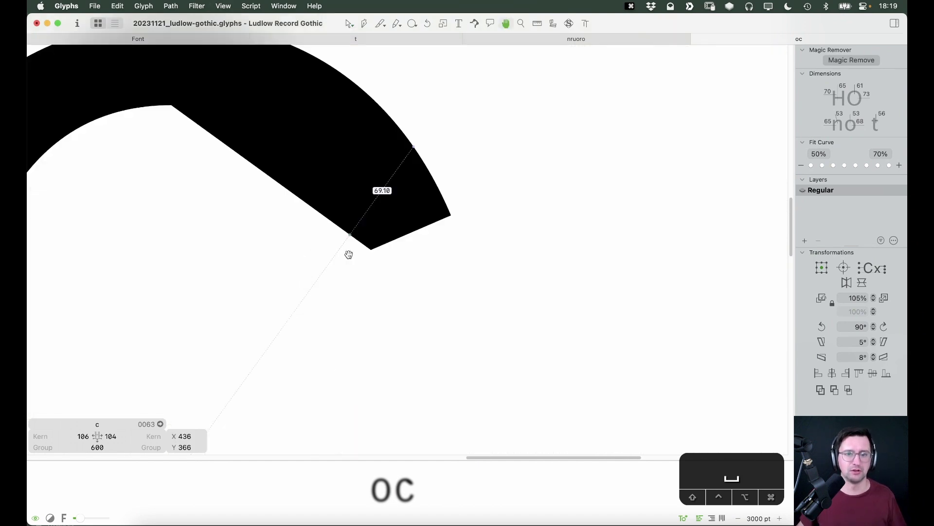
drag(441, 246, 510, 273)
key(BackSpace)
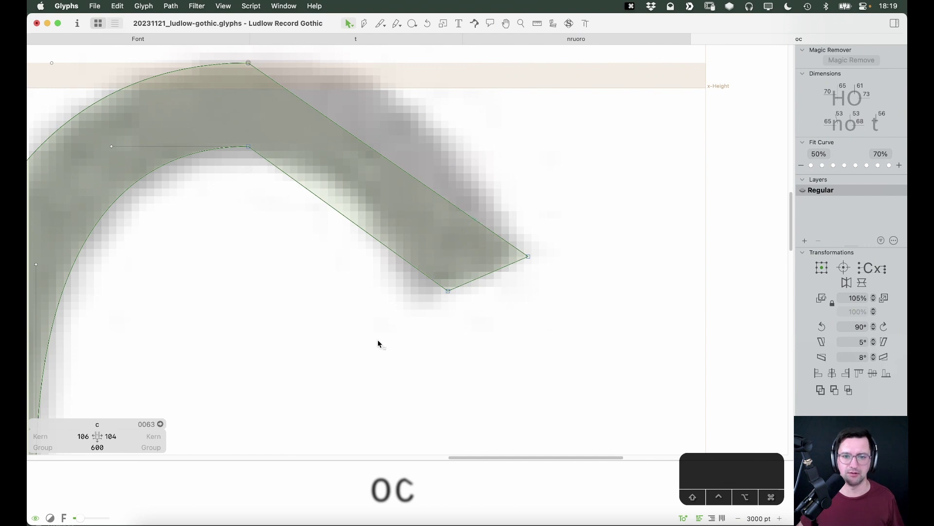
mouse_move(378, 342)
mouse_down()
mouse_move(534, 253)
mouse_move(518, 262)
mouse_up()
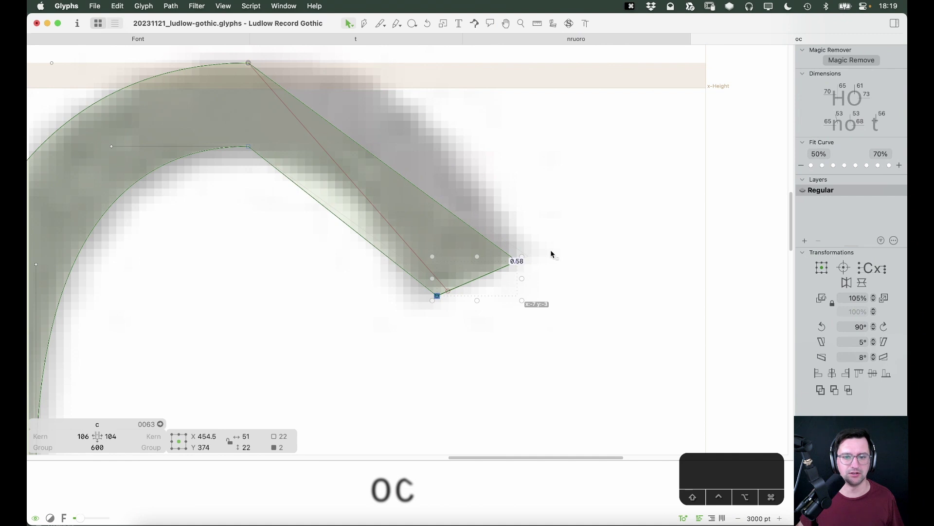
Convert the outer segment back into a curve and shift both handles together to follow the scan, with the upper handle level with the arc's top.
key(space)
drag(428, 142, 529, 164)
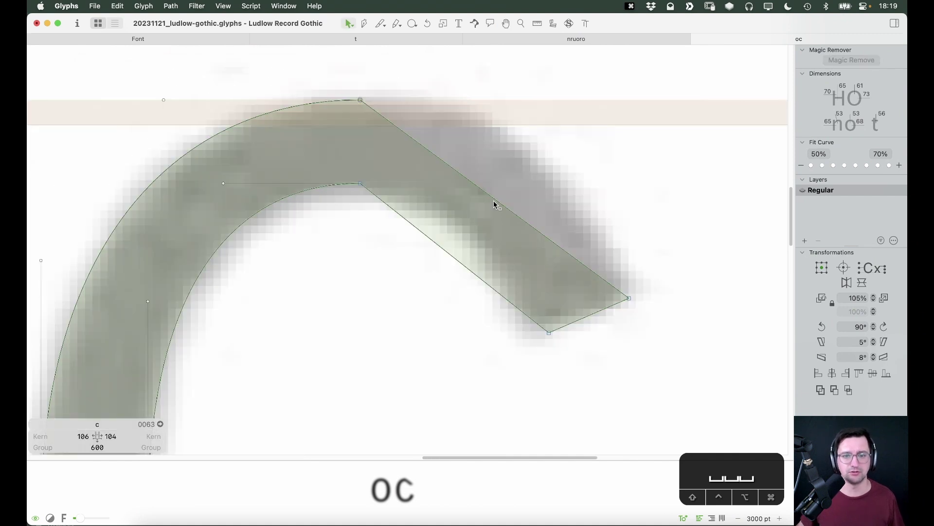
alt+click(472, 180)
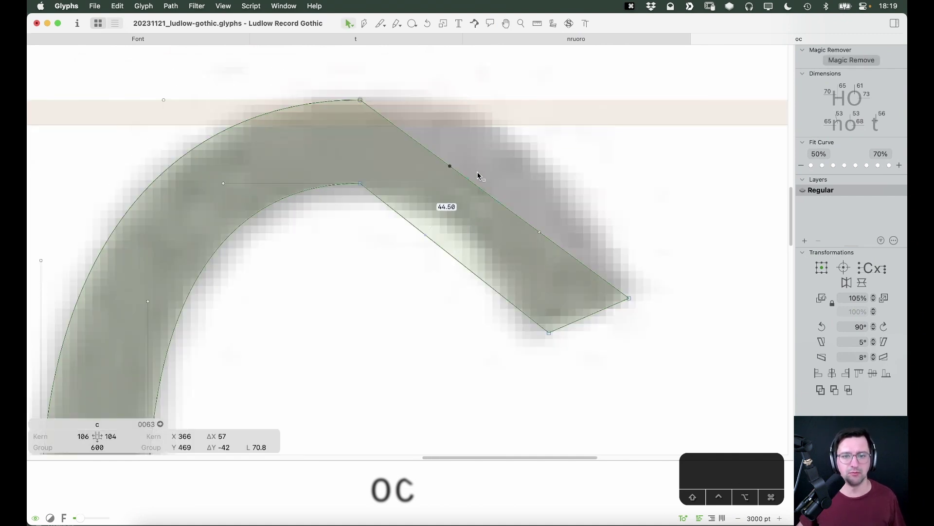
click(447, 208)
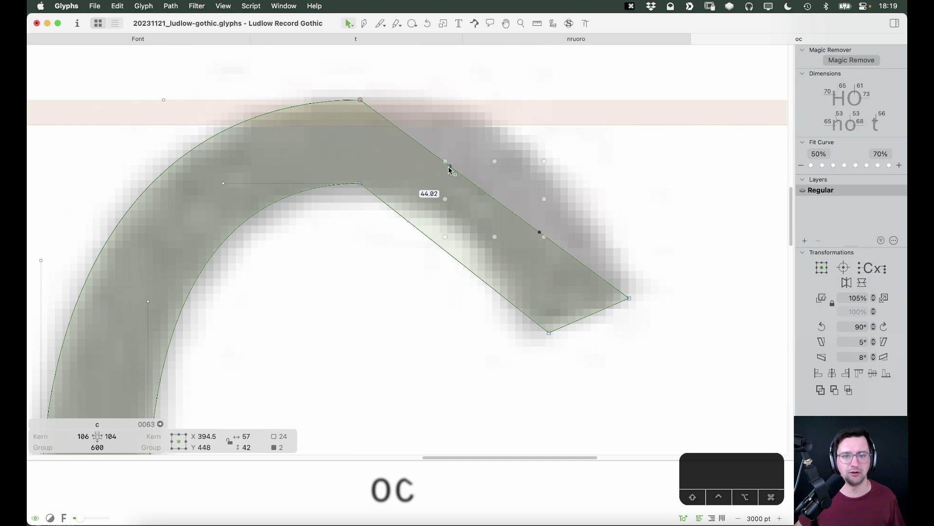
drag(450, 170, 497, 102)
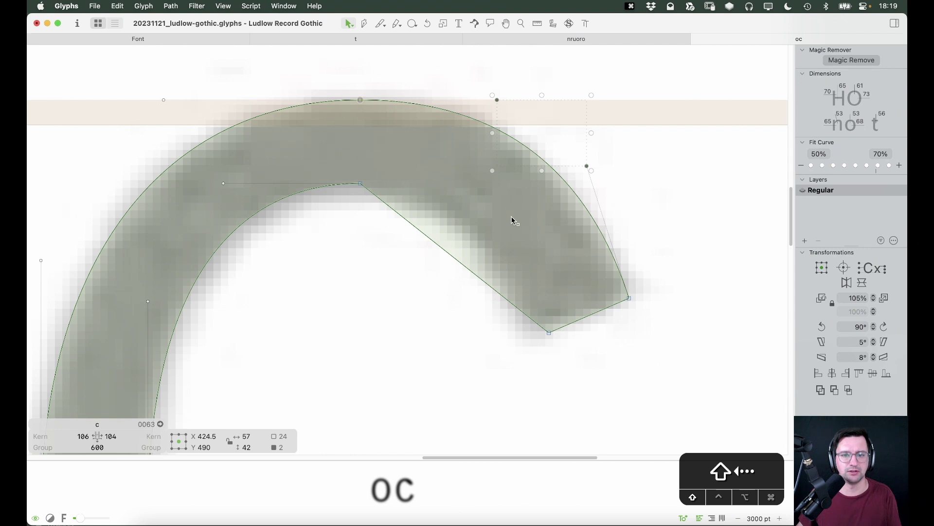
key(shift+Left)
key(space)
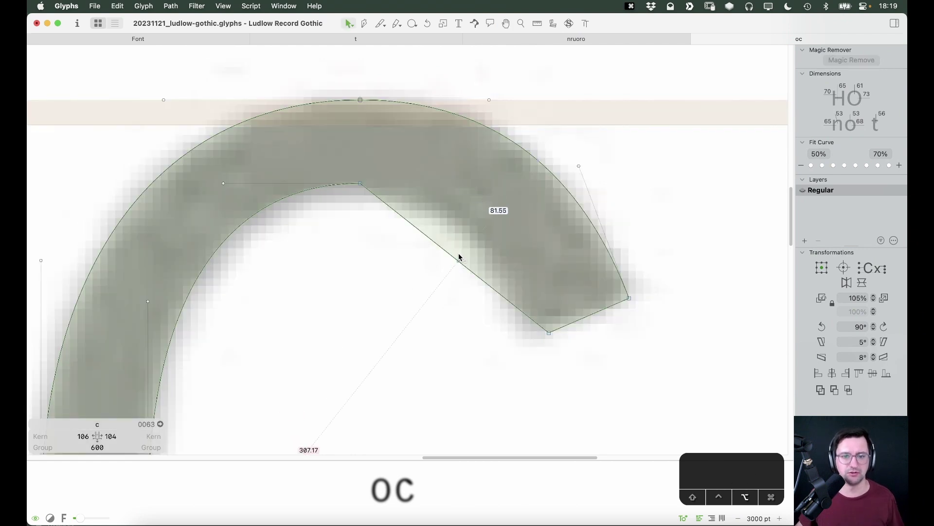
Convert the inner segment into a curve and move its two handles together to centre X 377, Y 442.5.
drag(400, 301, 515, 204)
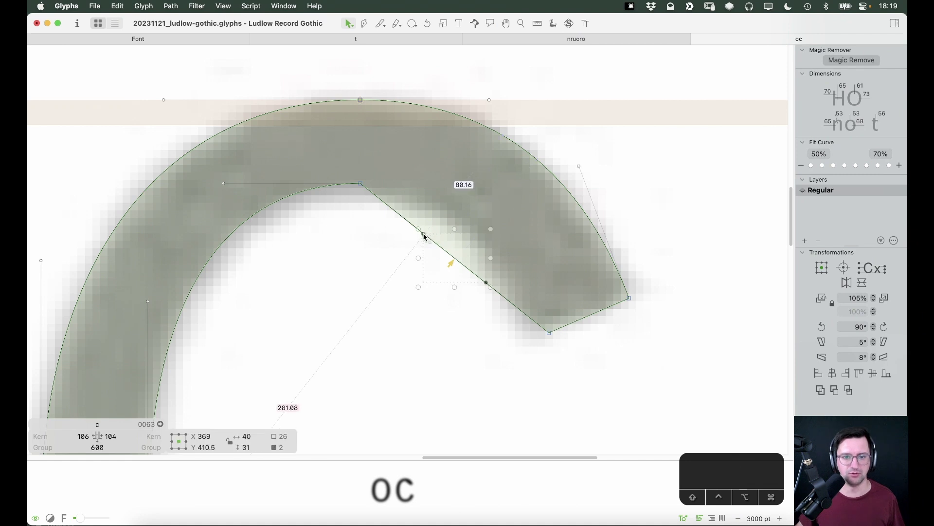
drag(423, 235, 437, 187)
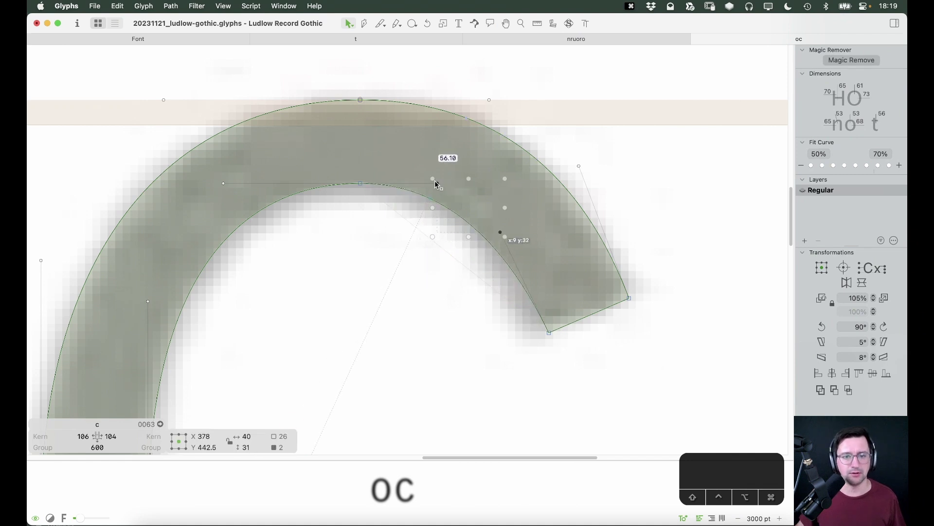
key(Left)
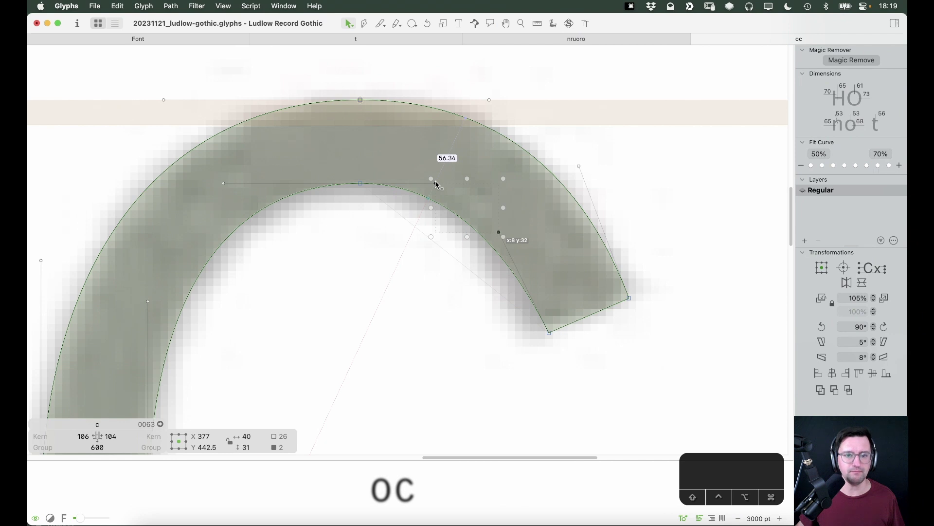
Preview the filled c beside the o and inspect the shape and stroke thickness of its upper terminal.
click(419, 259)
key(space)
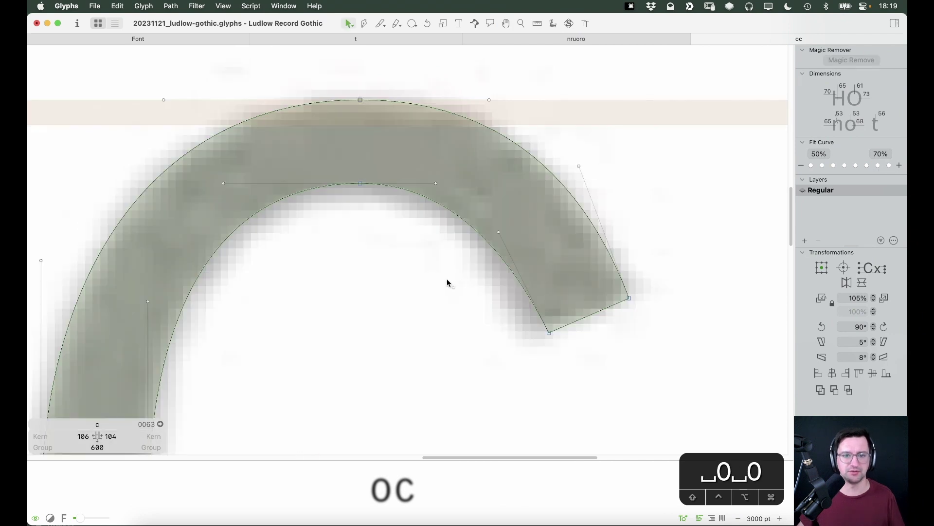
key(super+minus)
key(super+minus)
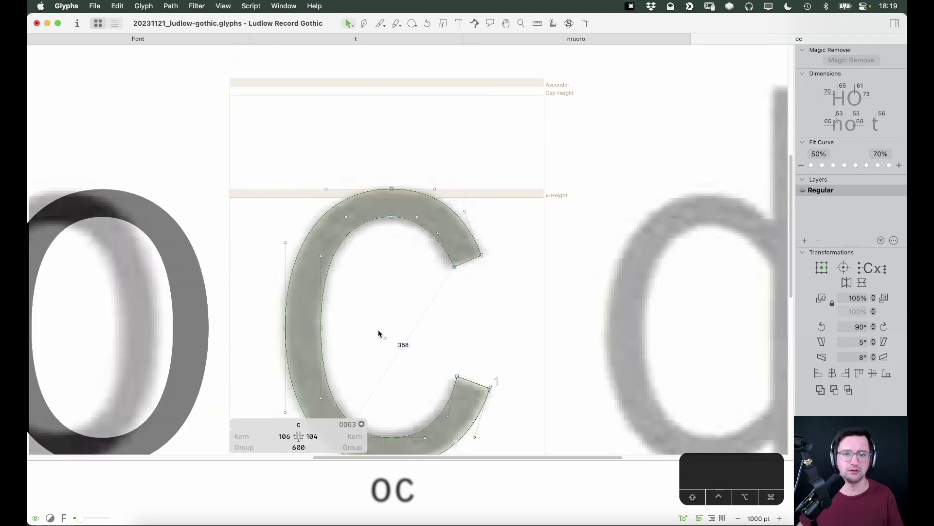
key(space)
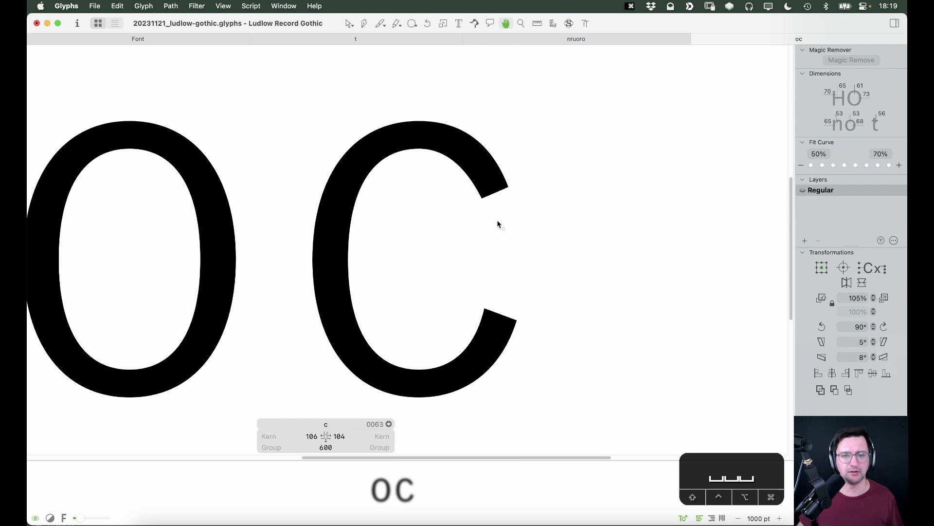
key(z)
click(504, 116)
key(v)
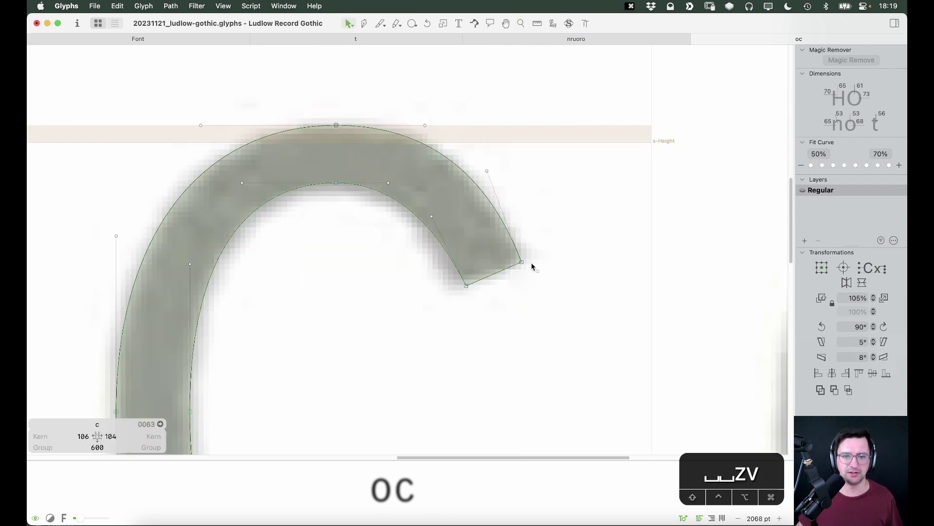
key(space)
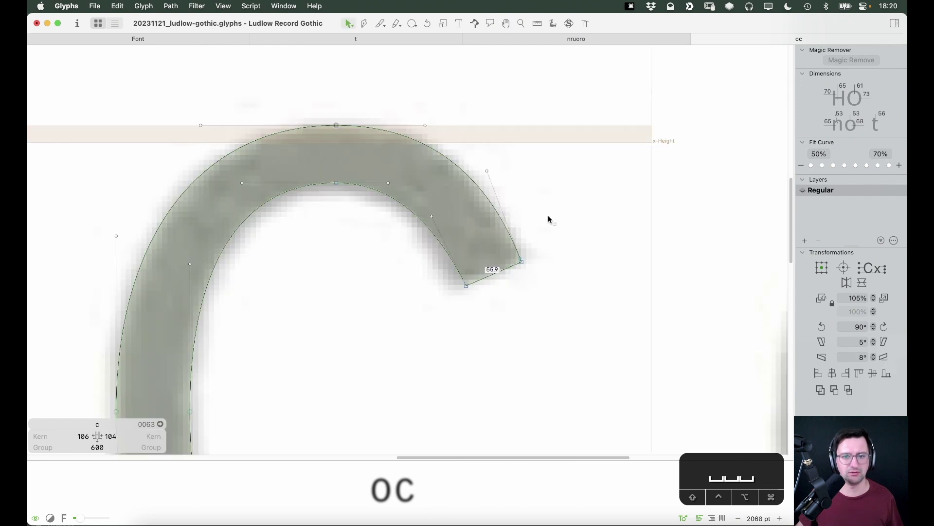
Move the outer node of the c's upper terminal to X 483, Y 387.
key(z)
click(541, 253)
key(v)
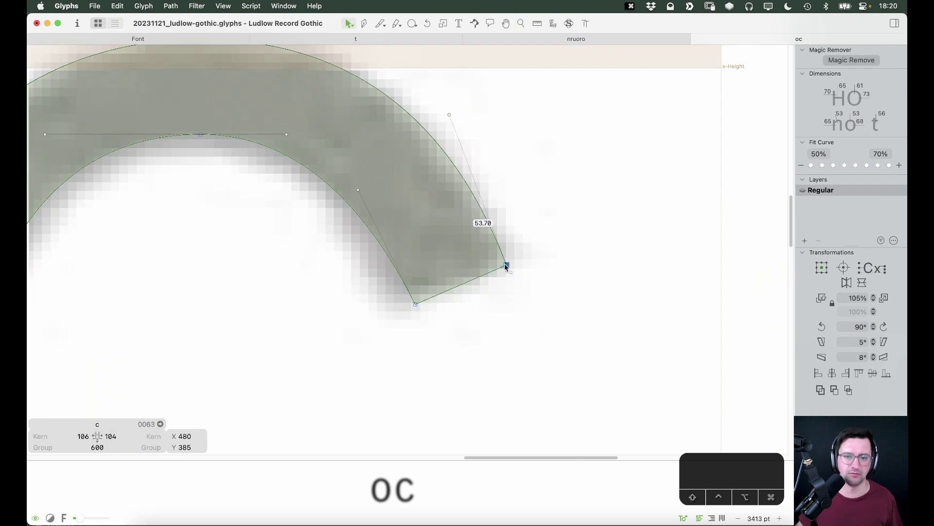
drag(507, 265, 513, 263)
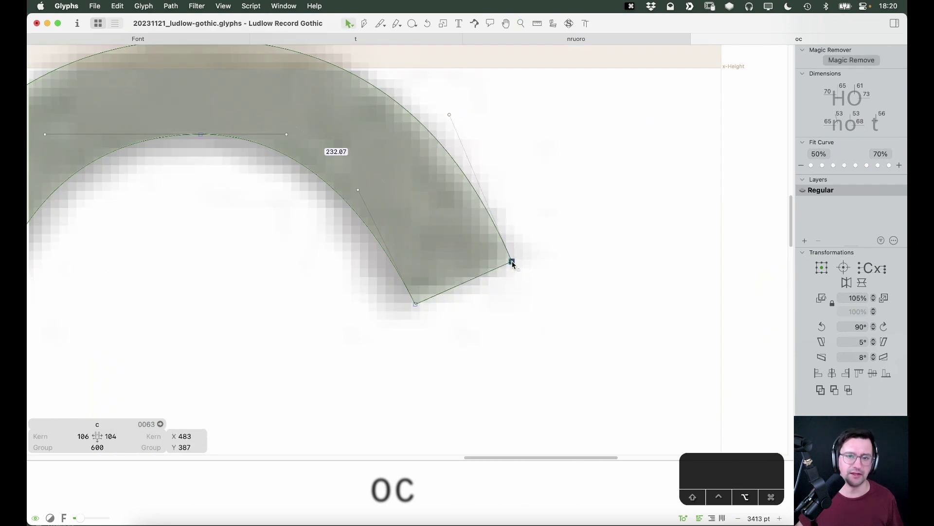
click(501, 298)
Preview the c, and move both upper terminal nodes together 10 units left and 4 units down.
key(cmd+minus)
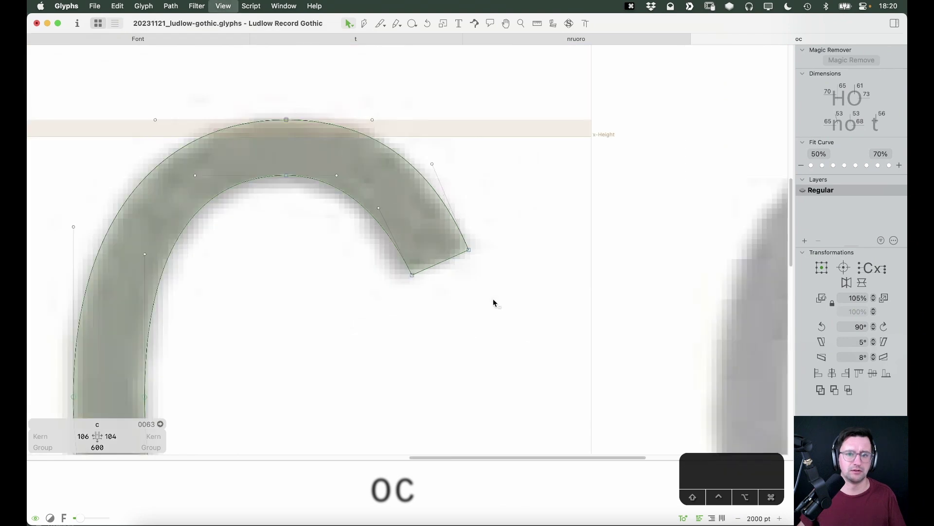
key(space)
drag(467, 314, 535, 284)
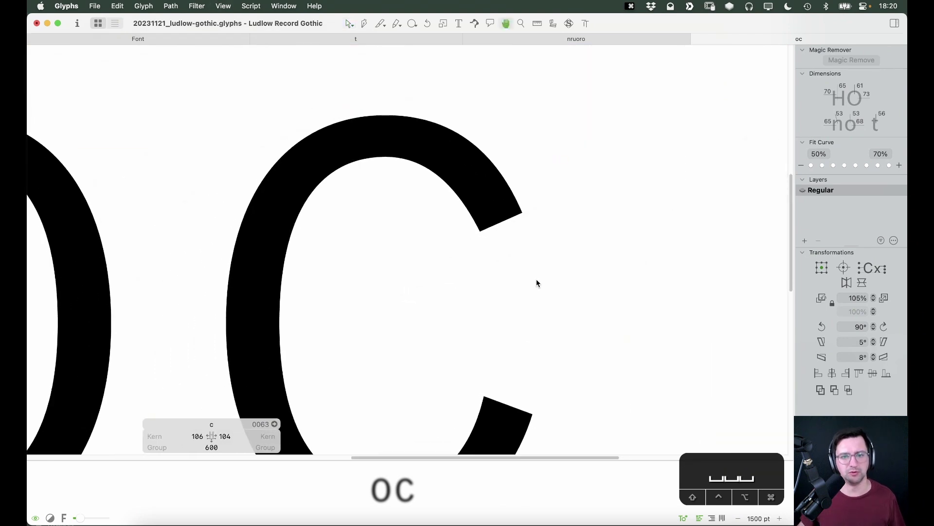
drag(547, 196, 428, 260)
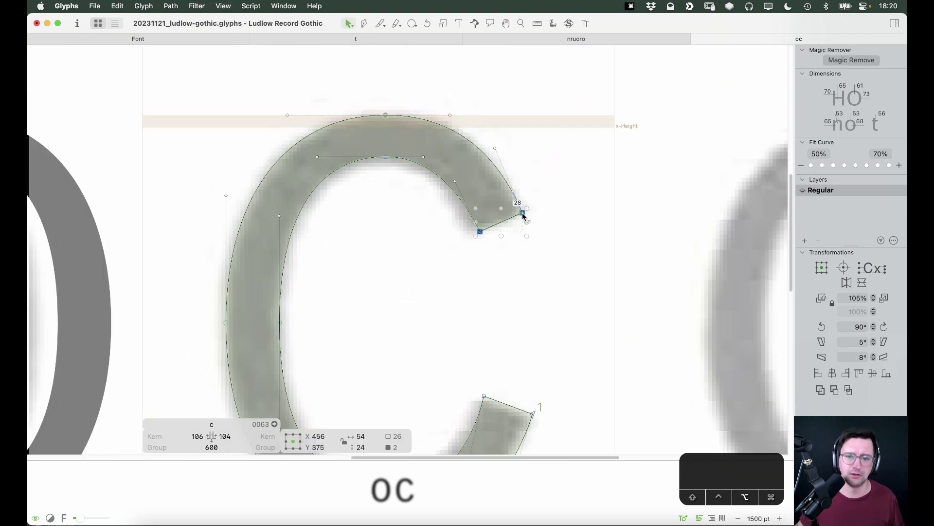
drag(517, 219, 515, 218)
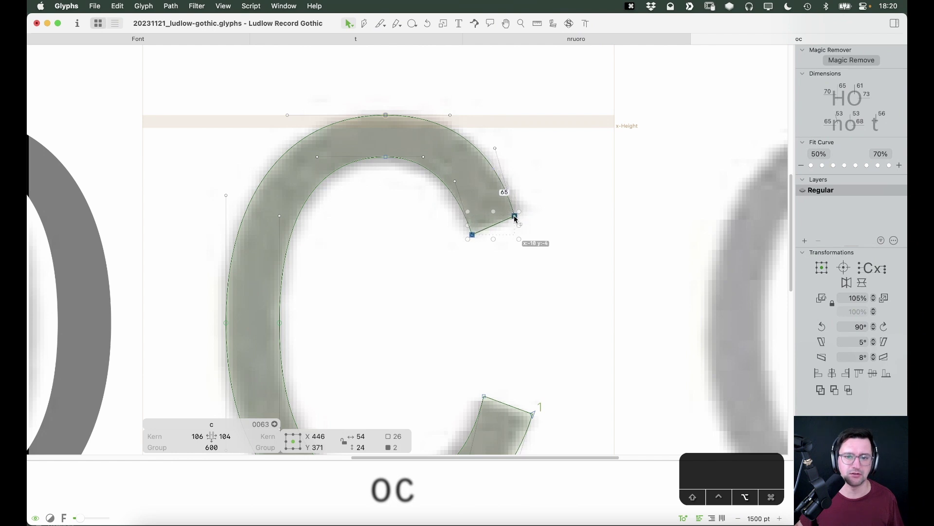
click(565, 151)
Raise the inner node of the c's upper terminal to X 419, Y 364.
key(z)
click(494, 216)
key(v)
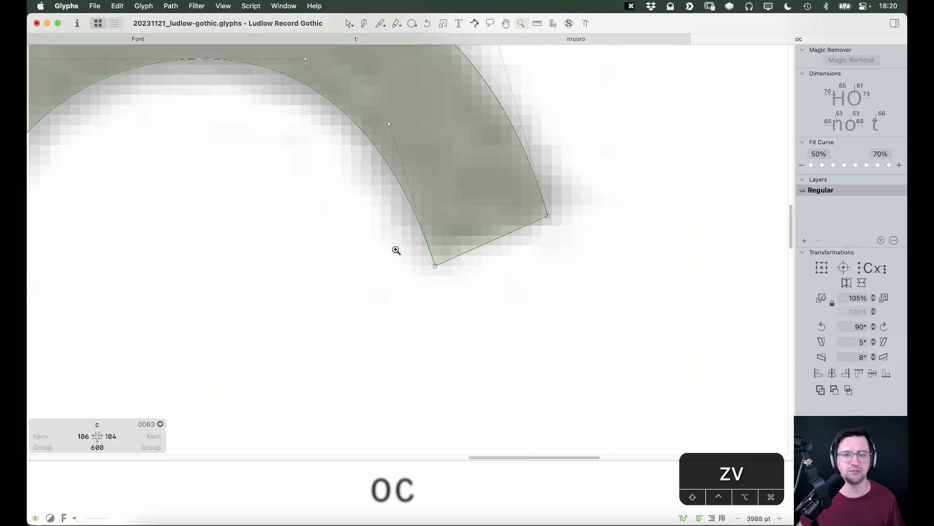
click(435, 264)
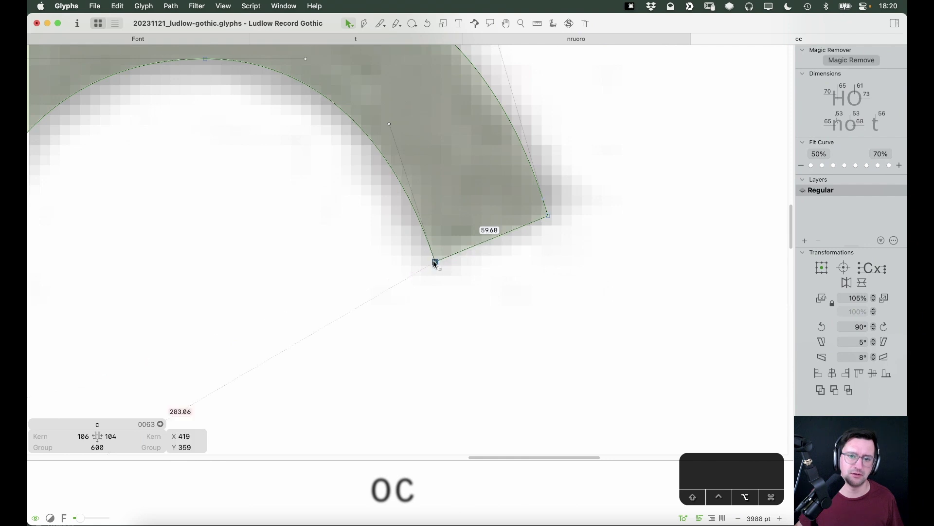
key(Up)
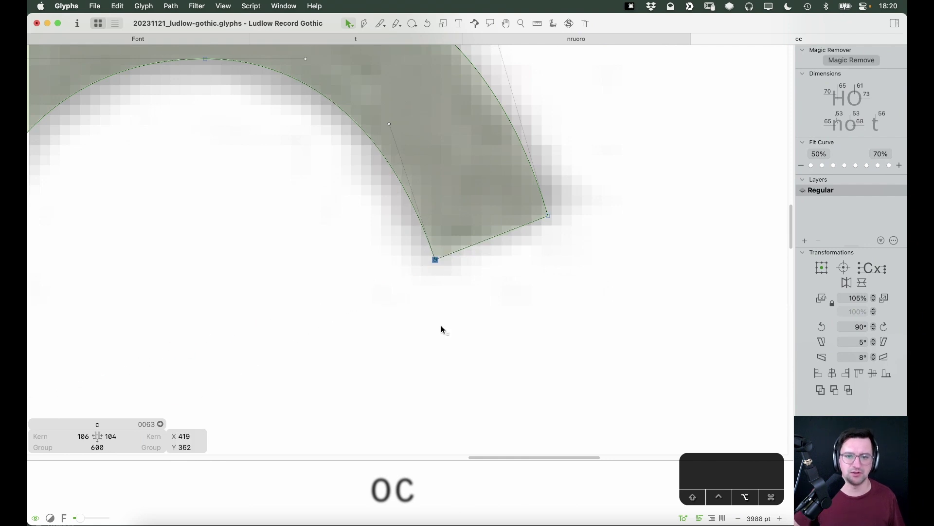
key(alt+Up)
key(alt+Up)
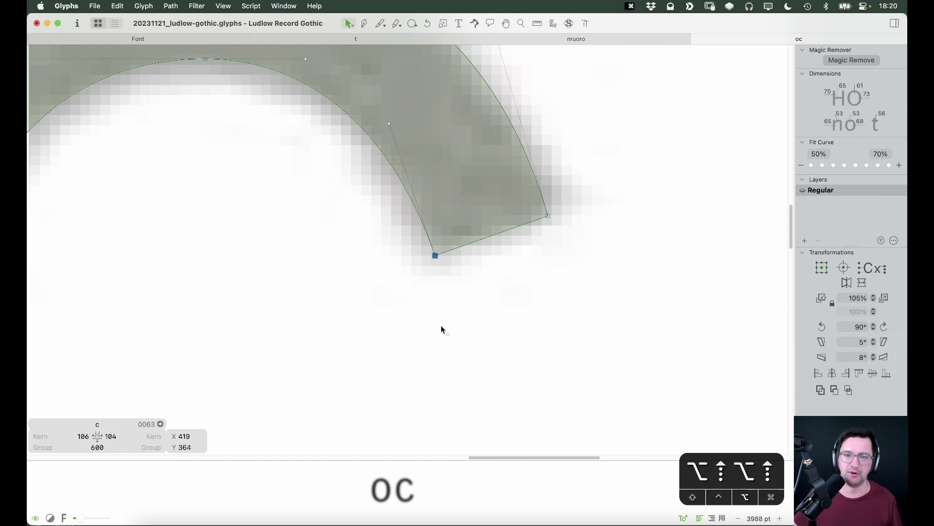
Preview the filled c, and apply Open Corner to both nodes of its upper terminal.
key(super+minus)
key(super+minus)
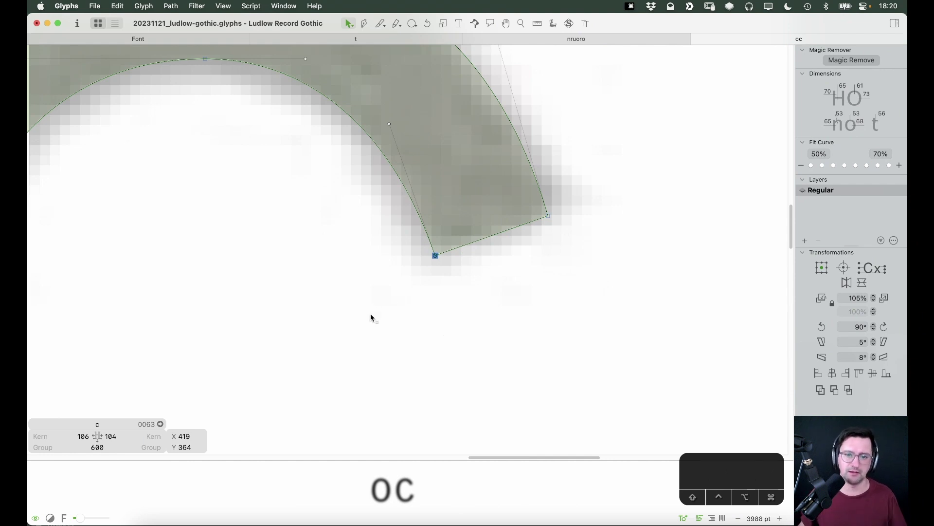
key(super+minus)
key(space)
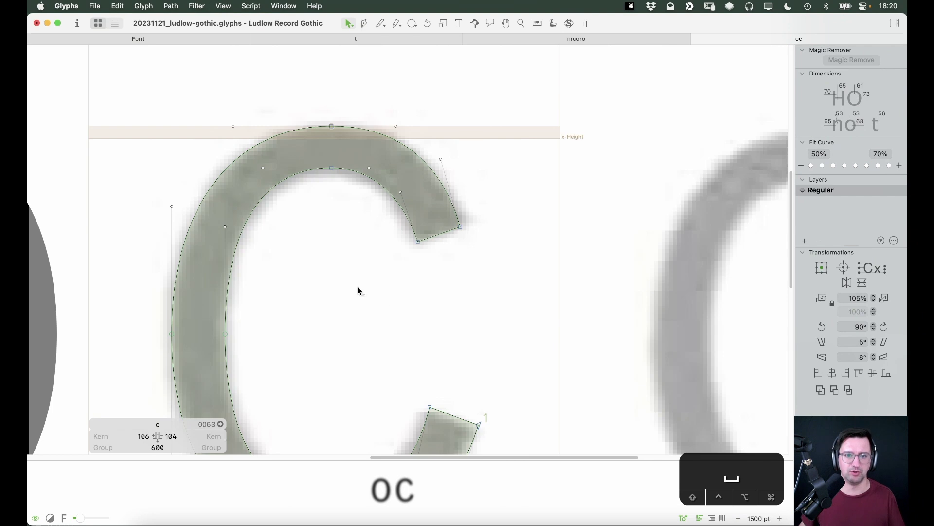
drag(457, 263, 529, 214)
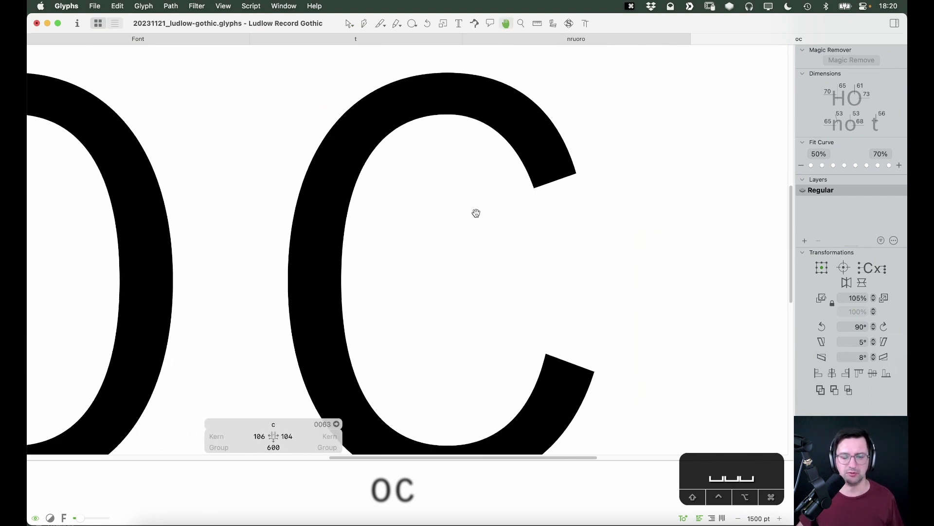
click(555, 180)
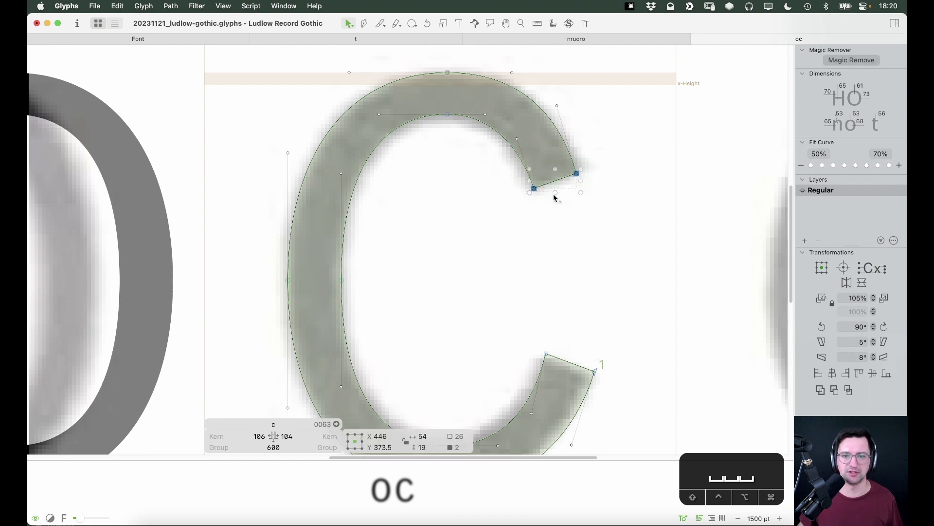
right_click(578, 175)
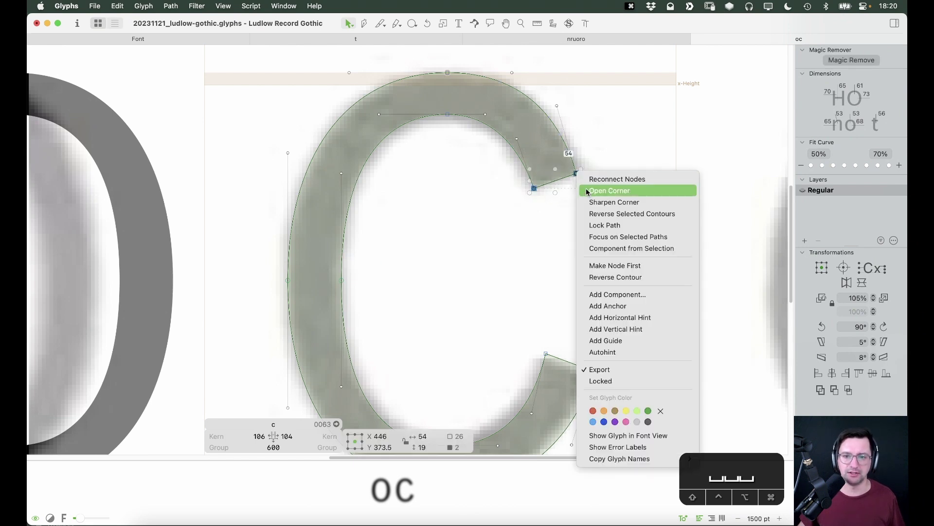
click(596, 190)
Move the lower curve handle of the outer segment 2 units left to X 461, Y 457, and preview the terminal.
key(z)
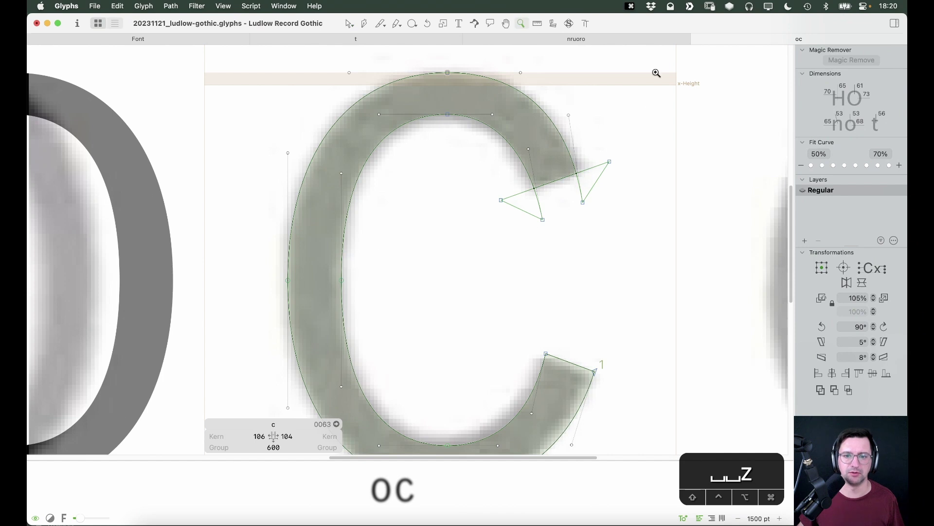
click(656, 73)
key(space)
key(v)
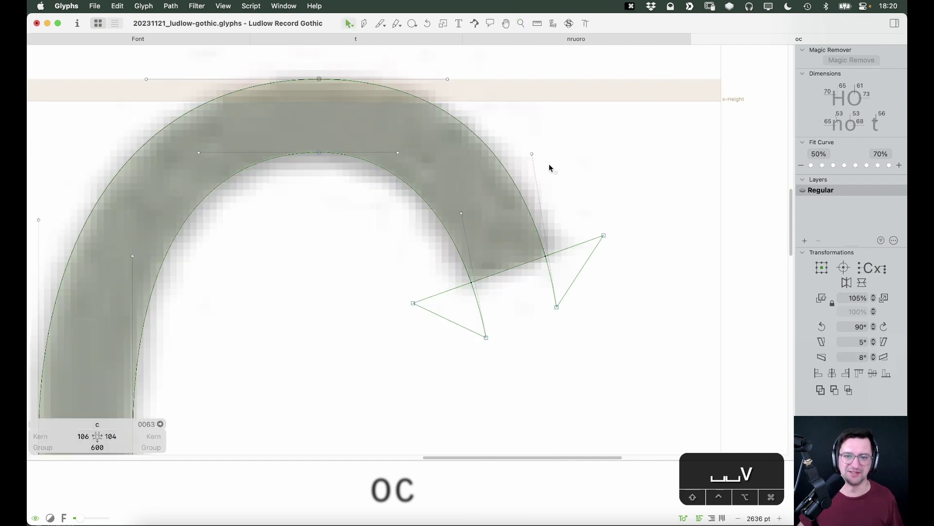
click(532, 154)
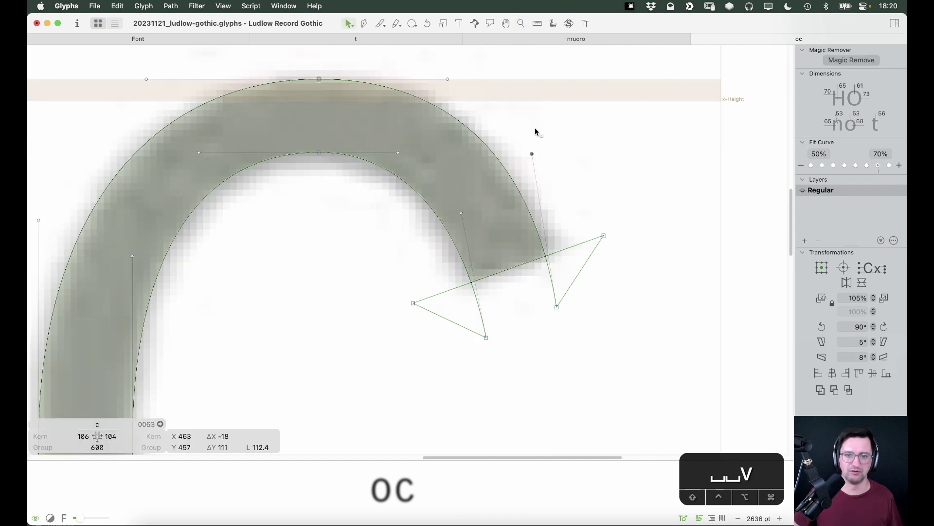
key(Left)
key(Left)
key(space)
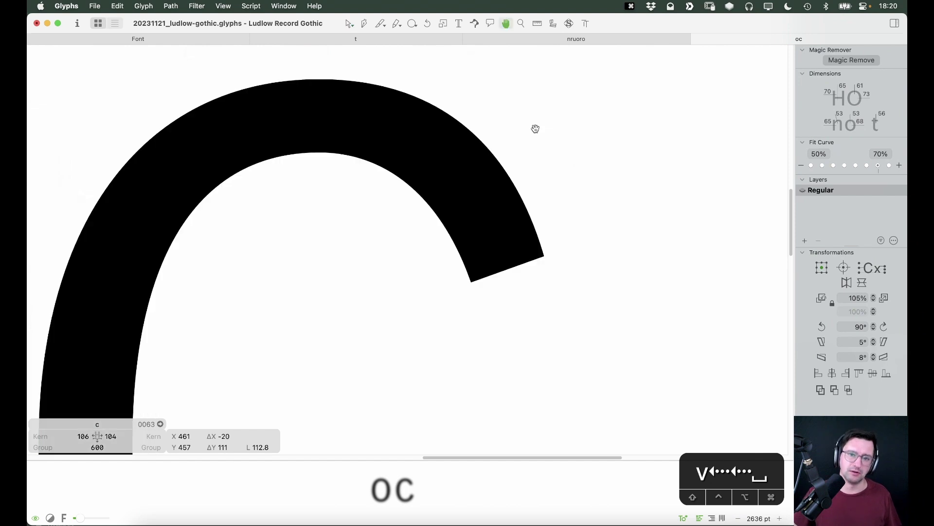
Shorten the outer arc's top handle on the terminal side to X 397 and level it with the top node.
click(438, 109)
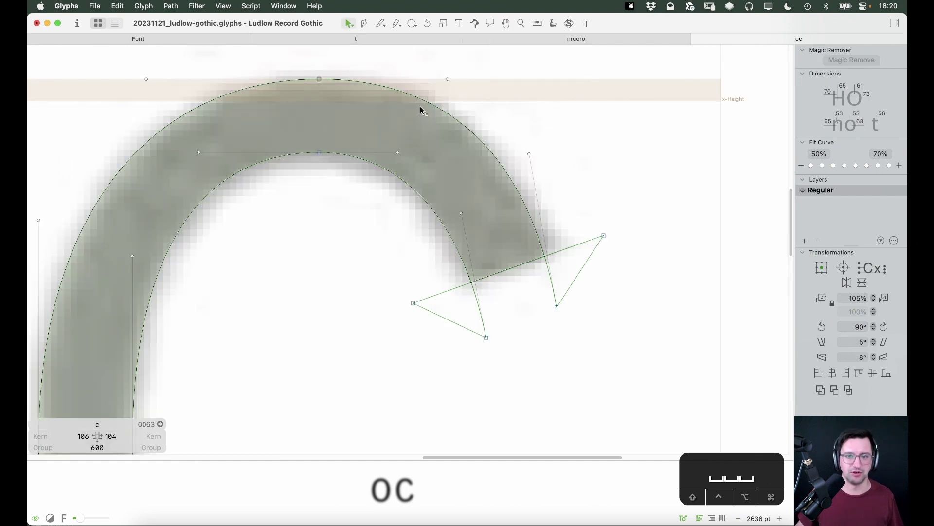
key(space)
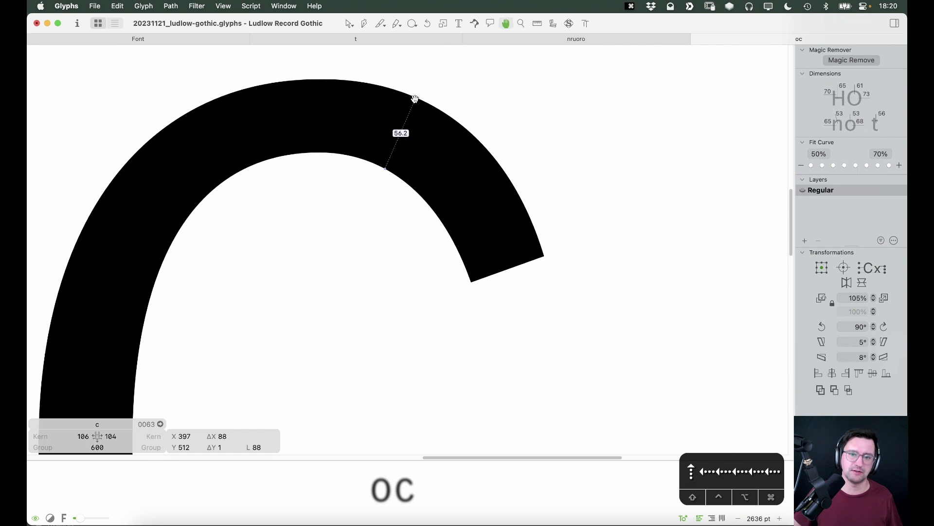
key(space)
key(ctrl+minus)
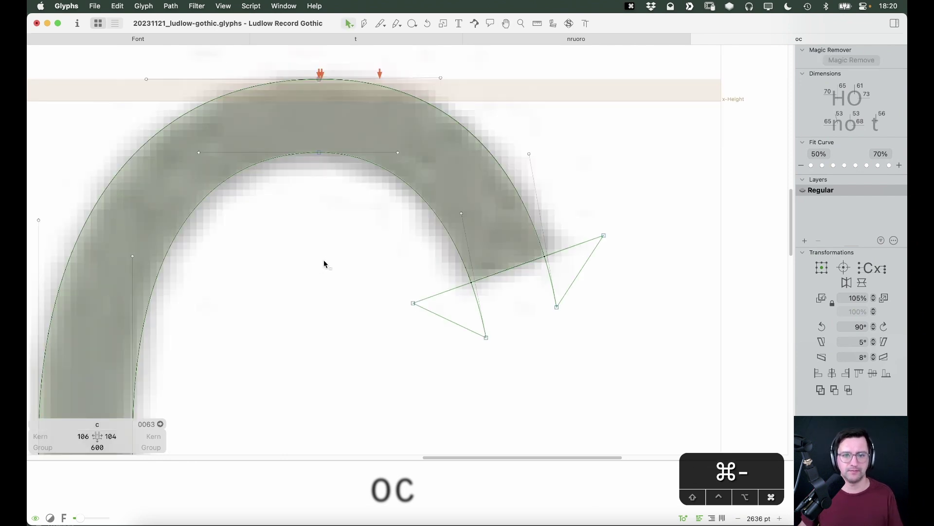
scroll(321, 260, down, 3)
key(space)
drag(318, 273, 407, 244)
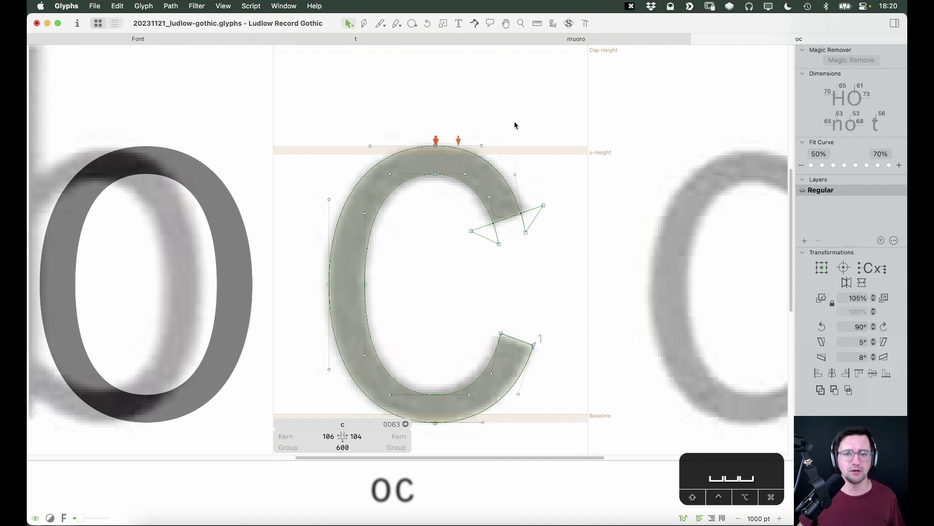
click(482, 146)
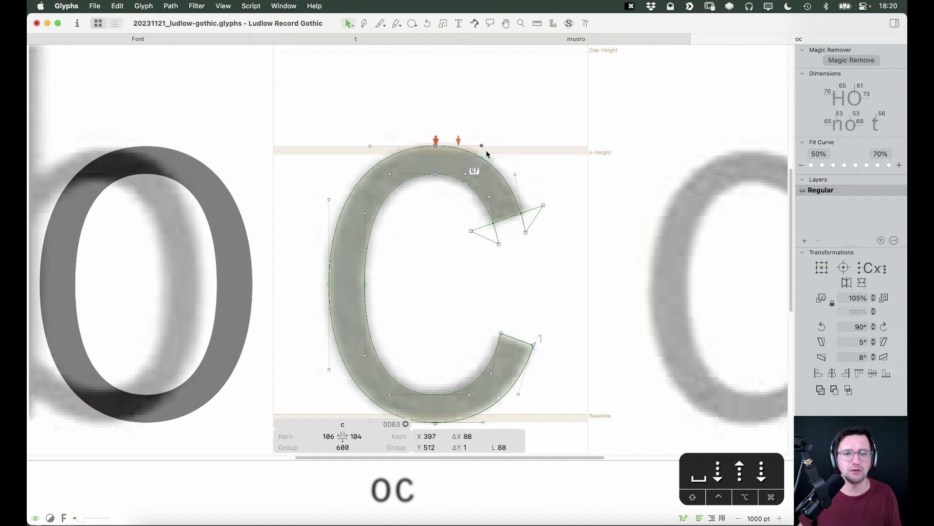
click(473, 142)
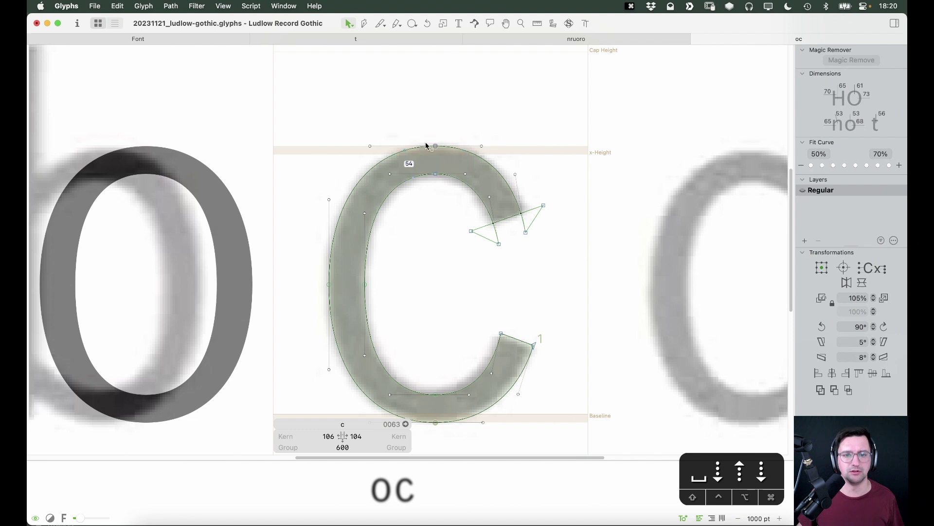
Turn on the display of the coloured stroke-thickness overlay for the glyph.
click(224, 6)
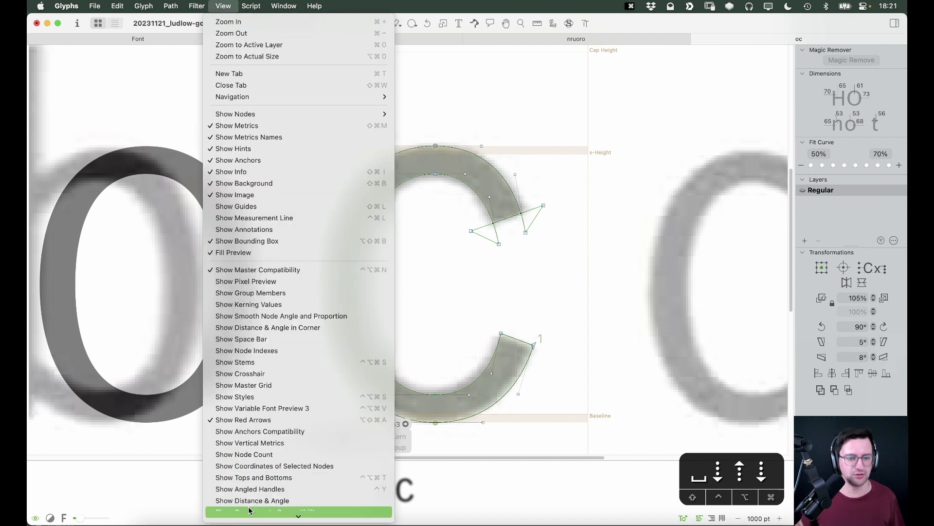
scroll(246, 506, down, 3)
scroll(246, 496, down, 2)
click(245, 490)
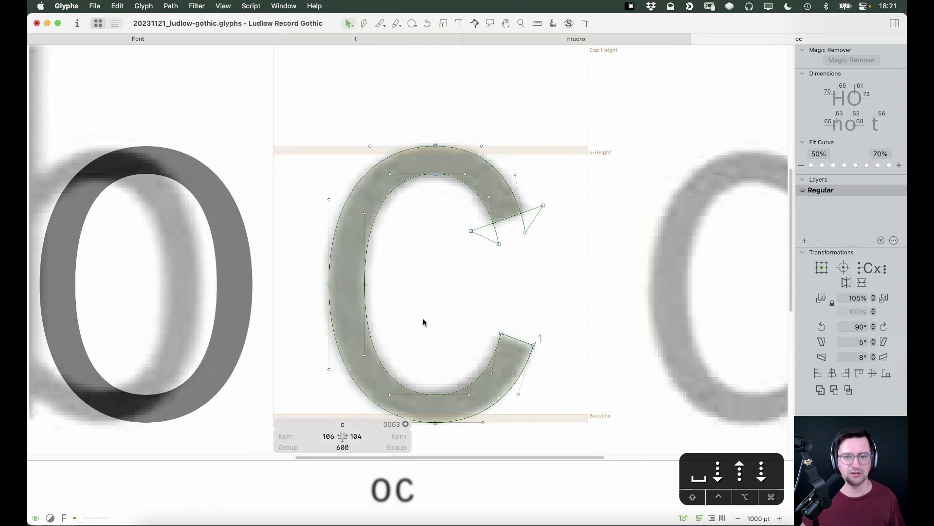
Examine the overlay colours along the c's stroke, especially in the upper arc and terminal.
key(z)
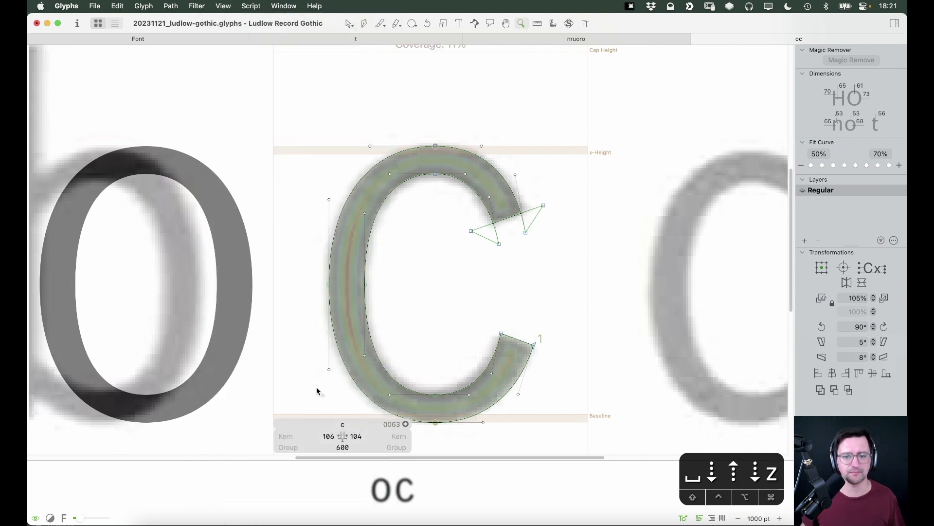
click(475, 211)
drag(567, 83, 229, 396)
key(v)
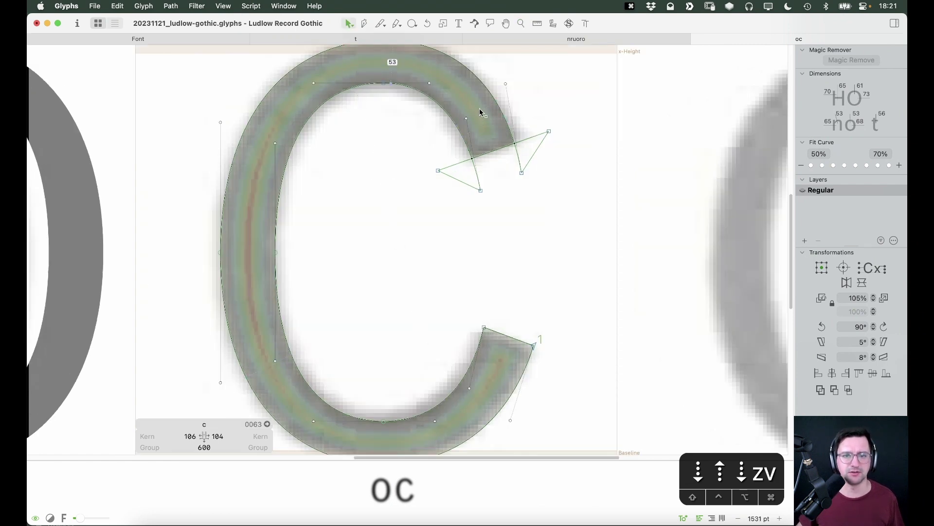
key(space)
scroll(411, 210, up, 3)
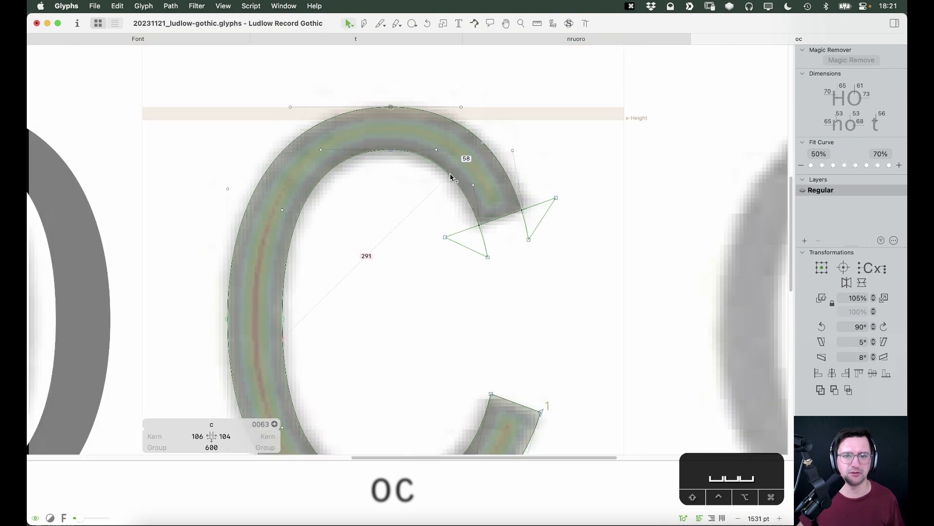
Try to reshape the inner arc near the upper terminal, preview it, and undo the change.
drag(453, 176, 452, 175)
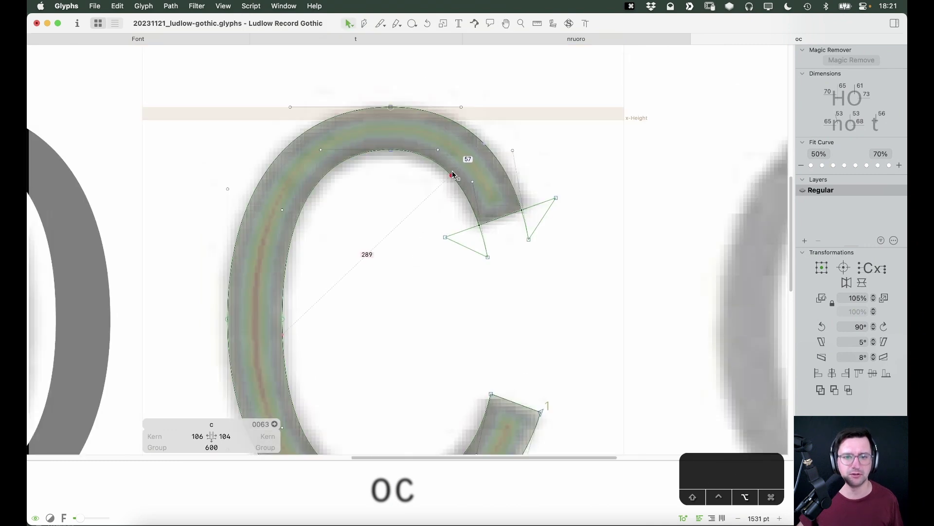
key(space)
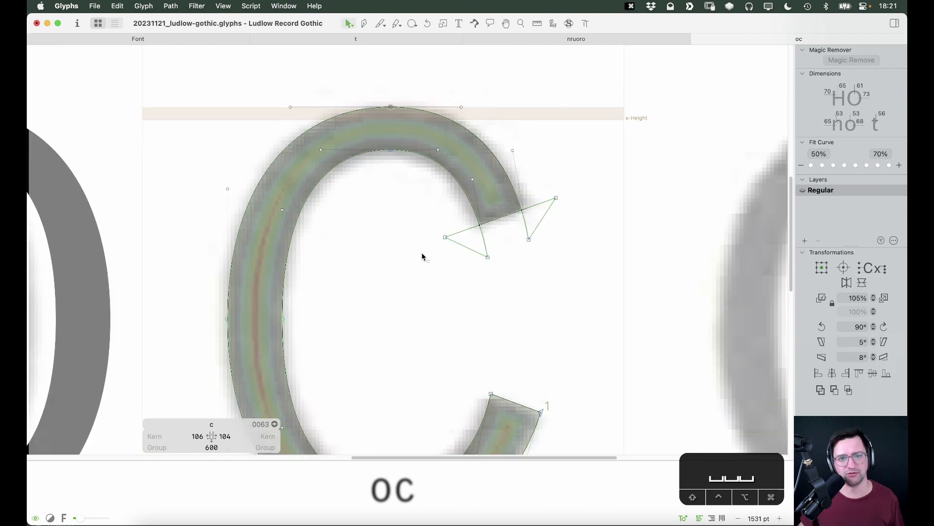
key(super+z)
key(space)
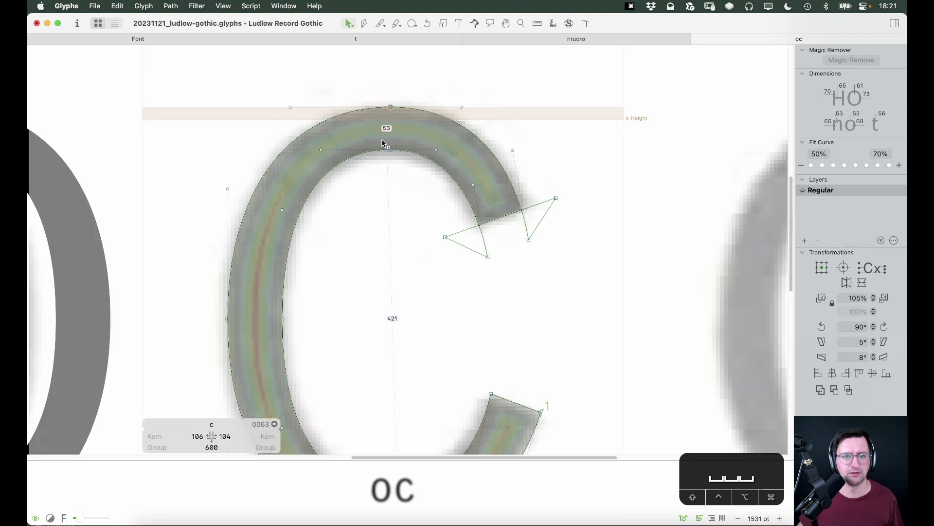
Rebalance the curve handles of the inner and outer arcs on the upper terminal side with Fit Curve, and preview the letter.
click(330, 173)
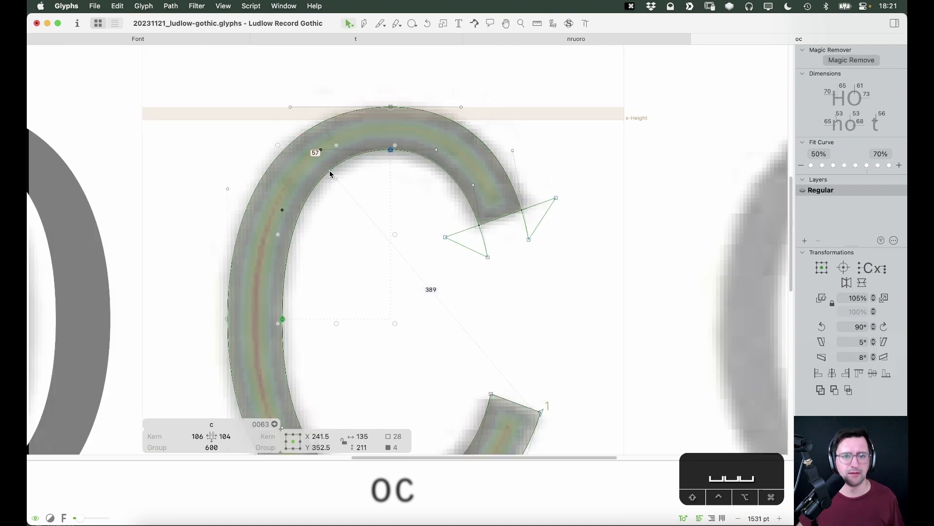
key(Escape)
click(455, 182)
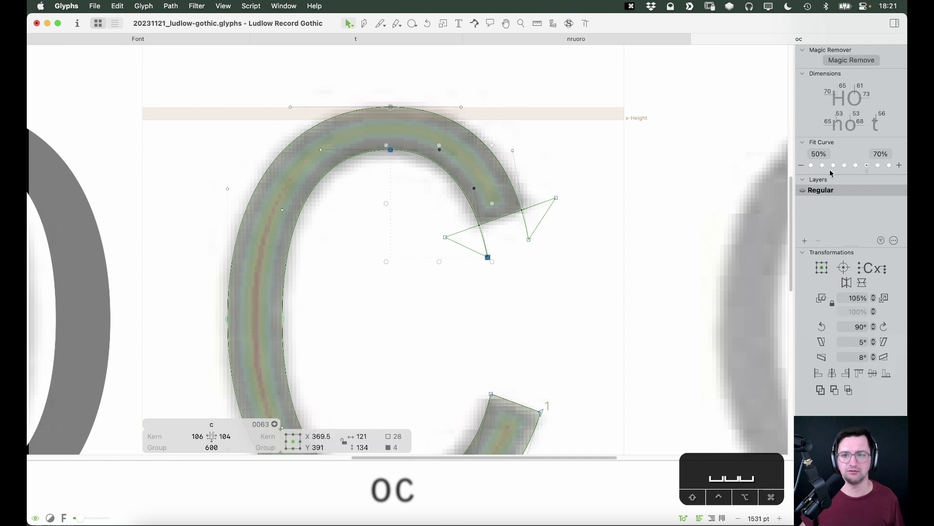
click(476, 137)
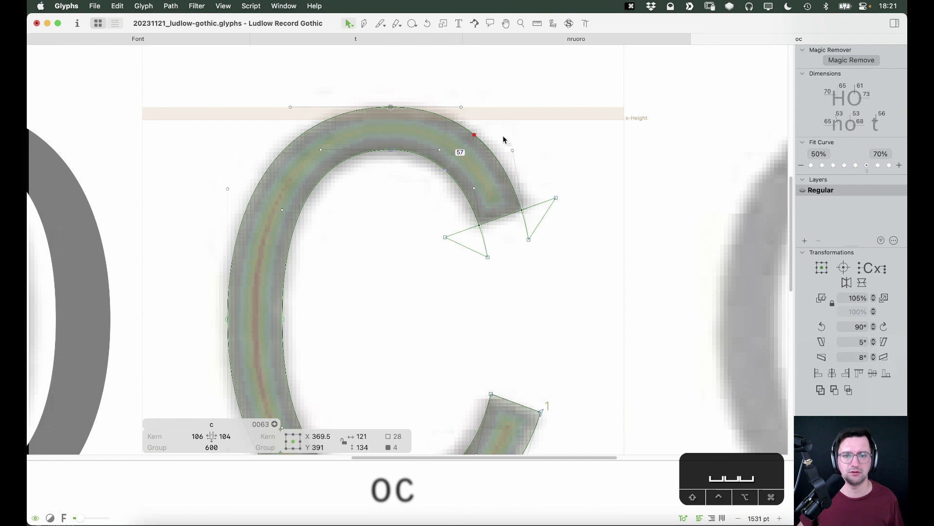
click(856, 166)
key(Escape)
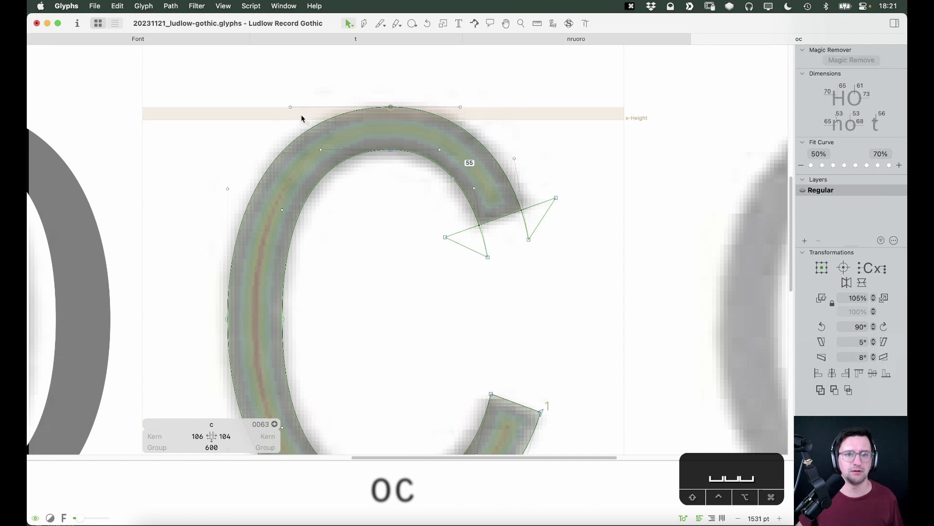
click(321, 126)
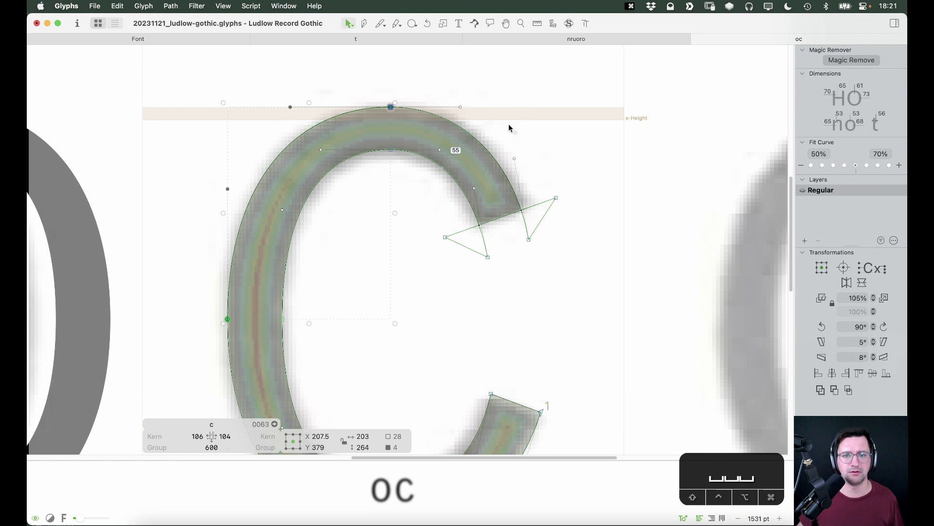
key(space)
drag(548, 195, 613, 176)
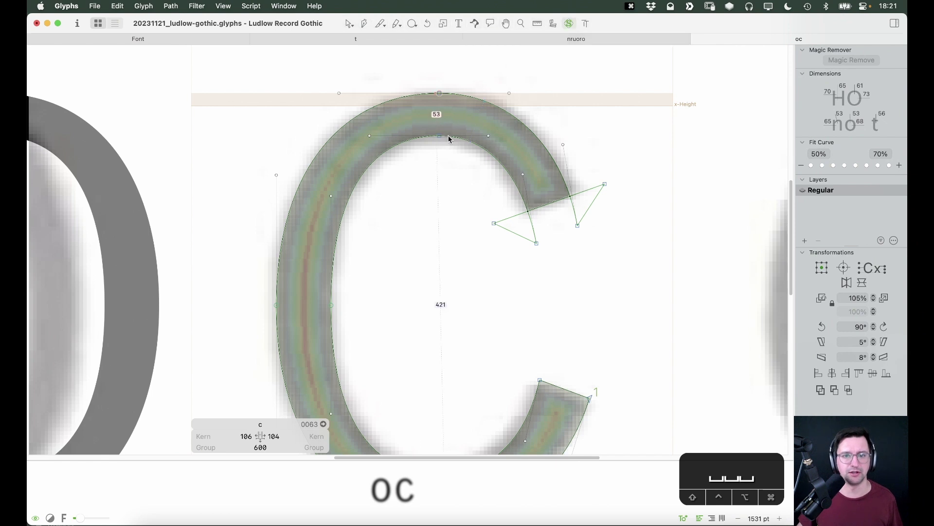
Raise the curvature display volume and examine the curvature with the nodes of the upper arc and terminal selected.
right_click(425, 174)
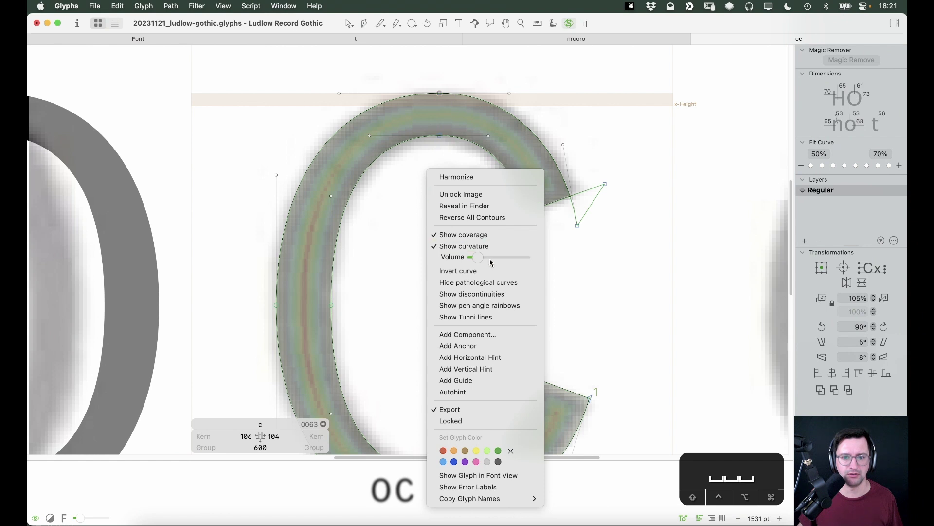
click(398, 236)
drag(608, 57, 385, 270)
click(460, 171)
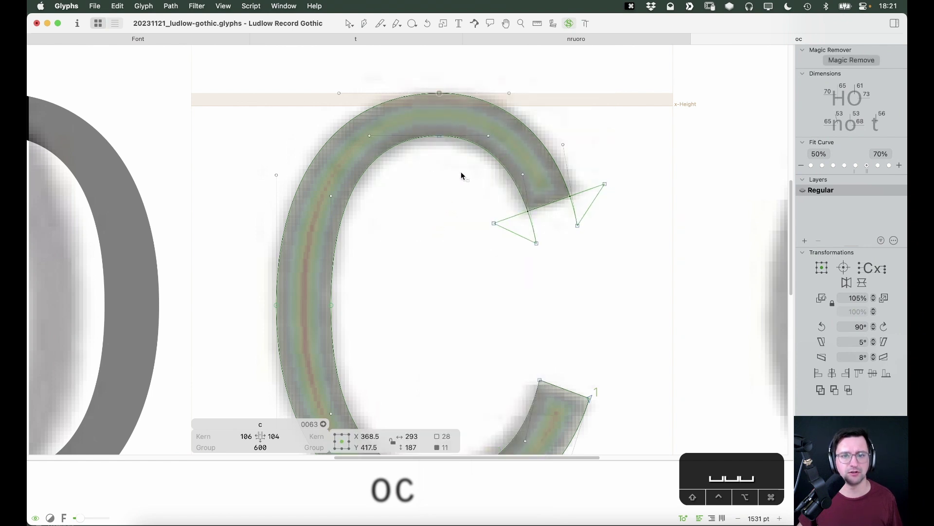
Try the inverted curve display for the curvature overlay and switch it back off.
right_click(439, 162)
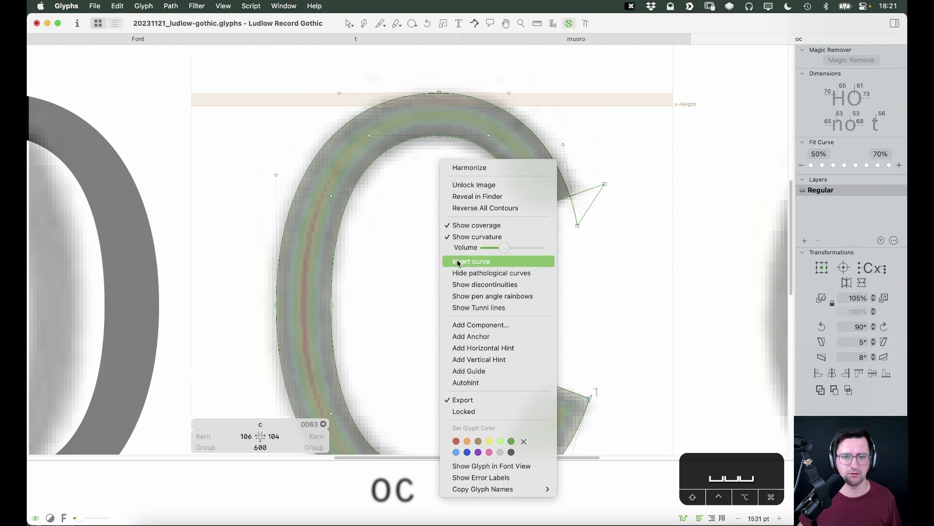
click(491, 263)
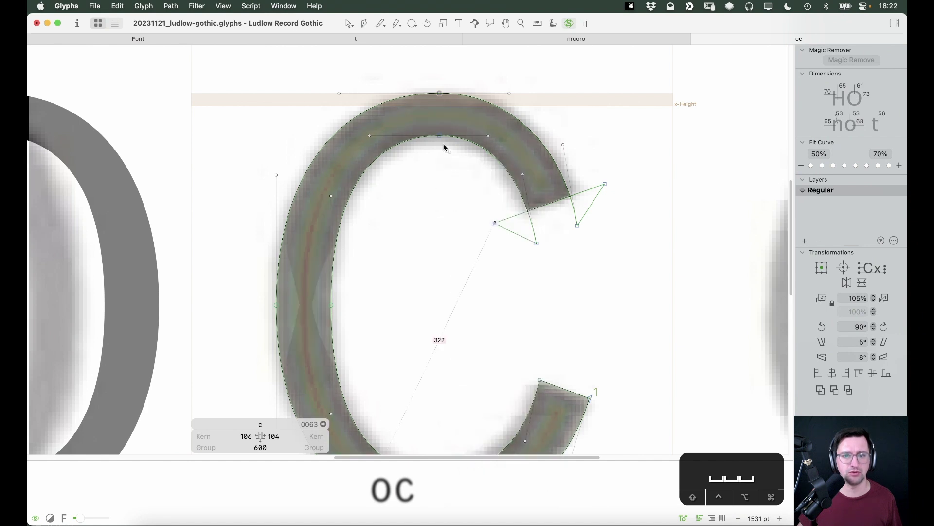
right_click(433, 171)
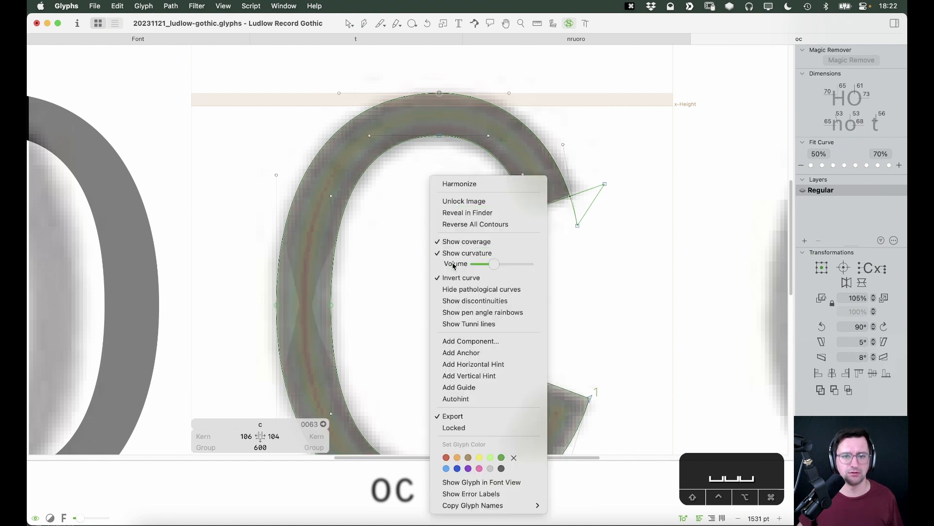
click(453, 279)
Increase the curvature display volume to about half and examine the curvature of the upper arc up to the terminal.
key(space)
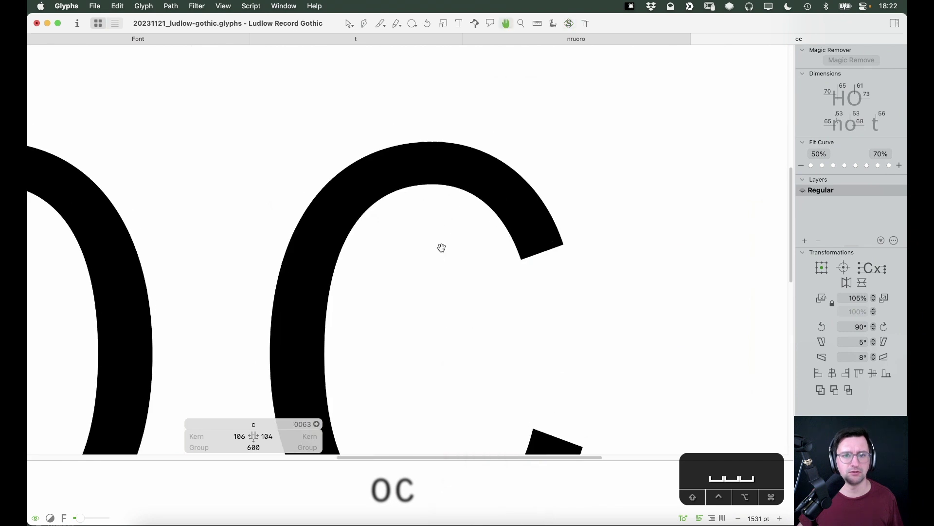
key(z)
click(484, 73)
key(v)
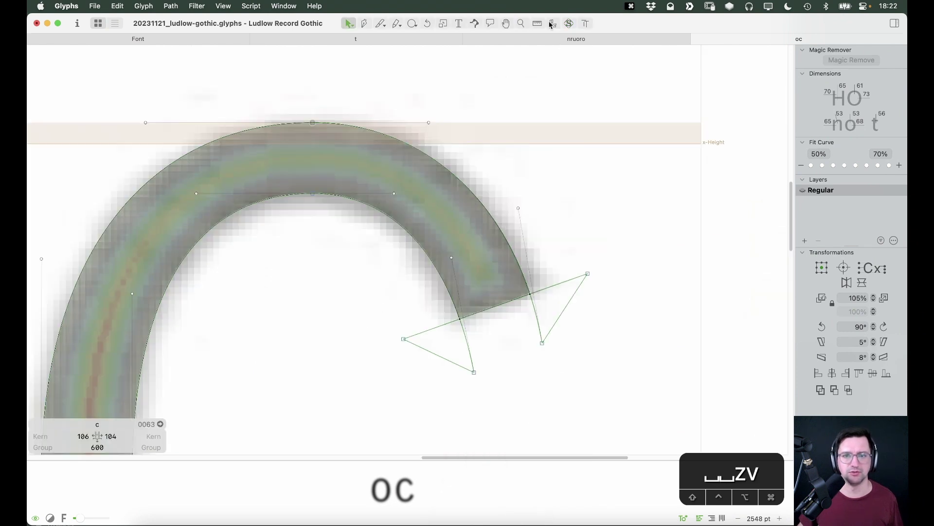
click(569, 25)
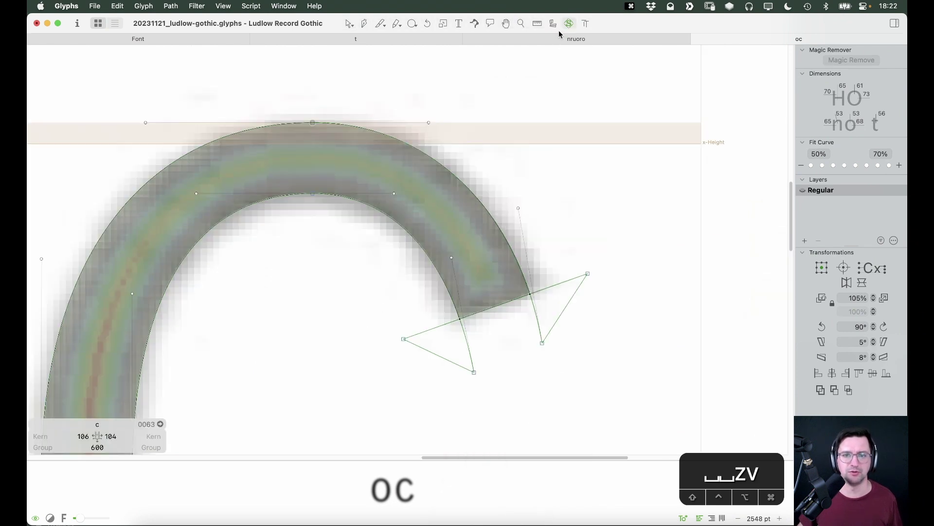
right_click(459, 113)
mouse_move(522, 198)
mouse_down()
mouse_move(509, 199)
mouse_move(544, 199)
mouse_move(488, 201)
mouse_move(531, 200)
mouse_up()
click(519, 200)
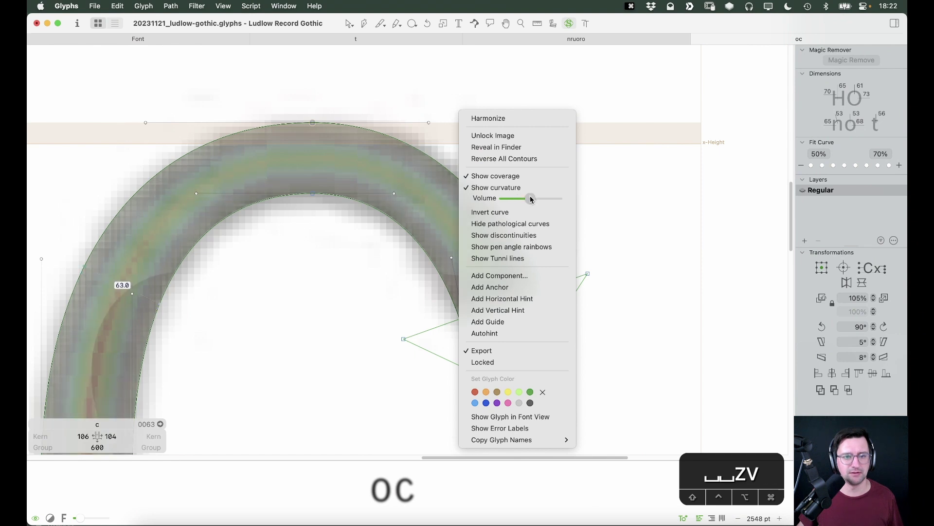
click(357, 267)
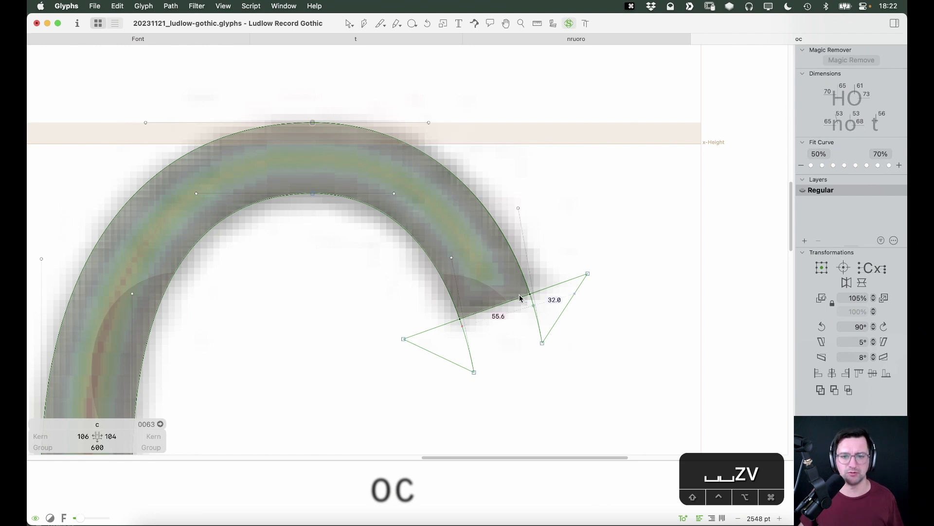
Delete the lower half of the c's outline, leaving the path open at the stem's extreme nodes.
key(v)
key(super+minus)
key(super+minus)
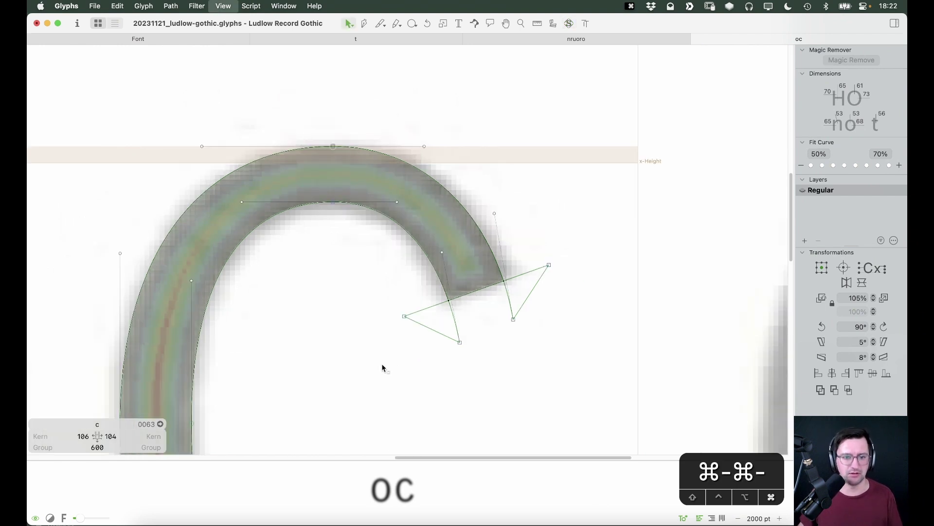
key(space)
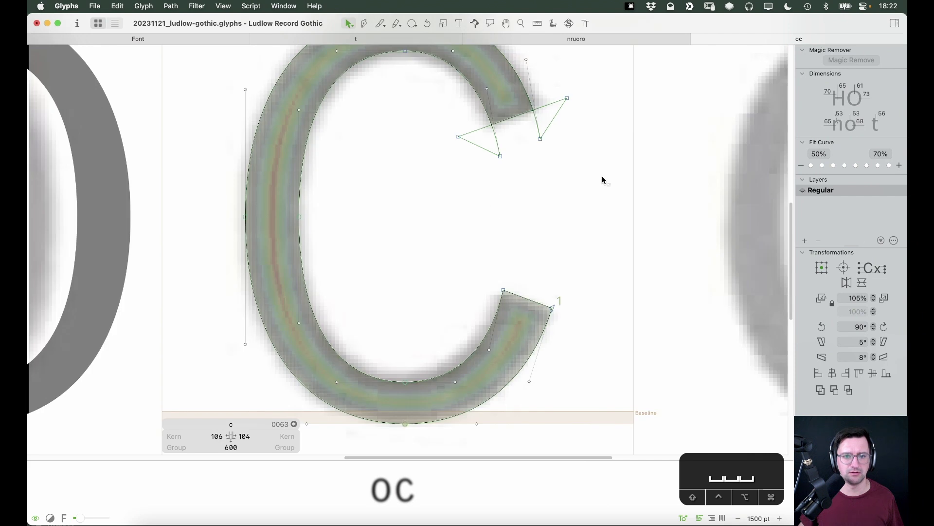
drag(196, 463, 560, 209)
key(alt+BackSpace)
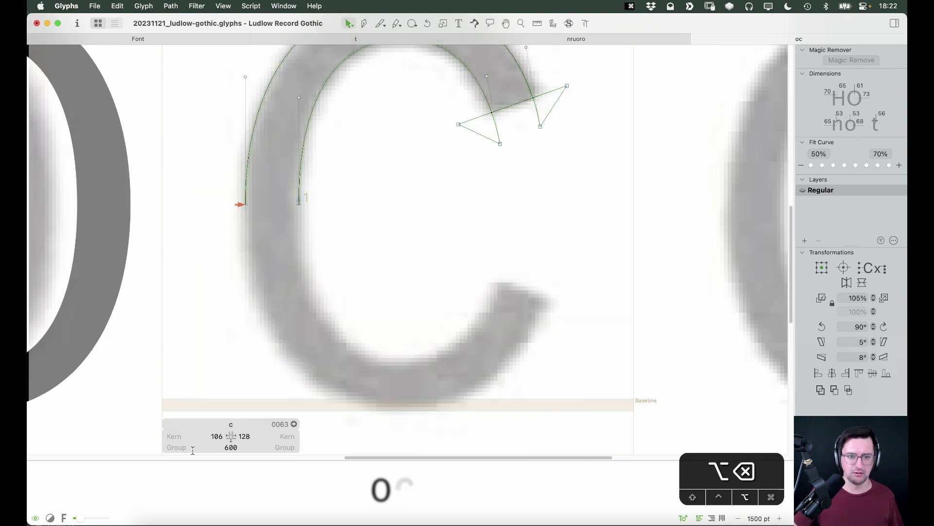
Duplicate the remaining upper half of the c in place and flip the copy vertically.
drag(511, 158, 506, 241)
key(super+a)
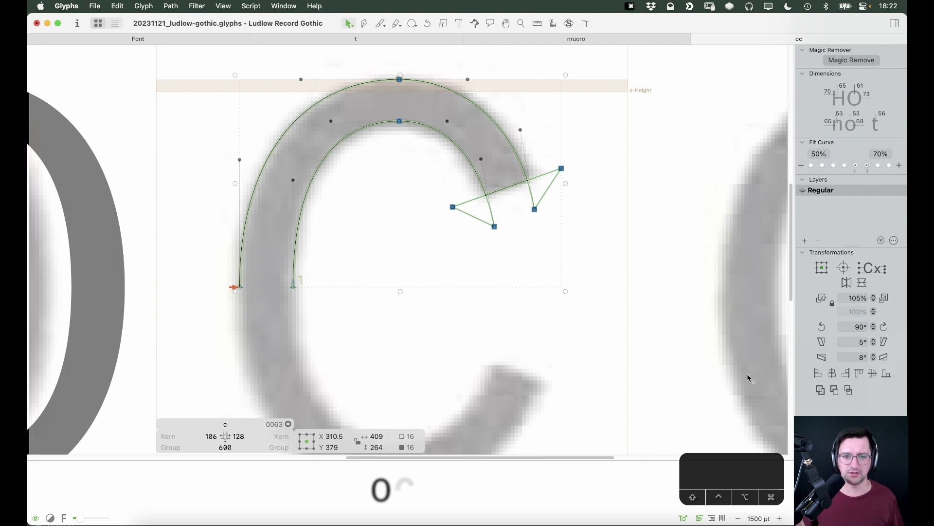
click(306, 313)
key(super+a)
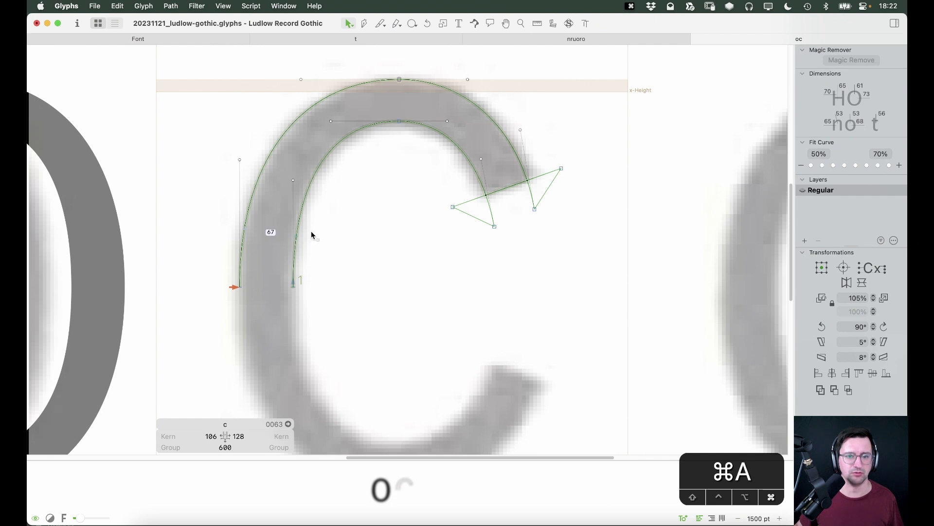
key(super+c)
key(super+v)
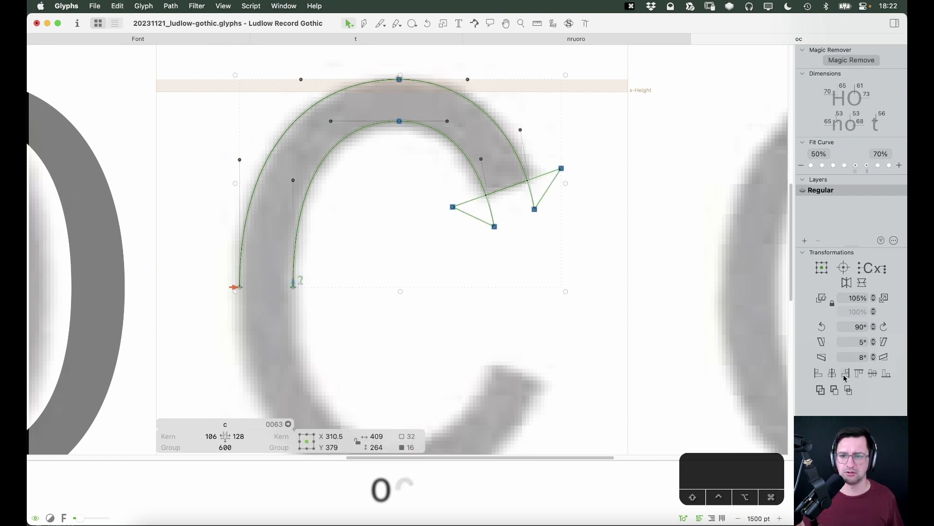
click(862, 283)
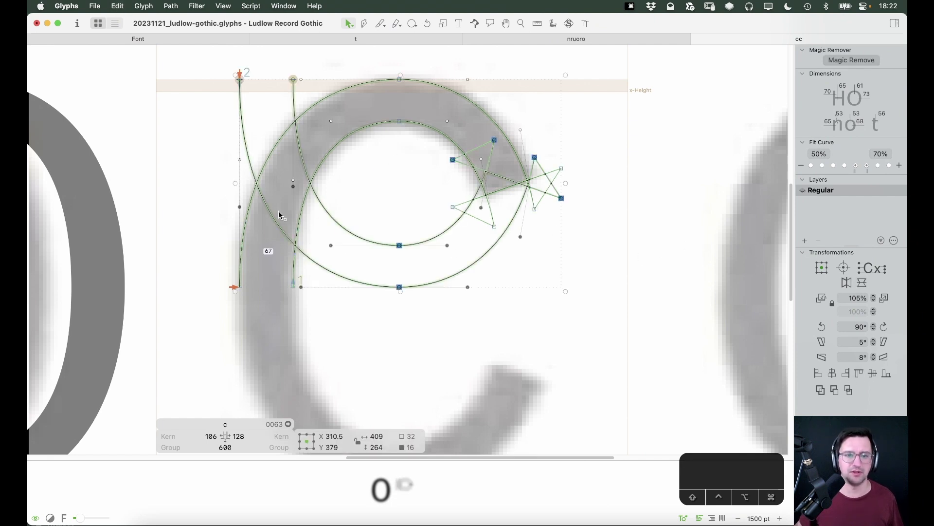
Move the flipped copy down to X 310.5, Y 115, joining its open ends to the upper half at the stem.
drag(294, 79, 293, 111)
drag(283, 259, 282, 288)
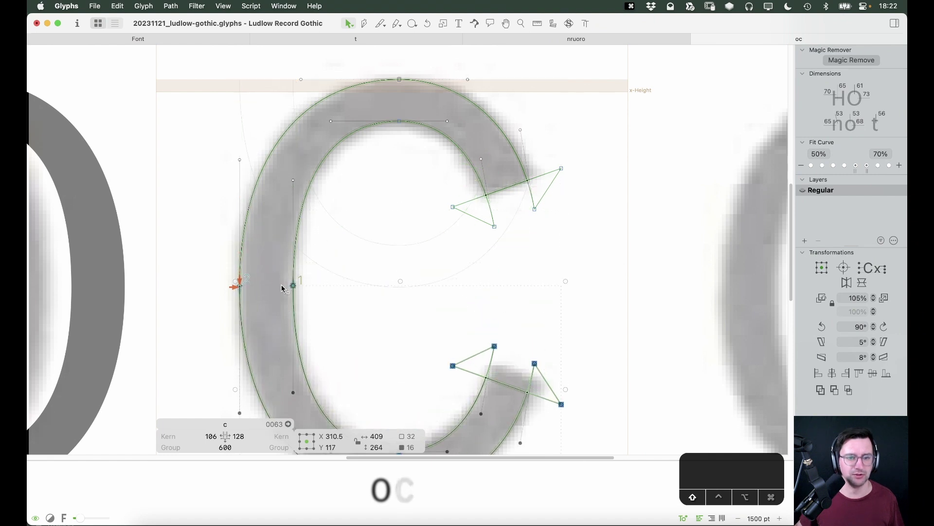
double_click(258, 238)
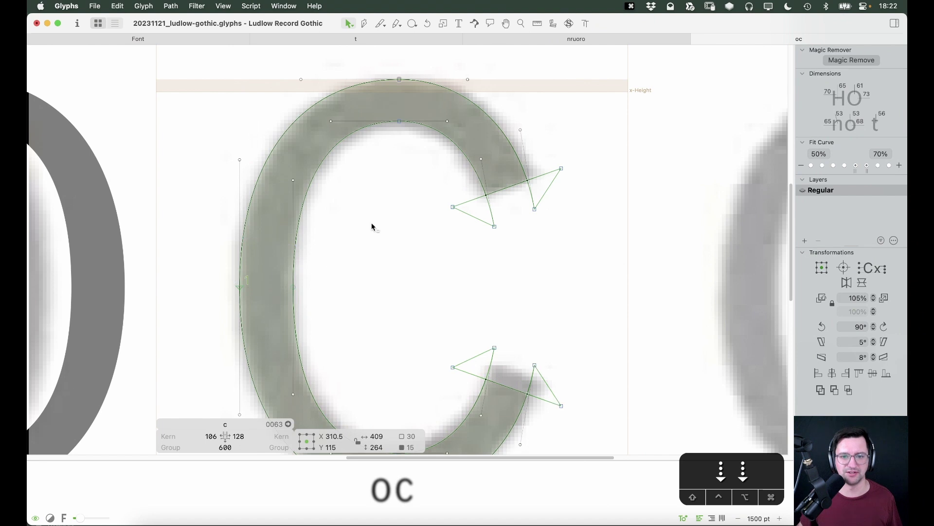
Remove the overlaps from the whole c, delete the leftover triangles at both terminals, and preview the letter.
key(super+a)
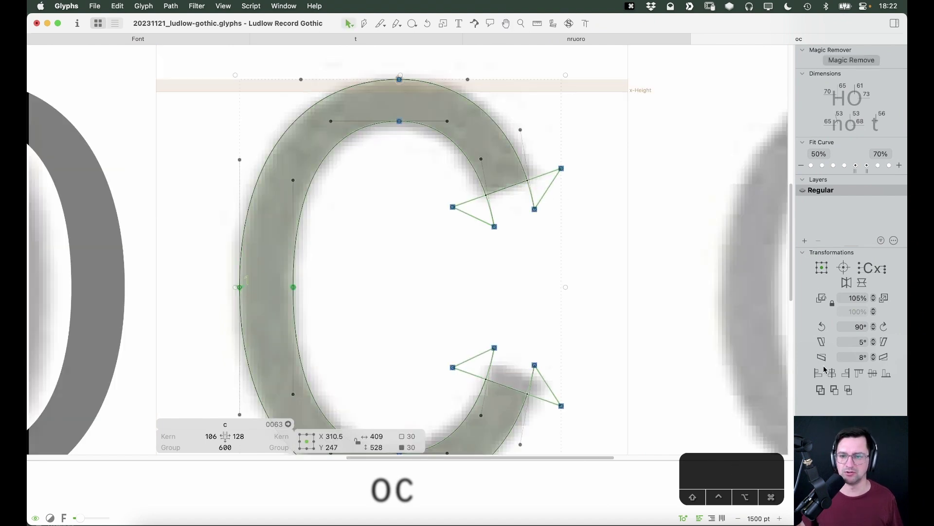
click(820, 391)
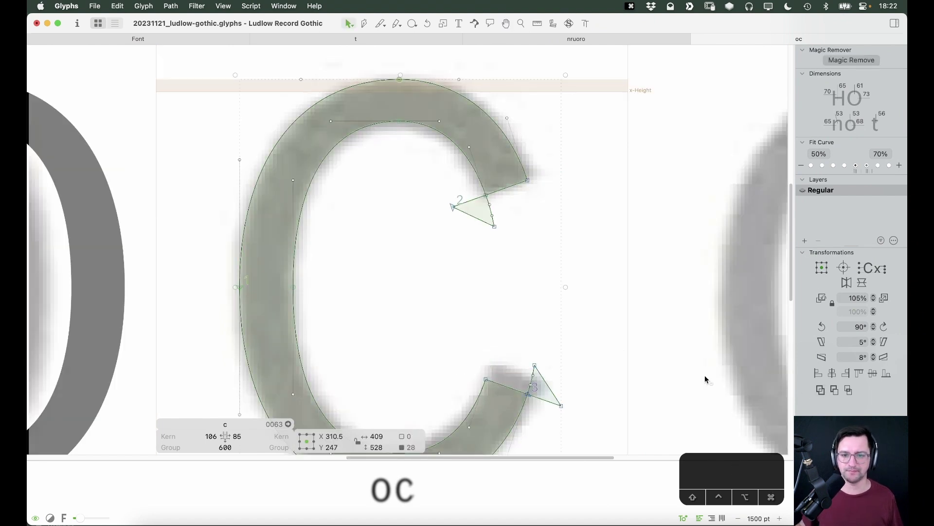
click(547, 361)
double_click(538, 387)
key(BackSpace)
key(BackSpace)
double_click(471, 219)
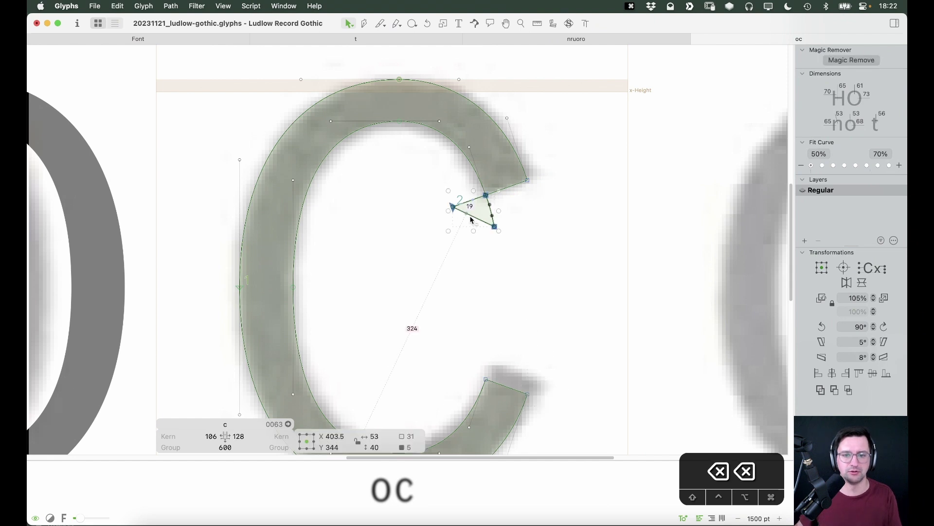
key(BackSpace)
key(space)
Show the curvature visualisation for the whole c and reduce its volume so it stays close to the outline.
key(super+a)
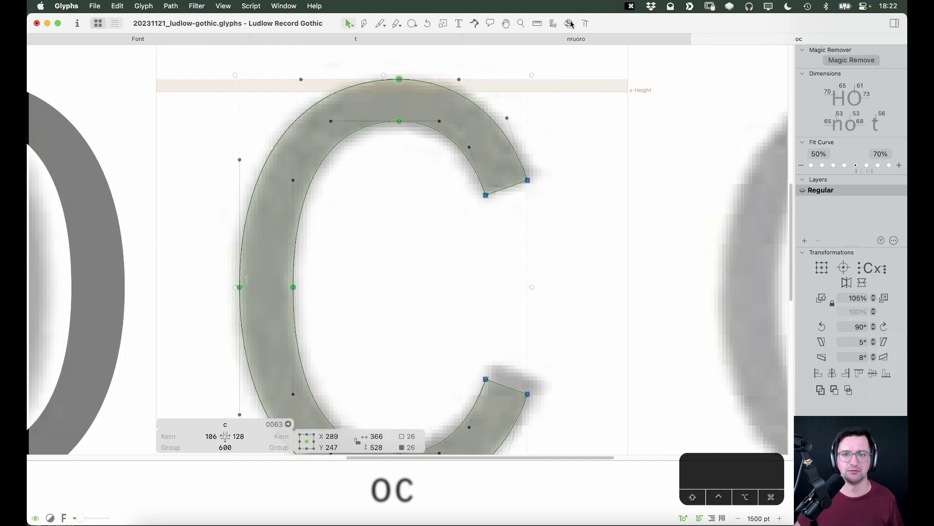
click(569, 24)
right_click(388, 159)
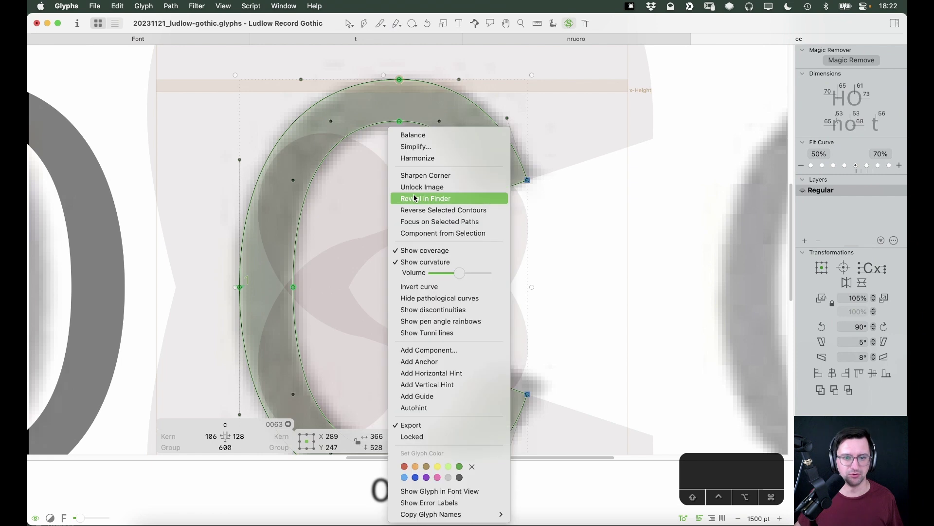
drag(449, 273, 439, 275)
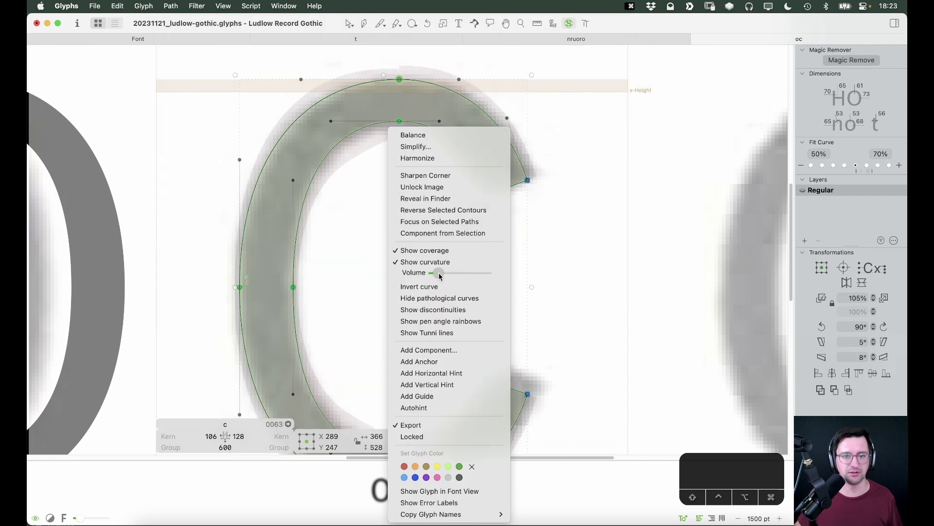
click(359, 279)
With the curvature shown, slide the c's outer top node along its handles to X 303.
key(space)
scroll(541, 152, up, 2)
key(z)
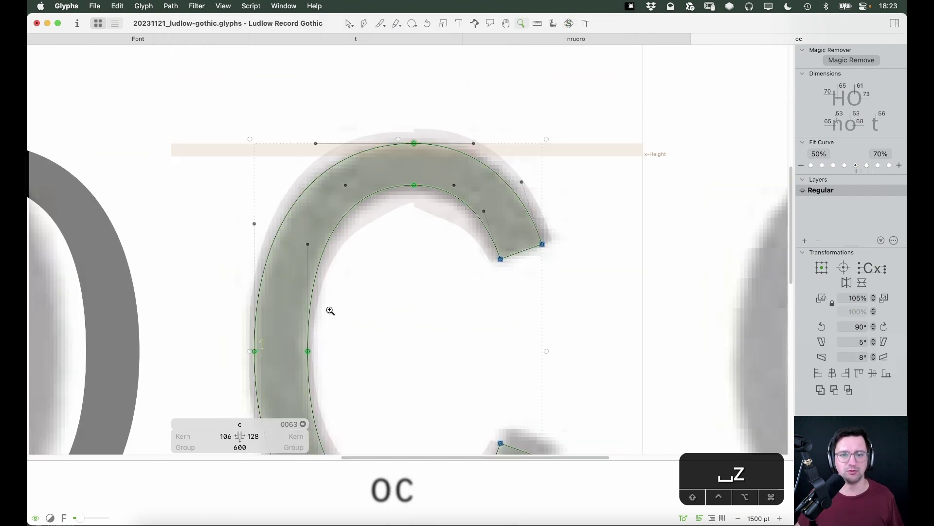
click(358, 175)
key(v)
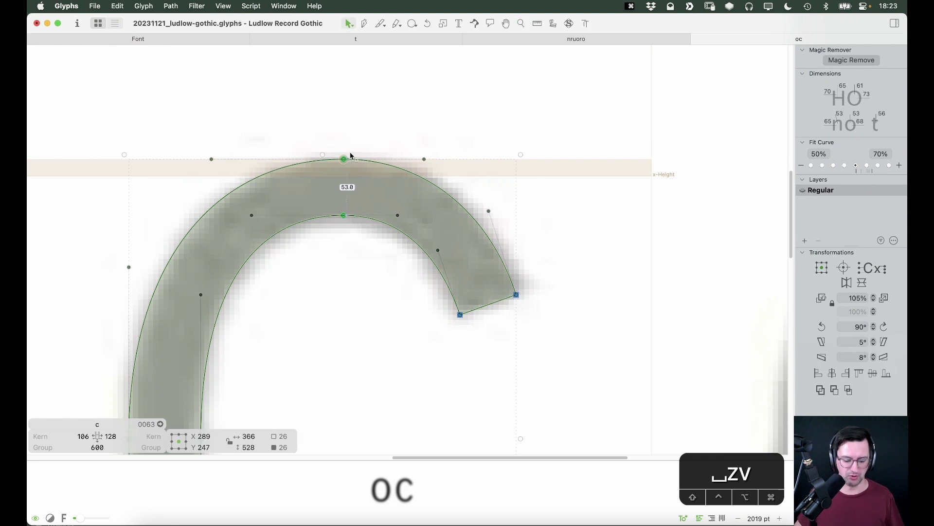
click(569, 24)
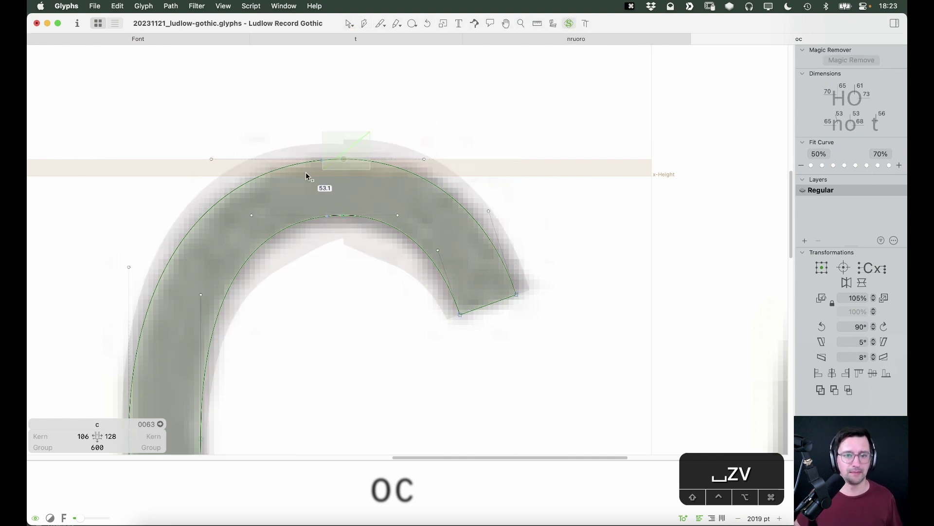
key(alt+Left)
key(alt+Left)
key(alt+Left)
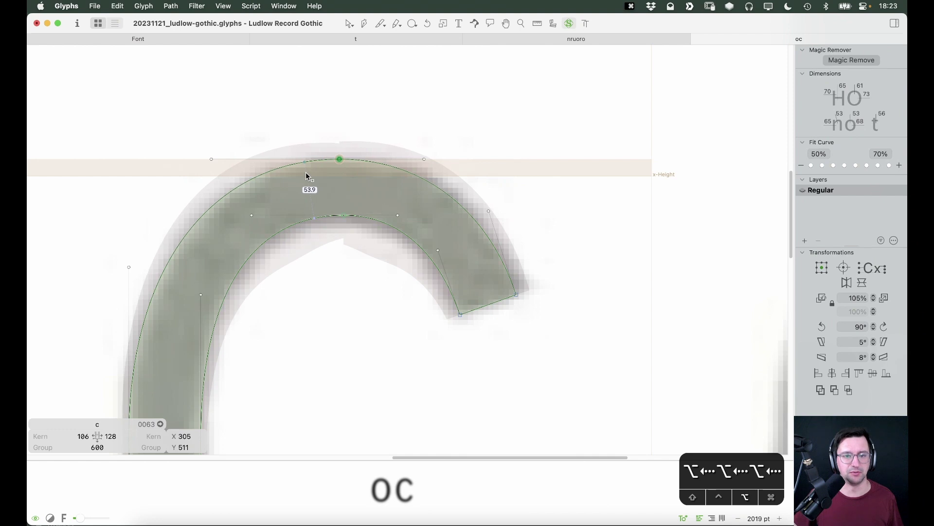
key(alt+Right)
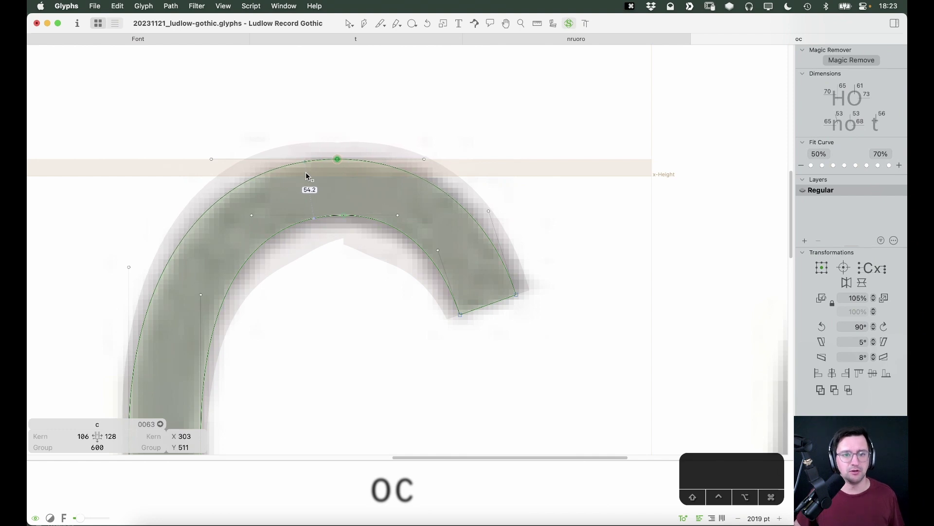
Slide the c's inner top node along its handles to X 305 and preview the letter.
click(347, 219)
key(alt+Left)
key(alt+Left)
key(alt+Left)
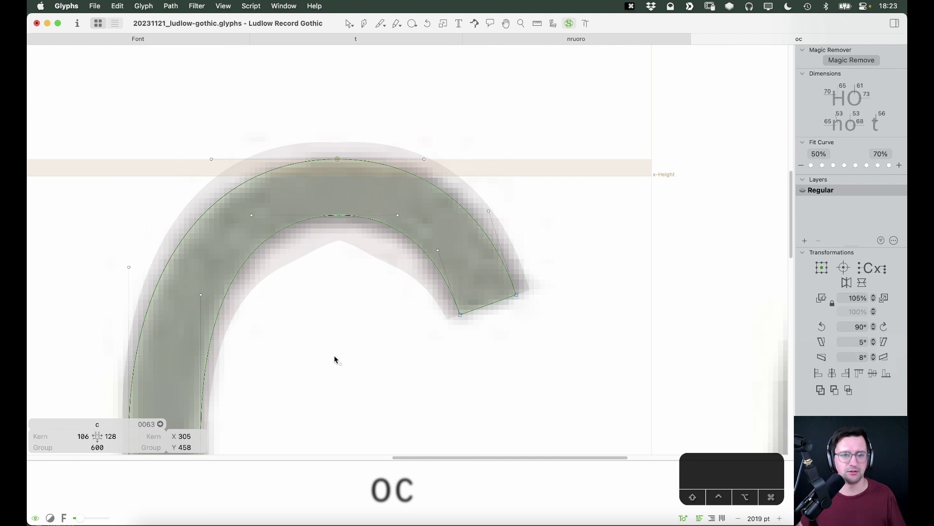
key(space)
key(super+minus)
key(space)
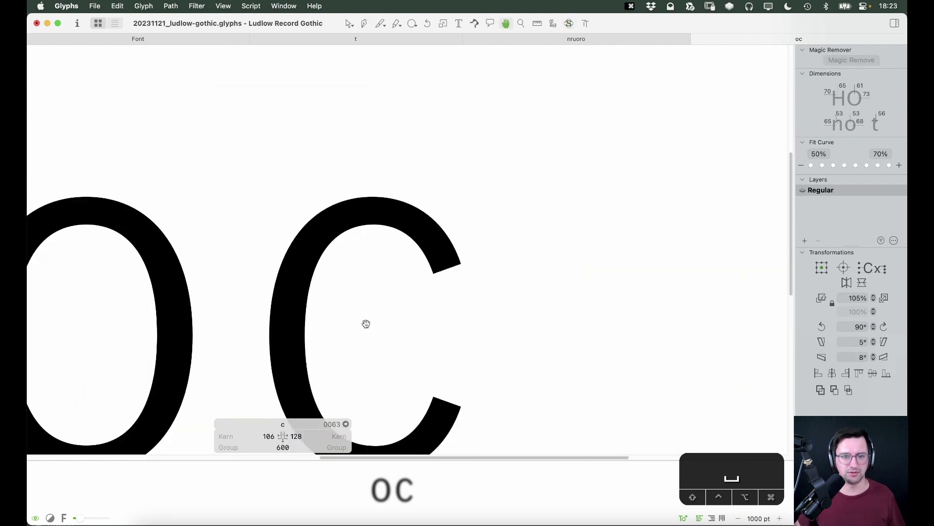
Shift the c's lower terminal nodes and their curve handles horizontally to X 421 and preview the shape.
key(space)
key(z)
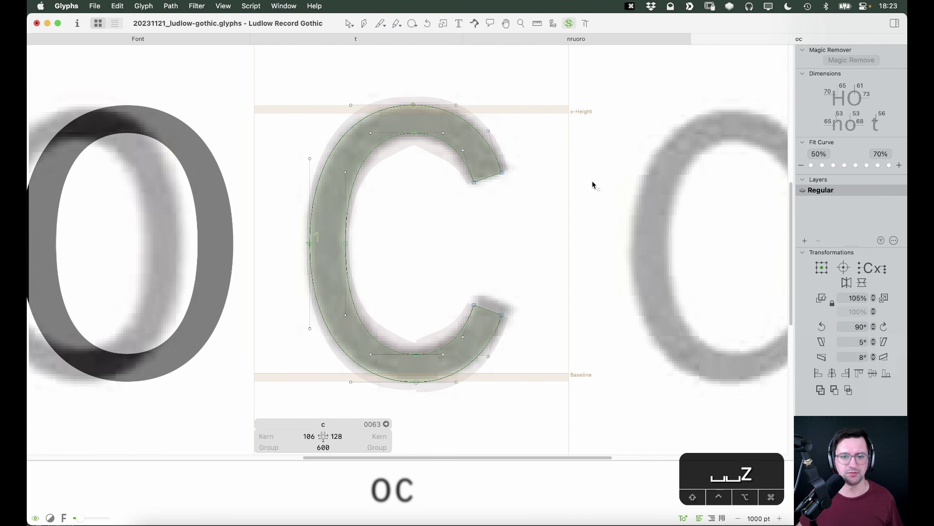
click(349, 390)
key(v)
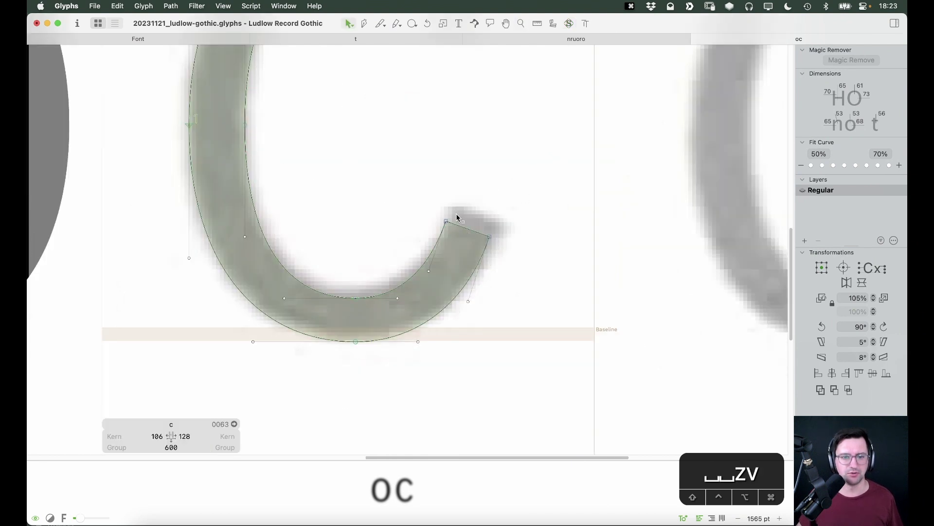
drag(514, 158, 370, 379)
key(shift+Right)
key(shift+Left)
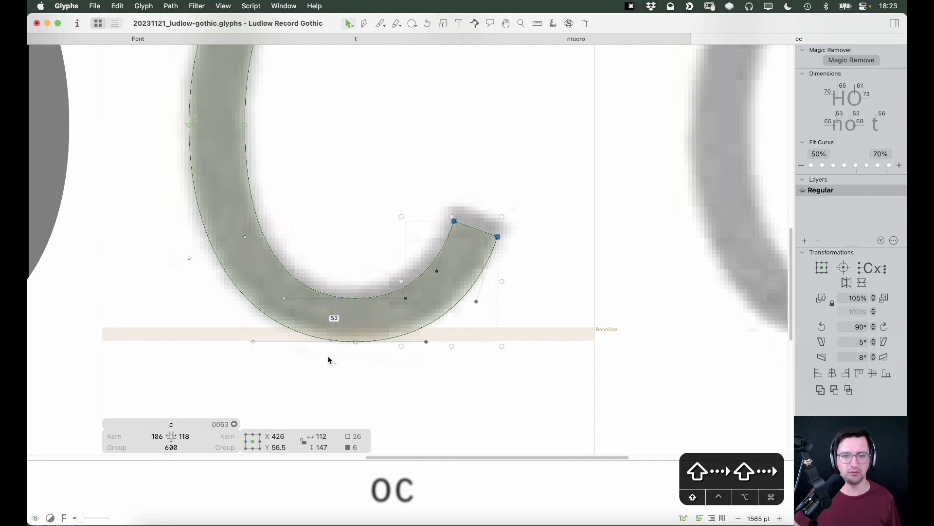
key(shift+Right)
key(shift+Left)
key(shift+Right)
key(space)
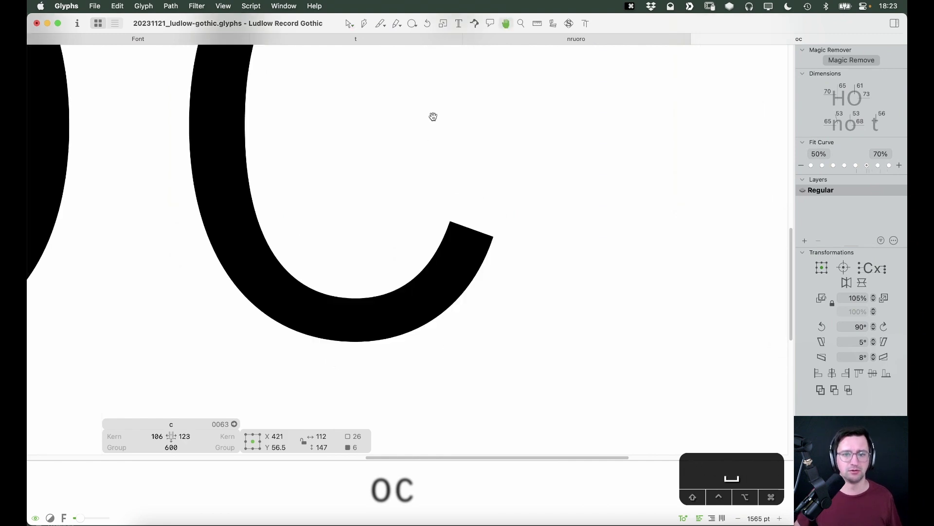
Extend the c's lower terminal outward and upward to match the scan, and preview it beside the o.
scroll(491, 298, up, 5)
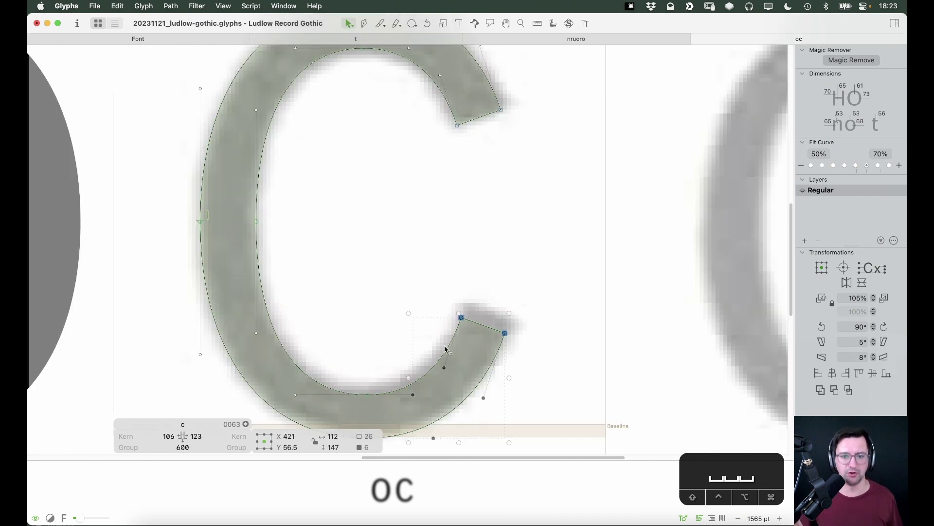
drag(505, 334, 565, 306)
key(space)
key(space)
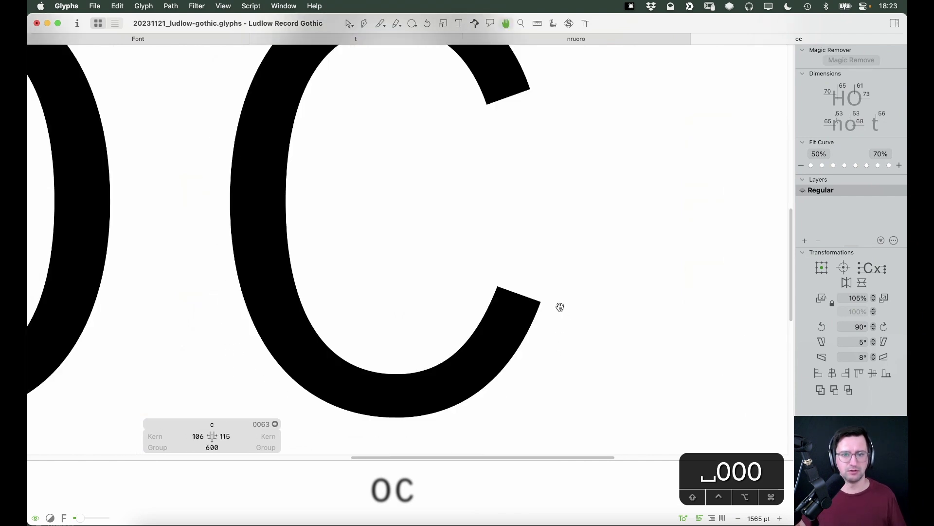
key(super+minus)
key(space)
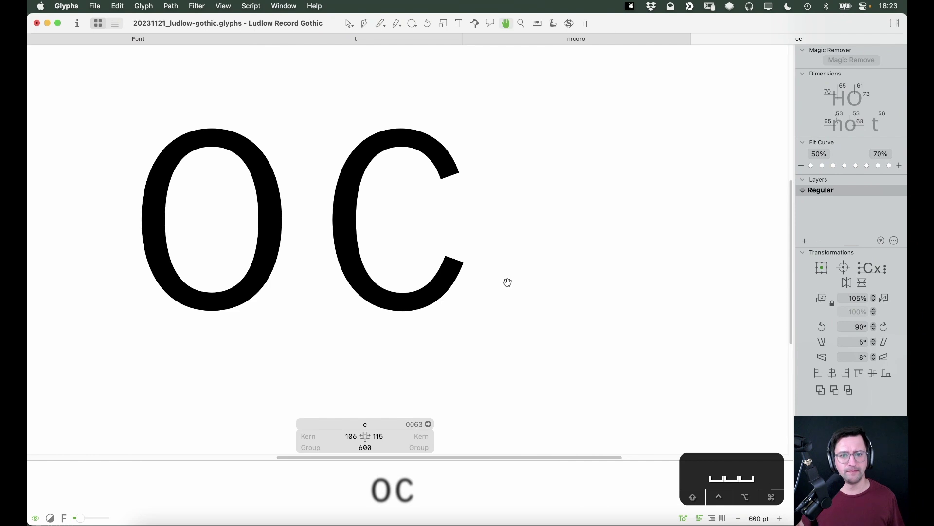
Select the lower terminal's nodes and curve handles and nudge them horizontally to X 422.
drag(482, 228, 416, 326)
key(space)
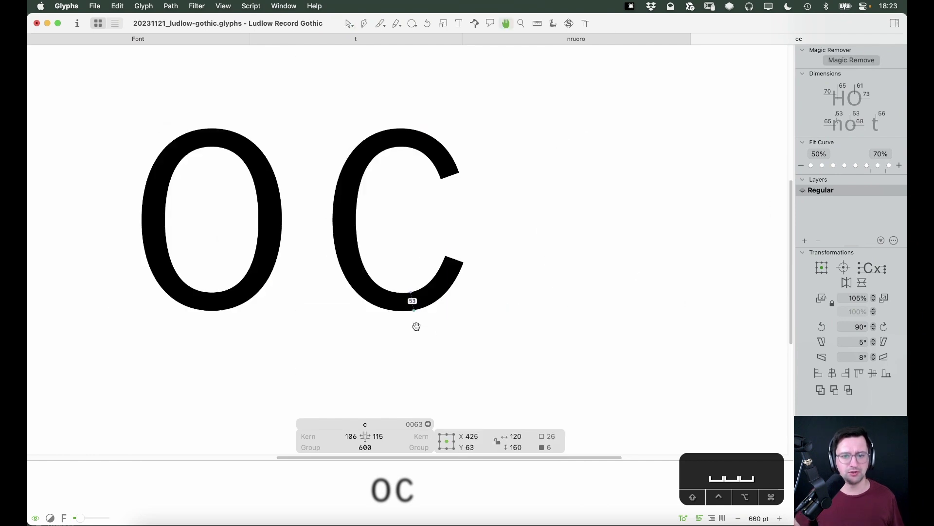
key(Left)
key(Left)
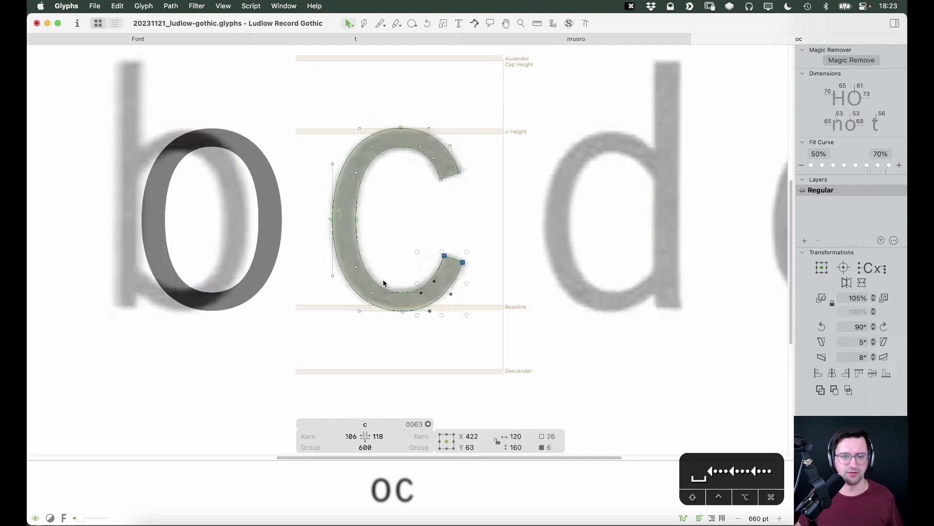
Check the lower terminal in preview and slide its inner corner node to X 431, Y 143.
key(z)
click(359, 317)
click(423, 175)
key(v)
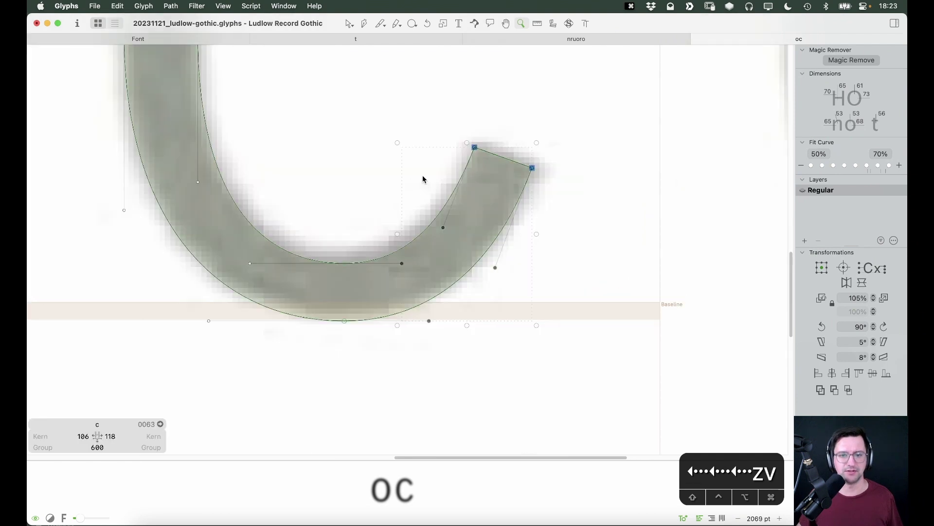
key(space)
drag(477, 131, 502, 163)
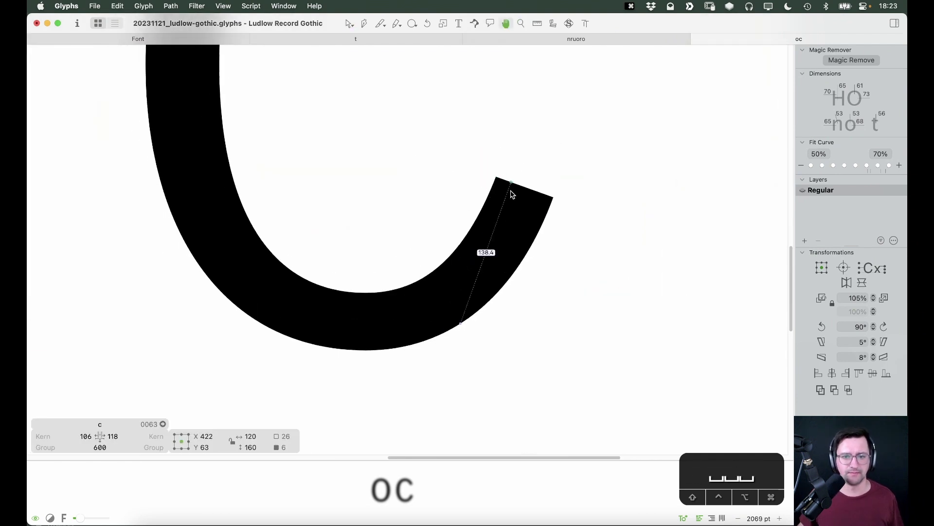
click(496, 177)
key(alt+Right)
key(alt+Right)
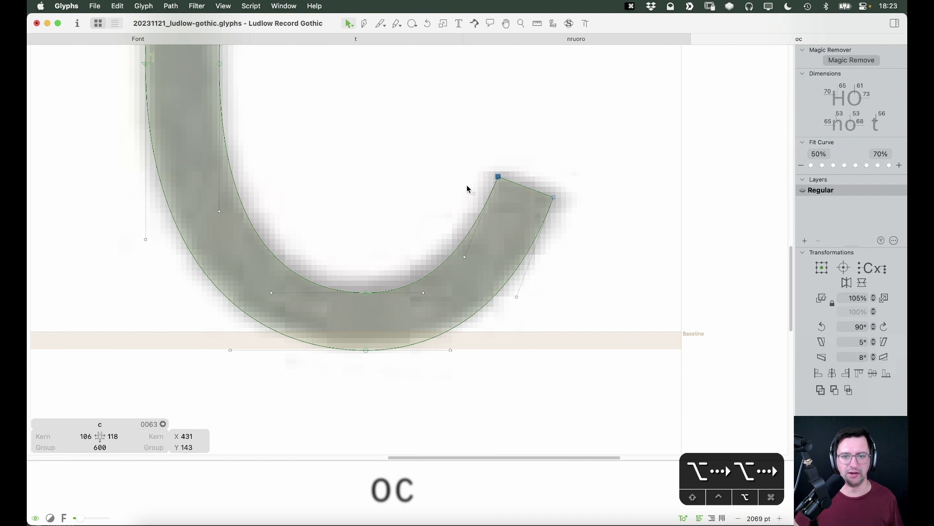
Delete the curve handles of the lower bowl's inner segment beside the terminal, and convert the straight segment back into a curve along the scan.
drag(503, 239, 417, 298)
key(BackSpace)
key(Escape)
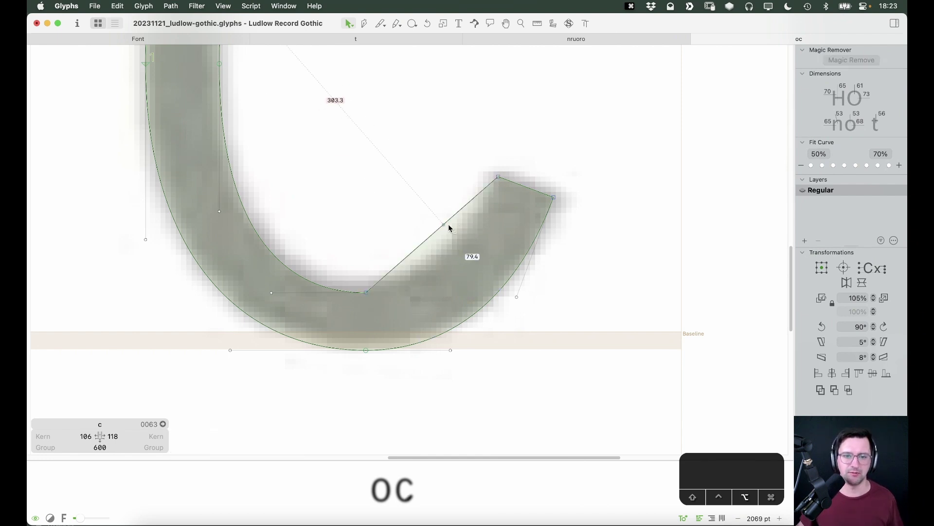
drag(411, 253, 421, 291)
drag(421, 292, 420, 291)
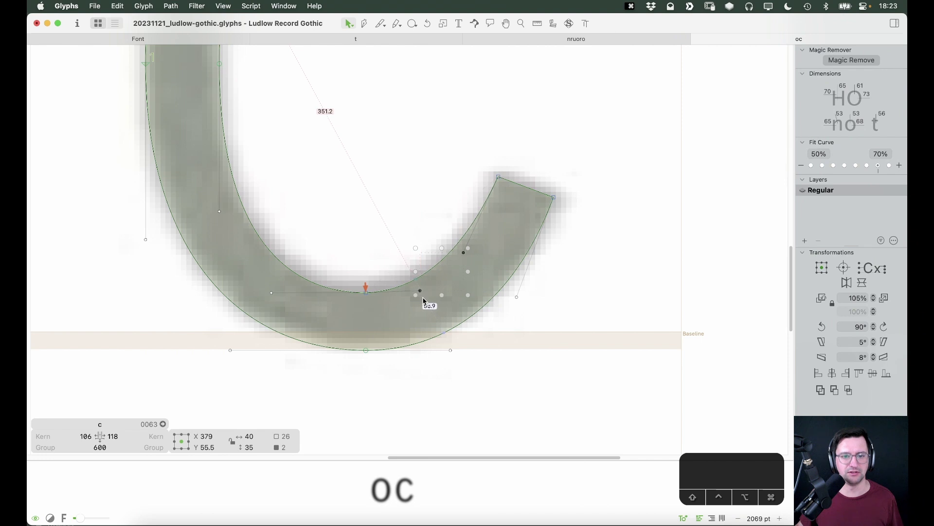
Nudge both handles of the new inner curve to X 384, Y 53.5 and preview the shape.
key(Up)
key(Up)
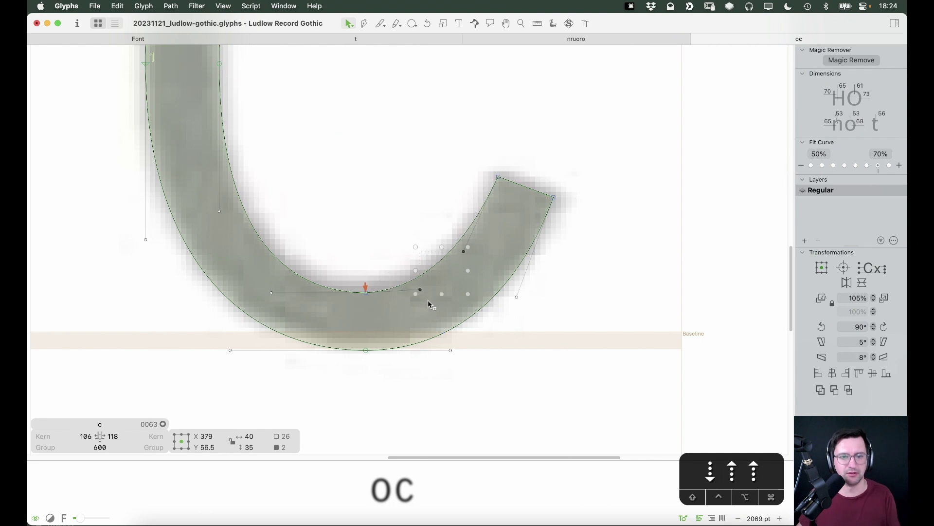
key(Down)
key(Down)
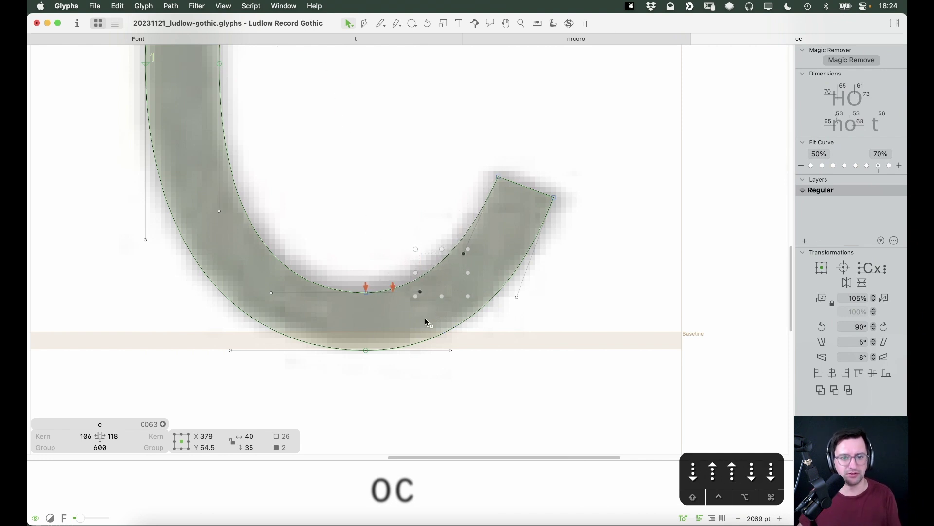
key(Down)
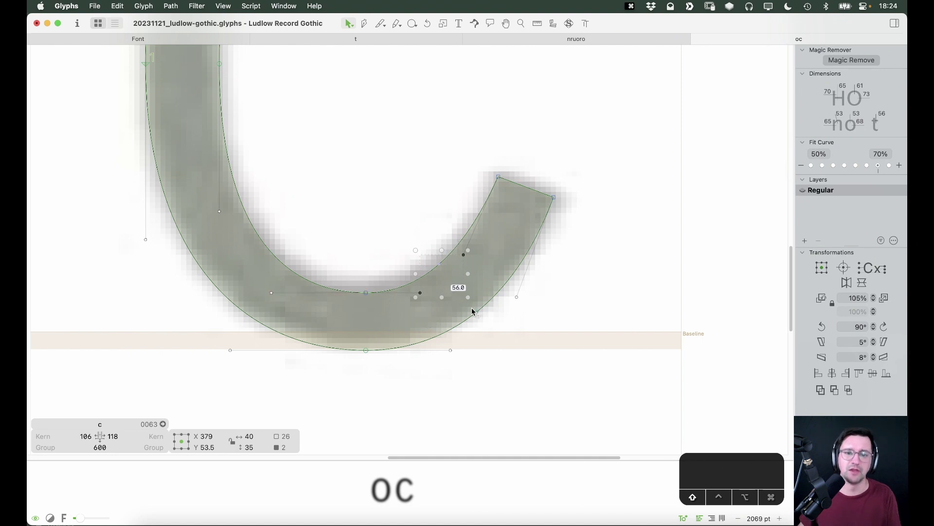
key(shift+Right)
key(space)
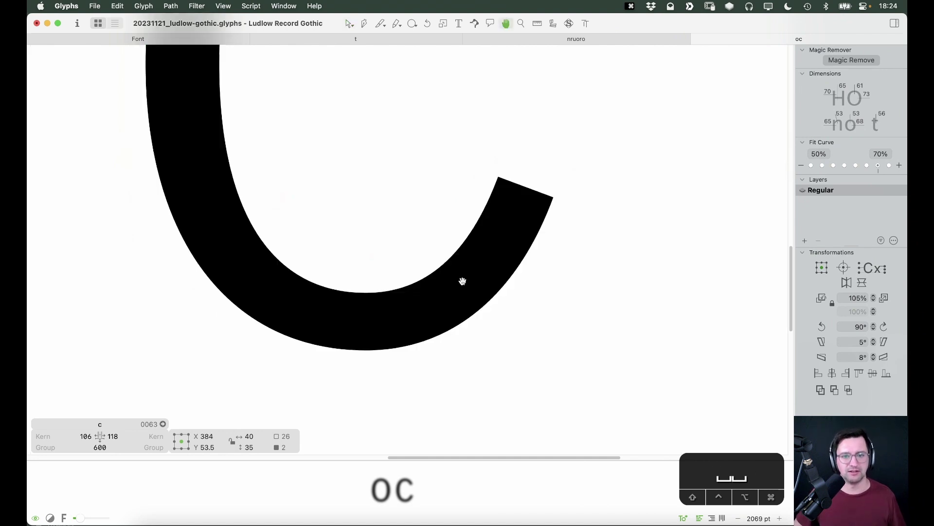
key(space)
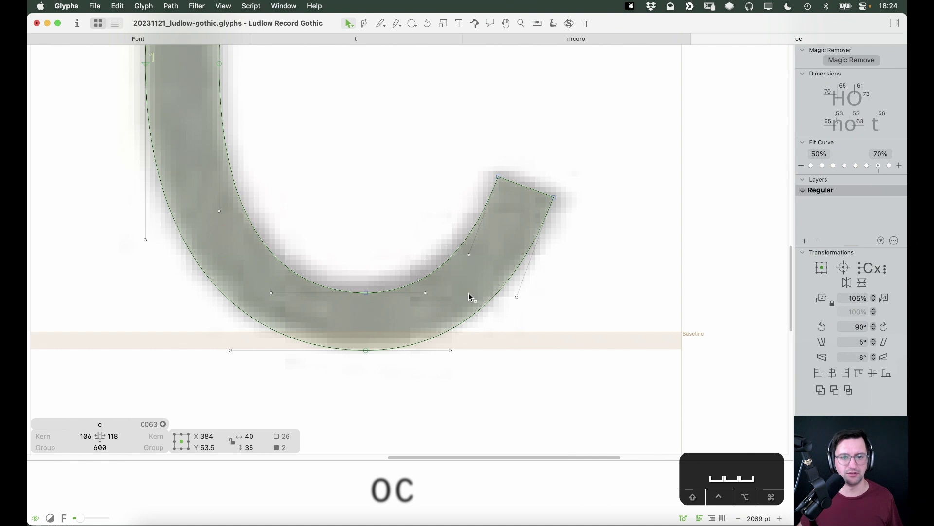
Apply the sixth Fit Curve setting to the lower terminal's inner curve and the fifth to its outer curve, and preview the letter.
click(471, 297)
click(458, 254)
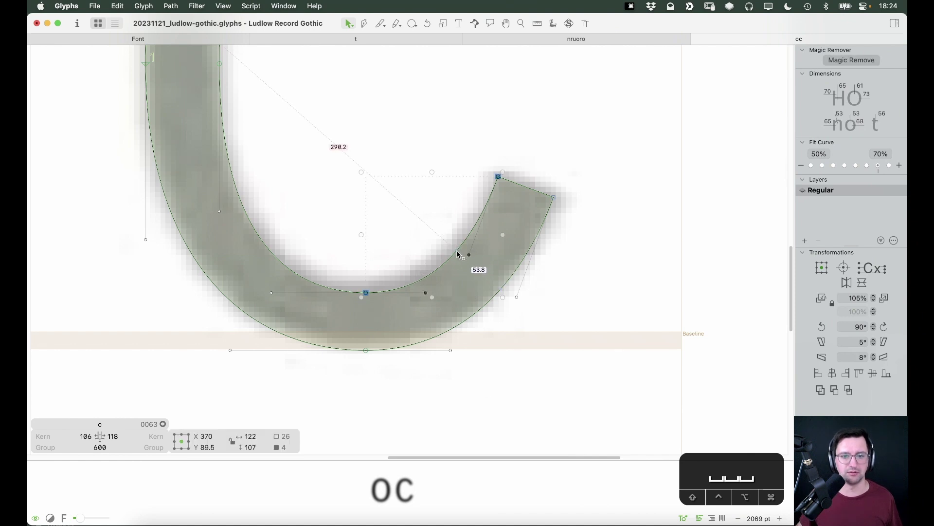
click(867, 165)
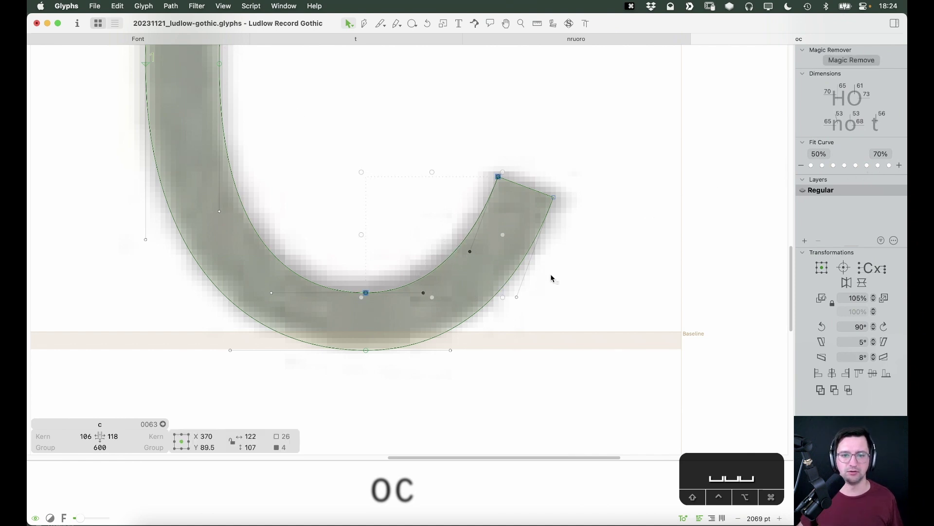
click(483, 306)
click(856, 166)
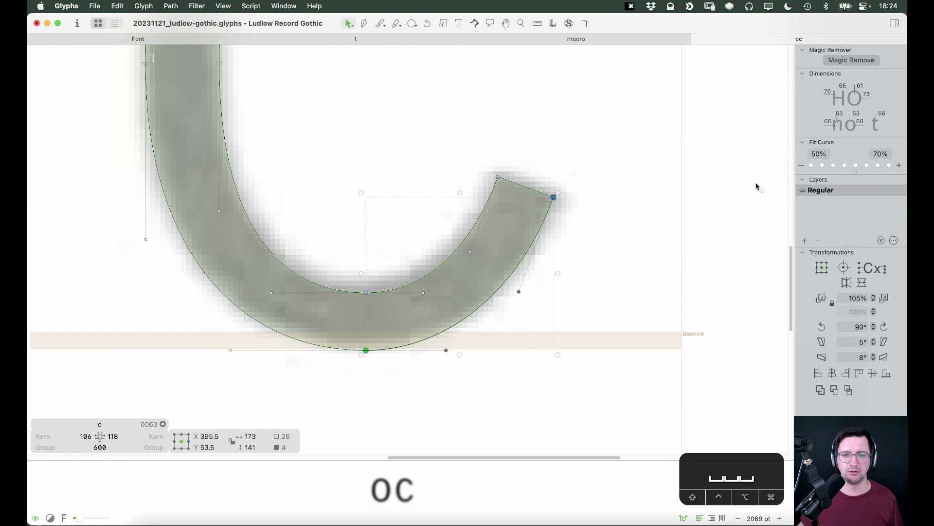
click(643, 243)
key(super+minus)
key(super+minus)
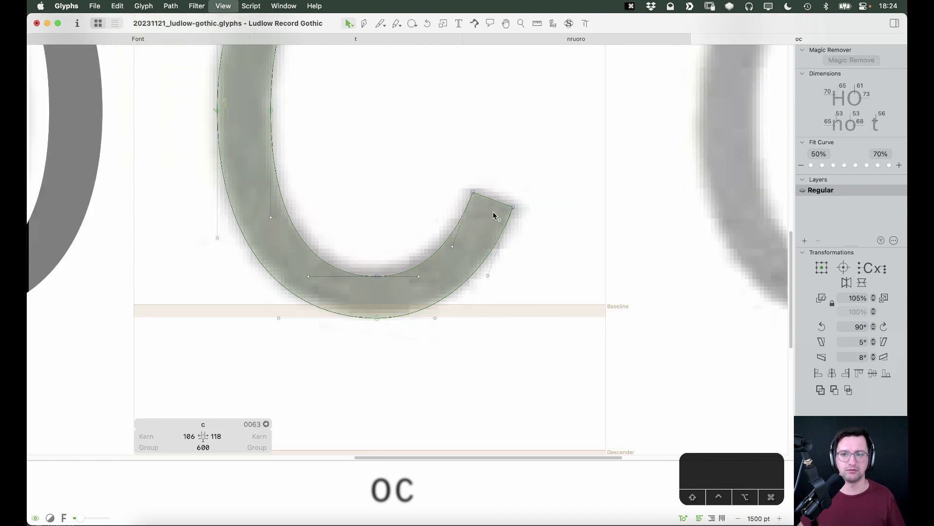
key(super+minus)
key(space)
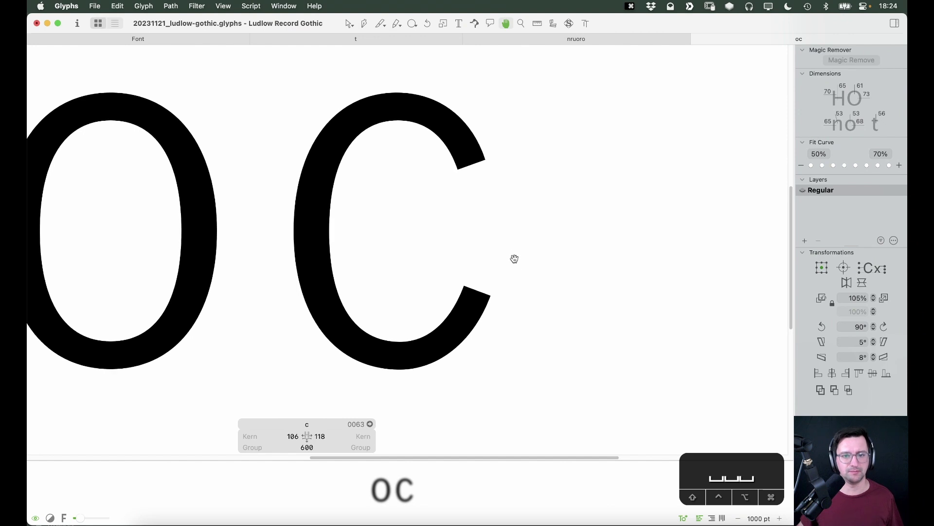
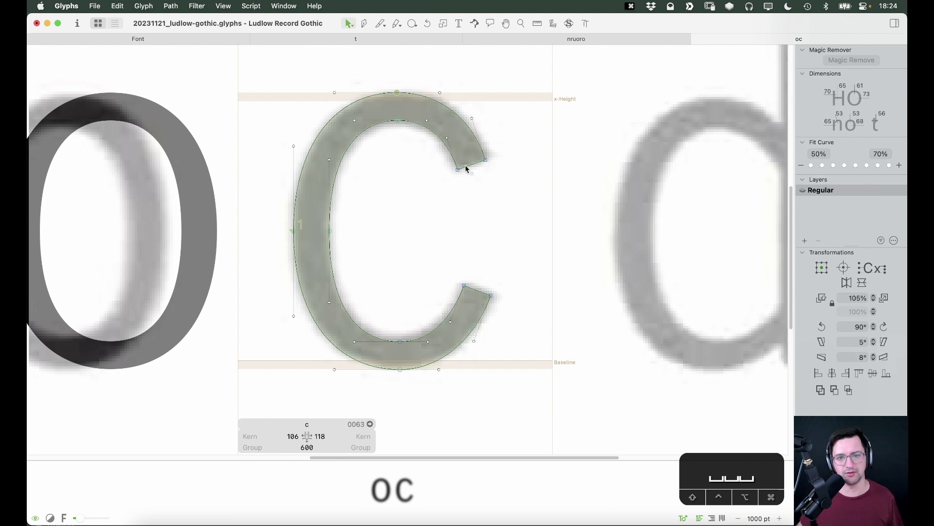
Show the curvature display and slide the lower bowl's inner extreme node left to X 304, Y 36, keeping its handles in place.
click(569, 24)
key(z)
click(393, 339)
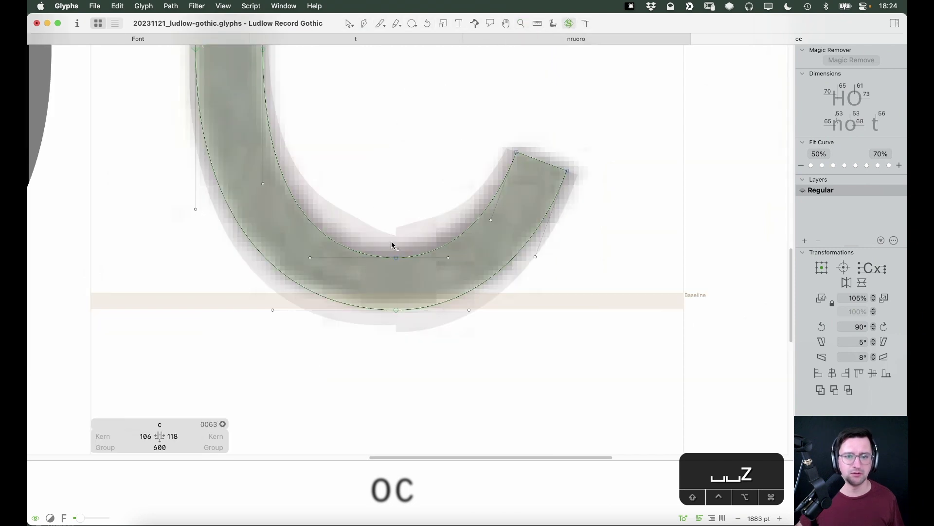
key(alt+shift+Left)
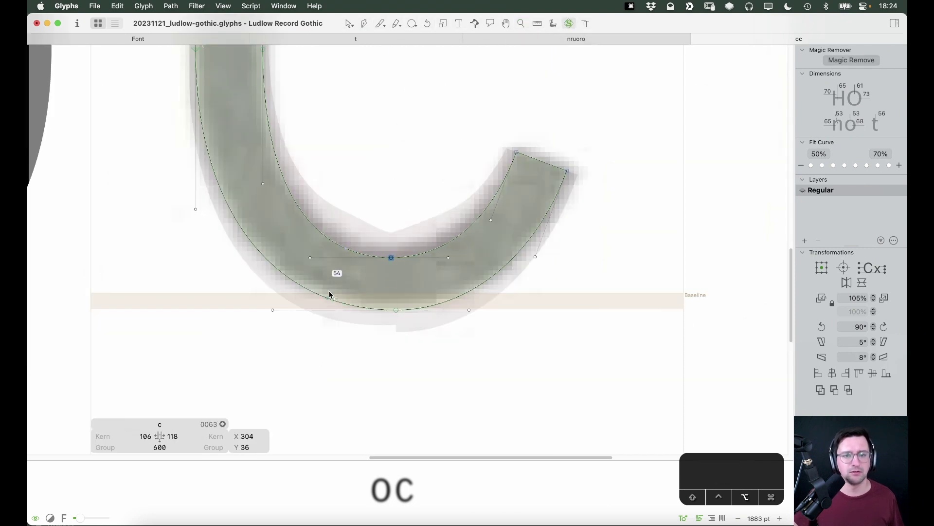
Slide the lower bowl's outer extreme node to X 299, Y -17 with its handles fixed, and preview the letter.
key(alt+shift+Down)
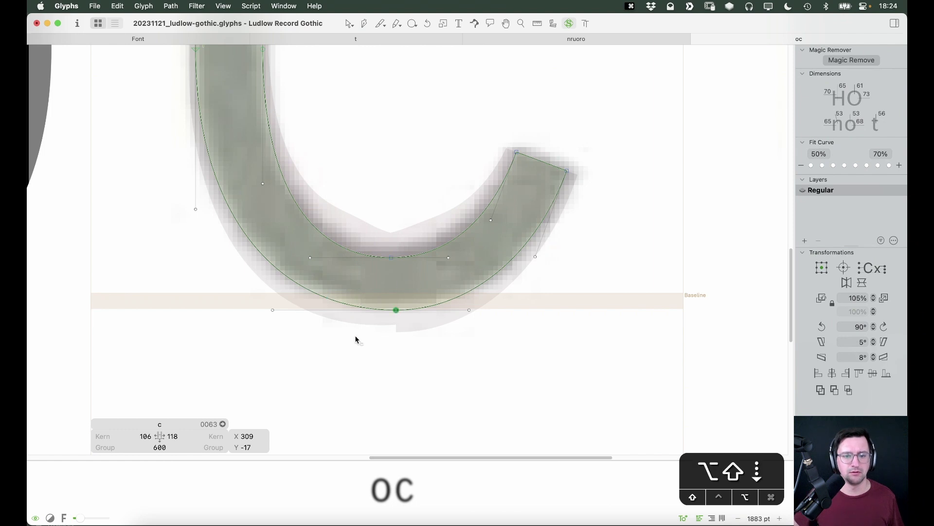
key(alt+shift+Left)
key(alt+Left)
key(alt+Left)
key(alt+Left)
key(alt+Left)
key(alt+Left)
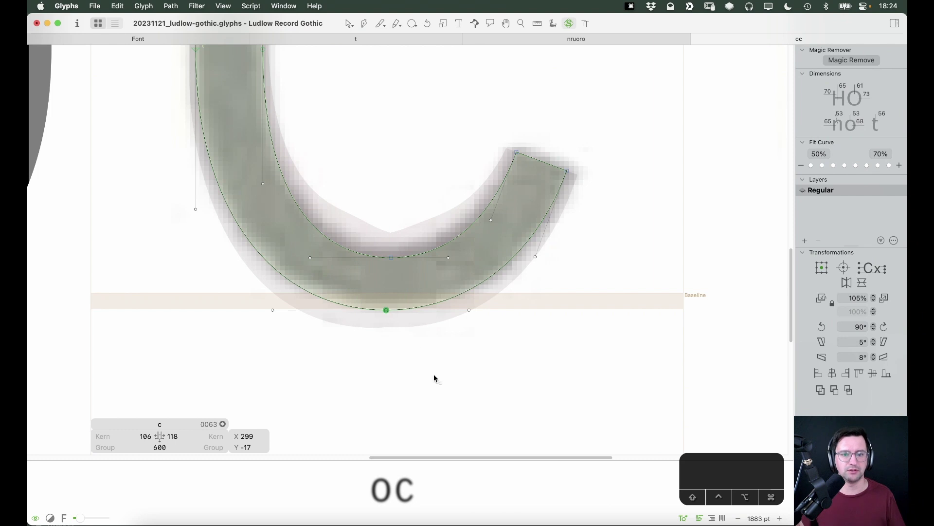
key(Escape)
key(space)
scroll(469, 194, down, 6)
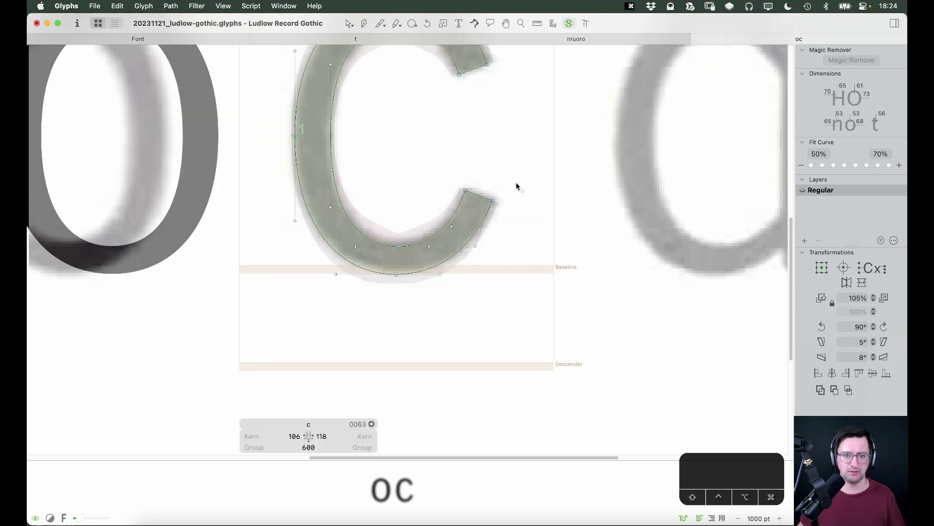
key(space)
key(v)
key(space)
Link both the left and right sidebearings of the c to those of the o.
key(super+minus)
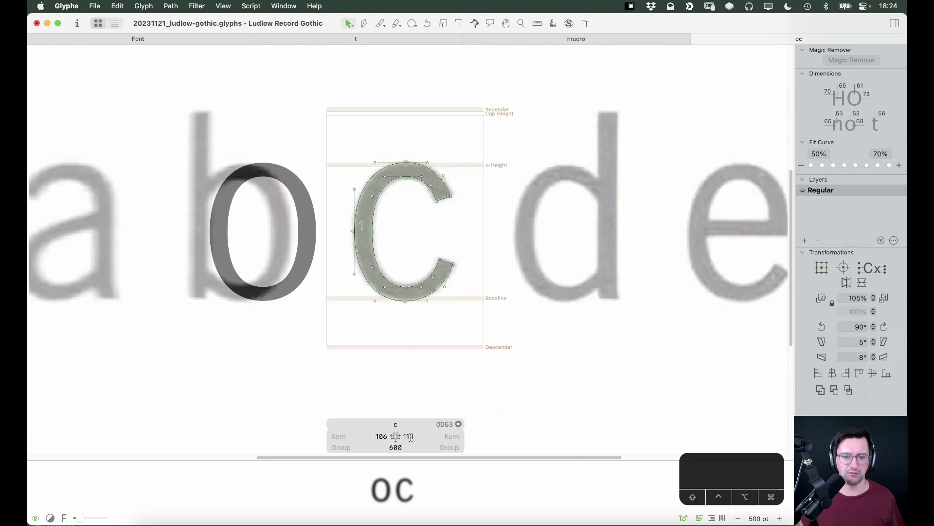
click(374, 436)
text(o)
key(Tab)
text(o)
key(Return)
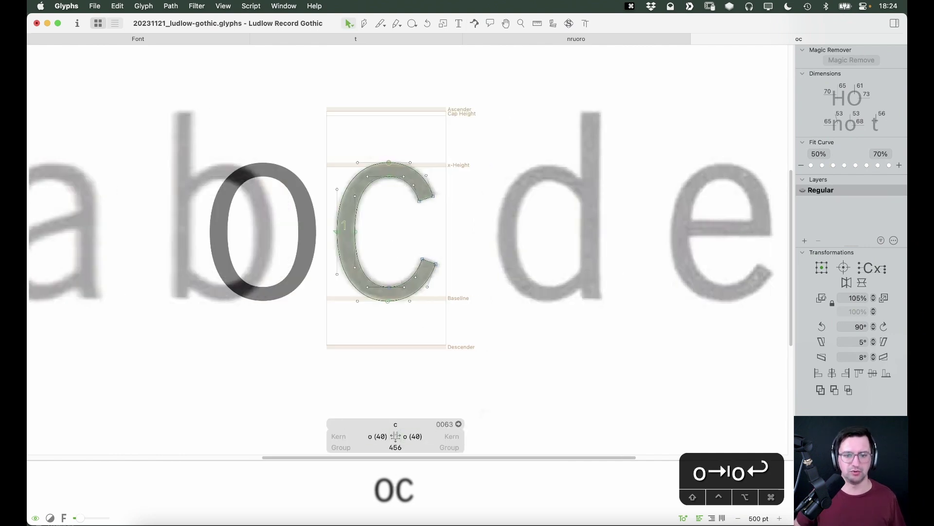
Examine the o and c together in preview at sizes from 50 pt up to 660 pt, comparing their shapes and spacing.
key(space)
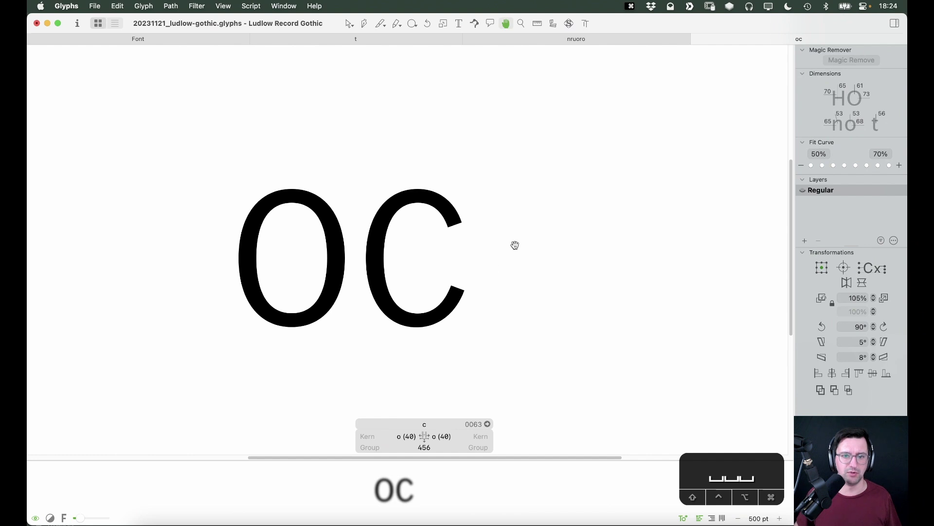
key(super+minus)
key(super+minus)
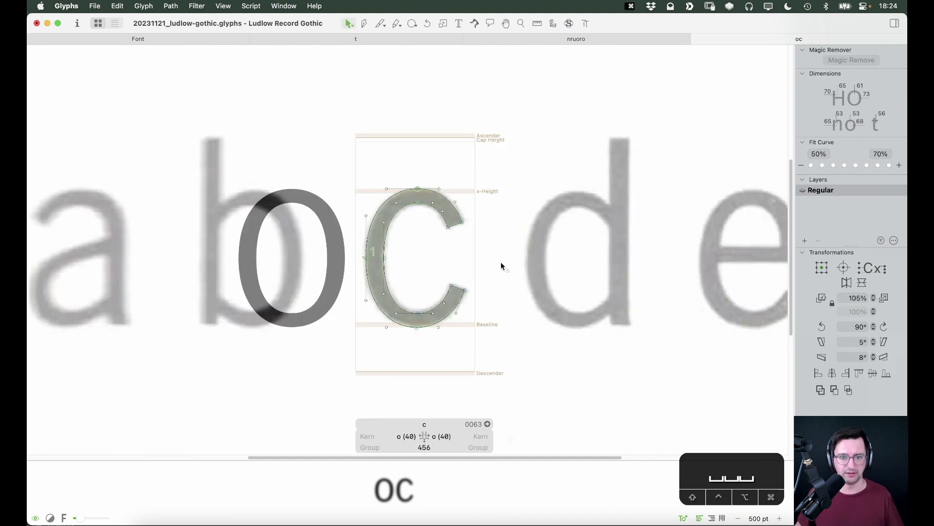
key(t)
key(Escape)
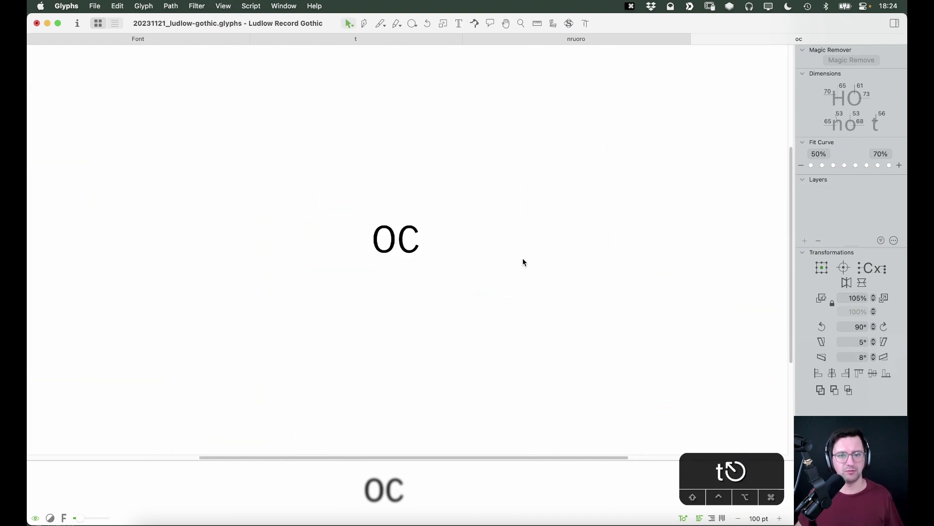
key(super+minus)
key(super+minus)
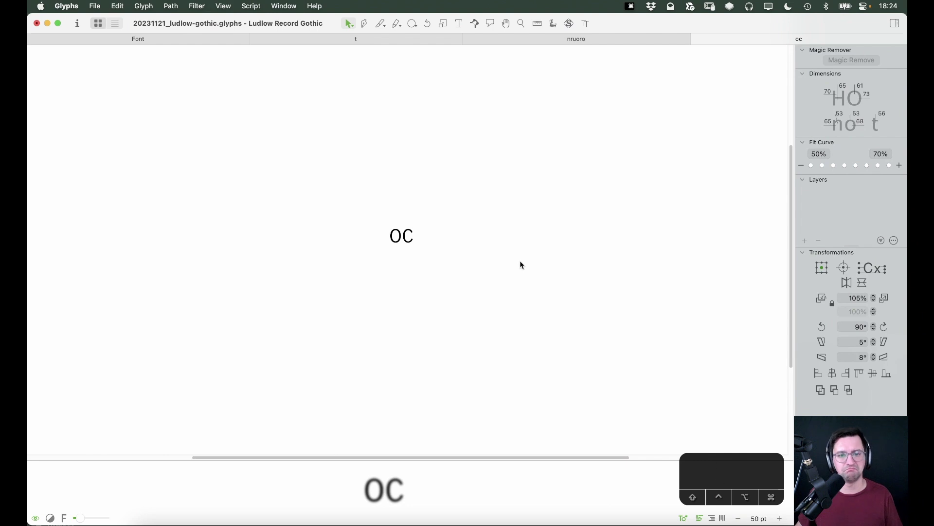
key(super+equal)
key(super+equal)
key(super+equal)
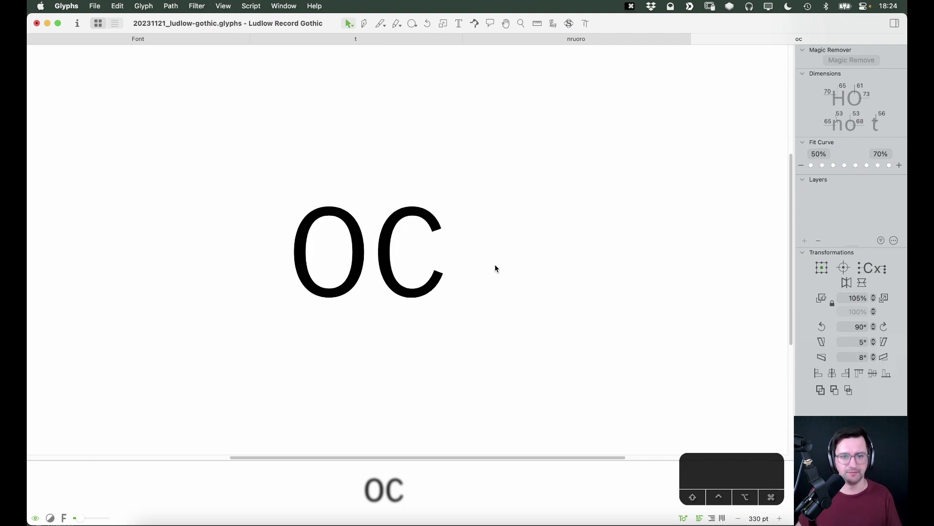
key(super+equal)
key(space)
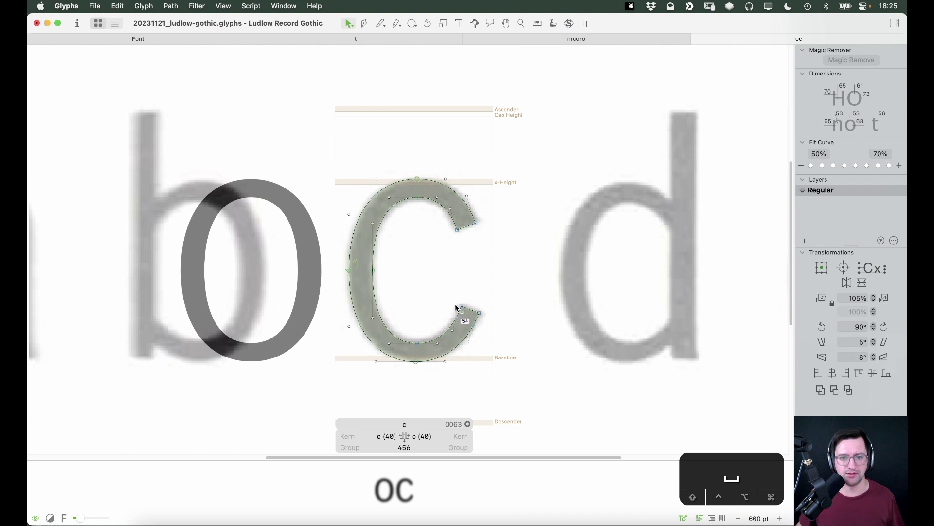
key(space)
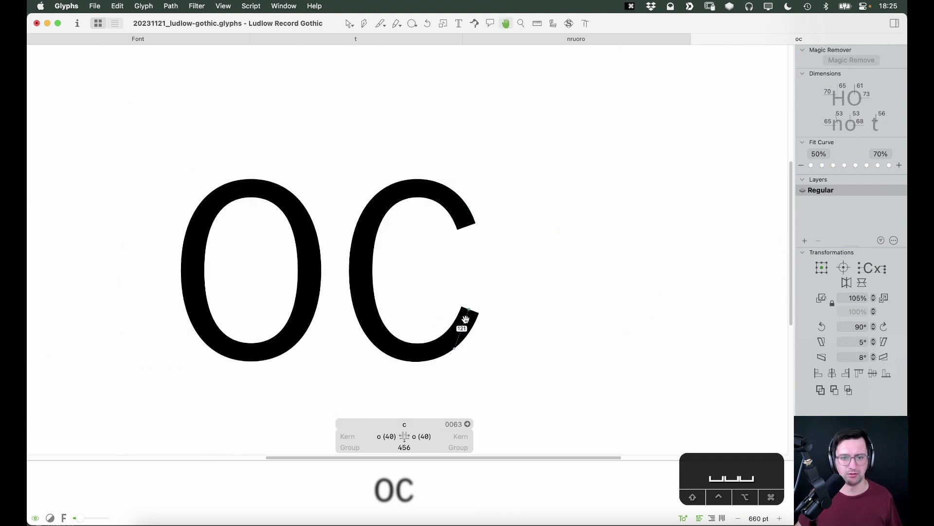
drag(538, 267, 508, 252)
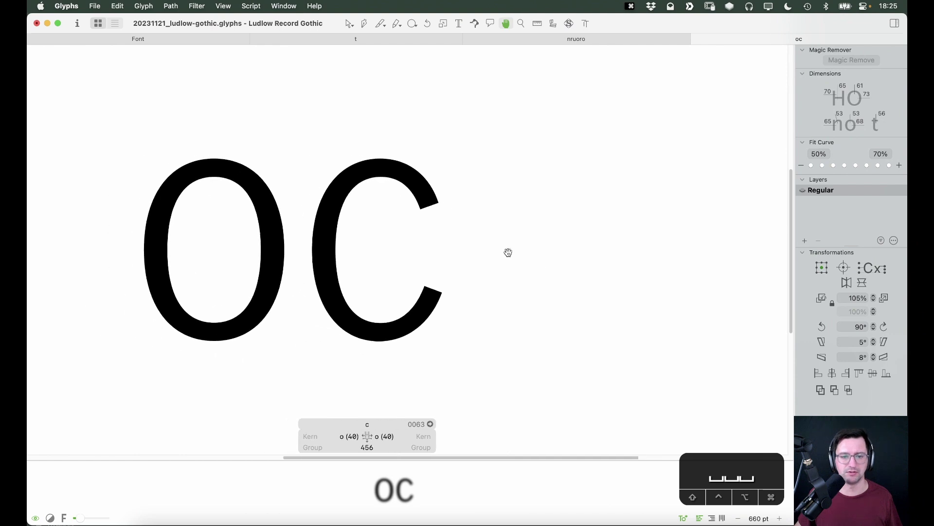
Add an e after the c in the text, and unlock the scan image in the c for copying.
text(te)
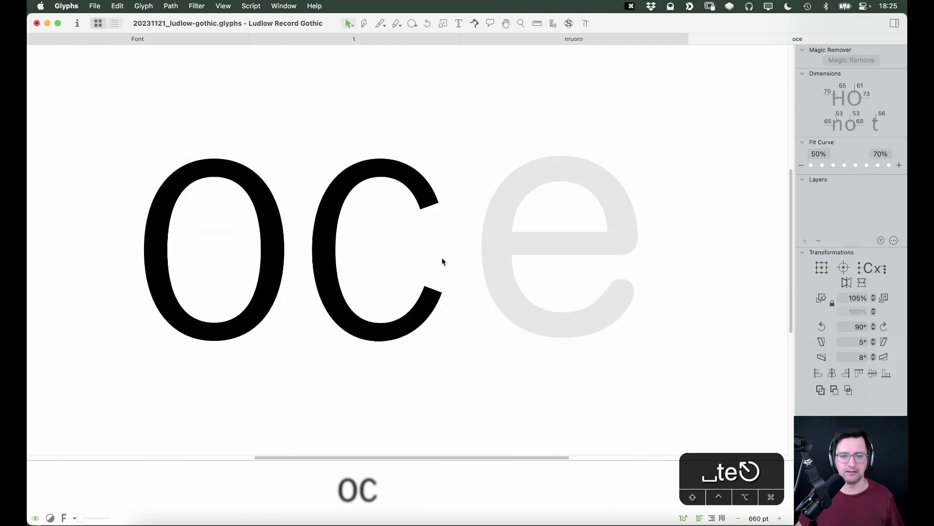
double_click(396, 249)
right_click(372, 236)
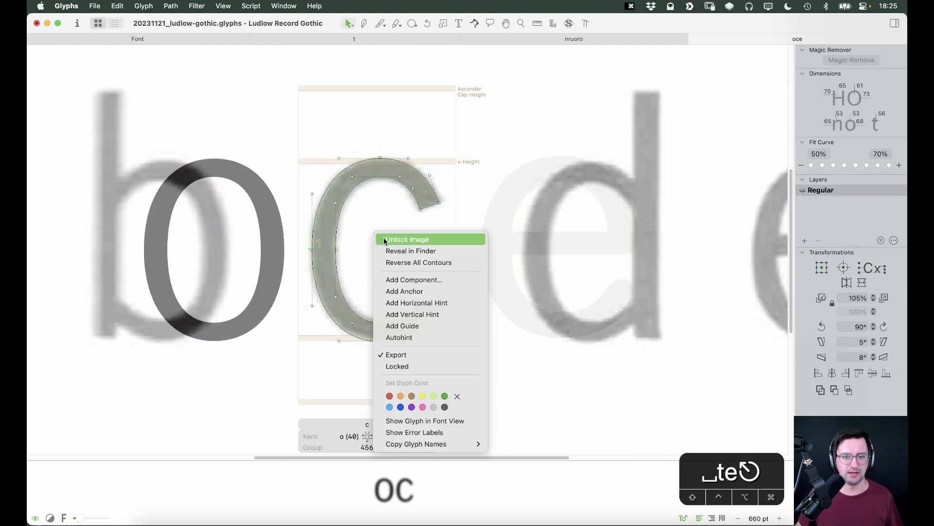
click(383, 239)
Paste the scan image into the e, slide it left until the scanned e sits in the glyph at X -3247, and lock it.
double_click(496, 235)
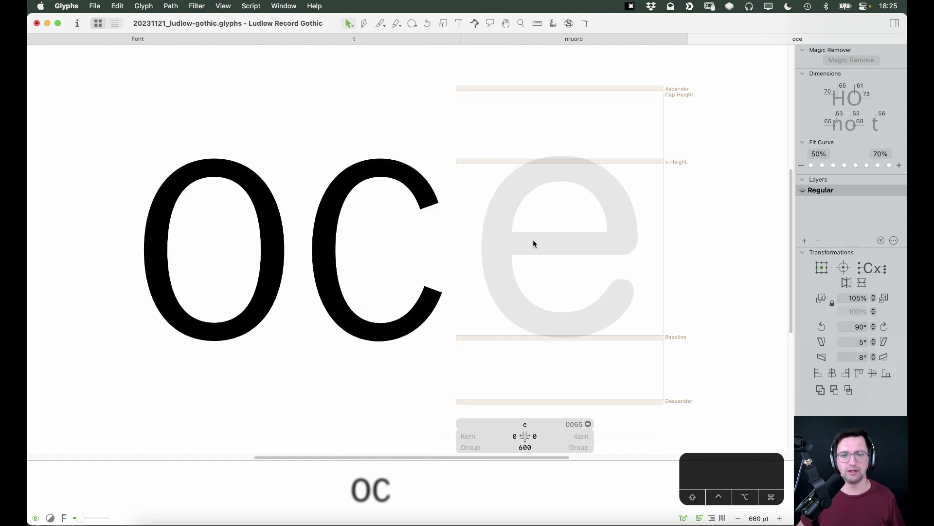
click(696, 244)
drag(697, 244, 323, 243)
shift+click(623, 228)
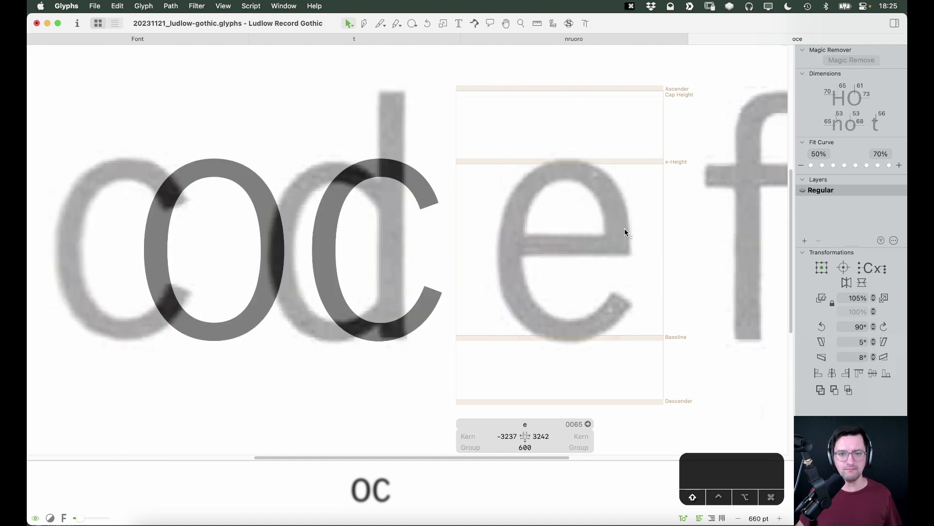
click(610, 226)
key(shift+Left)
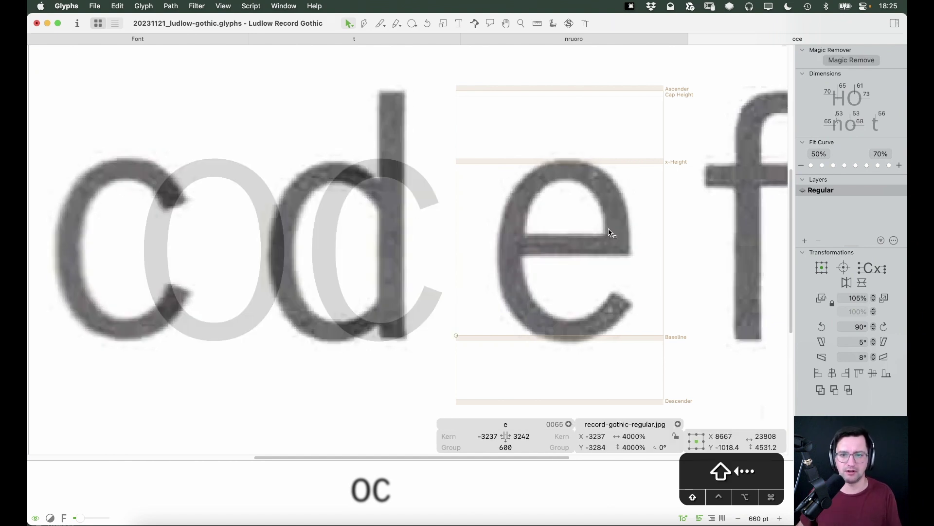
key(shift+Left)
right_click(590, 226)
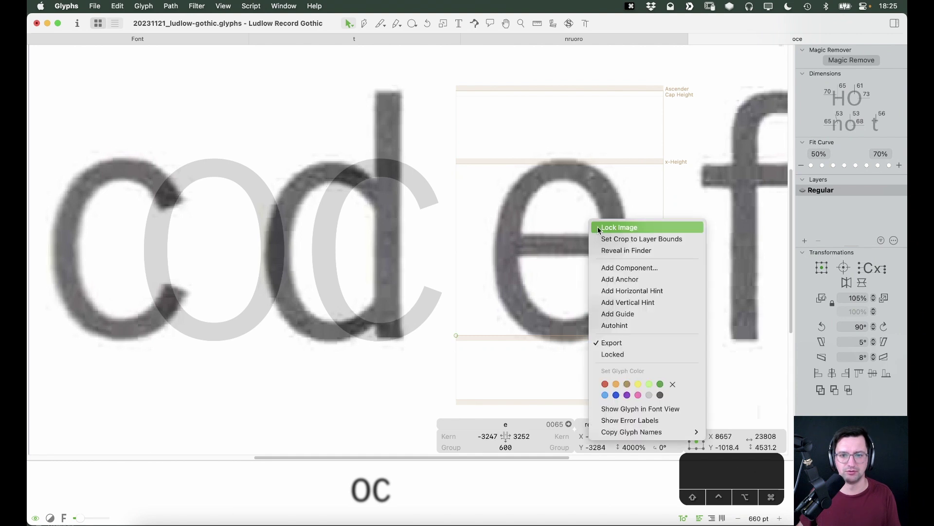
Copy the complete outline of the c and paste it into the e glyph.
click(366, 211)
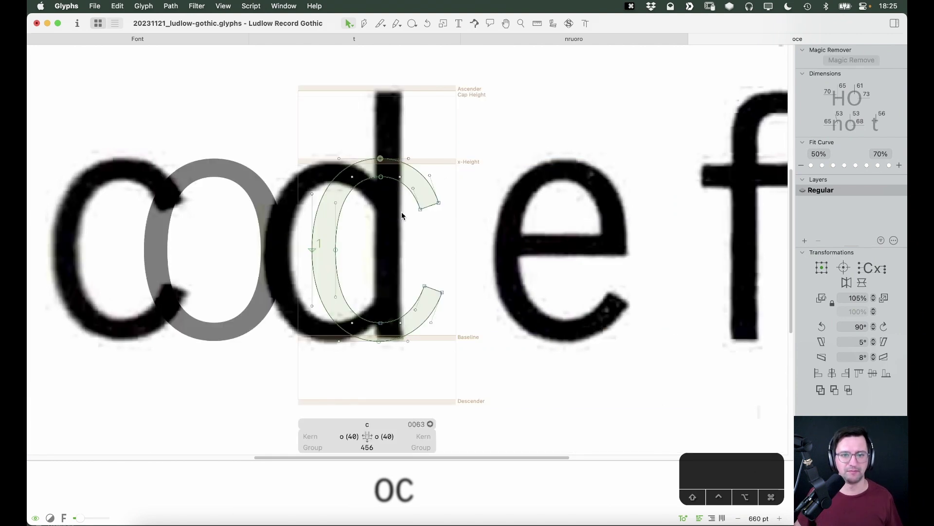
key(super+a)
key(super+c)
key(Escape)
key(super+v)
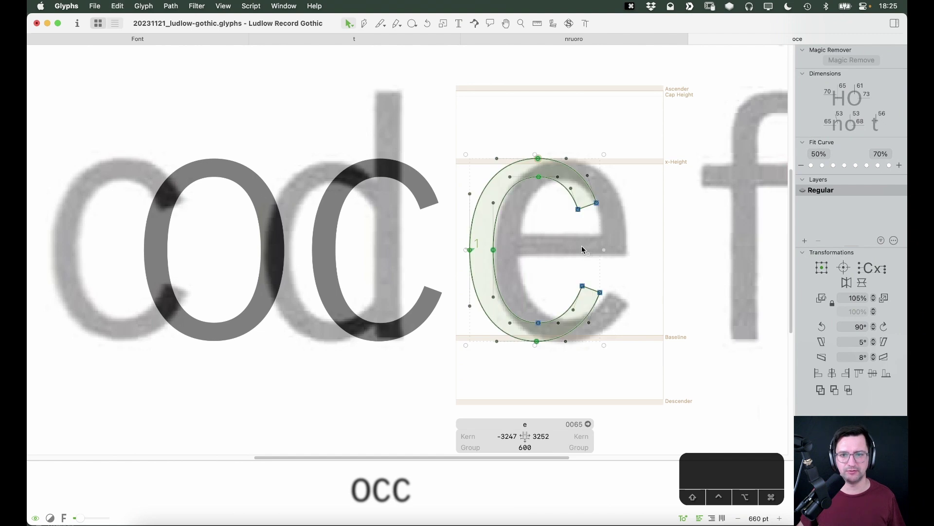
Nudge the pasted outline right over the scanned e, so that its centre is at X 299, Y 247.
key(shift+Right)
key(shift+Right)
key(shift+Right)
key(shift+Right)
key(shift+Right)
key(shift+Right)
key(shift+Right)
key(shift+Right)
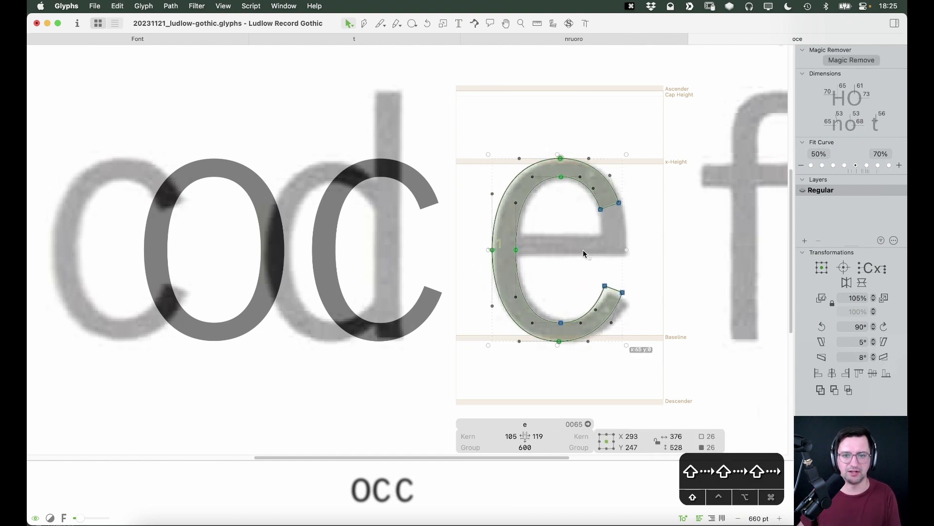
key(shift+Right)
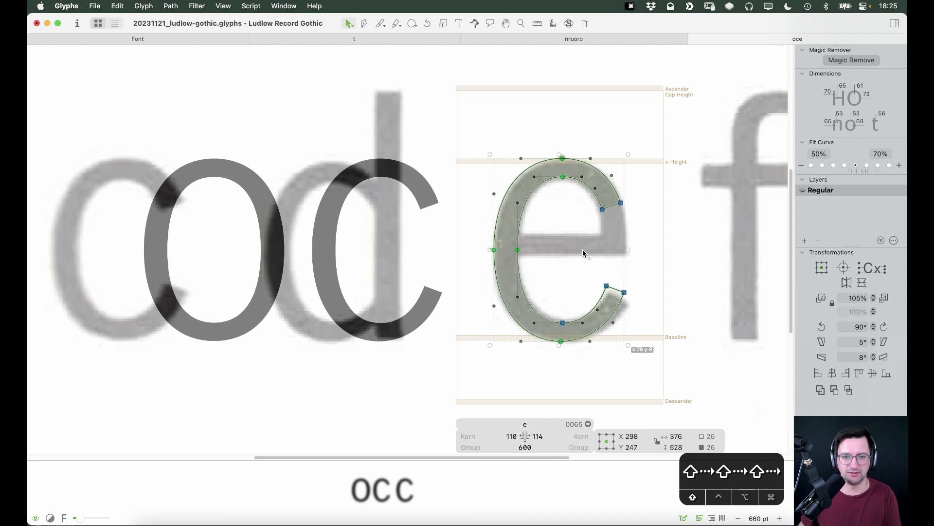
key(Right)
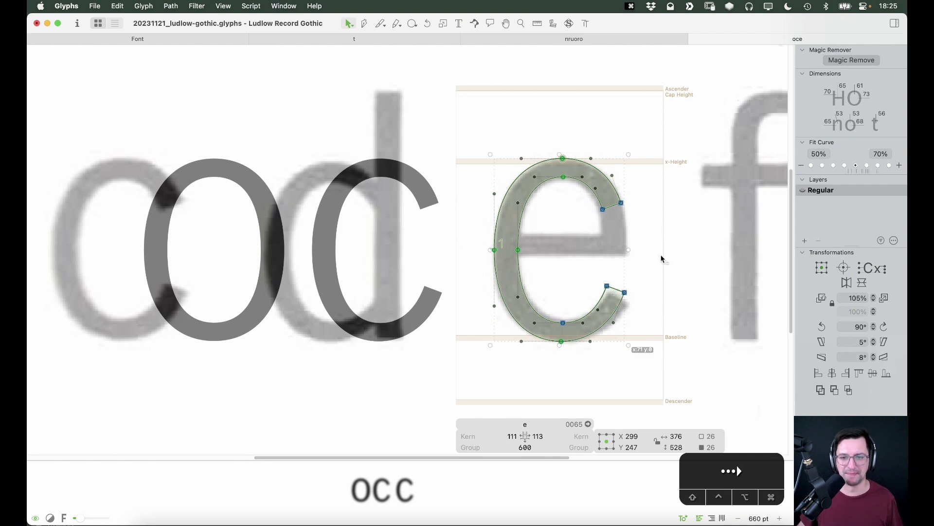
key(z)
drag(687, 98, 456, 350)
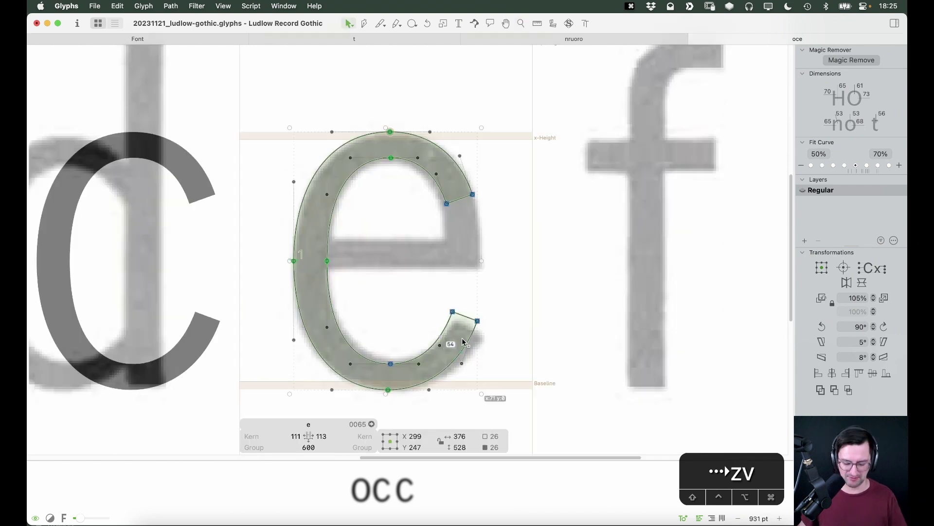
Delete the off-curve handles of the e outline's upper-right arc, leaving its inner and outer edges as straight segments.
key(super+equal)
key(space)
drag(496, 210, 561, 198)
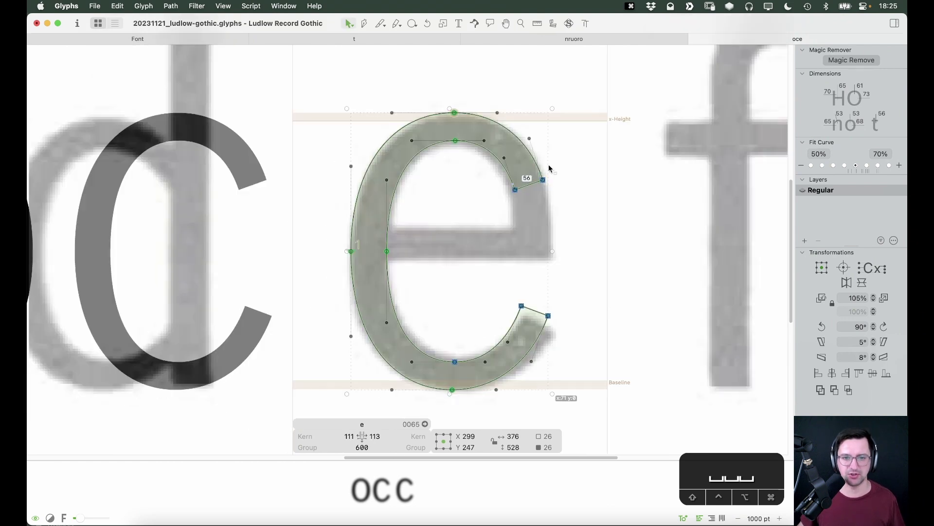
scroll(536, 181, up, 3)
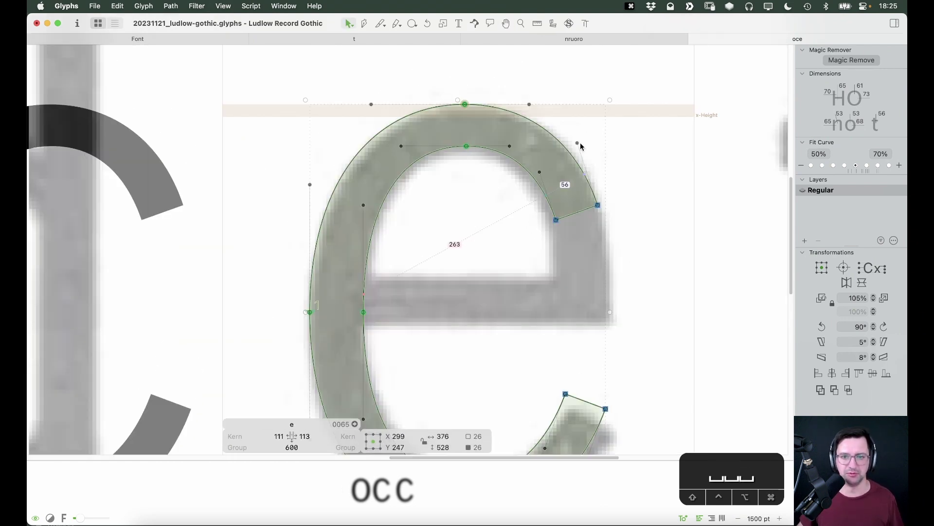
drag(586, 139, 522, 180)
key(BackSpace)
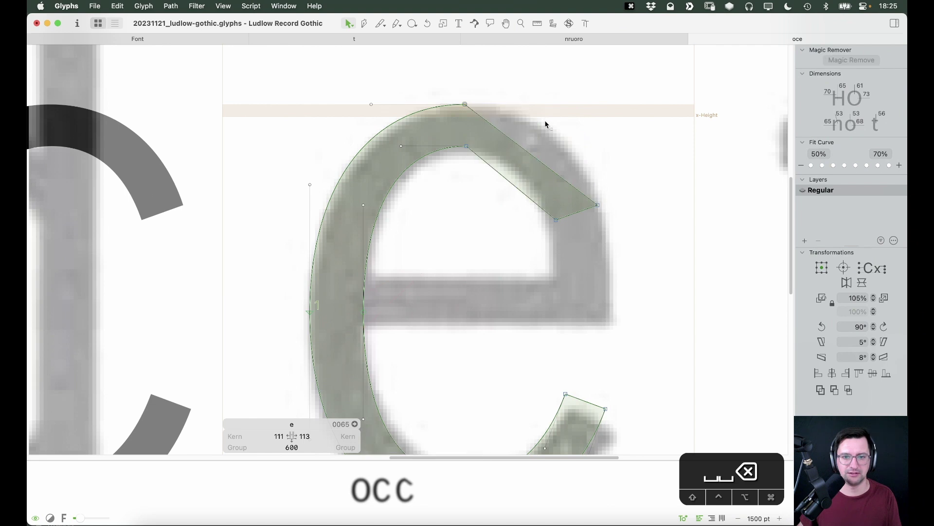
Move the upper terminal's two corner nodes to the scanned crossbar's right end, inner near X 424, Y 291 and outer near X 494, Y 234.
key(space)
drag(560, 226, 577, 249)
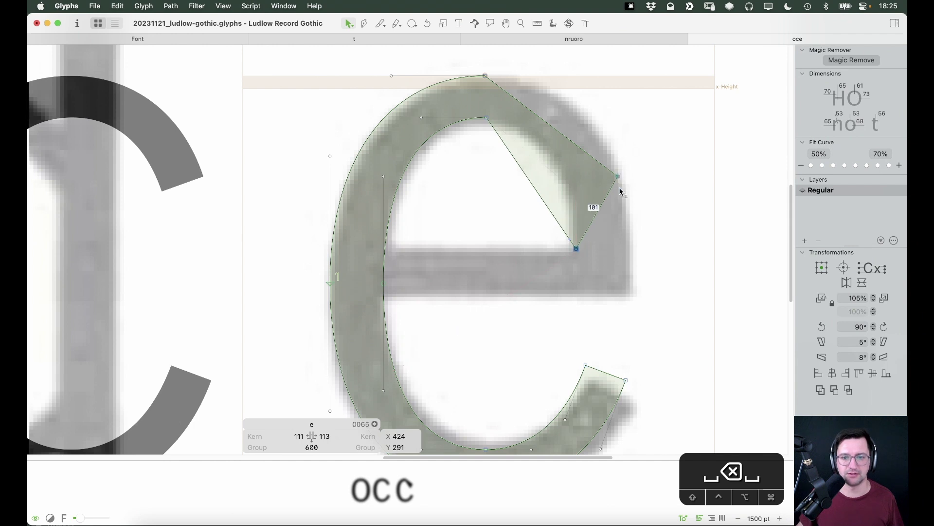
drag(619, 177, 632, 295)
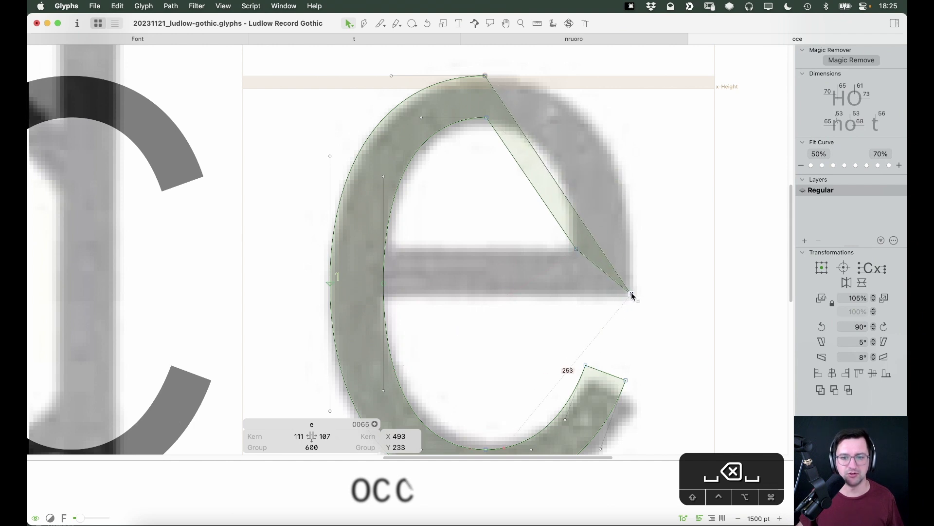
Remove the segment joining the two moved nodes and draw the crossbar outline between them with the Pen tool, extending it into the left stroke.
click(603, 271)
key(alt+BackSpace)
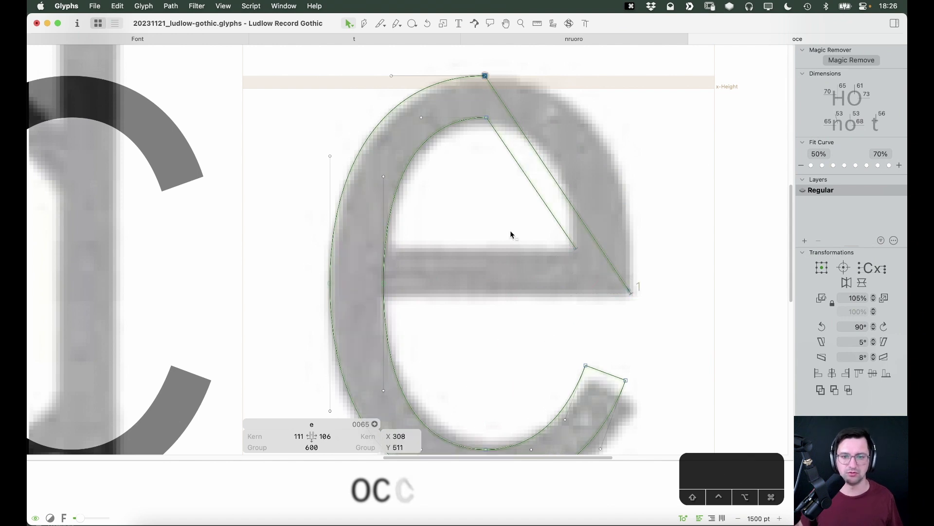
key(p)
click(576, 248)
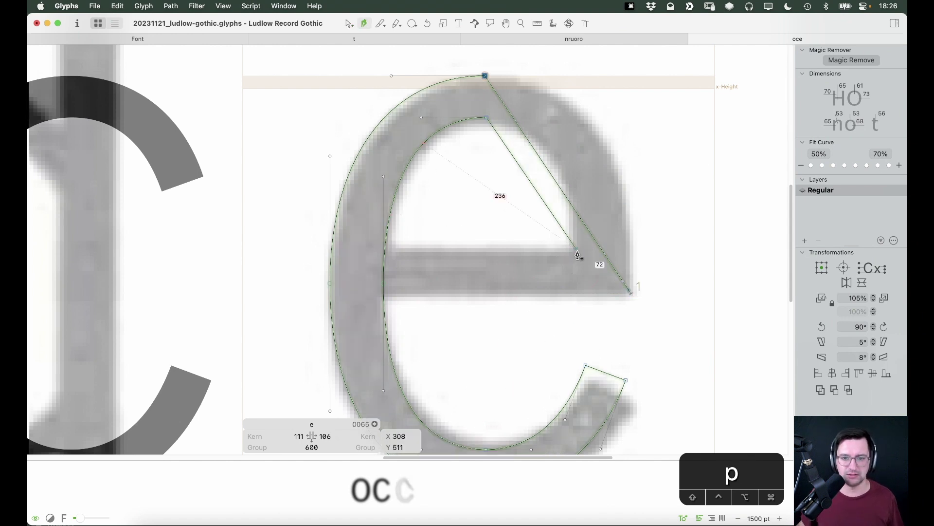
click(356, 251)
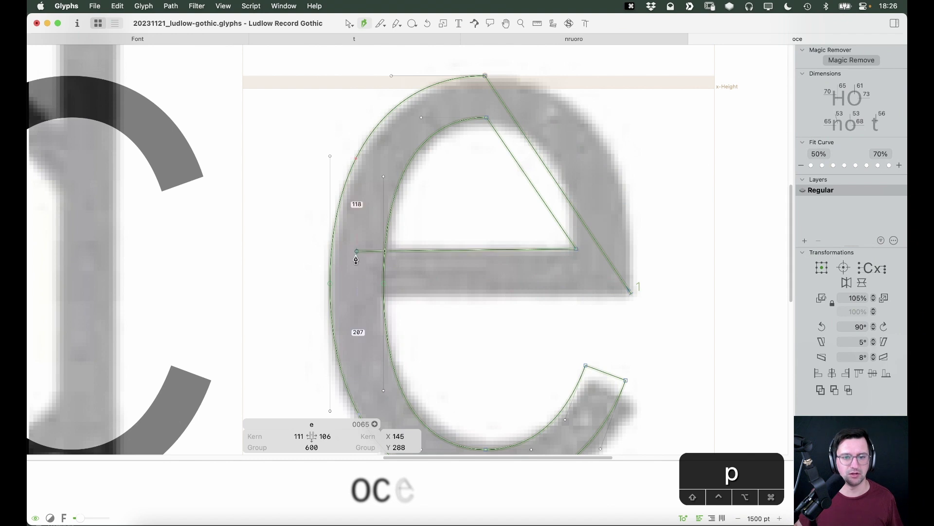
click(356, 298)
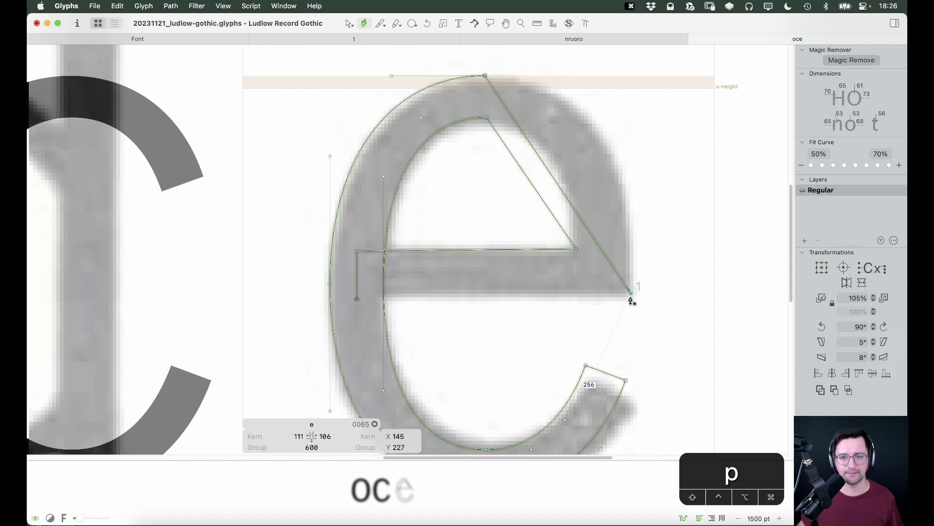
click(631, 293)
key(v)
key(space)
drag(544, 333, 551, 352)
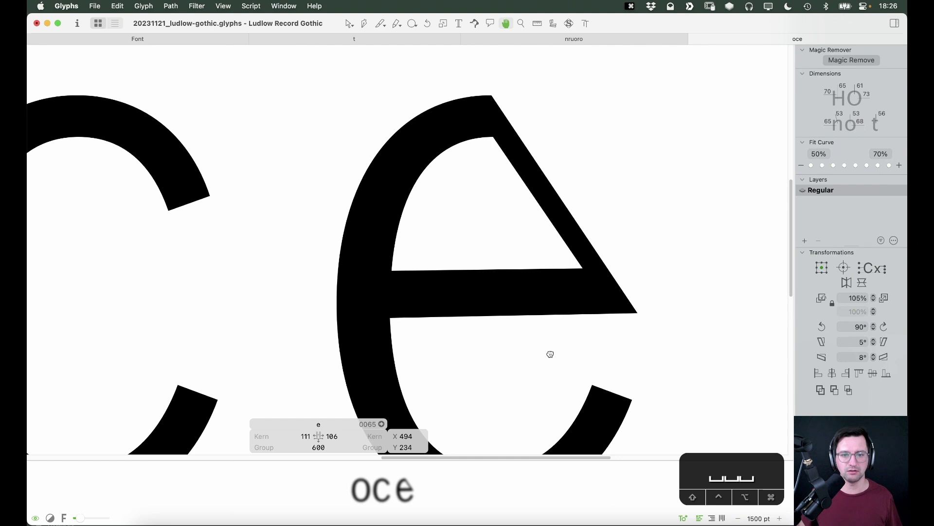
Raise the crossbar's lower-left node to Y 234 to level its bottom edge.
click(371, 309)
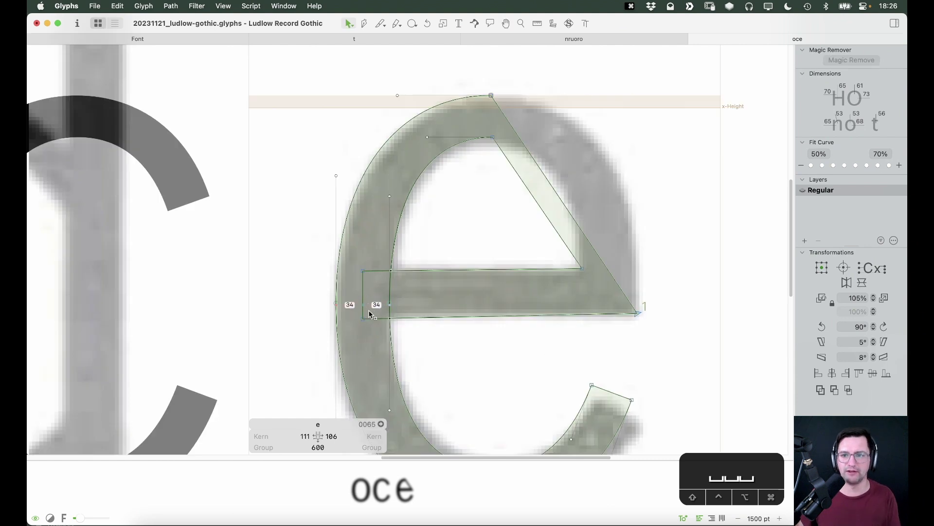
drag(372, 311, 359, 339)
key(Up)
key(Up)
key(Up)
key(Up)
key(Up)
key(Up)
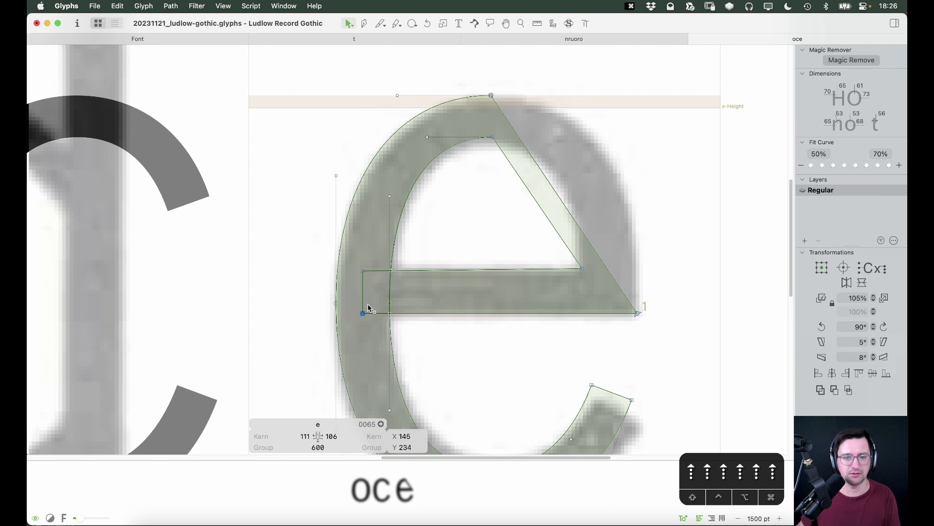
Level the crossbar's upper-left node with its right end, and set the whole top edge at Y 290.
click(347, 295)
click(348, 295)
key(Up)
key(Up)
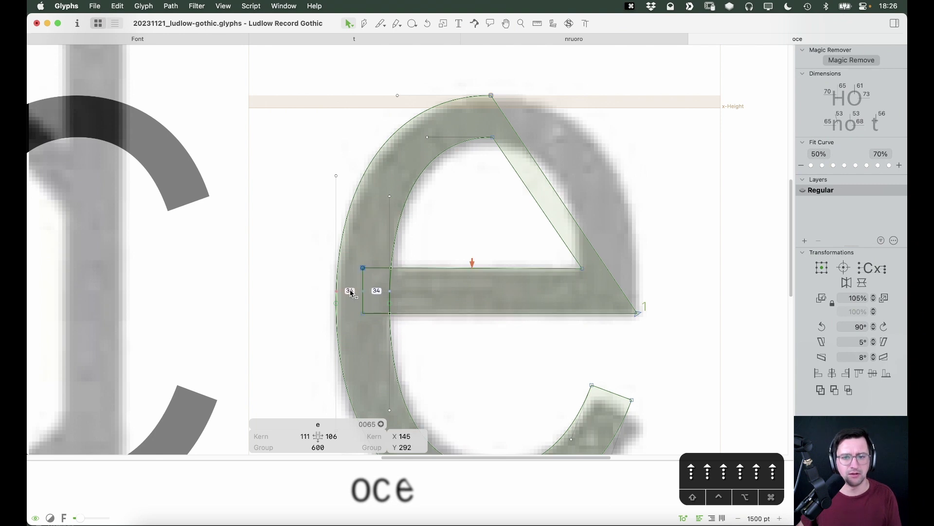
key(Down)
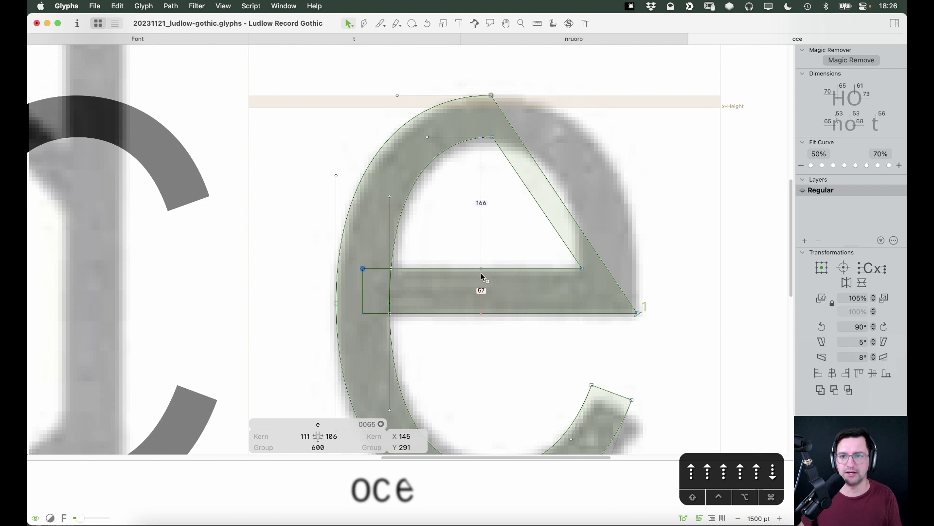
click(484, 269)
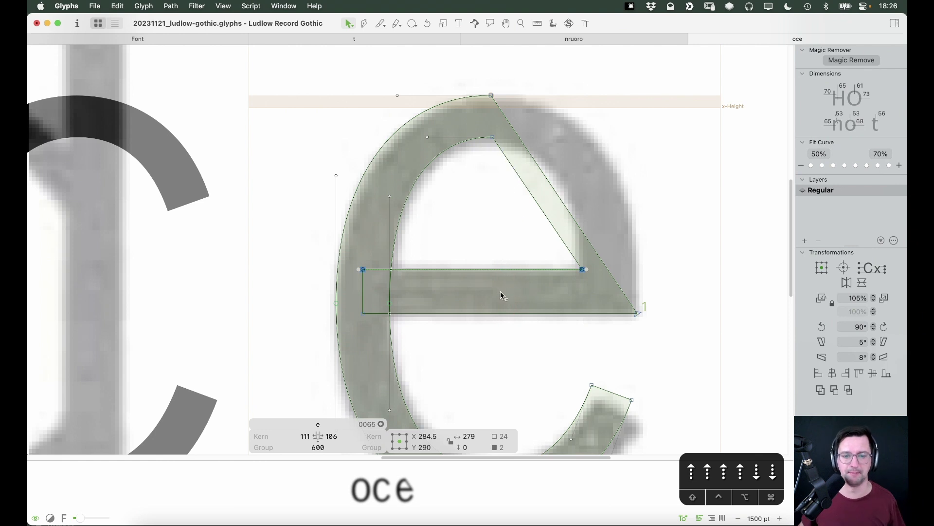
Shift both nodes of the crossbar's left end about 15 units to the right, keeping them inside the stem.
drag(380, 258, 354, 326)
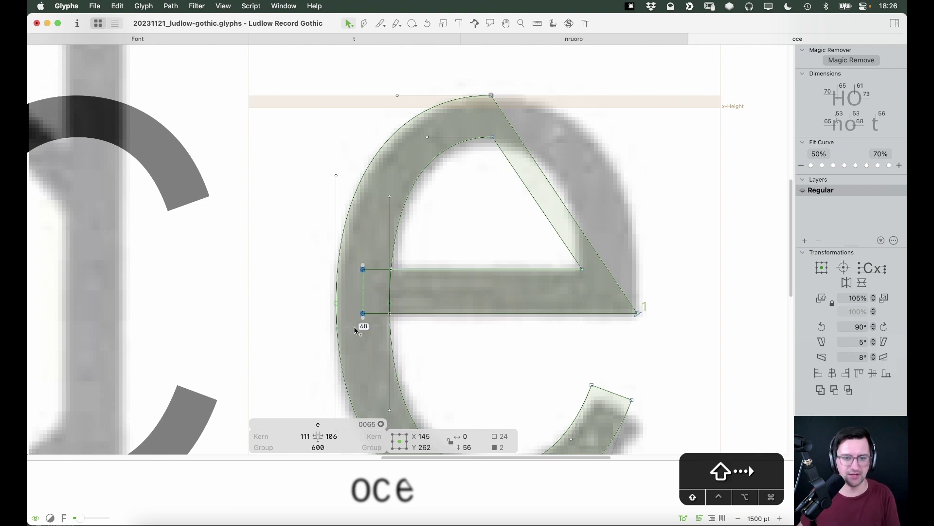
key(shift+Right)
key(Right)
key(Right)
key(Right)
key(Right)
key(Right)
Convert the two diagonal segments of the e to curves and make the inner and outer top nodes smooth.
click(491, 360)
key(space)
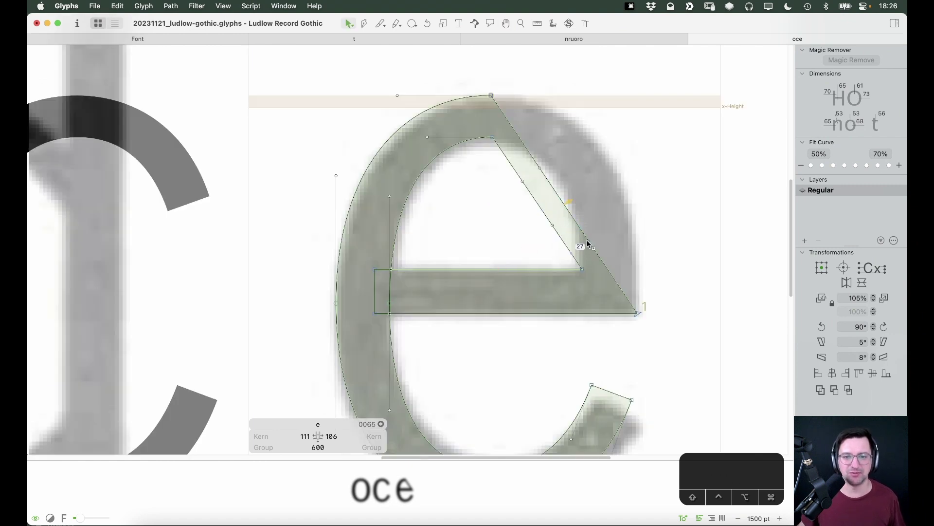
drag(485, 146, 498, 83)
key(Return)
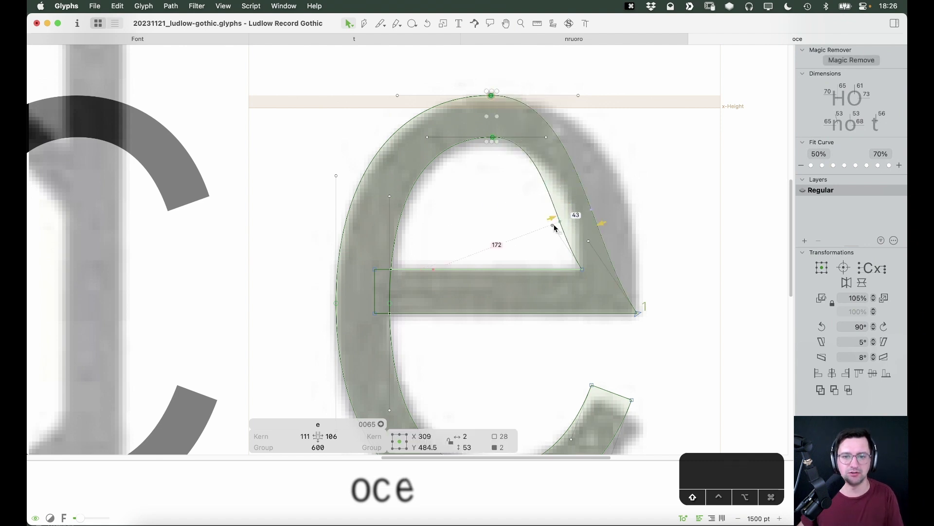
Make the right-hand curves' lower handles vertical and lengthen their top handles, to 84 units on the inner curve and 175 on the outer.
drag(570, 245, 643, 237)
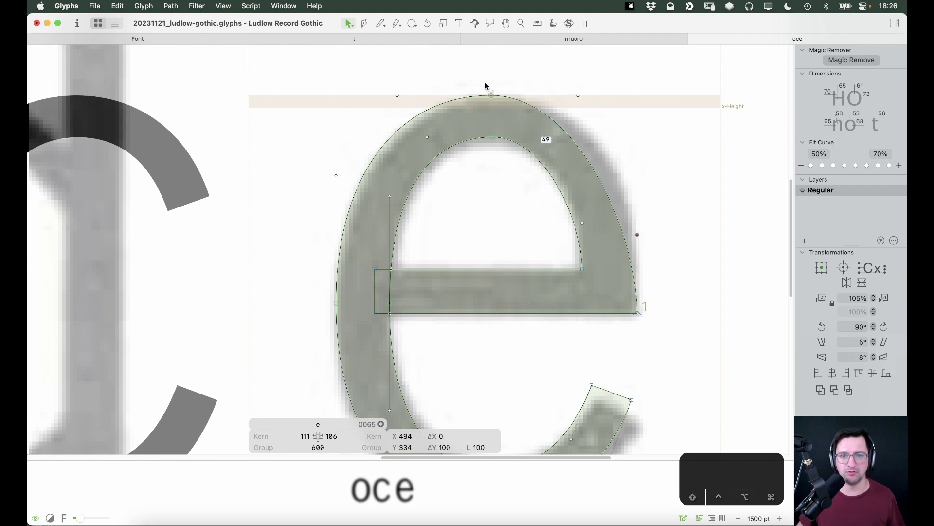
click(553, 141)
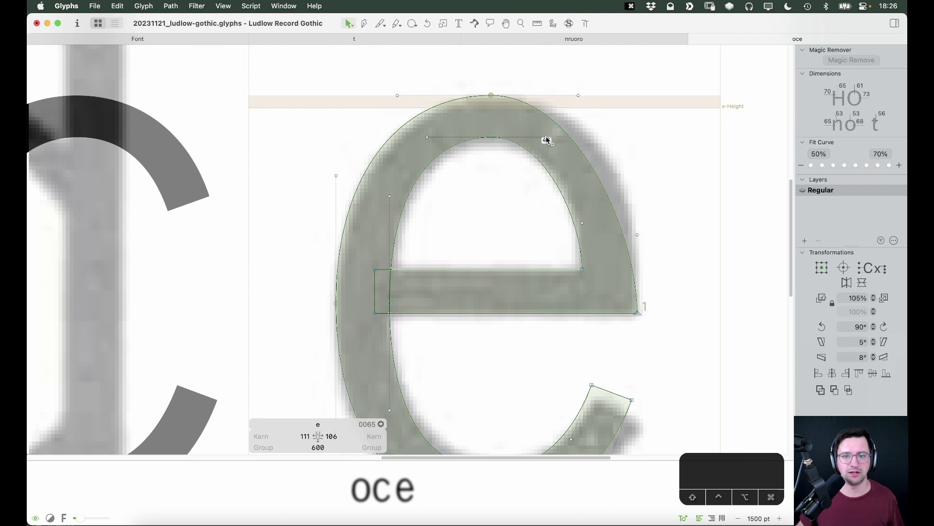
drag(547, 140, 559, 141)
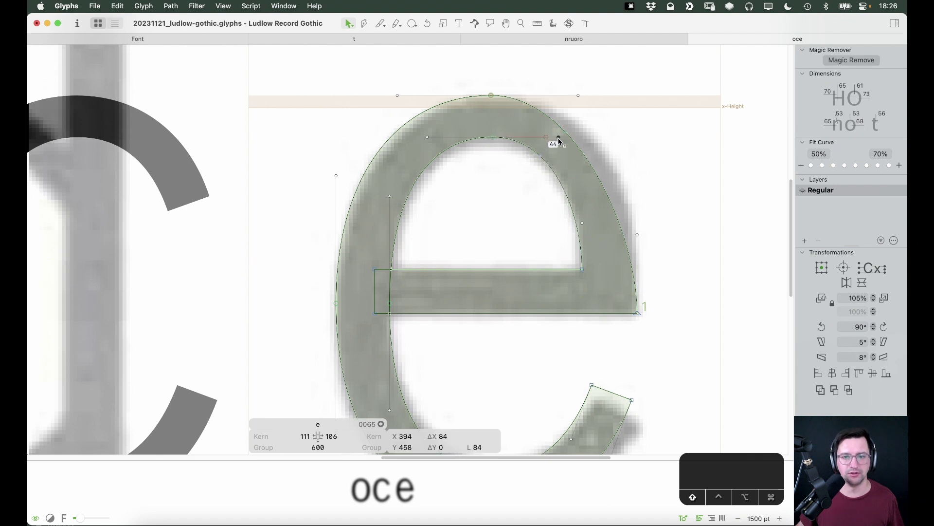
click(606, 101)
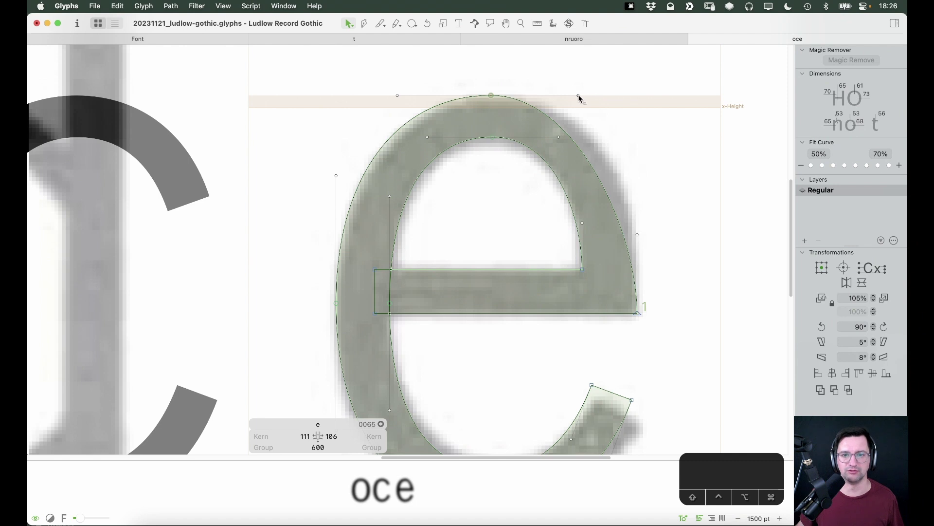
drag(578, 97, 628, 106)
Add a node on the outer curve above the crossbar's lower-right corner and place it at Y 256, with a straight vertical segment below.
key(e)
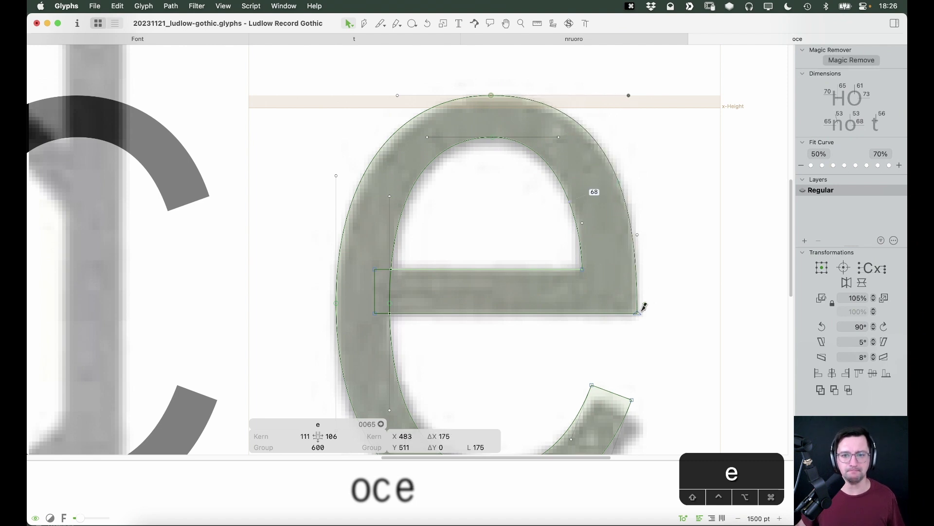
key(v)
key(e)
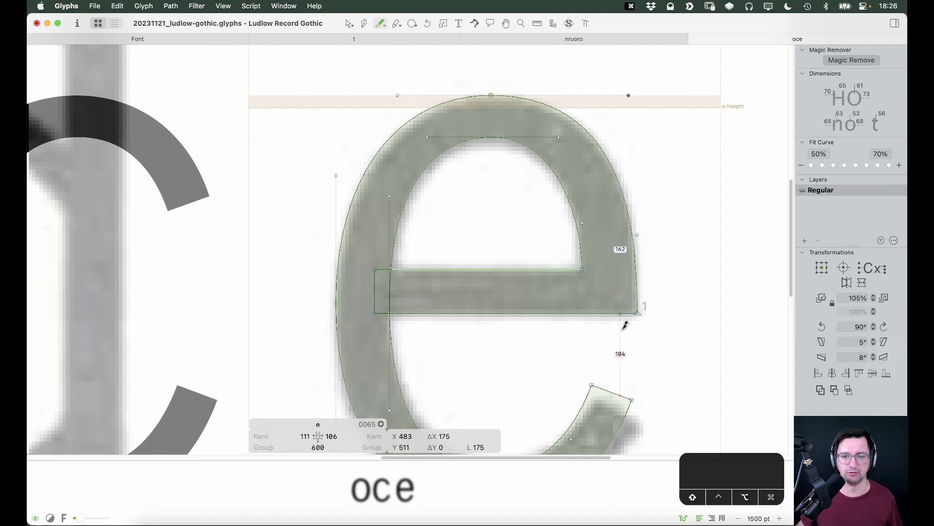
key(v)
click(637, 311)
drag(640, 288, 636, 316)
key(space)
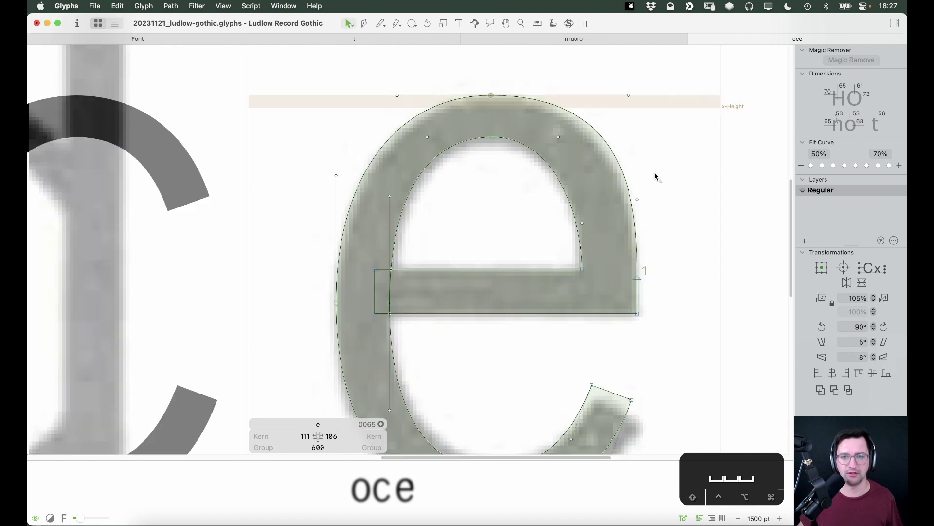
drag(637, 277, 637, 296)
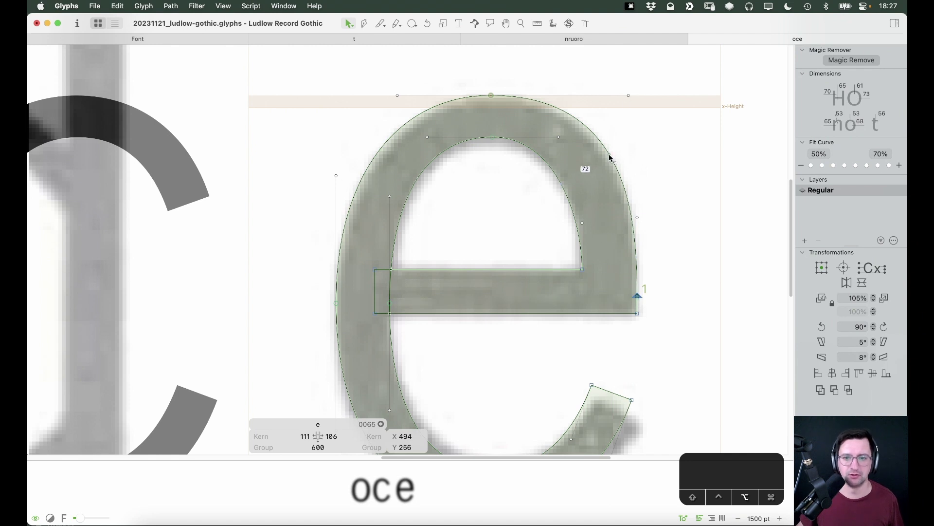
Reshape the outer upper-right curve to follow the scan, and balance its handles with the fourth Fit Curve setting between 50% and 70%.
drag(592, 142, 583, 129)
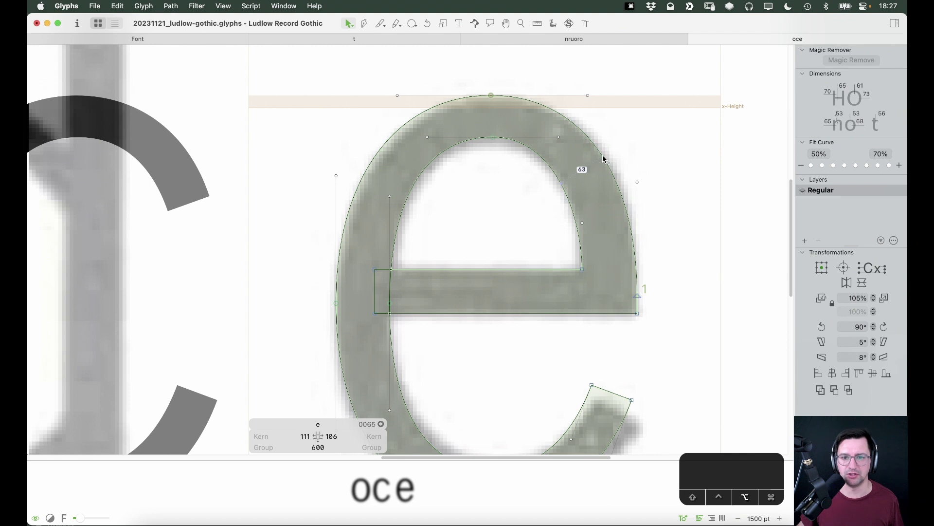
drag(604, 156, 600, 153)
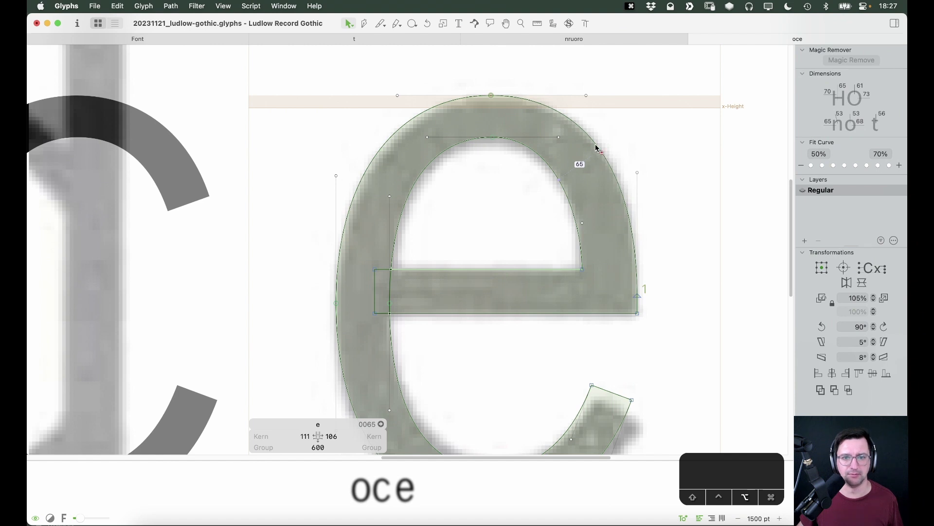
click(491, 96)
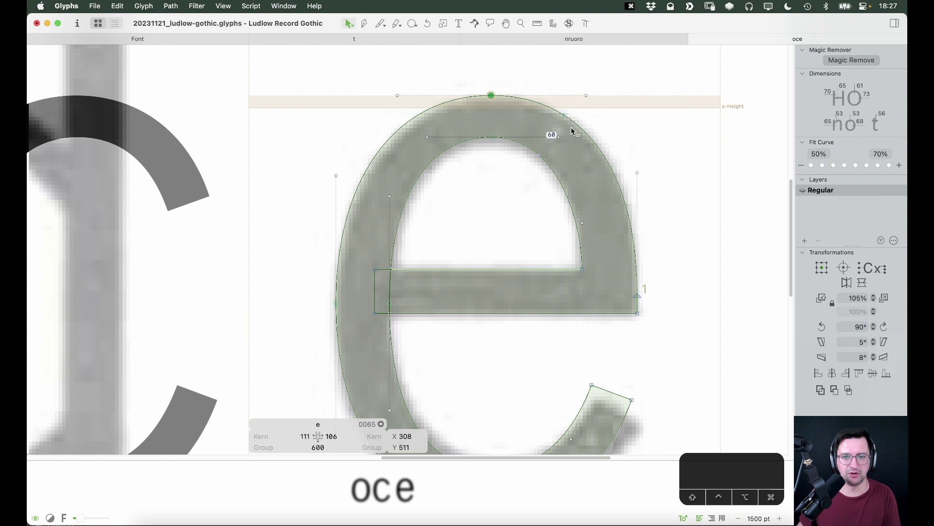
click(587, 135)
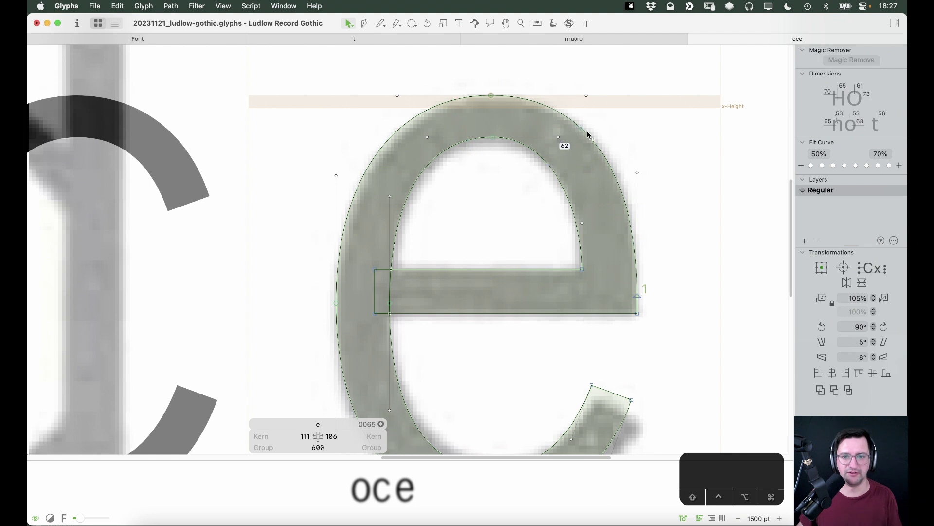
click(623, 198)
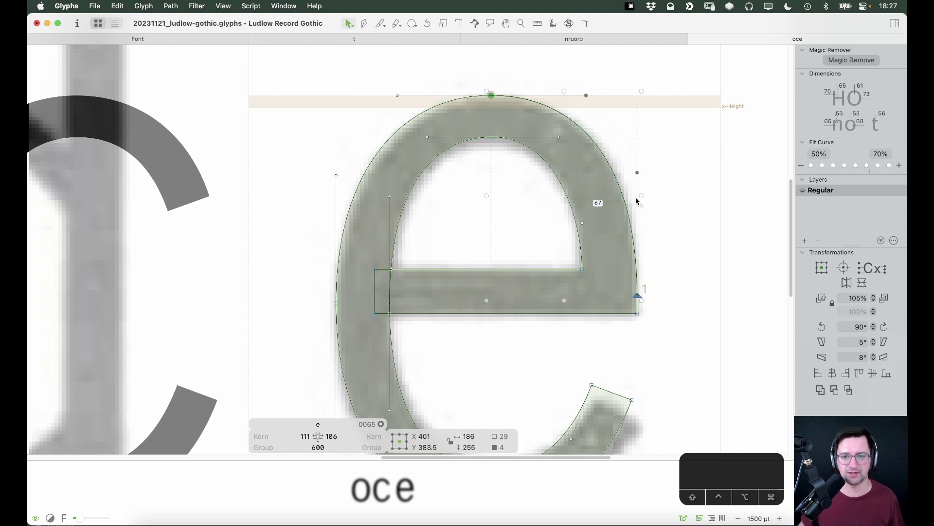
click(845, 166)
key(space)
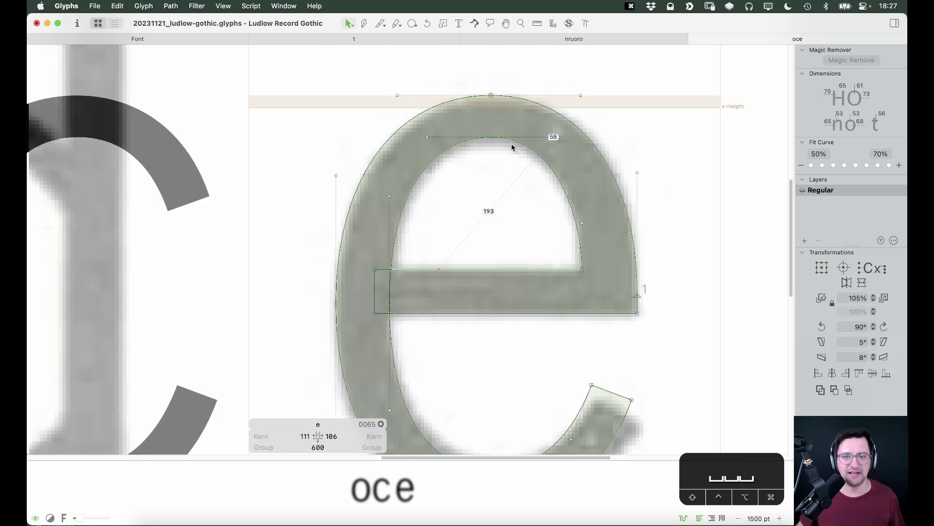
Select the counter's left and right inner curves and balance their handles with the sixth Fit Curve setting between 50% and 70%.
click(538, 157)
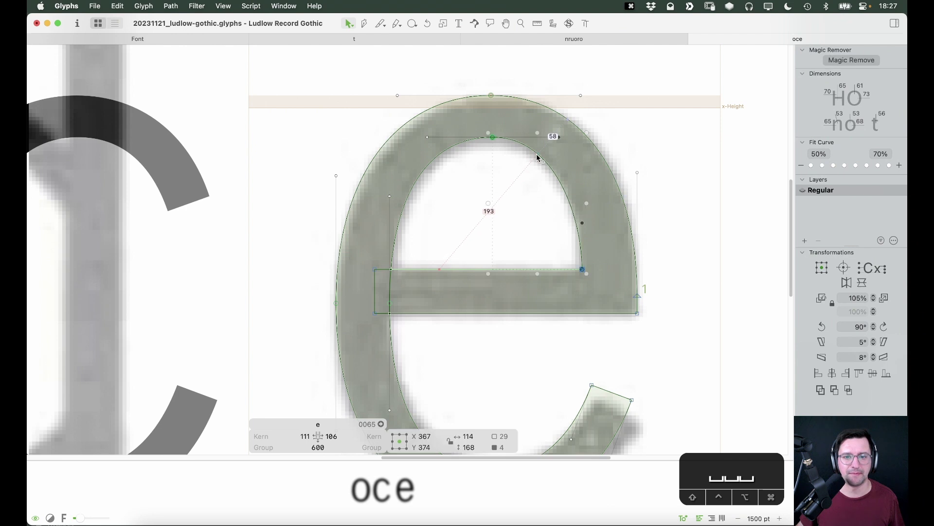
shift+click(457, 143)
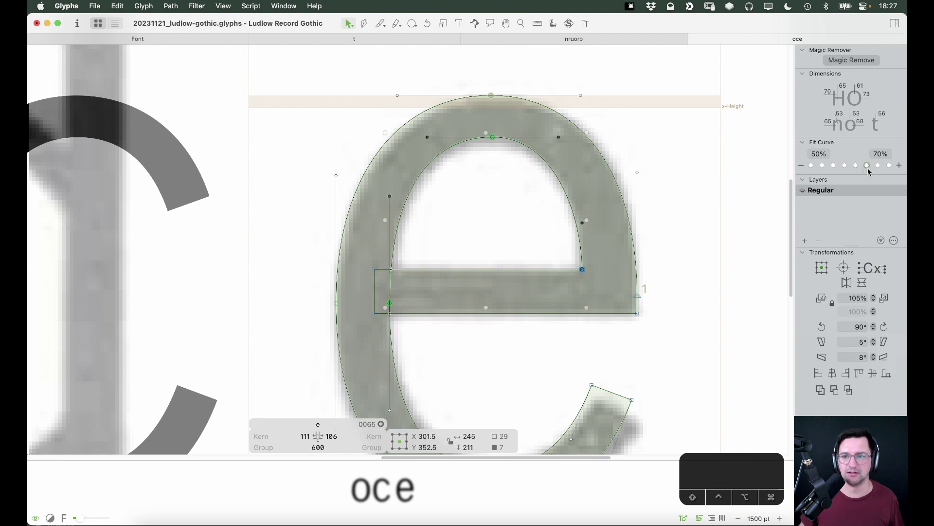
key(space)
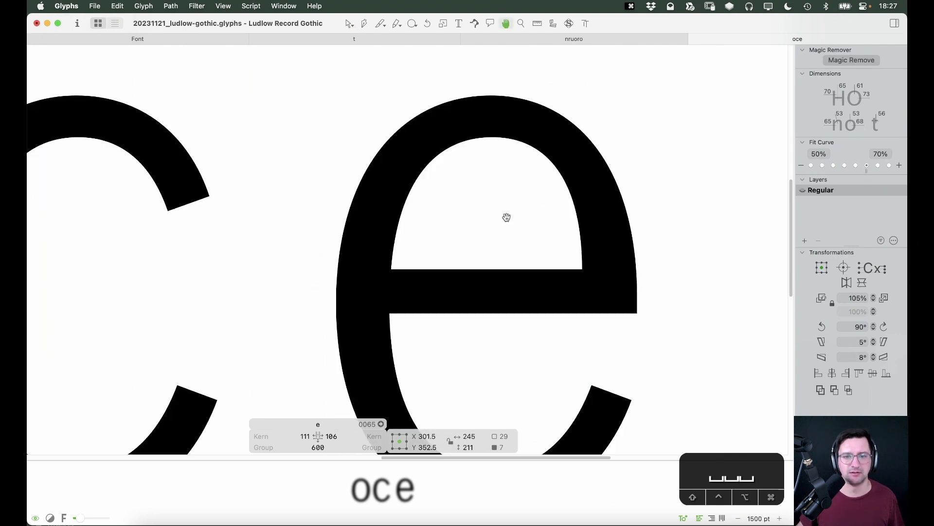
Shorten the lower handle of the counter's upper-right curve to 93 units and adjust its top handle to suit the scan.
drag(506, 217, 547, 206)
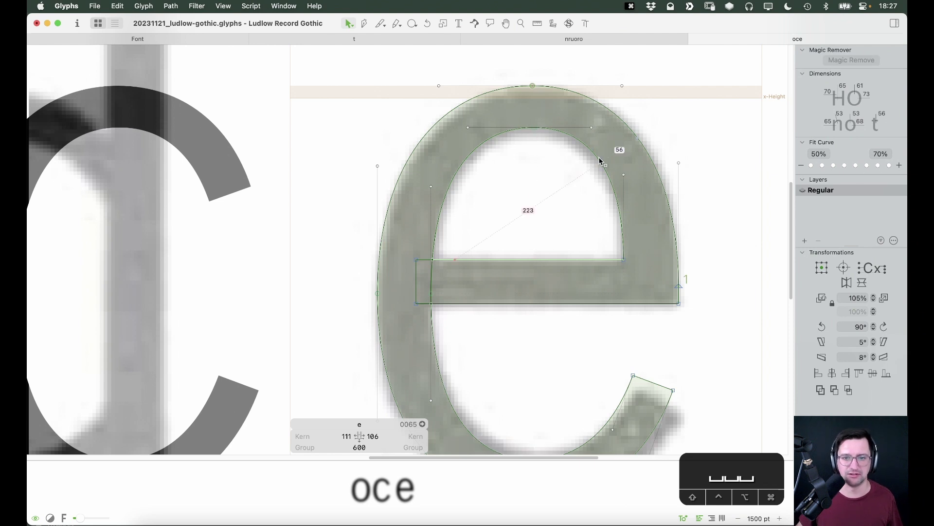
drag(624, 175, 624, 185)
click(591, 128)
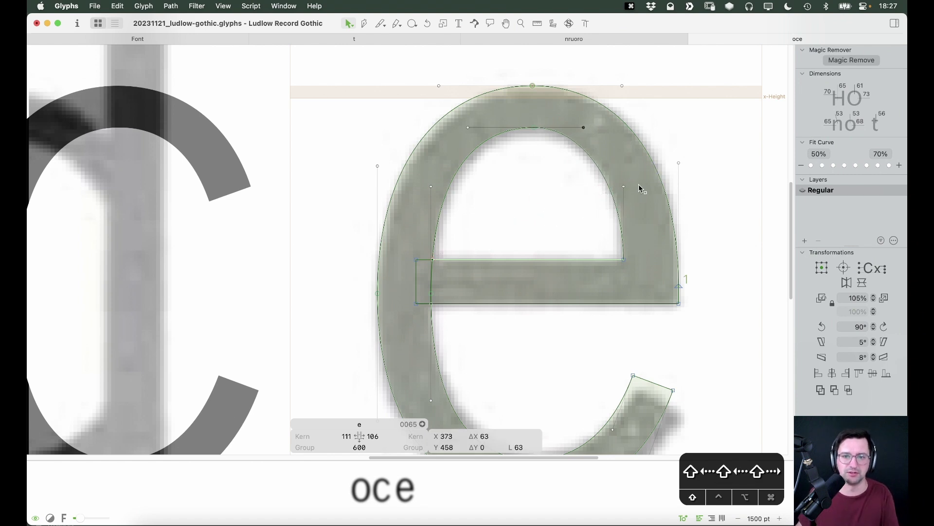
key(shift+Tab)
key(shift+Tab)
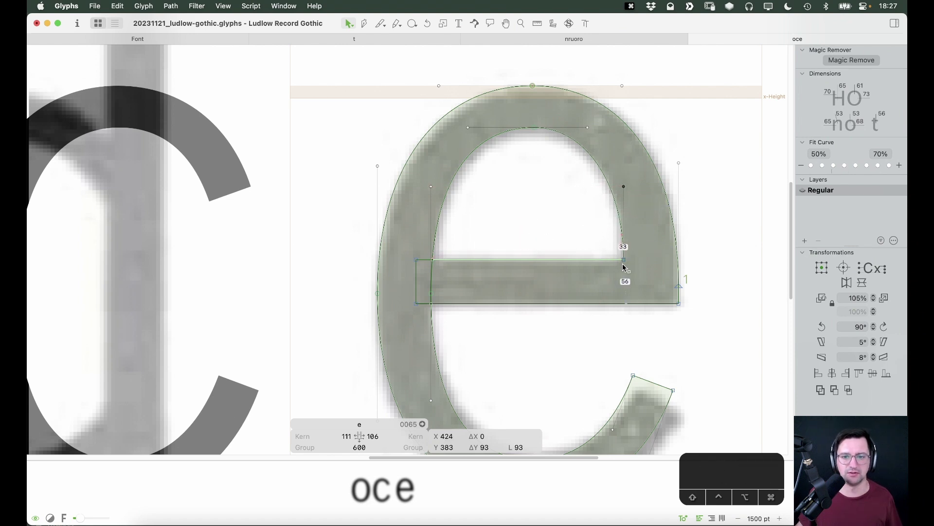
Add a node on the counter's right curve just above the crossbar, with a straight vertical segment below it, and preview the shape.
key(p)
key(v)
mouse_move(624, 258)
mouse_down()
mouse_move(623, 242)
mouse_move(627, 261)
mouse_up()
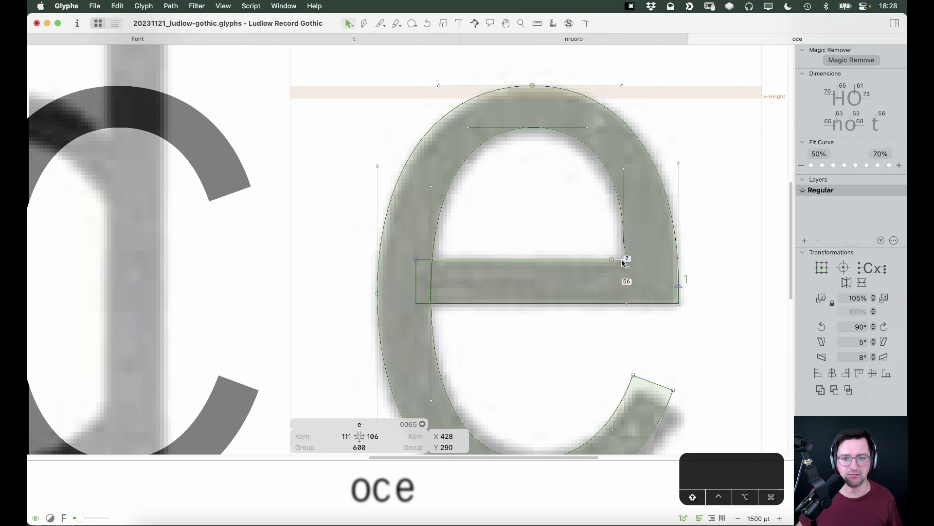
key(space)
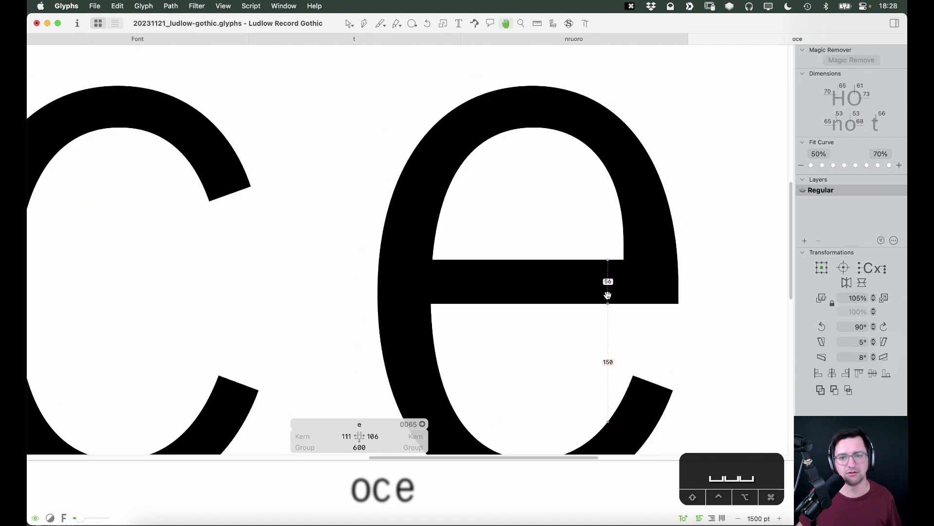
Move the outer vertical segment at the crossbar's right end 3 units inward to X 491.
click(680, 296)
key(Left)
key(Left)
key(Left)
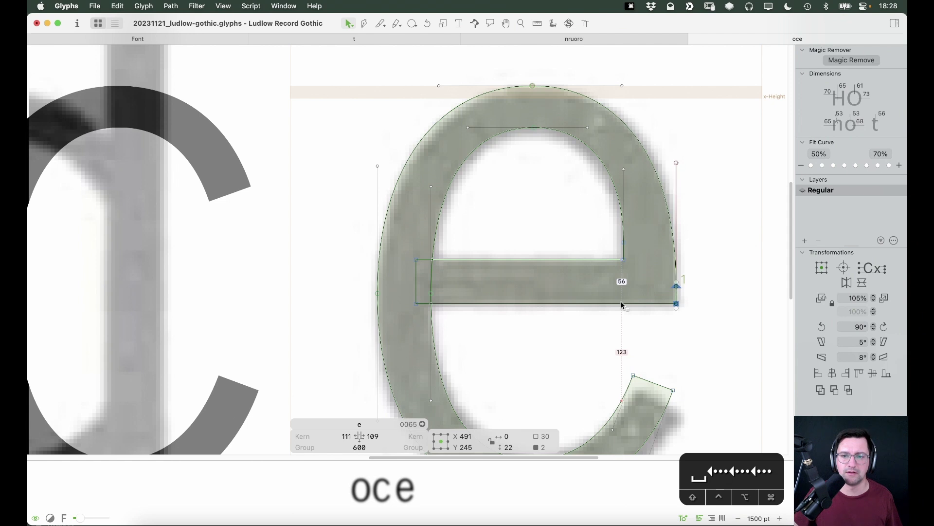
Lower the node on the counter's right side slightly towards the crossbar and preview the filled letter.
click(633, 246)
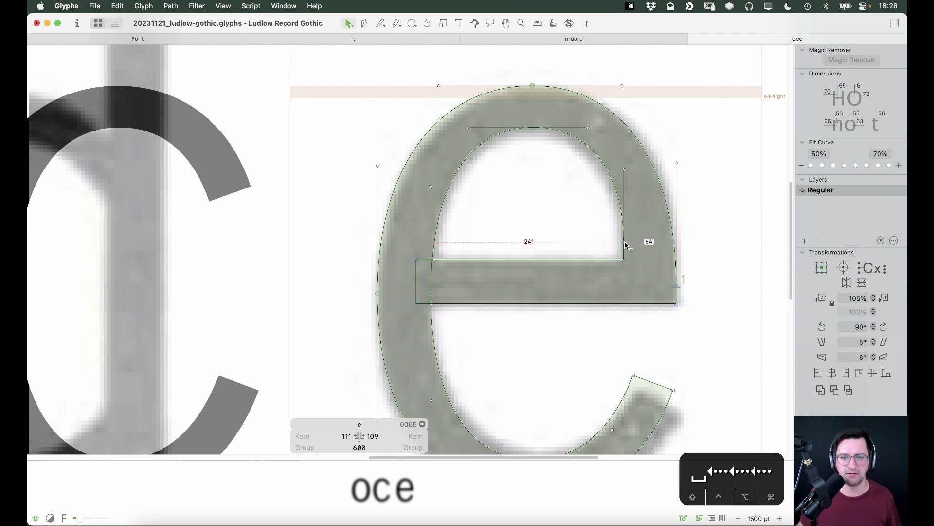
drag(626, 243, 626, 247)
key(space)
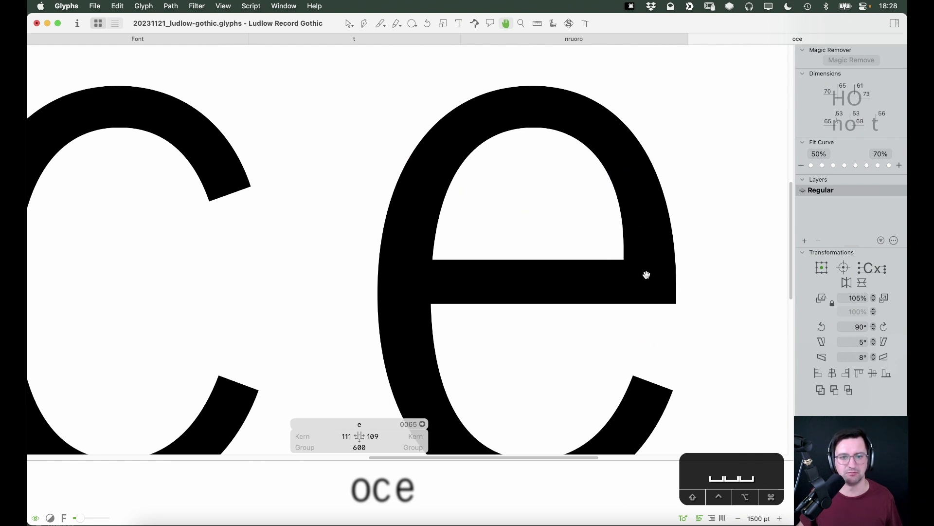
key(space)
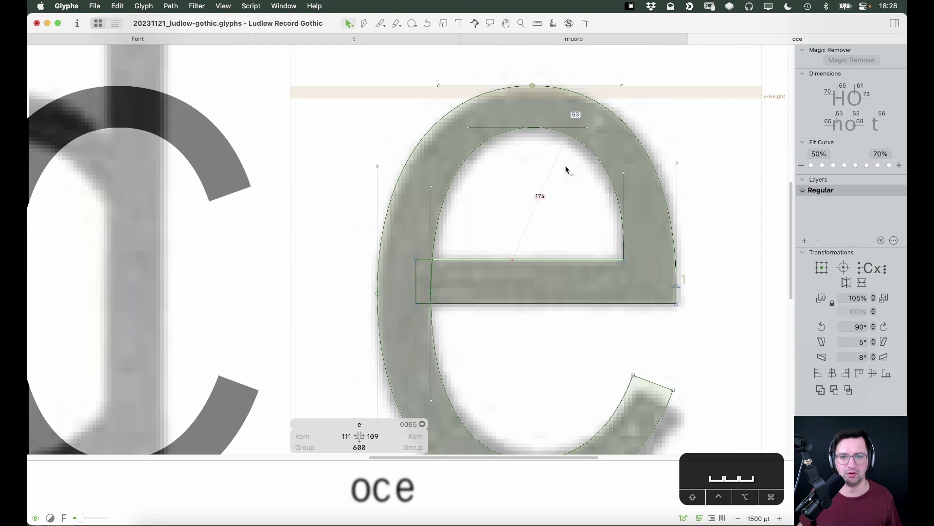
Balance the upper-right curves with Fit Curve between 50% and 70%, using the sixth setting inside and the seventh outside.
click(591, 163)
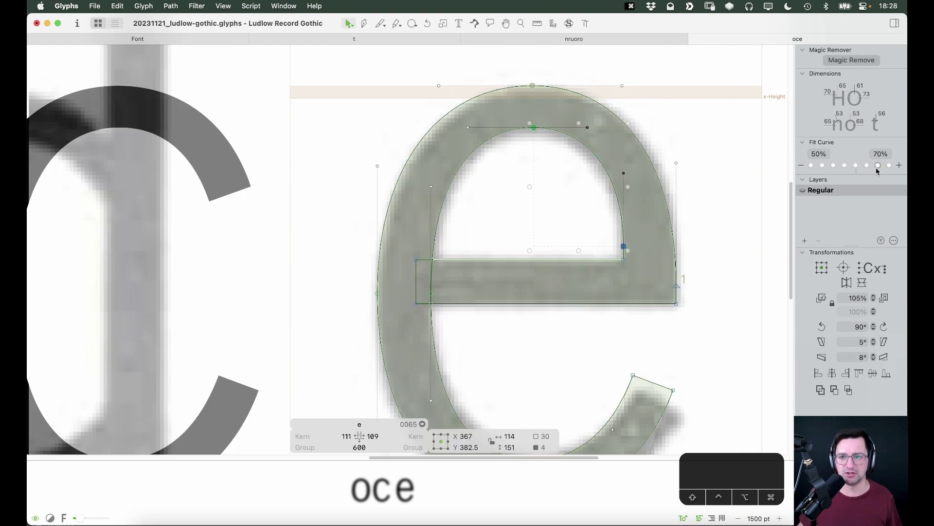
key(space)
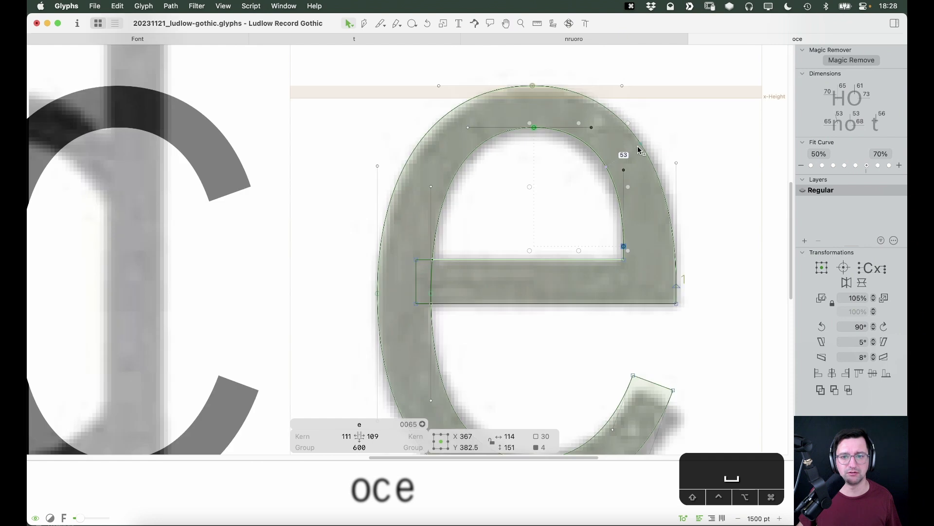
click(646, 148)
click(646, 152)
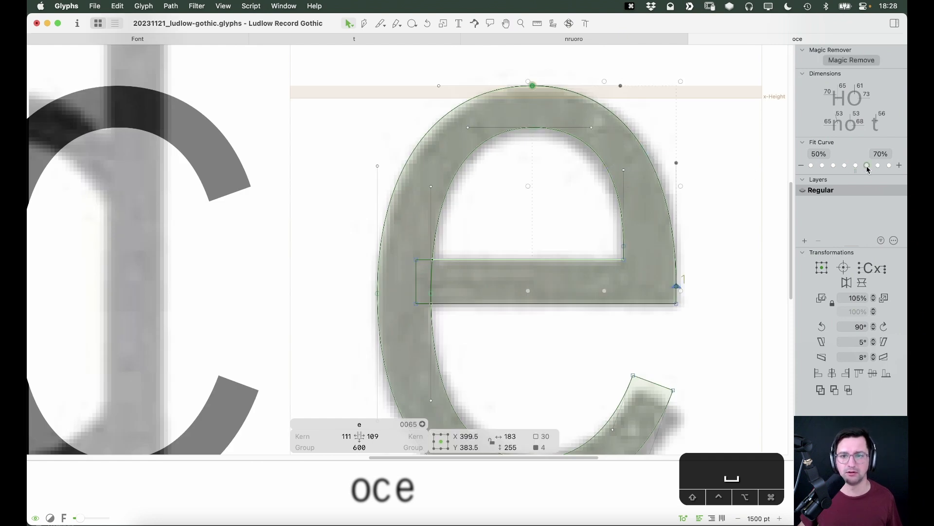
click(879, 166)
key(space)
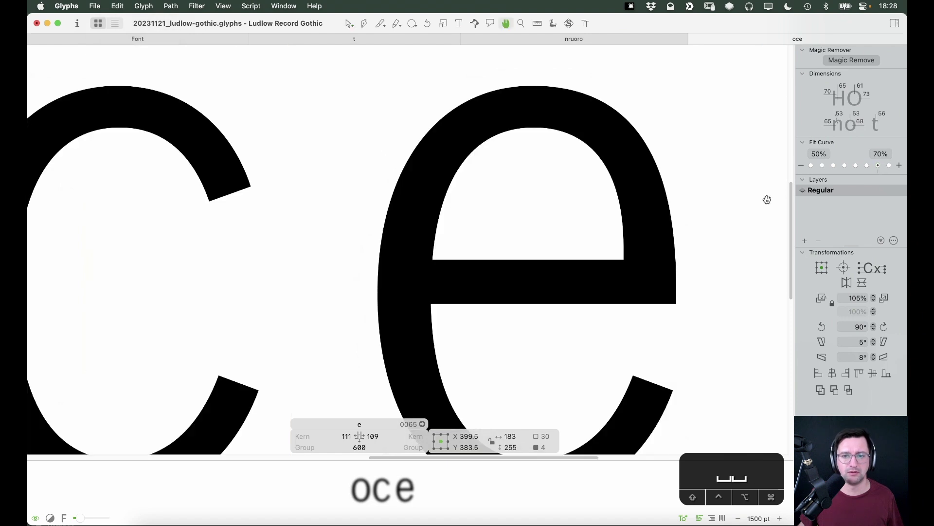
Move the two nodes at the crossbar's outer right end to X 486 while keeping the curve handle in place, and preview the shape.
drag(740, 210, 690, 205)
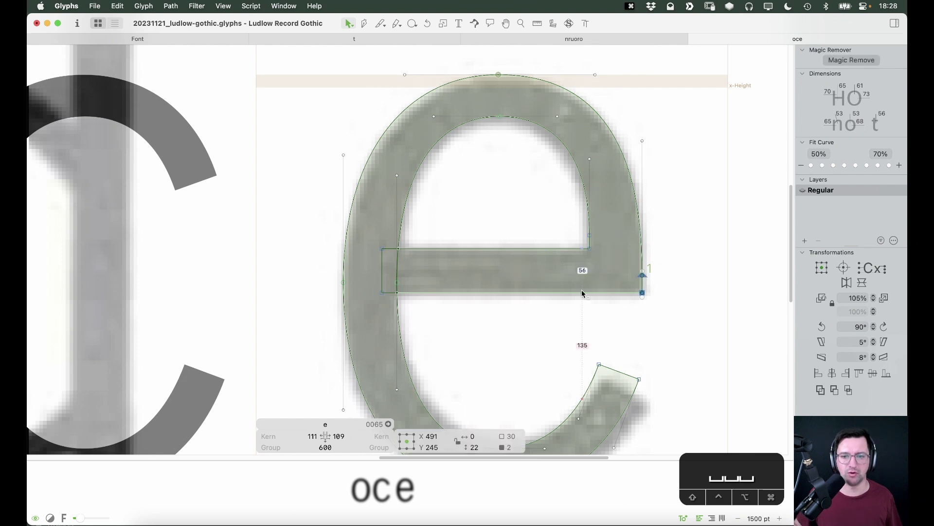
key(space)
key(alt+shift+Left)
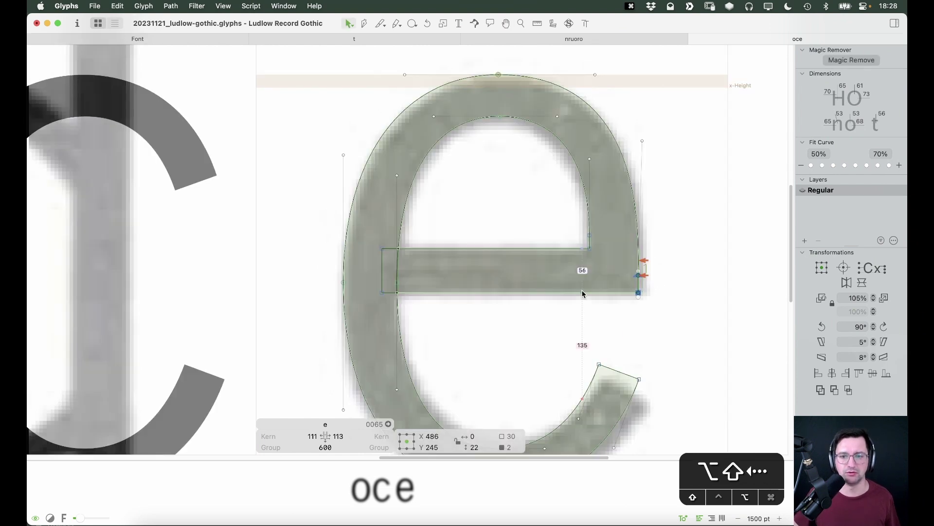
key(alt+shift+Right)
key(alt+shift+Left)
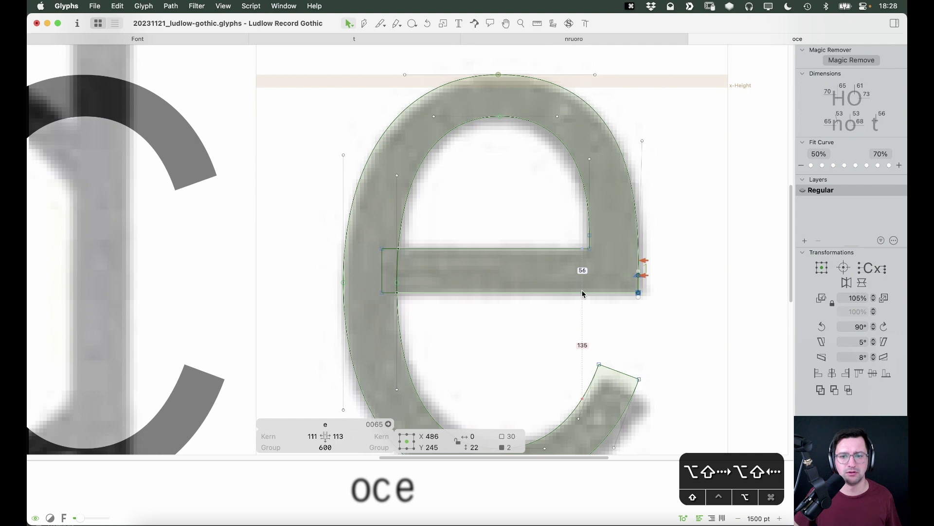
key(space)
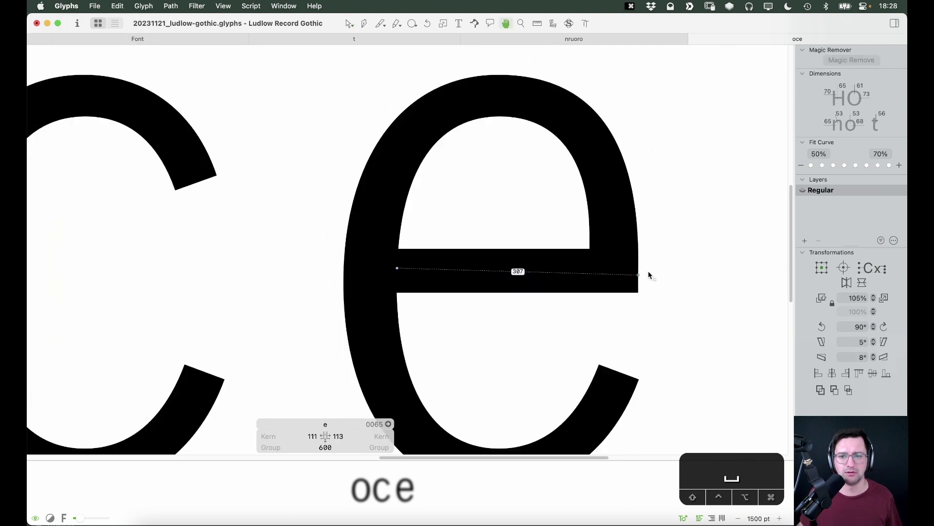
Delete the extra node above the crossbar's lower-right corner and lean the outer curve's lower handle outward to X 501.
key(BackSpace)
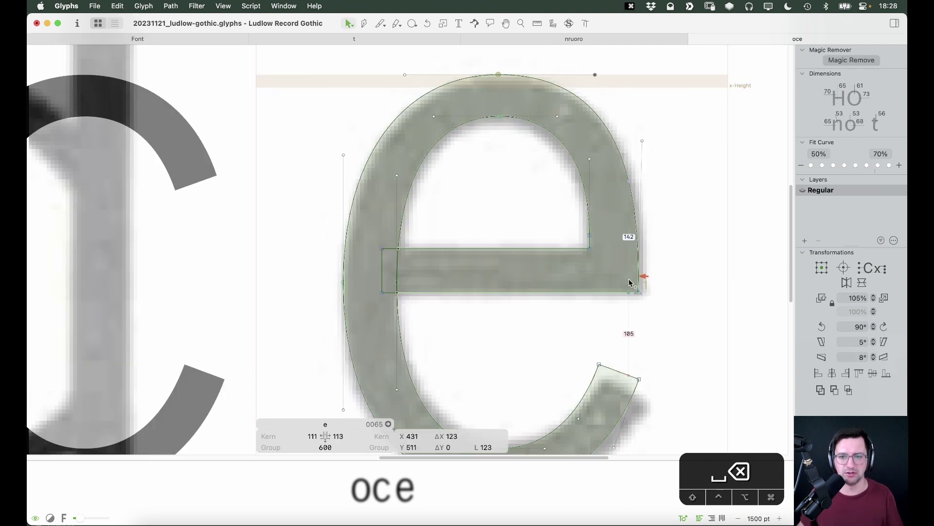
click(643, 140)
key(shift+Right)
key(shift+Right)
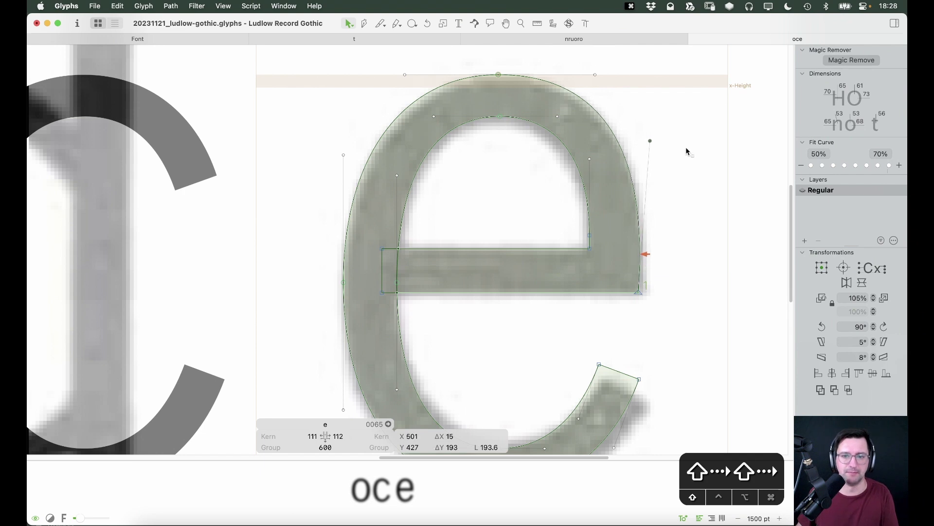
key(space)
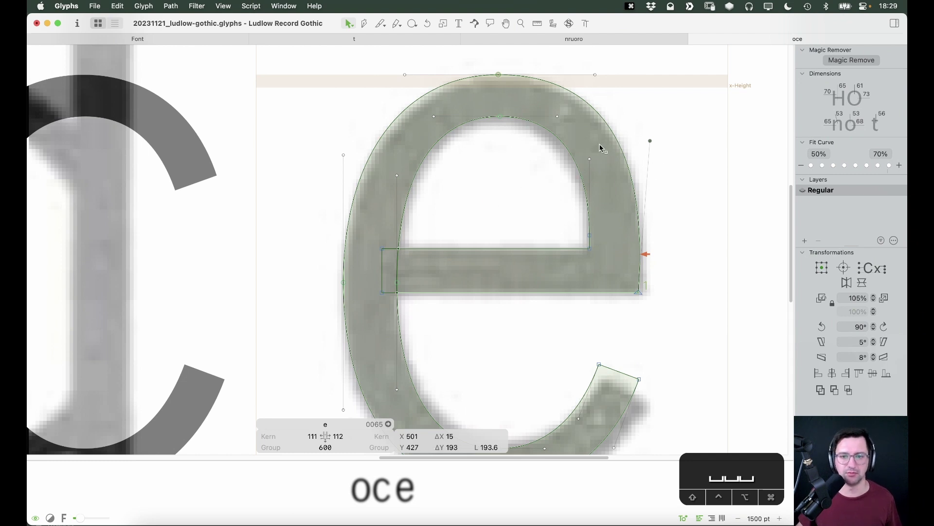
Delete the extra node on the counter's right side and move the curve's lower handle 5 units outward.
click(590, 235)
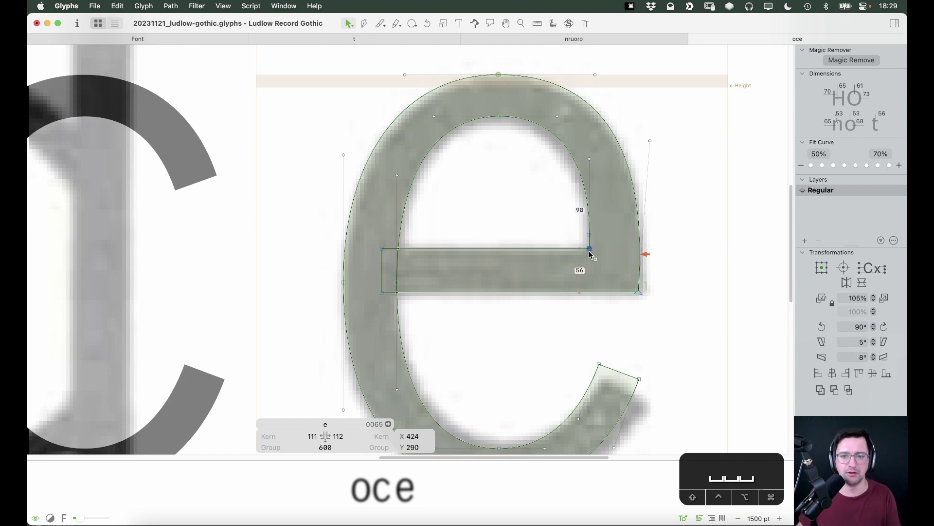
key(BackSpace)
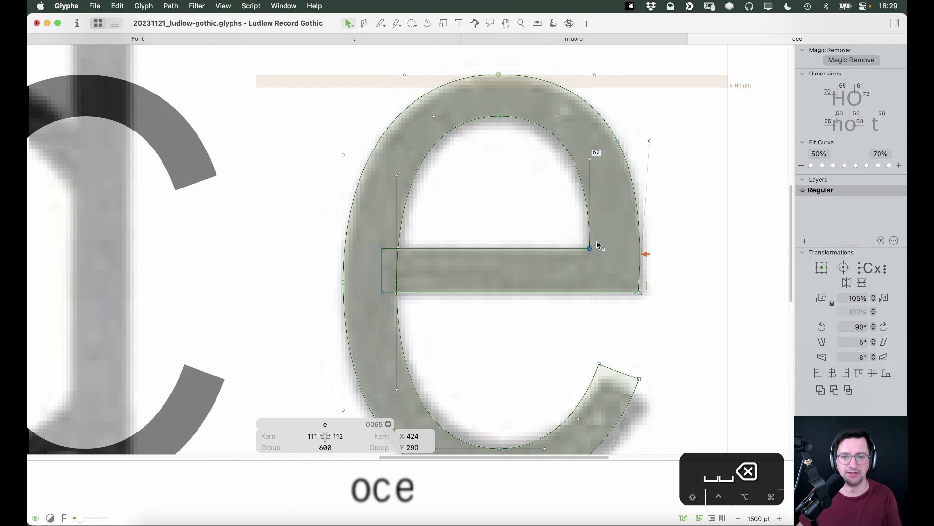
click(590, 158)
key(Right)
key(Right)
key(Right)
key(Right)
key(Right)
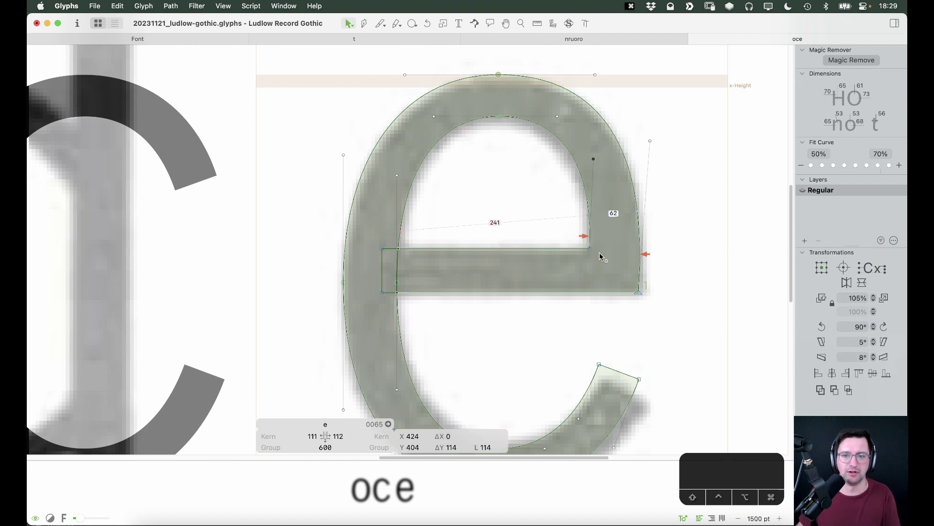
Try the counter's lower-right corner at X 419 with its curve handle leaning further outward, and preview the shape.
key(shift+Tab)
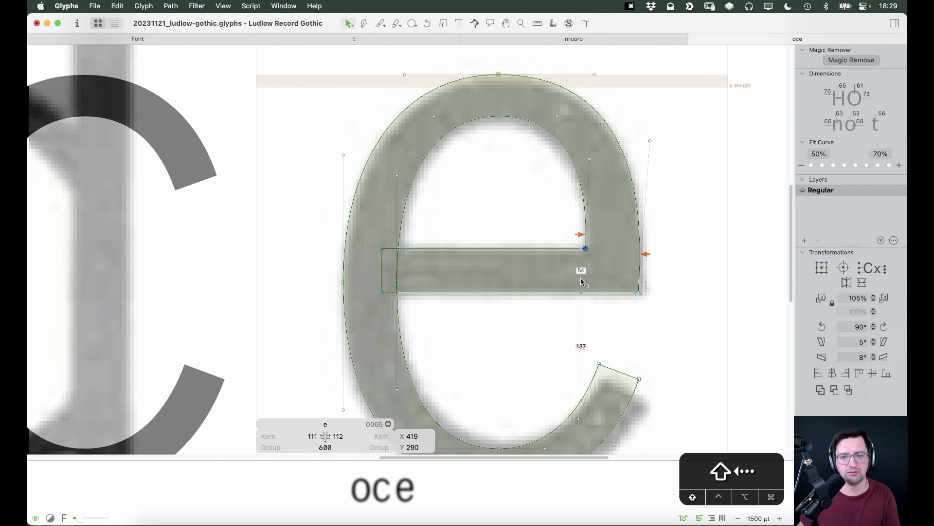
key(Caps_Lock)
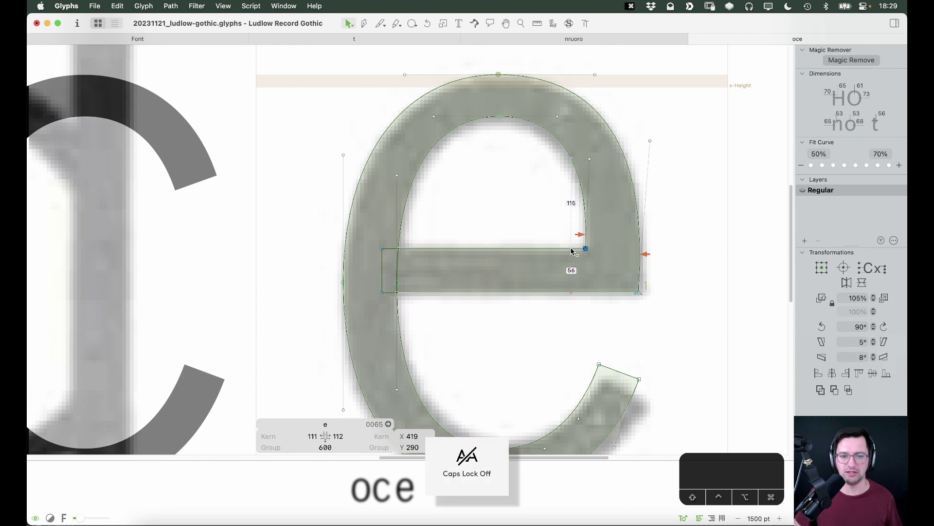
key(shift+Right)
key(alt+shift+Left)
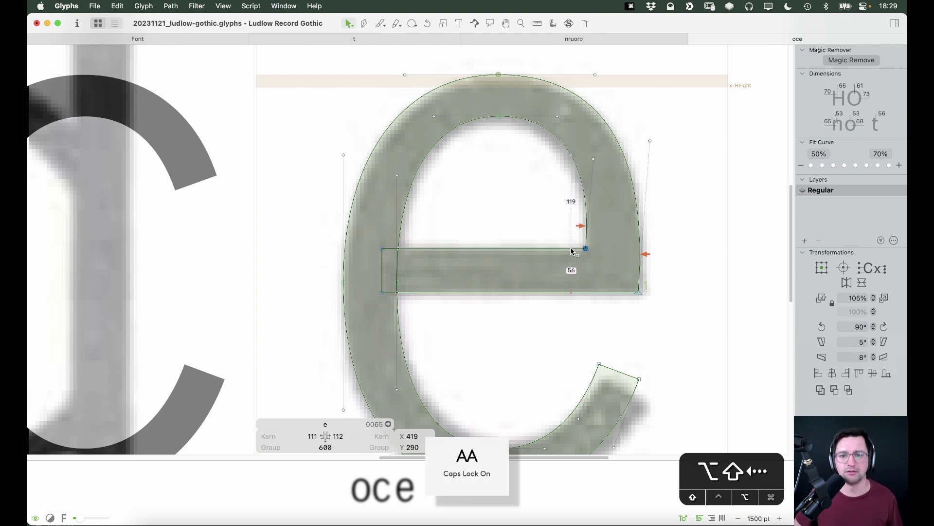
key(shift+Right)
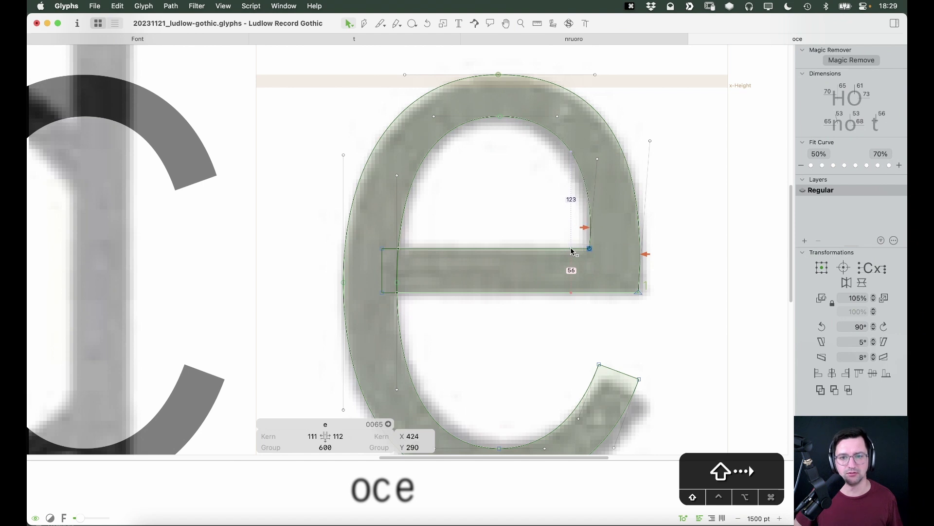
key(space)
scroll(709, 216, down, 2)
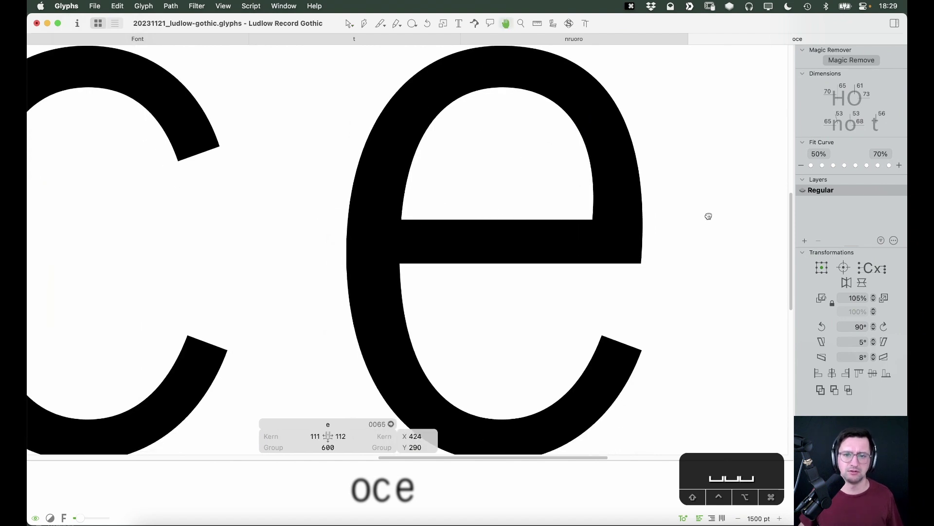
scroll(708, 217, up, 2)
key(space)
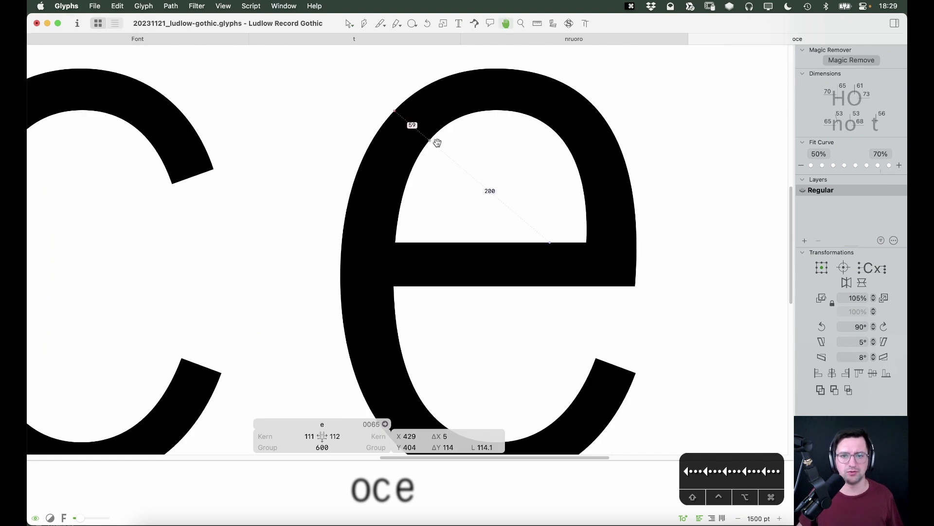
Move the crossbar's lower-right corner to X 481 and its curve handle outward to X 506, comparing the filled preview with the scan.
key(space)
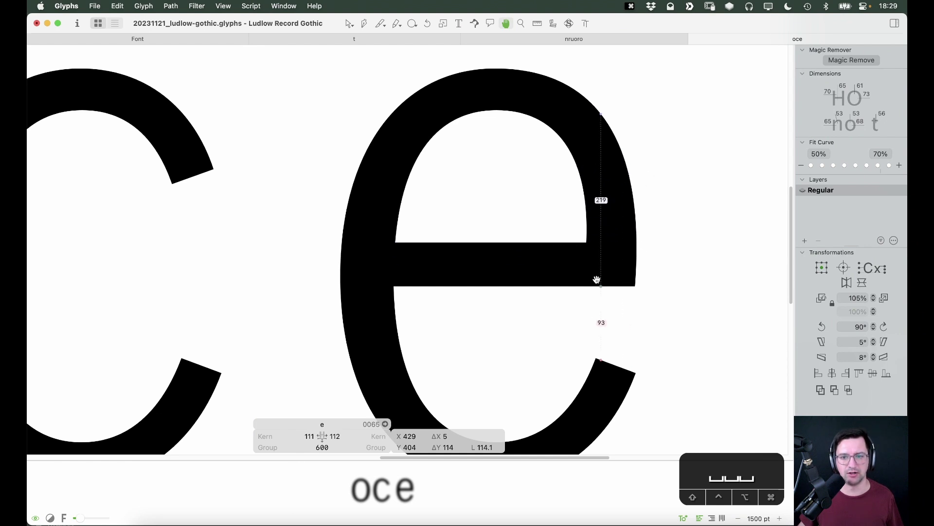
key(space)
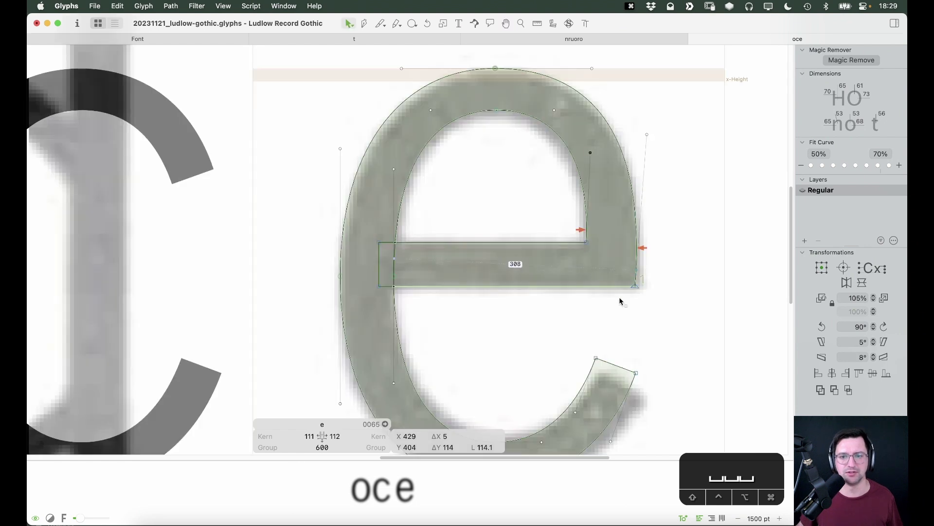
key(space)
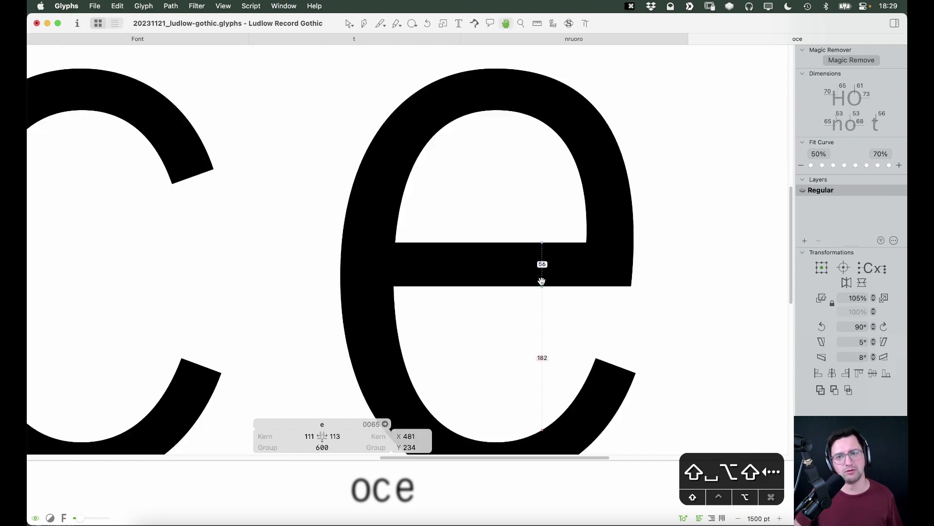
key(space)
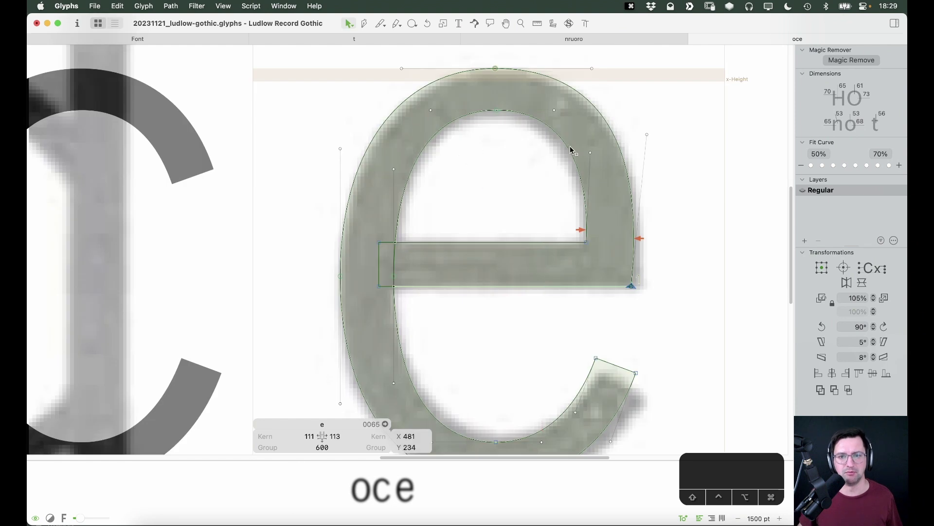
key(space)
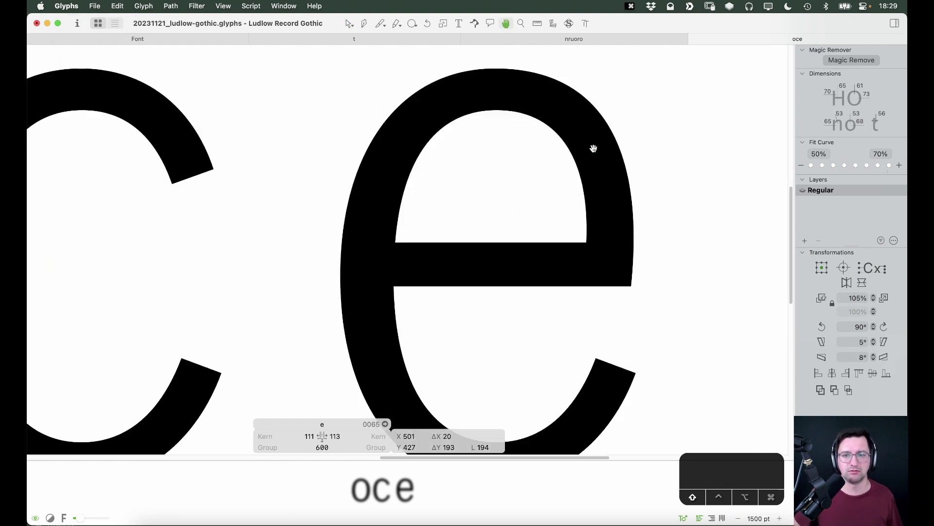
key(space)
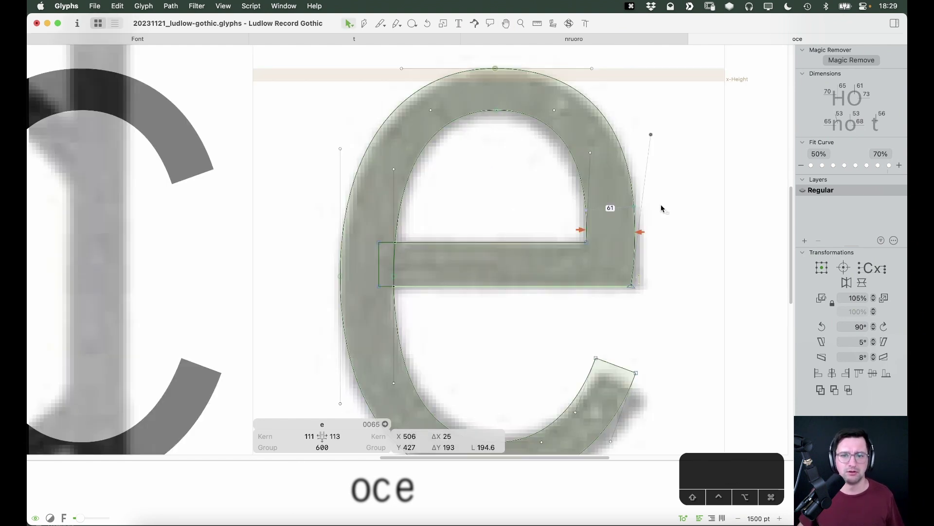
Undo the last moves of the crossbar's lower-right corner and its curve handle, and preview the filled e beside the o and c.
key(super+z)
key(super+z)
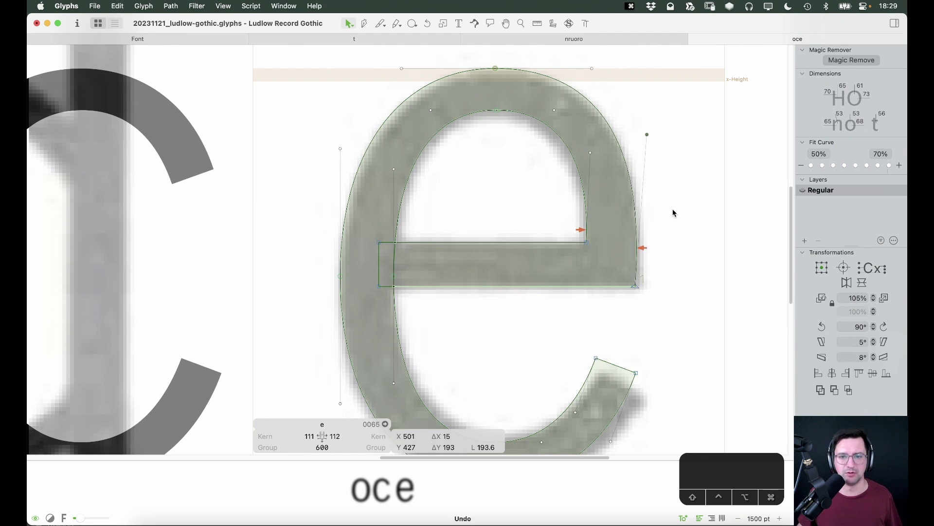
key(space)
key(space)
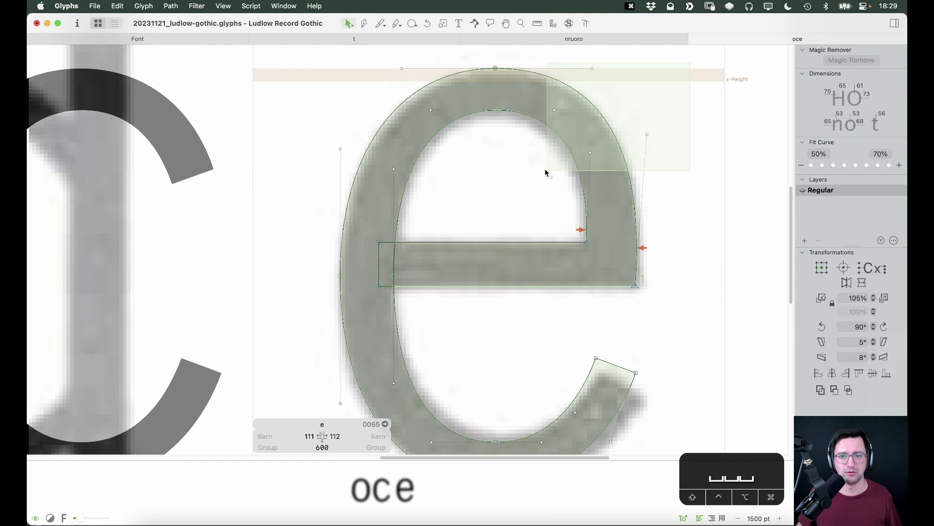
key(space)
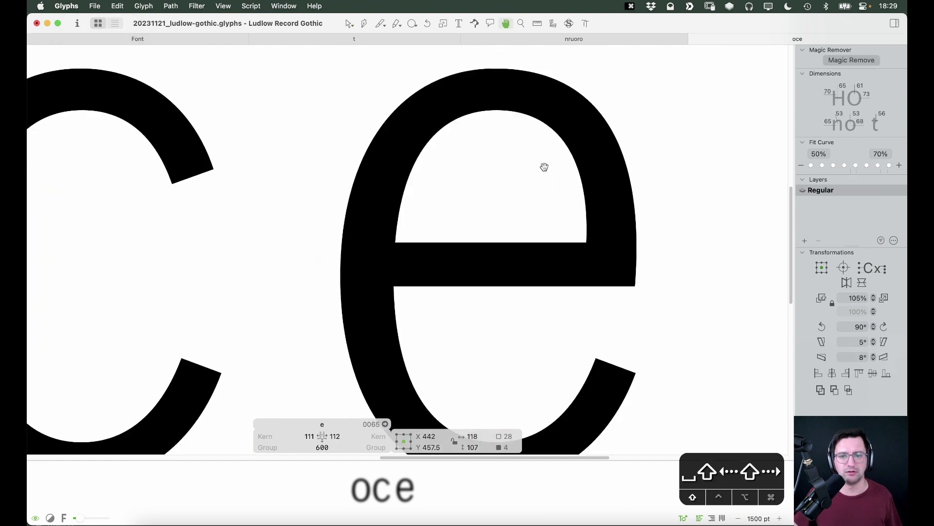
key(space)
click(706, 67)
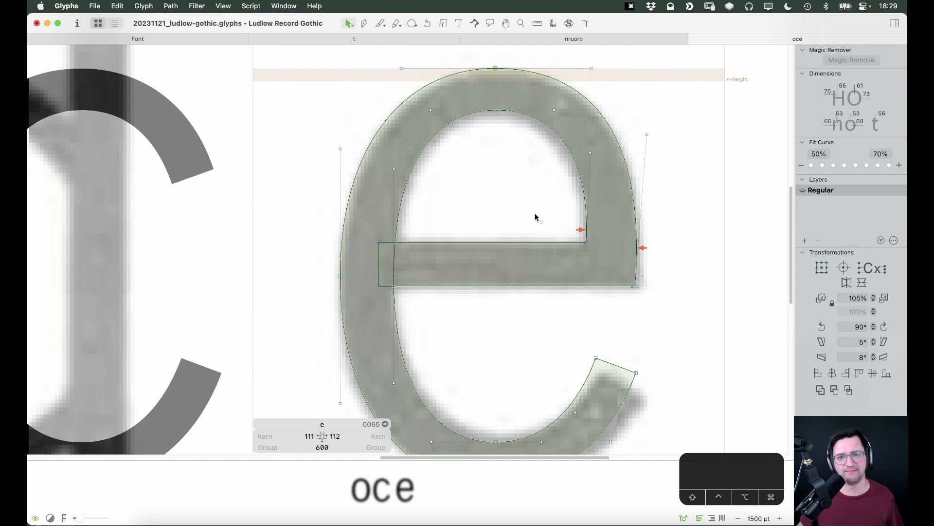
key(space)
key(super+minus)
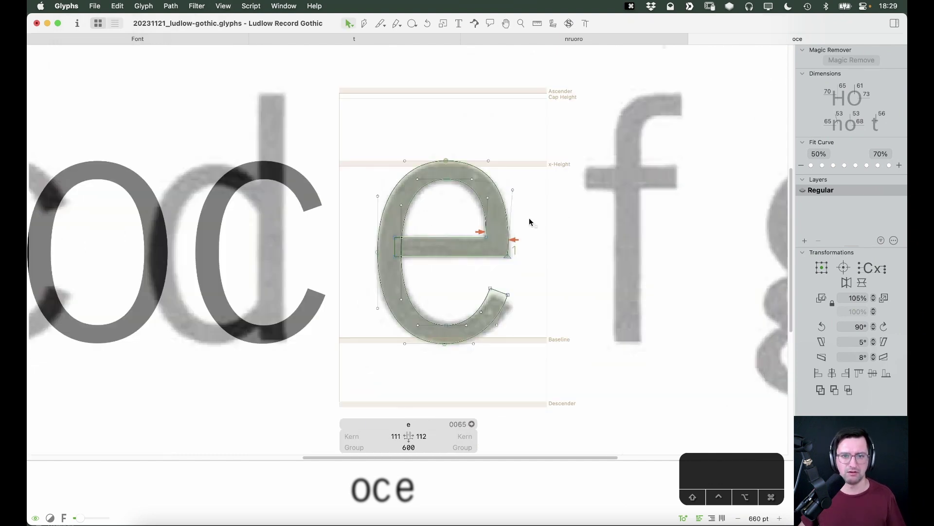
key(space)
drag(577, 231, 604, 234)
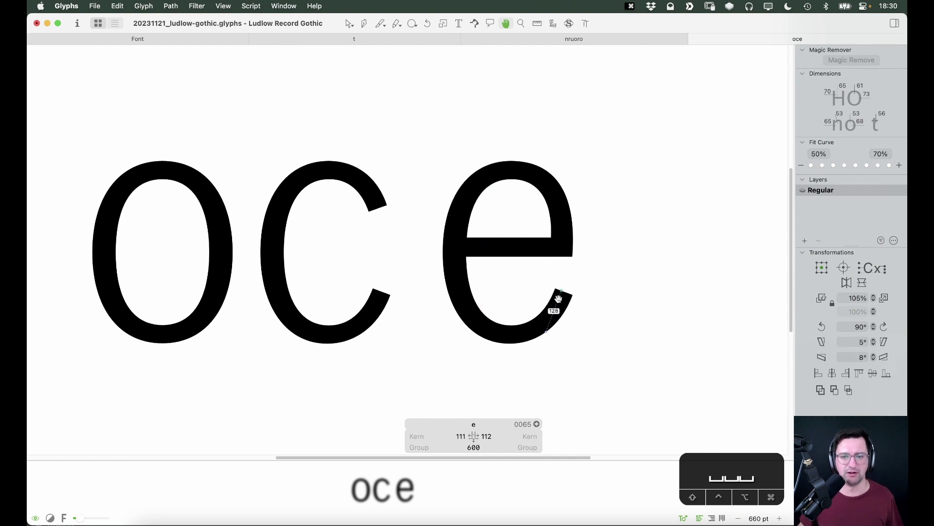
Move the crossbar's lower-right corner inward to about X 482, independently of its curve handle, and preview the shape.
key(z)
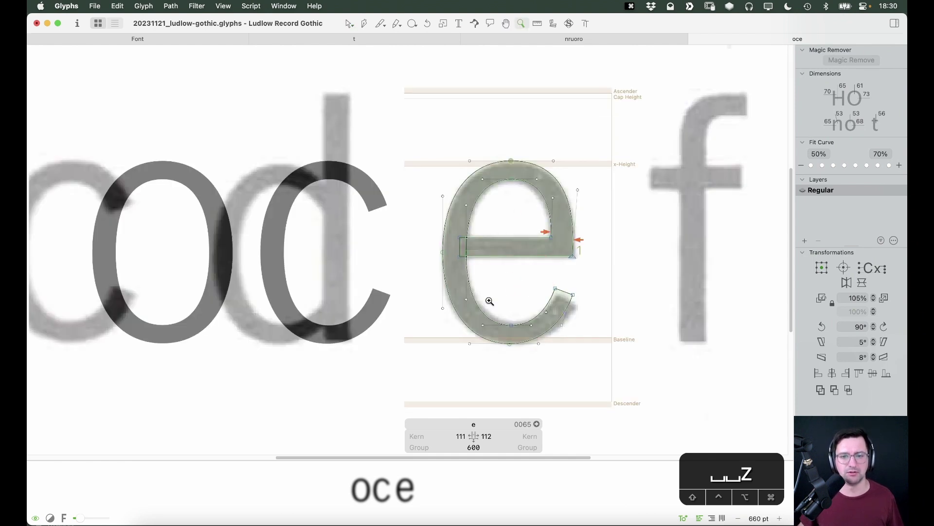
click(492, 298)
key(v)
key(shift+space)
scroll(561, 282, up, 3)
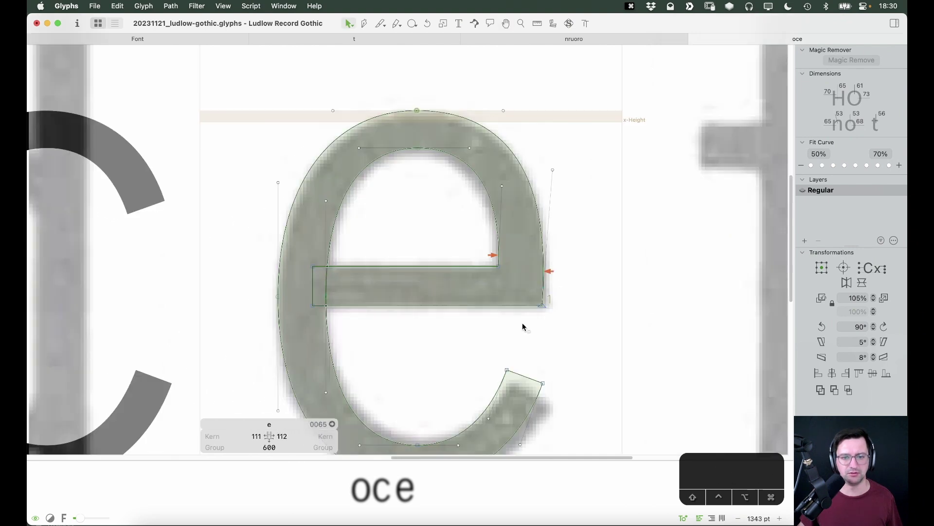
key(alt+Left)
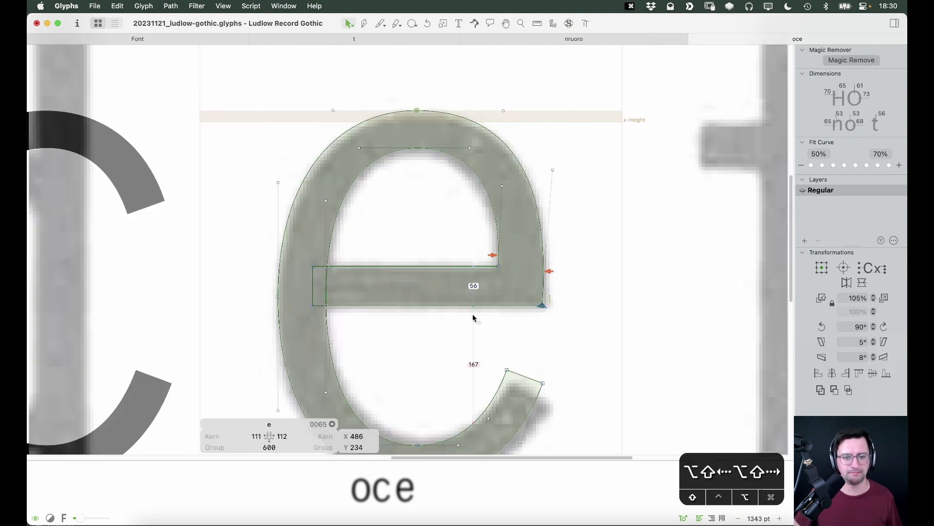
key(alt+Left)
key(alt+Left)
key(alt+Left)
key(alt+Left)
key(alt+Left)
key(alt+Left)
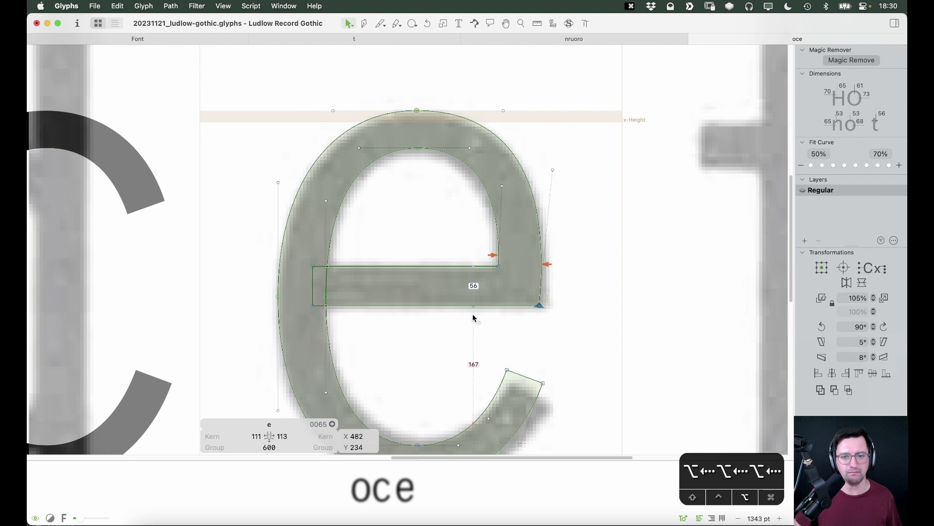
key(space)
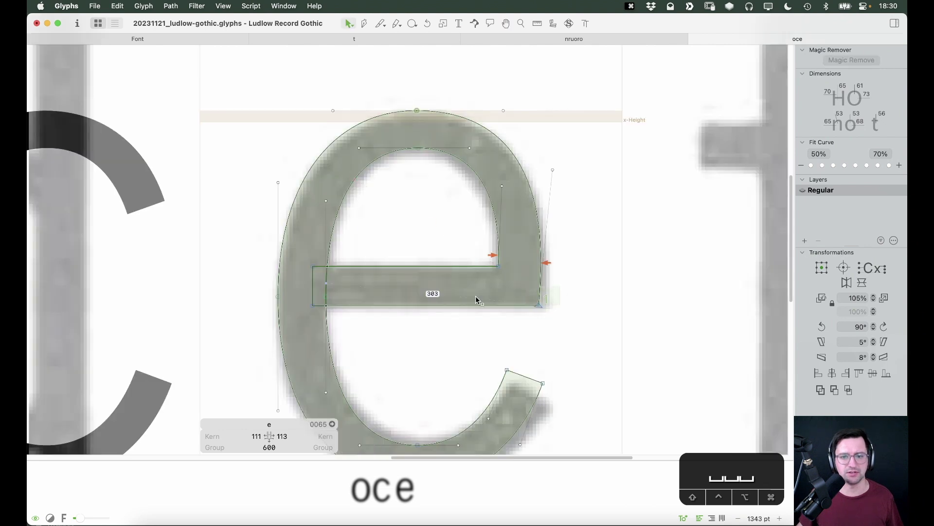
Shift the crossbar's lower-right corner outward to X 487 together with its curve handle, checking the filled preview.
key(space)
key(Right)
key(Right)
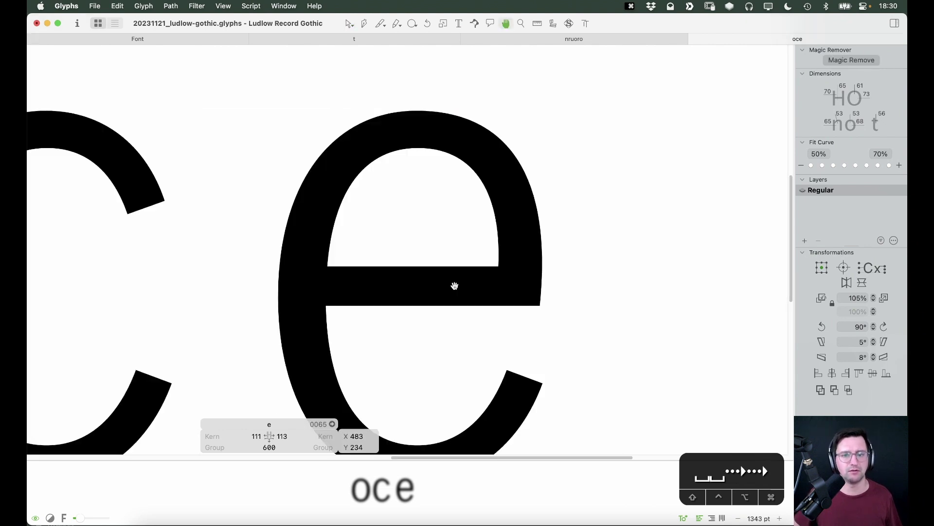
key(Right)
key(Right)
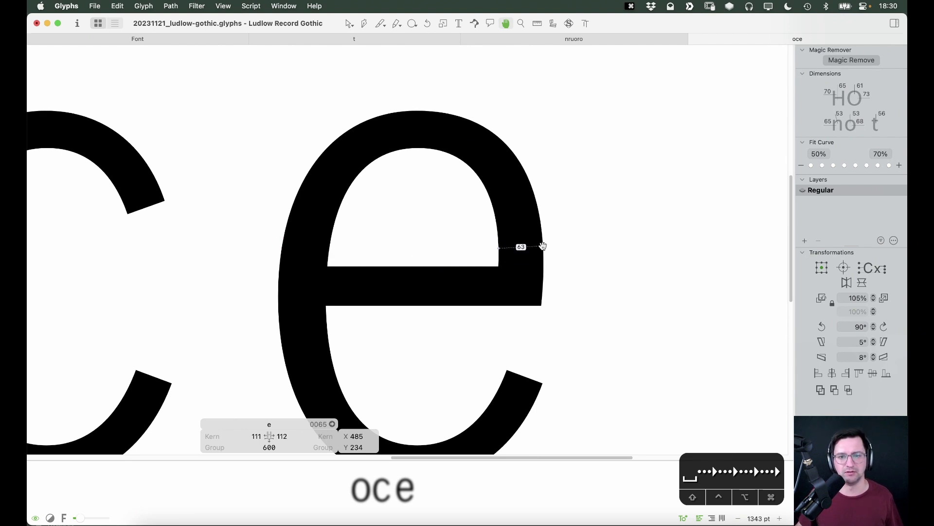
key(space)
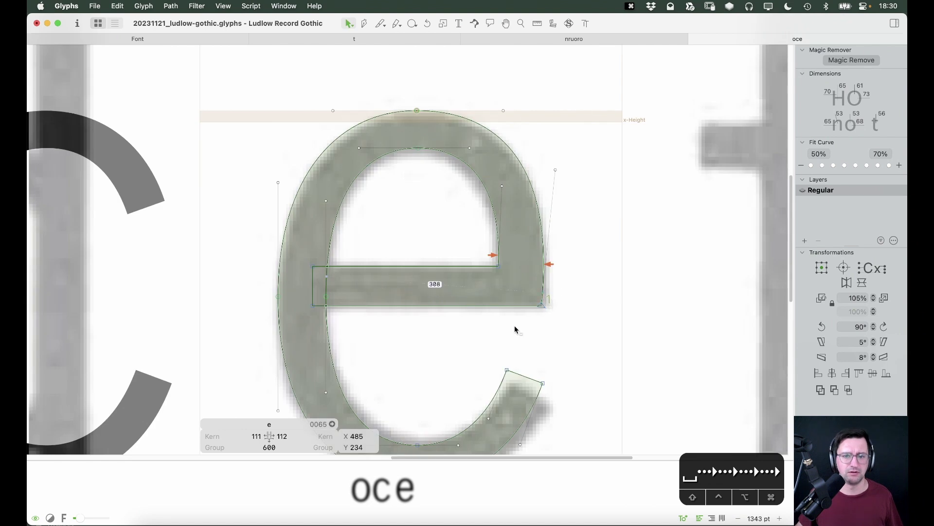
key(space)
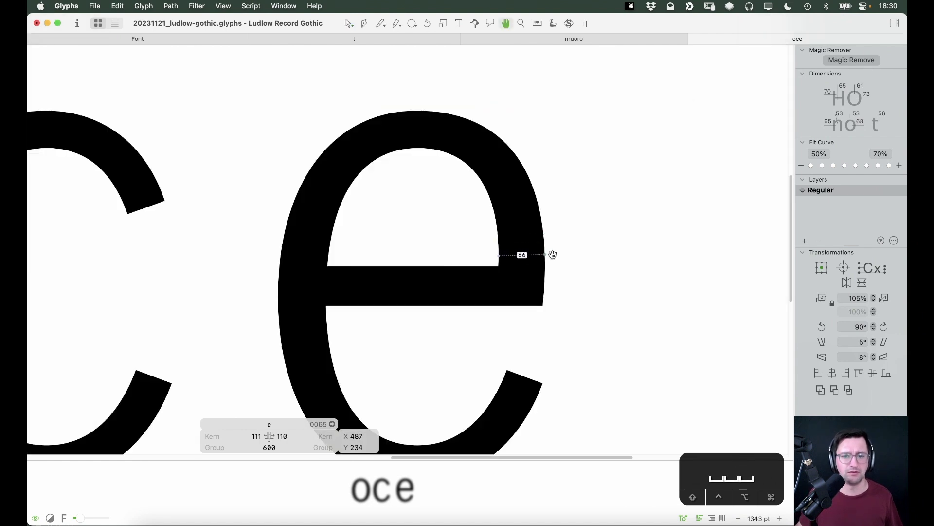
Move the lower curve handle on the counter's right side outward to X 431 and preview the filled shape.
drag(465, 267, 350, 170)
mouse_move(488, 195)
mouse_down()
mouse_move(529, 178)
mouse_move(484, 202)
mouse_move(465, 199)
mouse_up()
key(space)
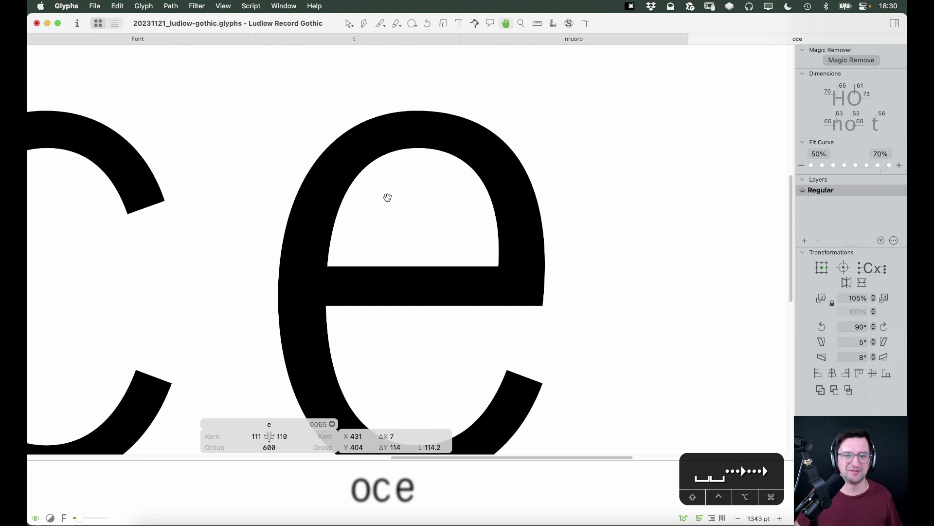
key(space)
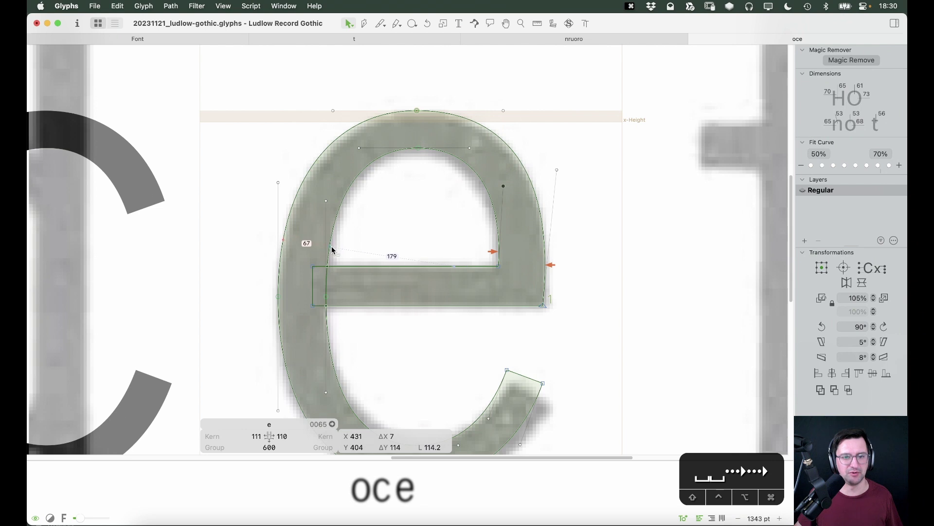
Delete the curve handles of the inner and outer segments leading to the e's lower terminal, making both segments straight.
key(space)
drag(563, 248, 652, 201)
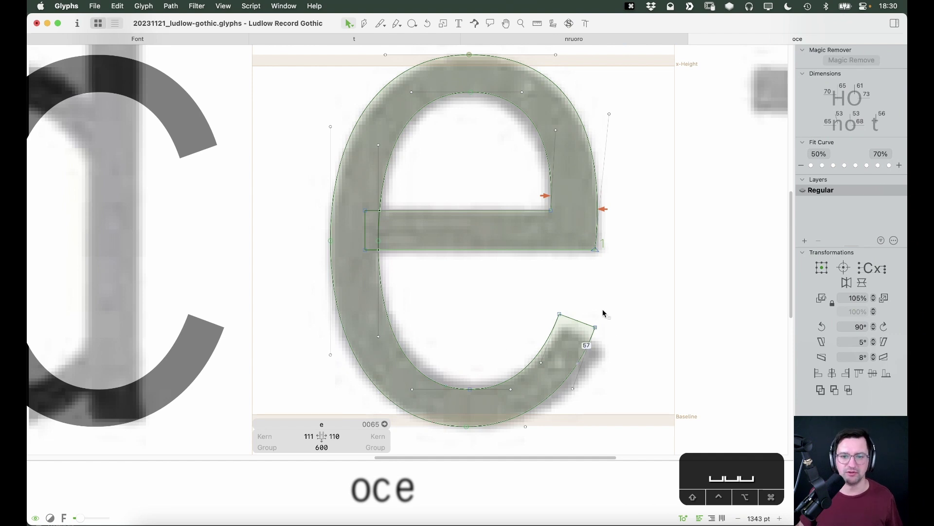
drag(498, 329, 605, 436)
key(BackSpace)
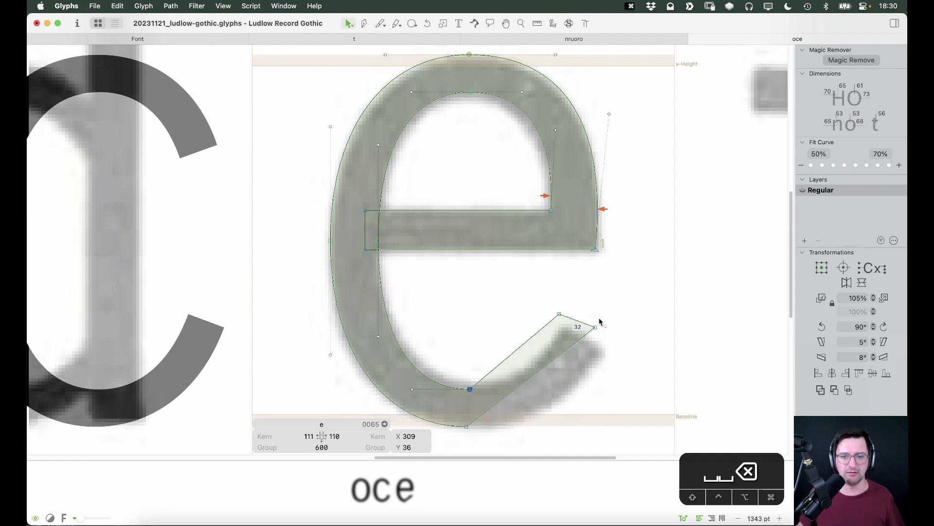
Move the two corner nodes of the lower terminal together down and outward onto the end of the scanned stroke.
key(z)
click(657, 254)
key(v)
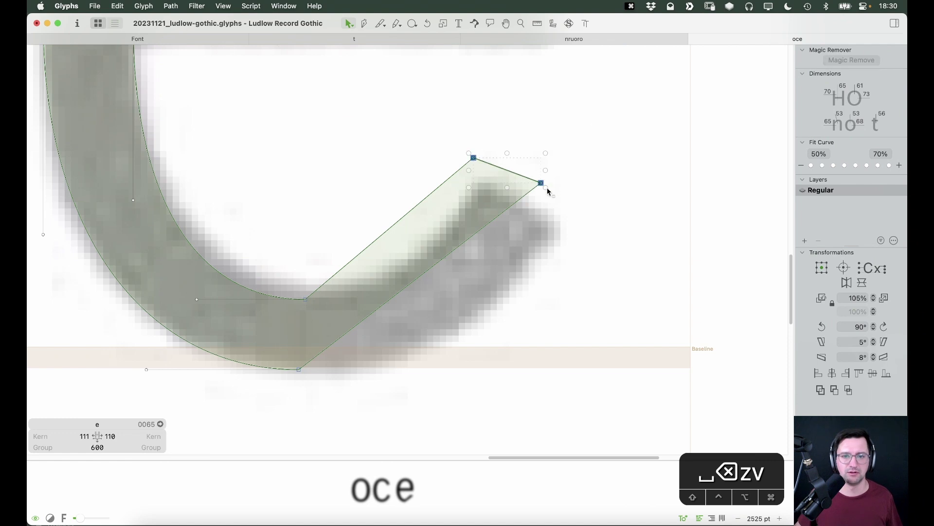
drag(541, 183, 561, 218)
click(589, 198)
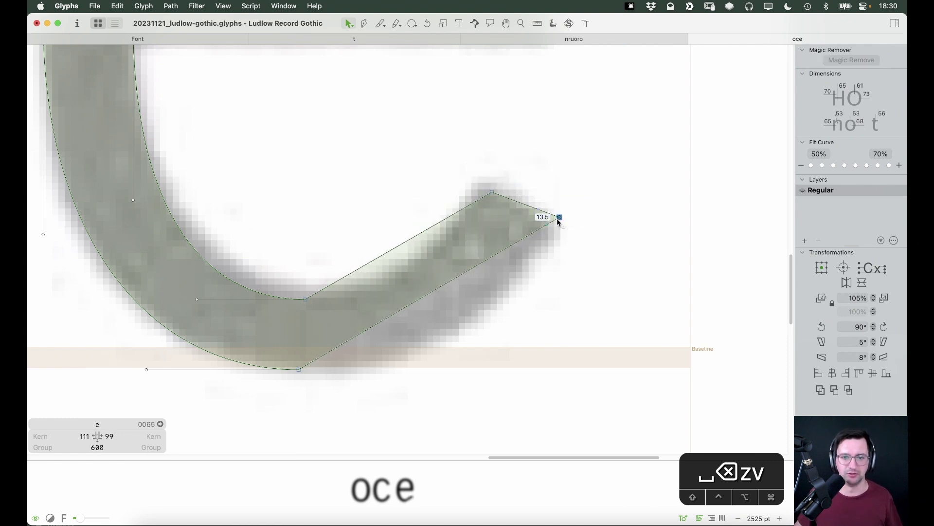
Raise the terminal's inner corner slightly and lower its outer corner to Y 94 to follow the scan's end angle.
click(491, 191)
key(Up)
key(Up)
key(Up)
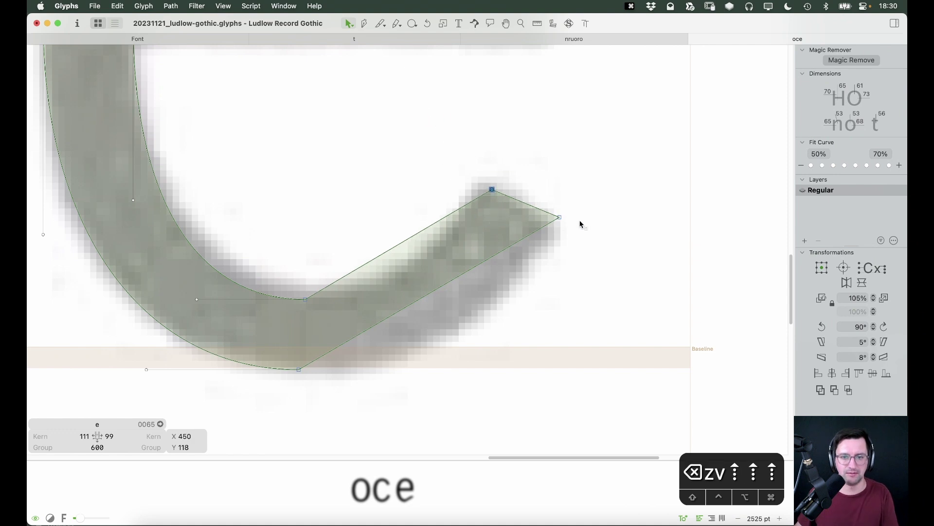
click(559, 218)
key(Down)
key(Down)
key(Down)
key(Down)
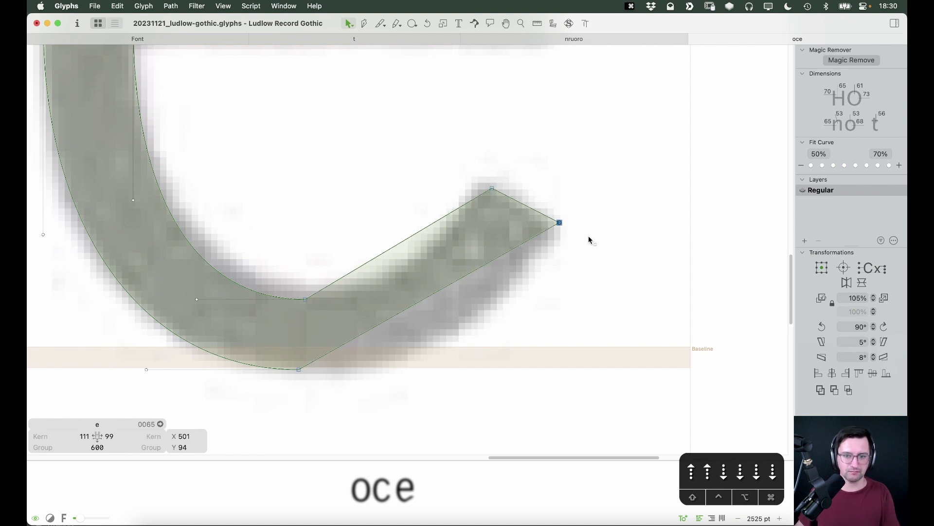
Delete the segments of the e's lower terminal and paste in the slanted end segment from the c's lower terminal.
click(588, 239)
key(super+minus)
key(space)
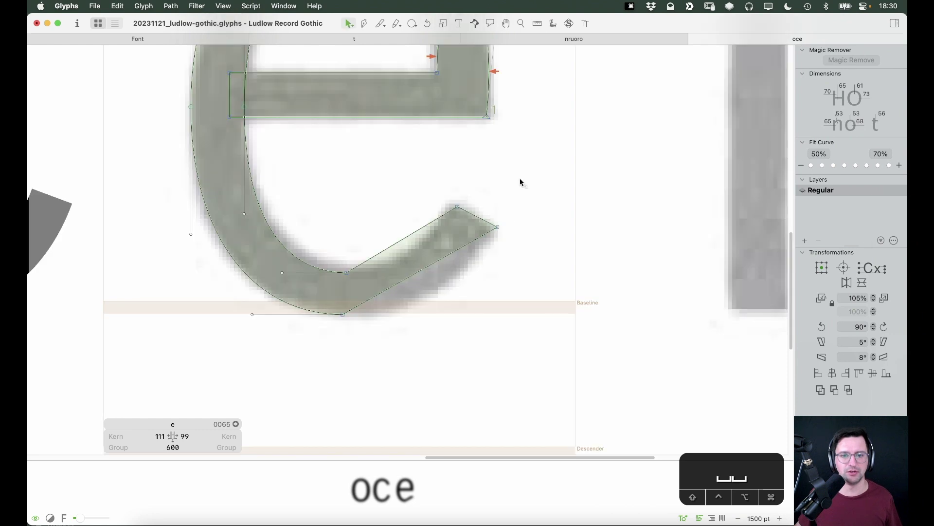
drag(482, 178, 632, 198)
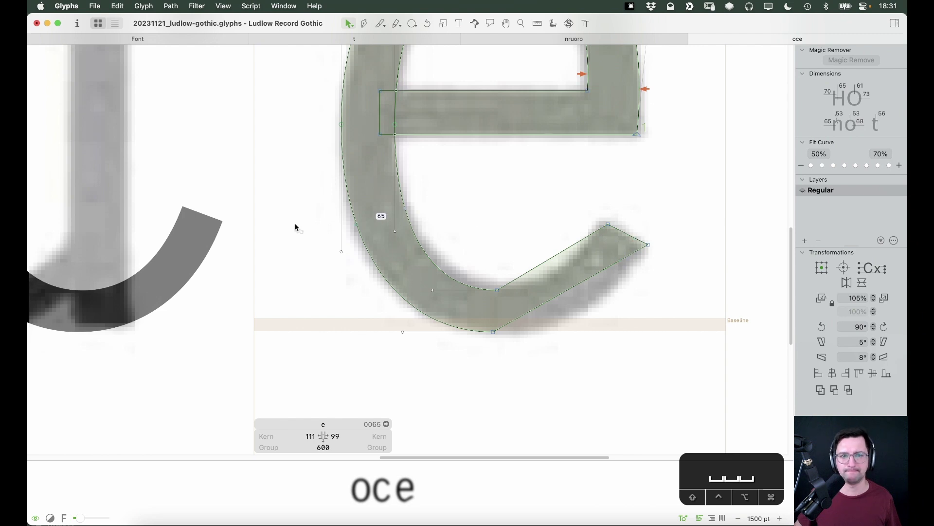
key(space)
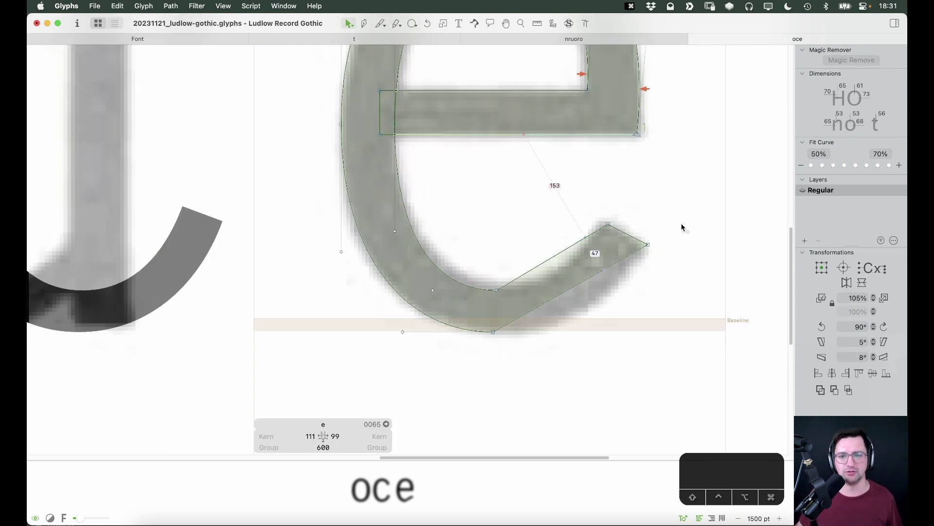
click(567, 248)
key(Delete)
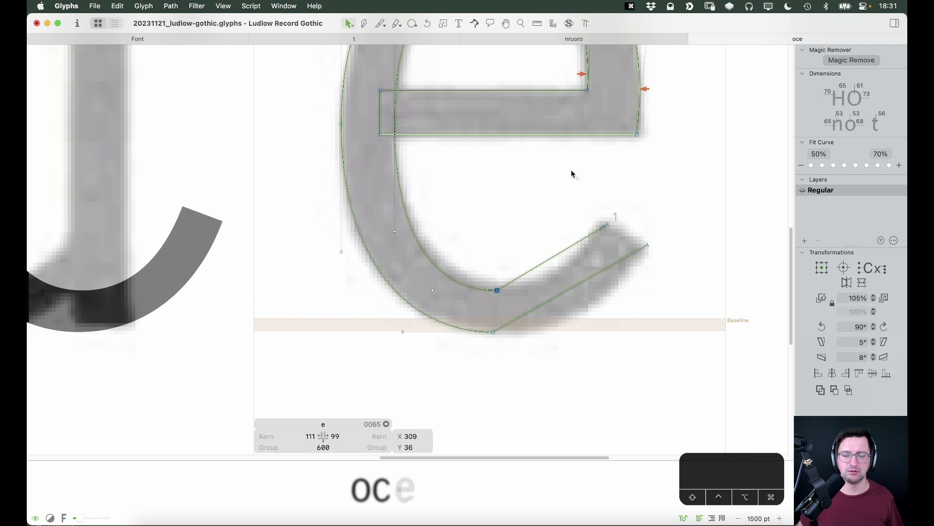
click(612, 271)
key(Delete)
key(super+v)
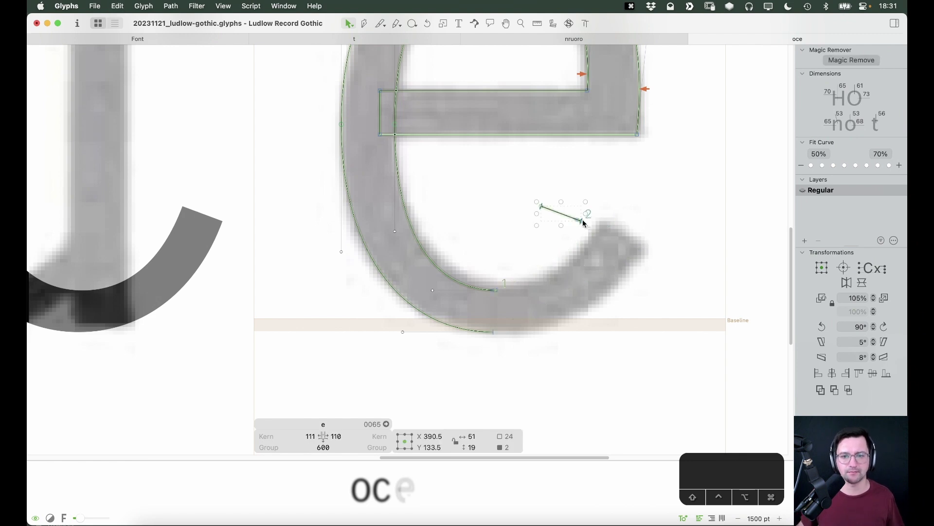
Position the pasted end segment on the scanned terminal, with its centre at X 468.5, Y 105.5.
drag(579, 223, 668, 257)
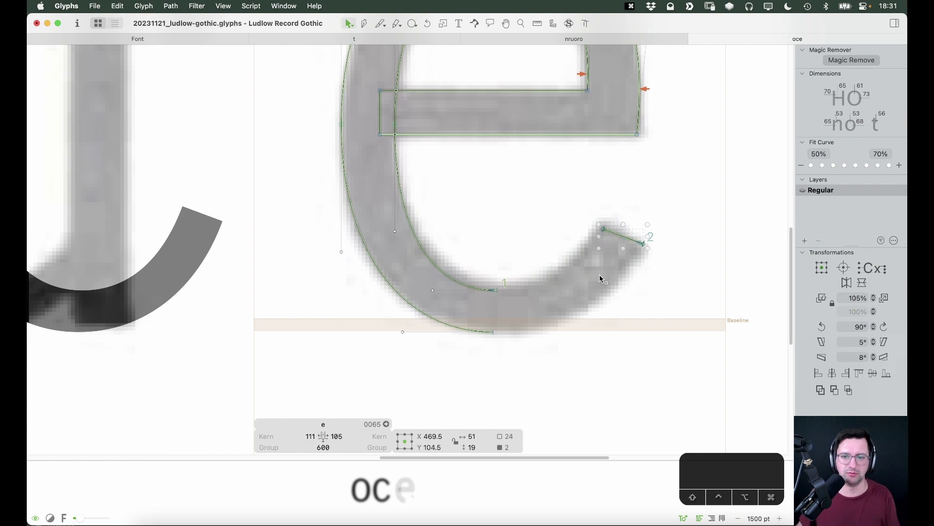
key(Left)
key(Up)
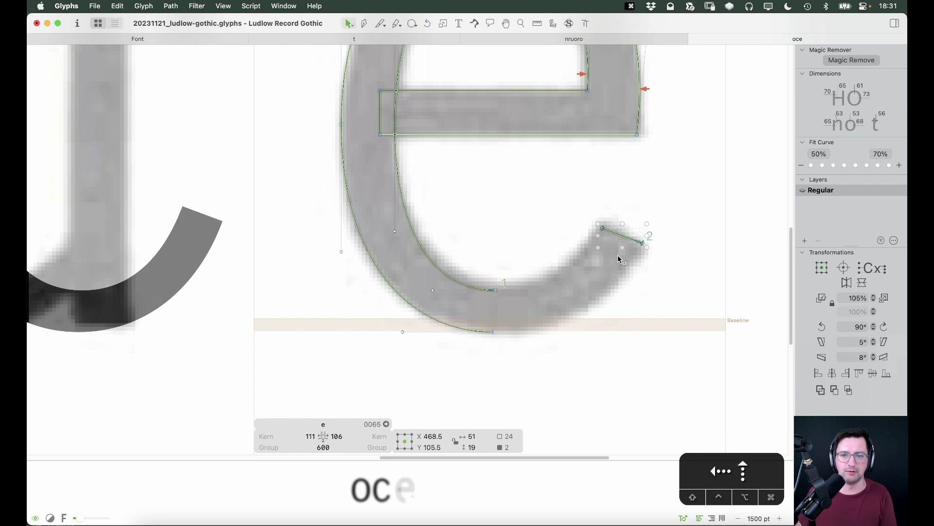
Connect the pasted end segment to the open inner and outer bowl ends with the Pen tool, closing the outline.
key(p)
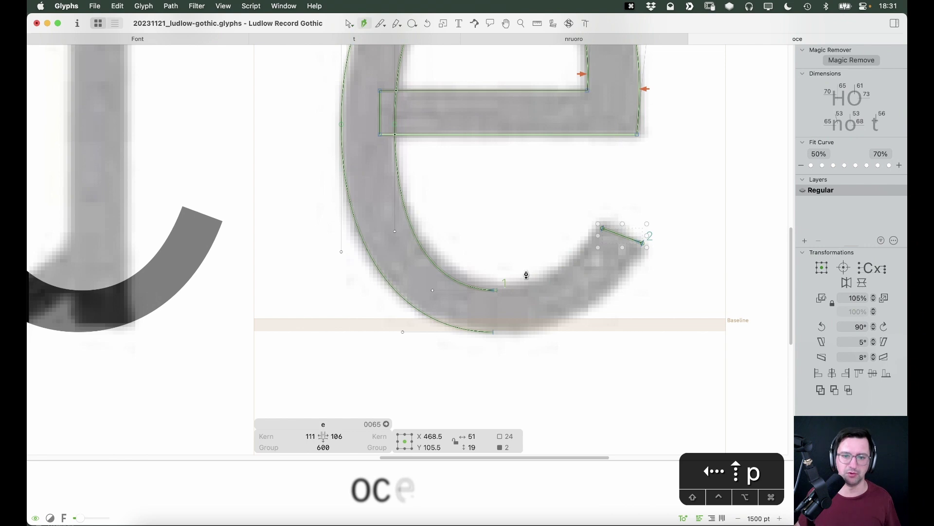
click(496, 292)
click(493, 333)
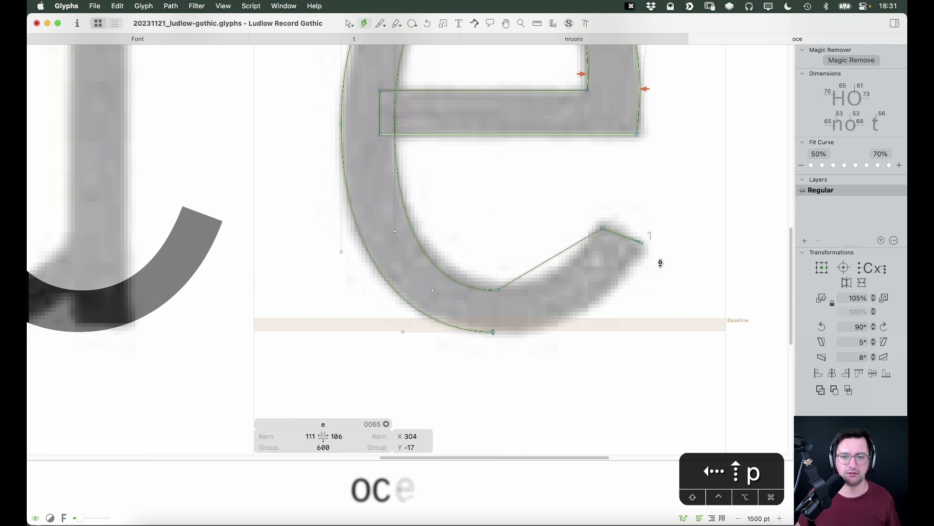
click(643, 246)
key(v)
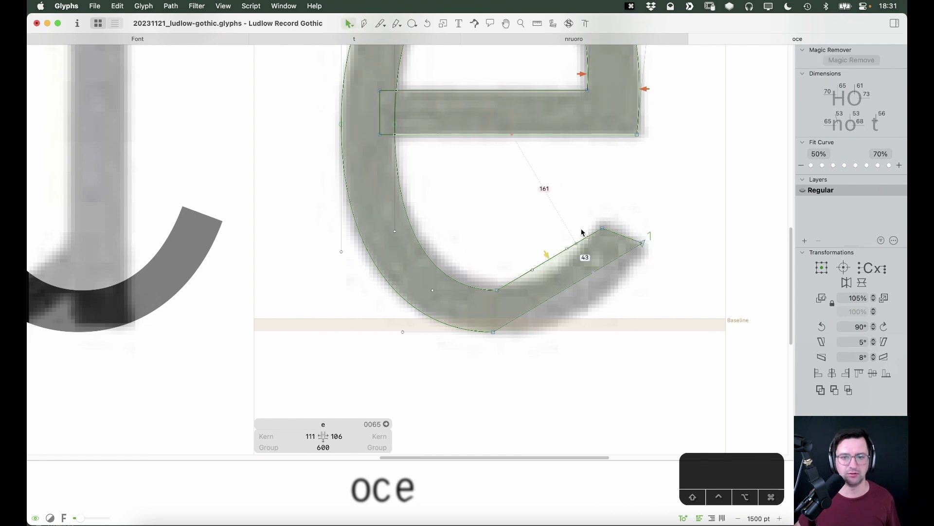
Convert the terminal's inner straight segment to a curve and move both its handles to centre at X 388, Y 49.5.
alt+click(532, 269)
drag(533, 274, 538, 290)
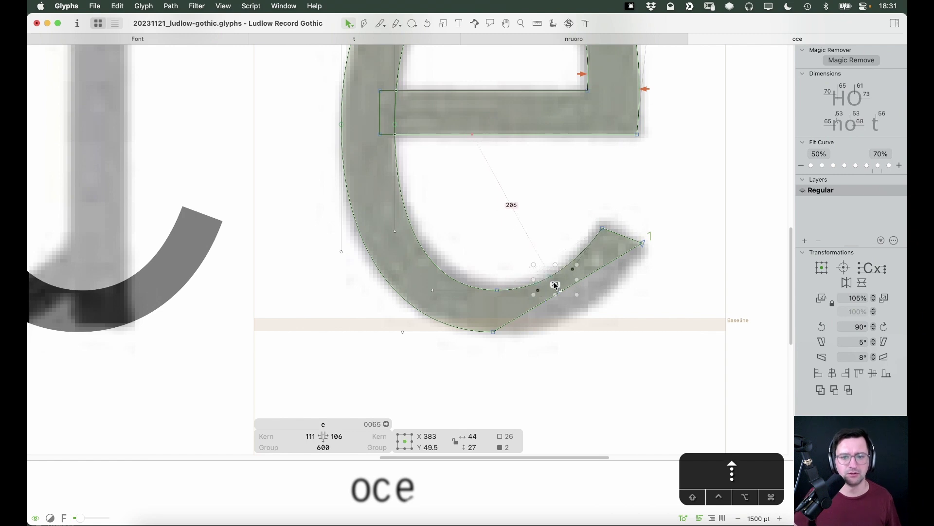
key(Up)
key(shift+space)
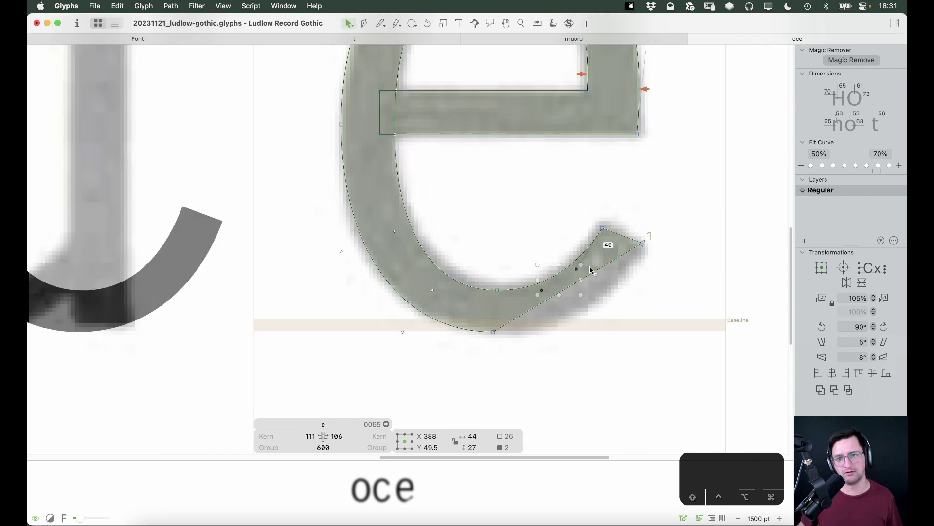
Convert the terminal's outer straight segment to a curve and move both its handles to centre at X 424, Y 1.5.
click(573, 289)
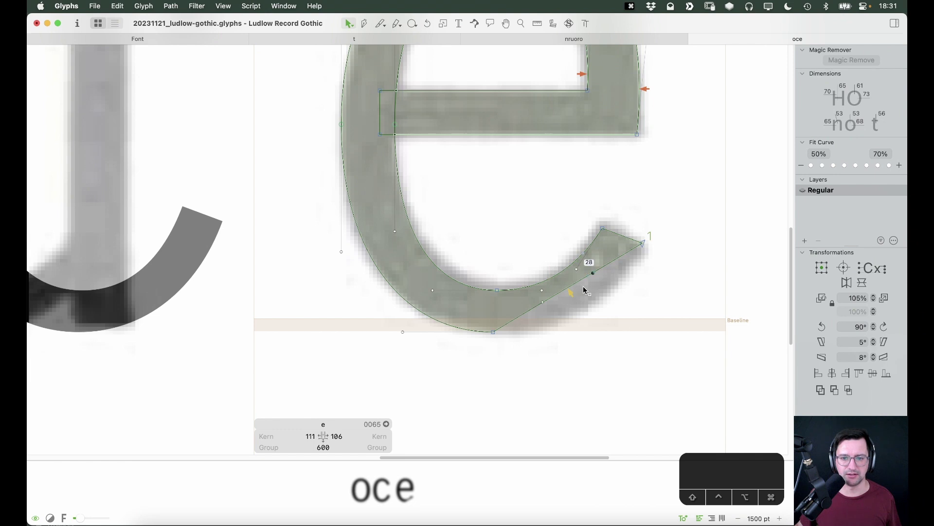
click(594, 272)
drag(542, 302, 546, 333)
key(space)
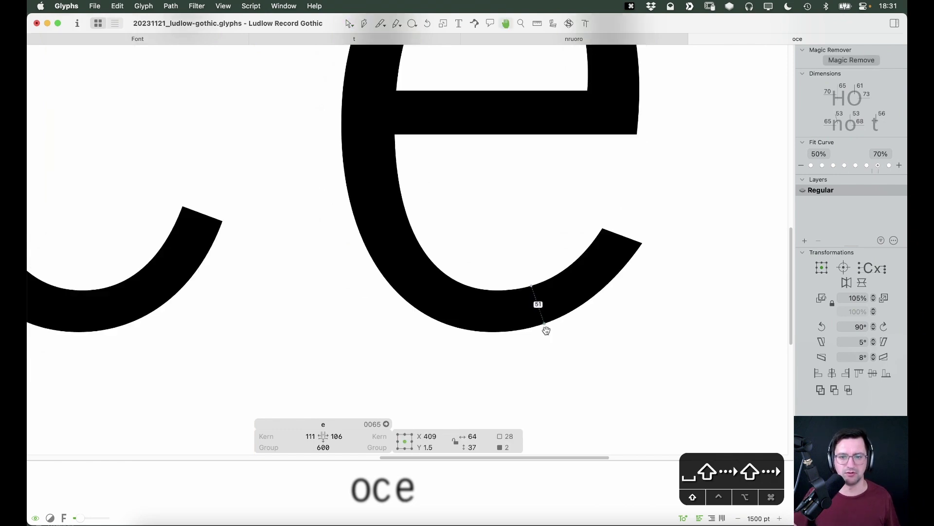
key(shift+Right)
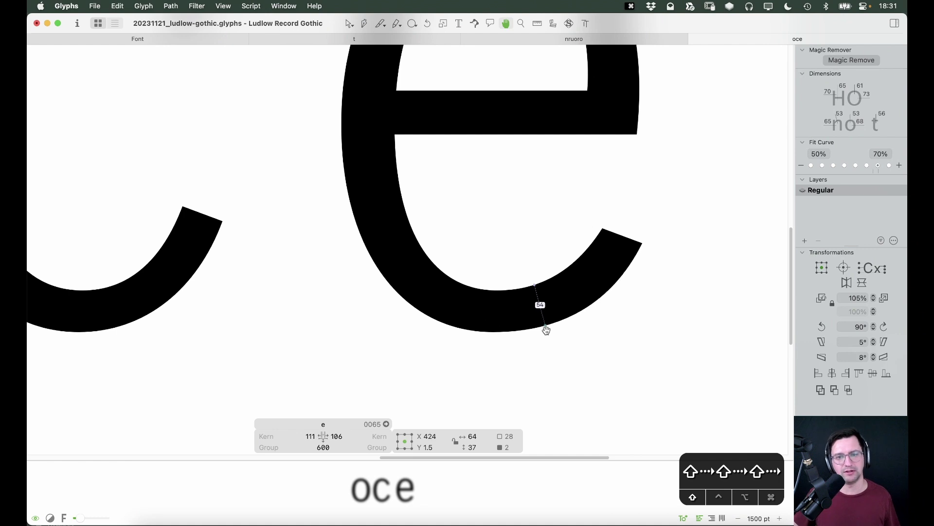
Slide the outer bottom node of the e's bowl to X 312, Y -17, keeping its handles in place.
click(467, 353)
key(Tab)
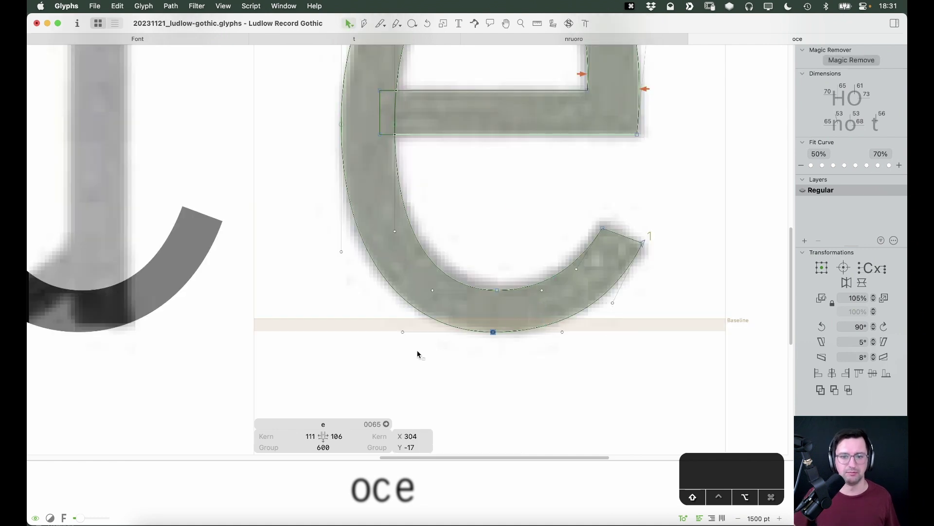
key(alt+shift+Right)
key(alt+shift+Right)
key(alt+shift+Left)
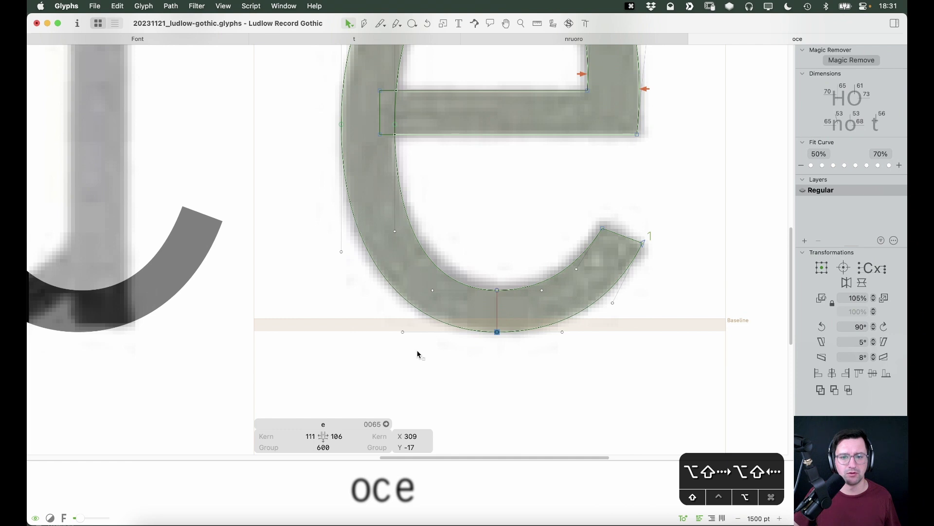
key(alt+Left)
key(alt+Left)
key(space)
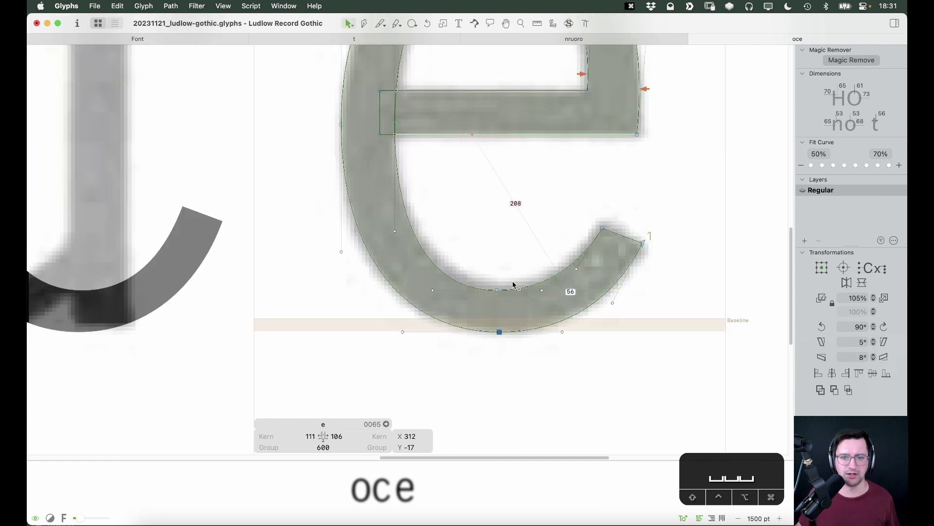
Move the two handles of the terminal's inner curve to centre at X 397, Y 49.5.
drag(538, 265, 585, 305)
key(shift+space)
key(shift+Right)
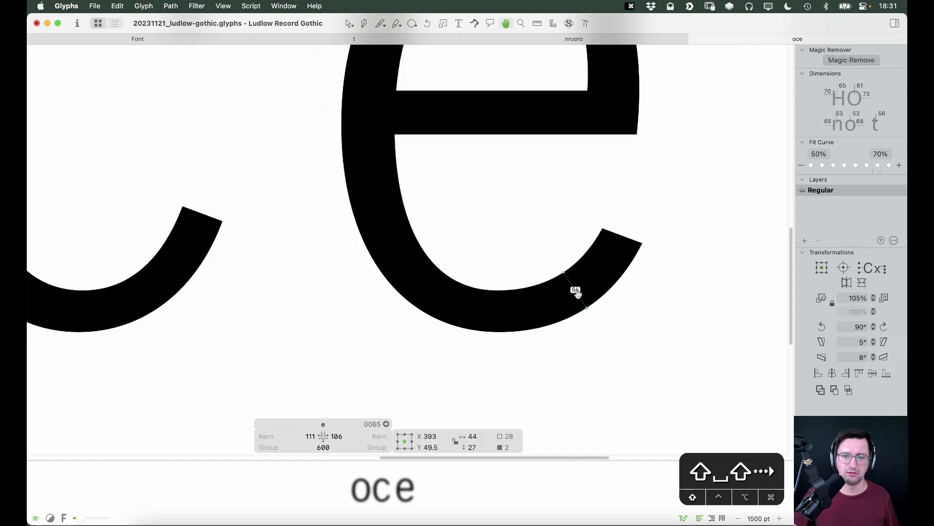
key(shift+Right)
key(Left)
key(Left)
key(Left)
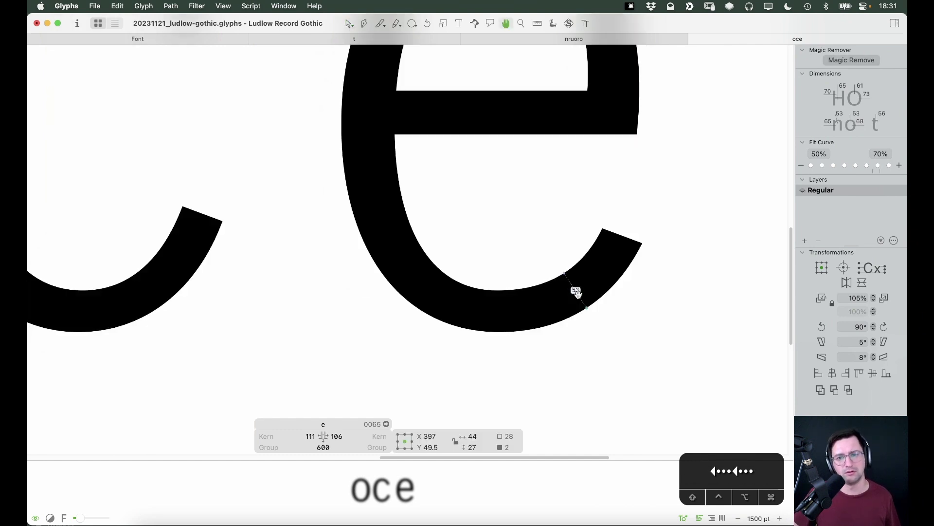
Slide the inner bottom node of the bowl to X 319, Y 36, keeping its handles in place.
click(497, 290)
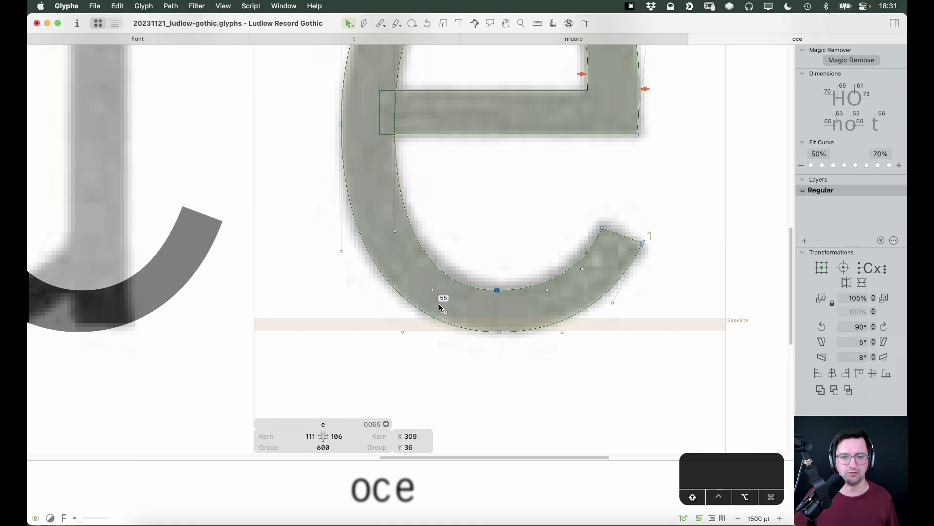
key(alt+shift+Right)
key(alt+shift+Right)
key(space)
key(space)
key(space)
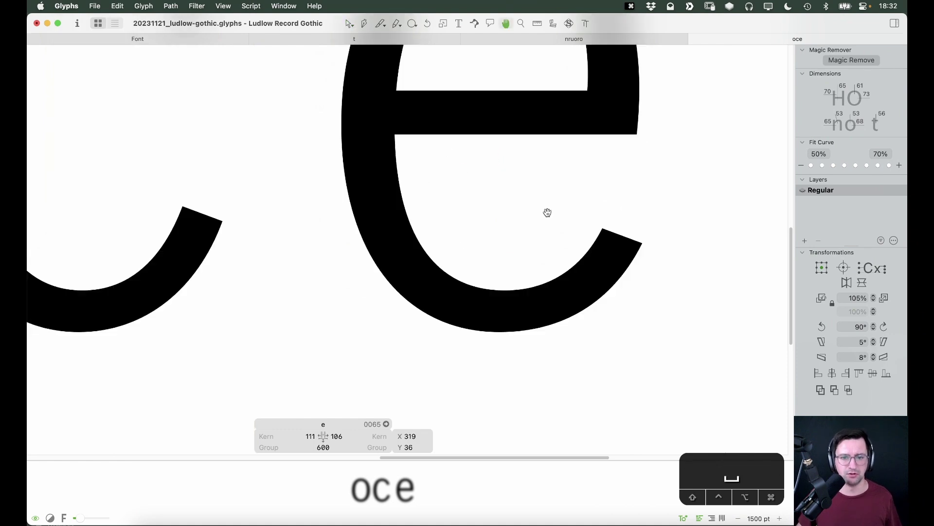
Balance the terminal's outer curve with the fifth Fit Curve step between 50% and 70%.
click(575, 267)
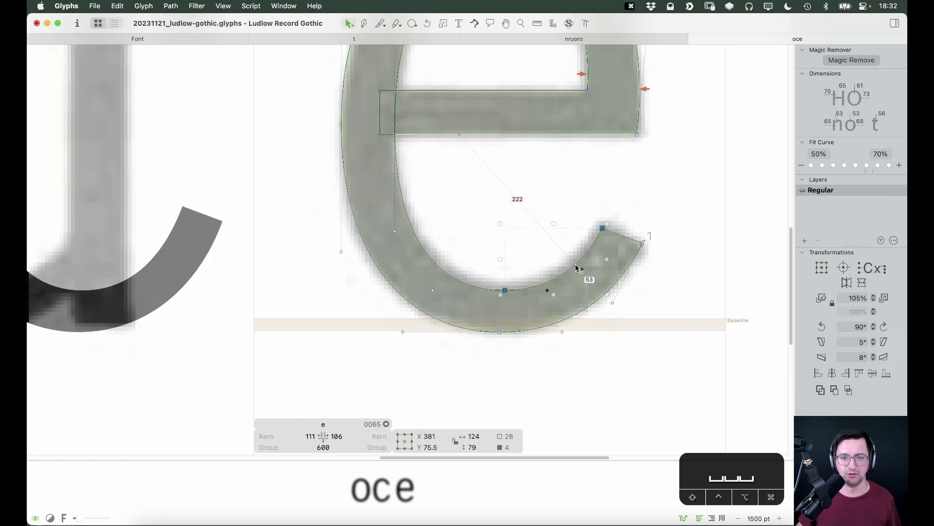
click(578, 317)
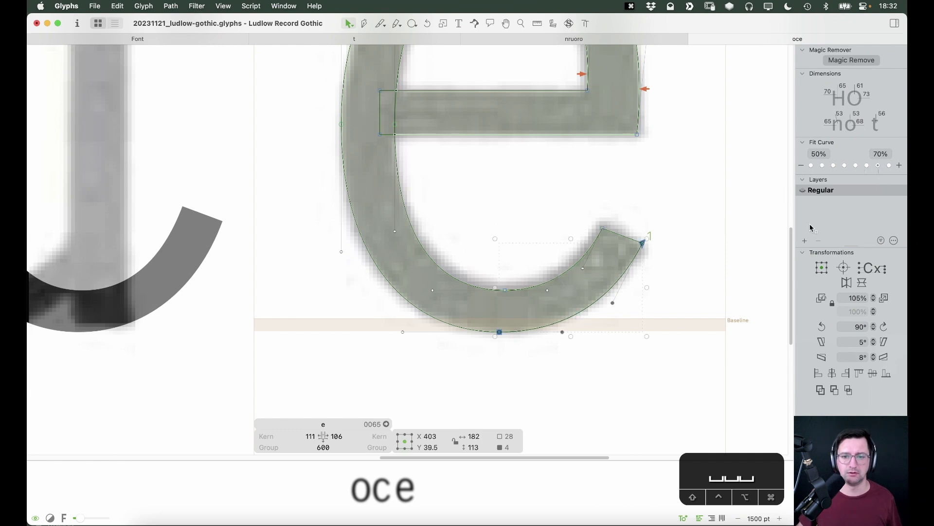
click(856, 165)
key(space)
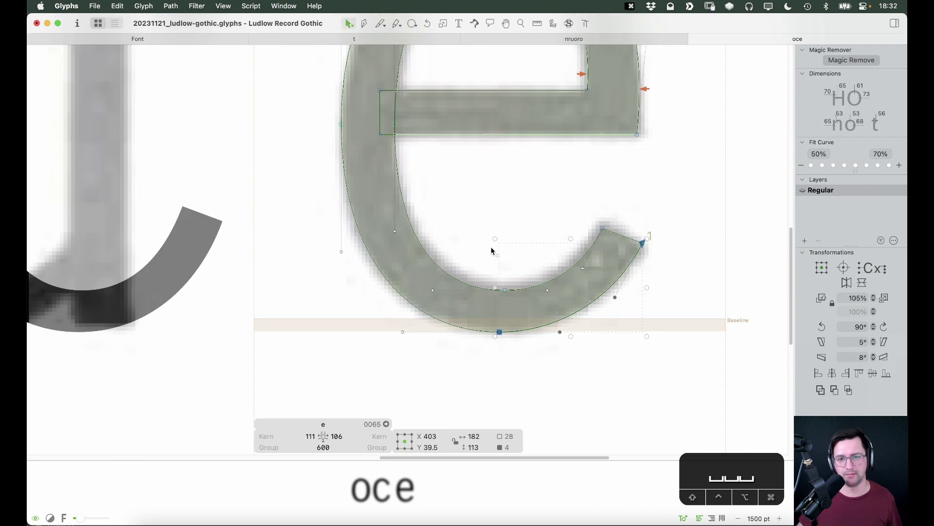
Shift both bottom nodes with the terminal curves' handles to centre at X 390.5, Y 23.5, and refit the inner and outer terminal curves.
drag(483, 246, 607, 355)
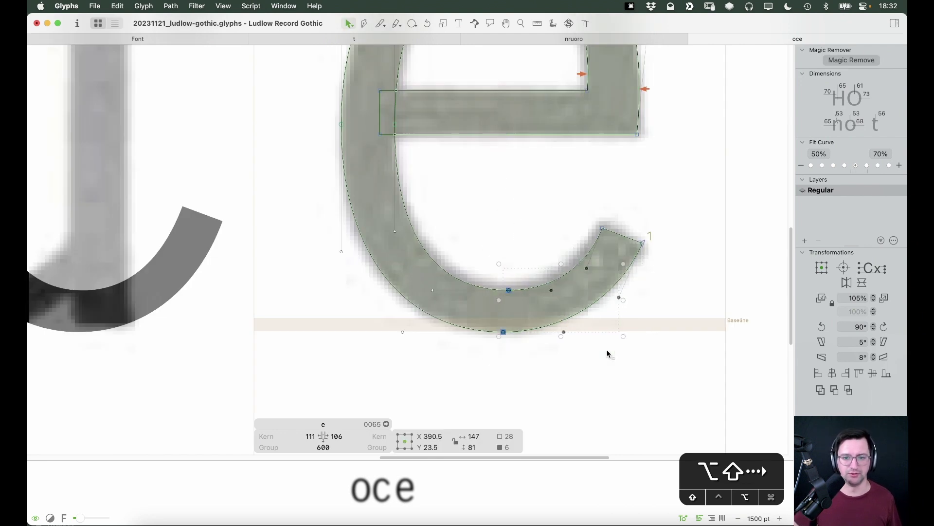
key(space)
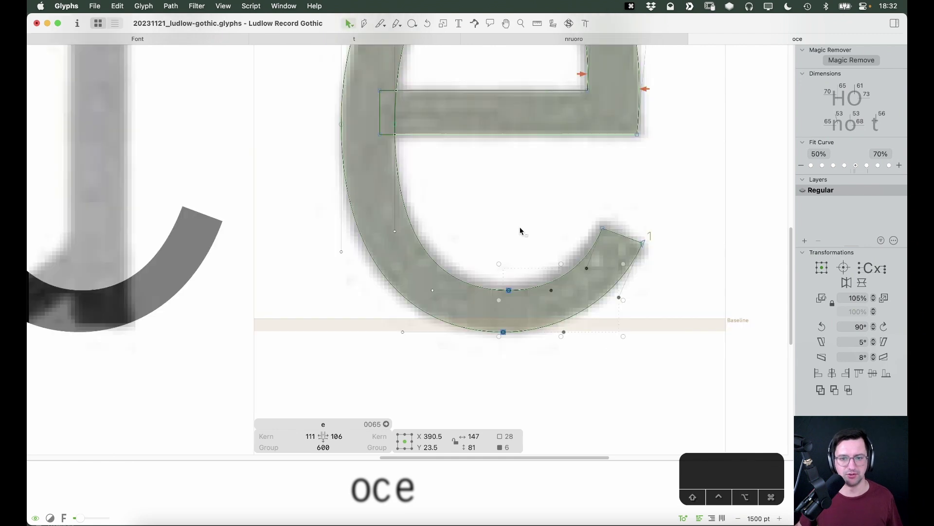
click(568, 278)
click(568, 277)
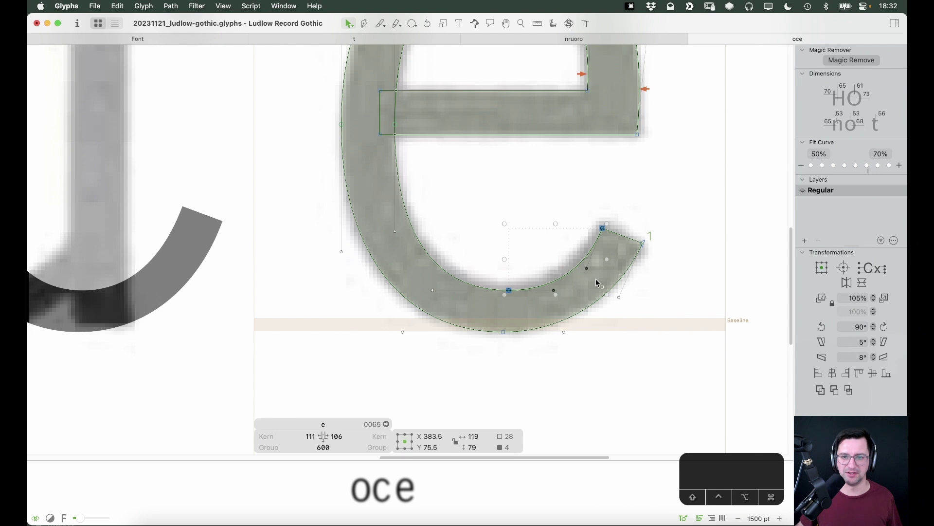
click(595, 307)
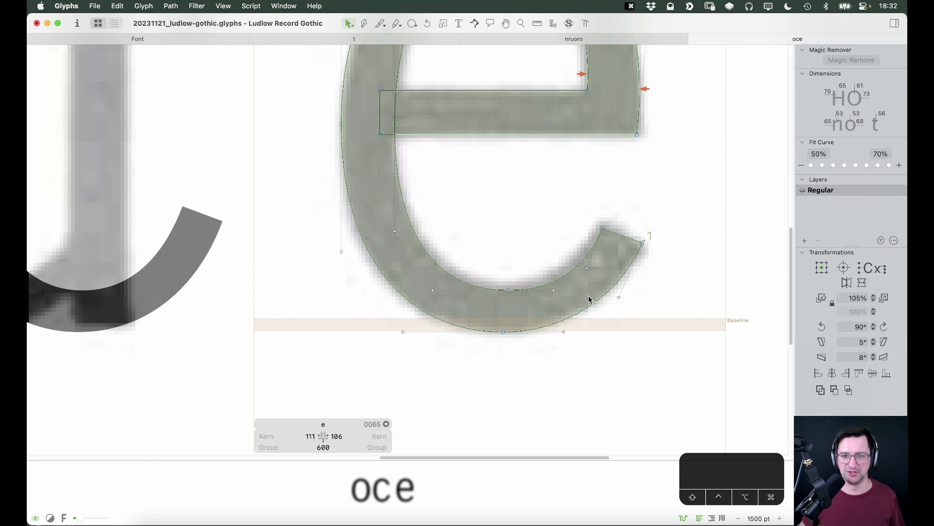
click(602, 299)
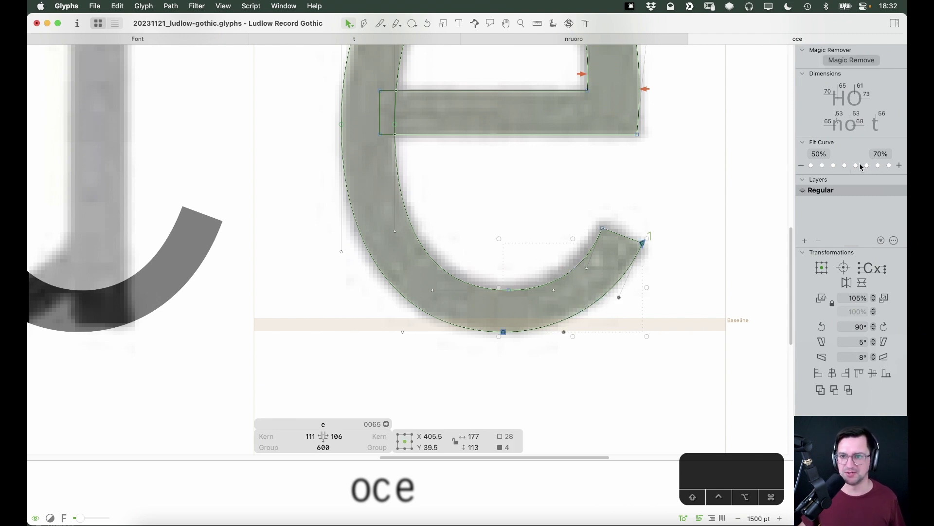
key(space)
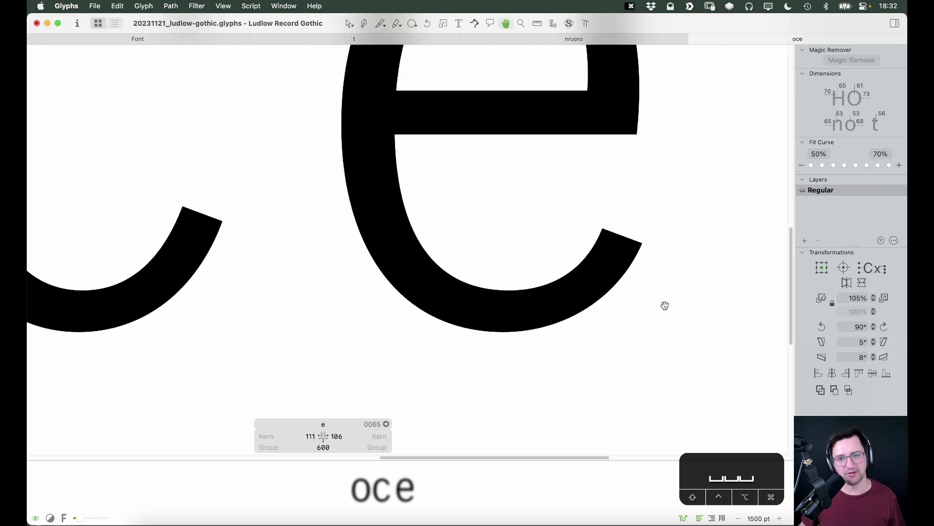
click(518, 264)
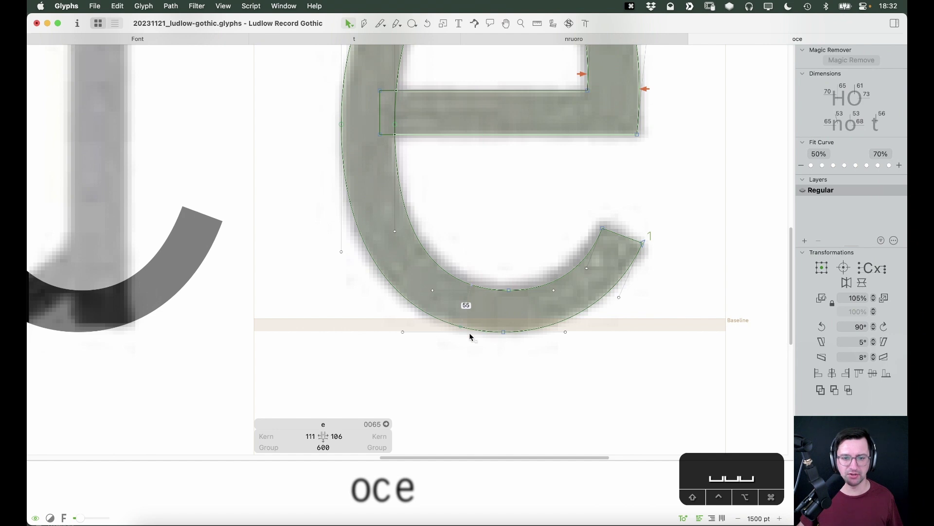
Display the curvature of the e's outline, select the outer bottom node and increase the curvature volume.
key(space)
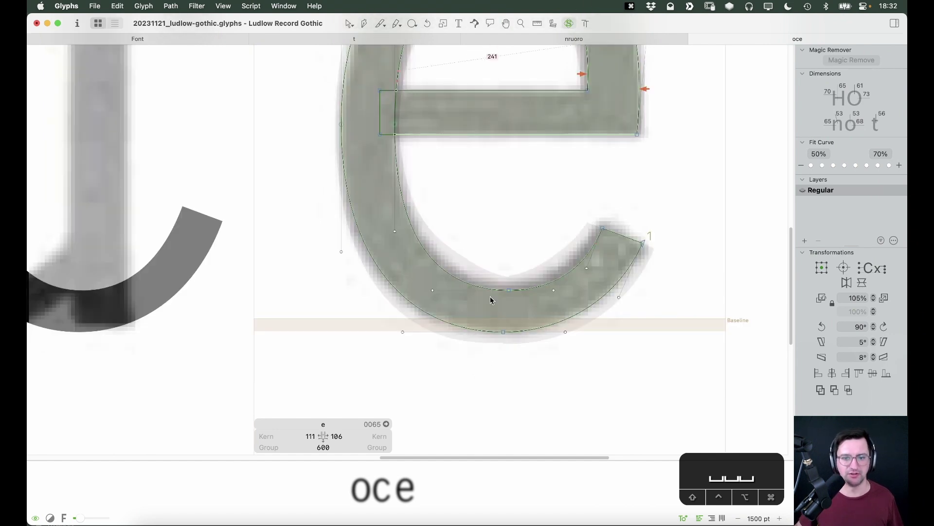
drag(517, 317, 492, 350)
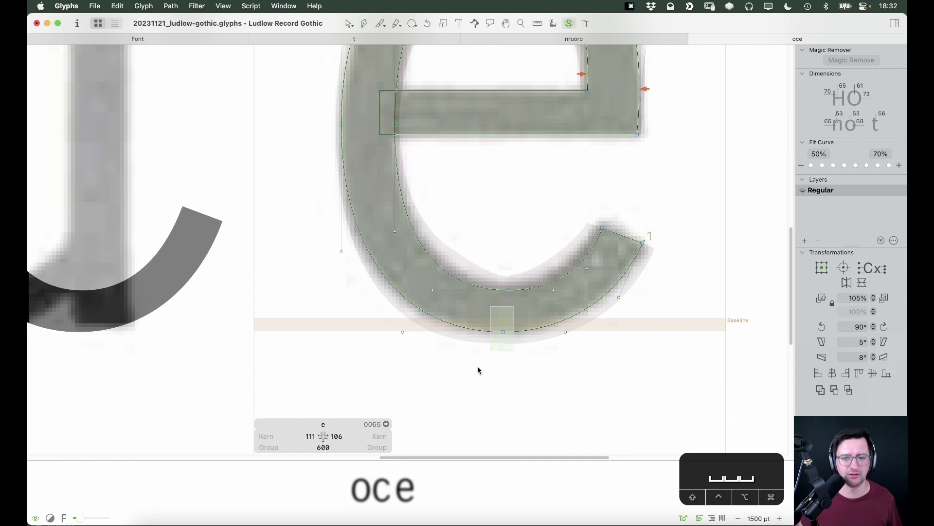
right_click(701, 262)
click(763, 274)
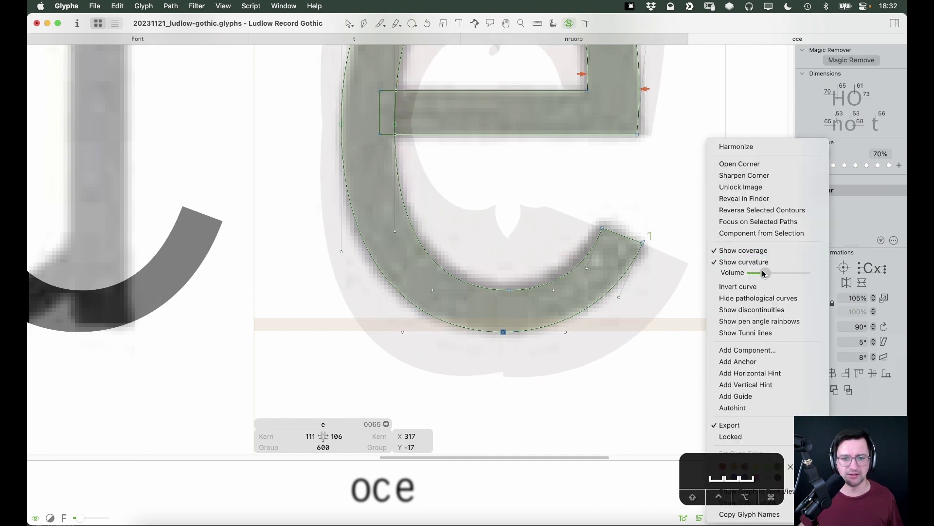
click(438, 372)
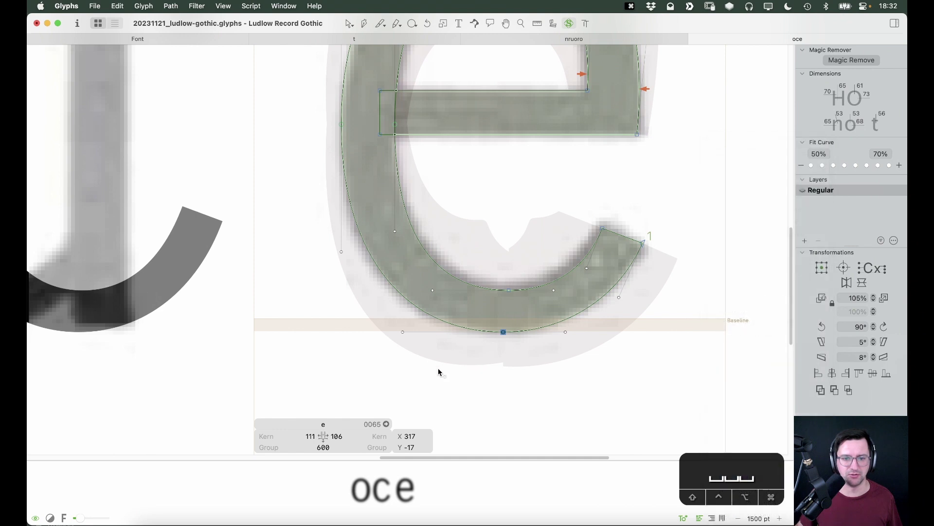
Even out the curvature by sliding the outer bottom node to X 314 and the inner bottom node to X 322.
key(alt+shift+Right)
key(alt+shift+Left)
key(alt+shift+Left)
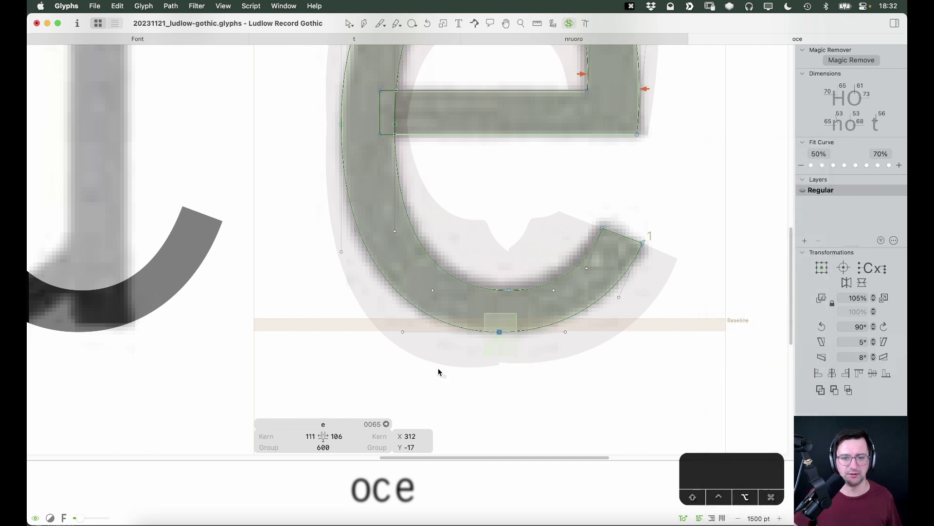
key(alt+Right)
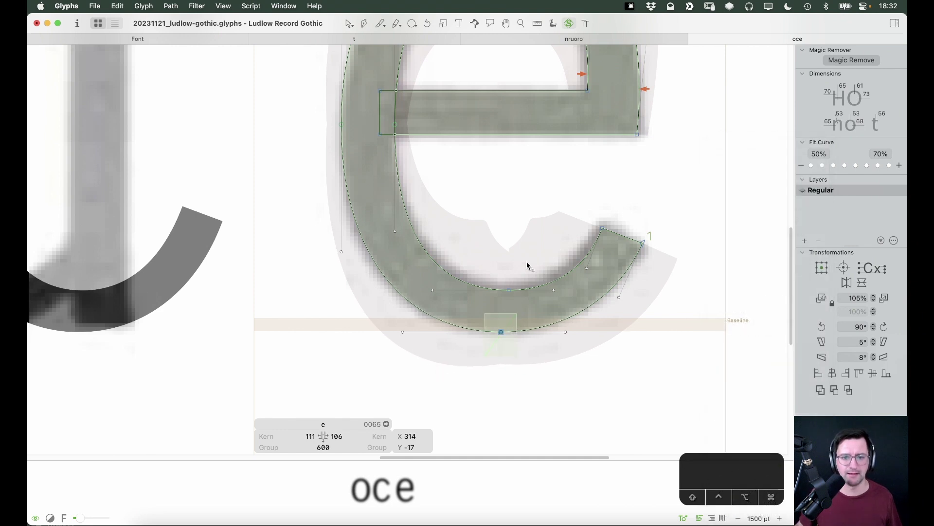
click(508, 290)
key(alt+Left)
key(alt+Left)
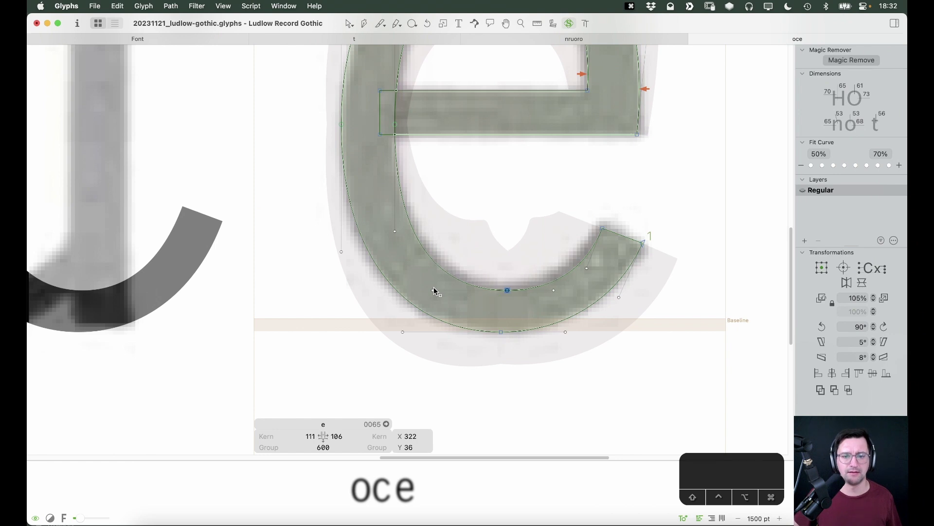
key(space)
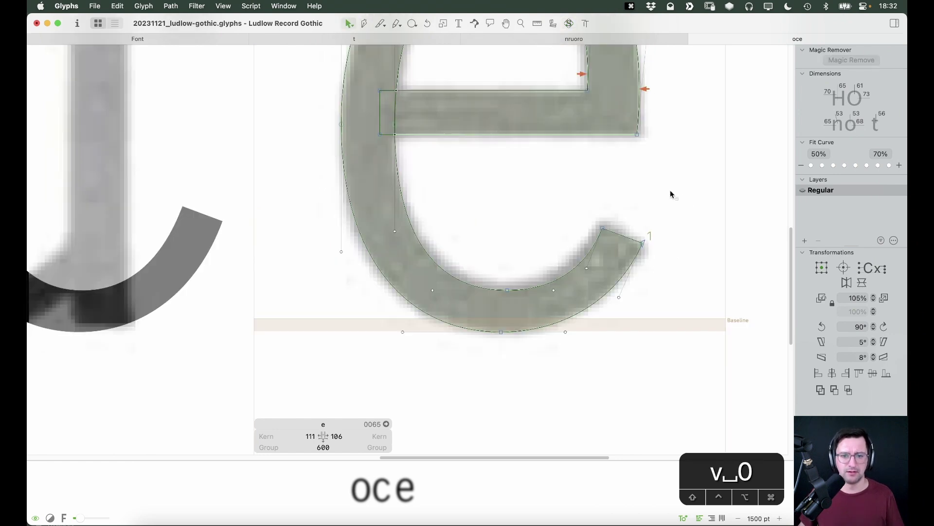
Examine the filled e beside the o and c at reduced and medium zoom, checking the lower terminal's shape and thickness.
key(super+minus)
key(super+minus)
key(space)
drag(533, 184, 537, 246)
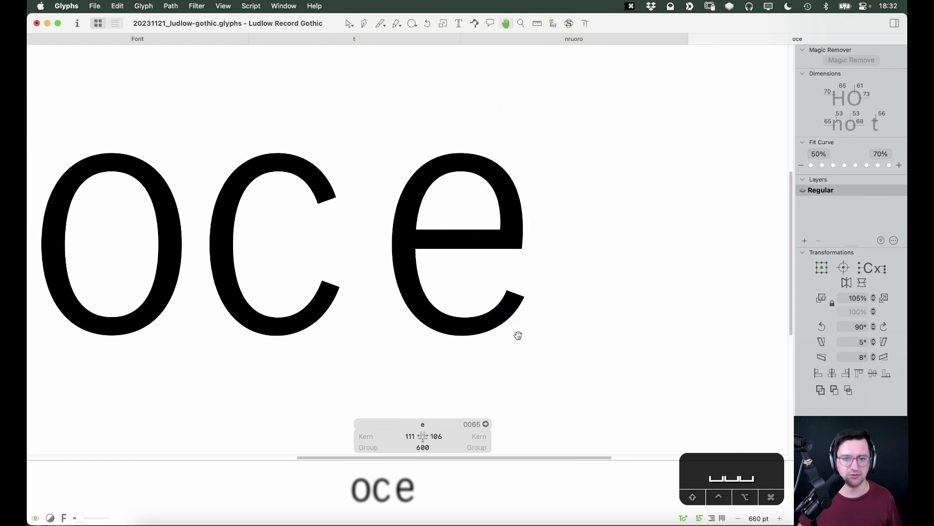
drag(468, 354, 467, 357)
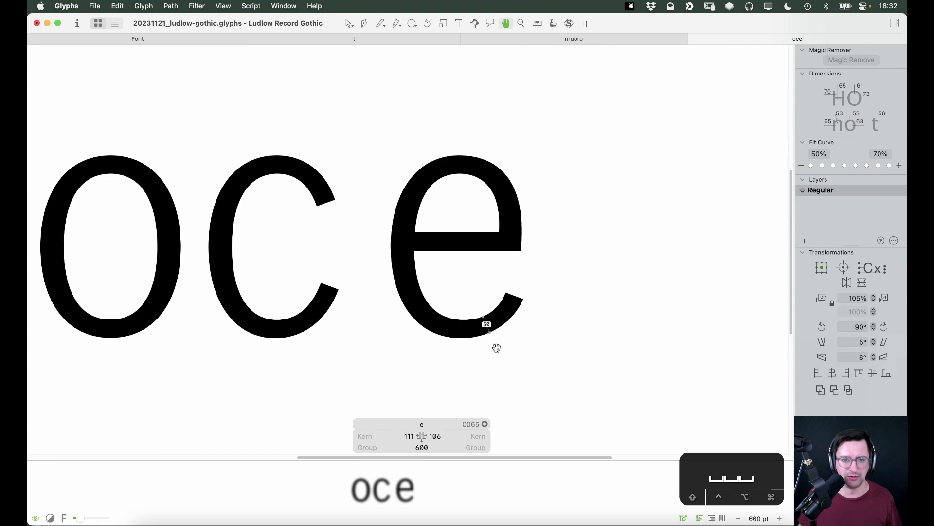
key(z)
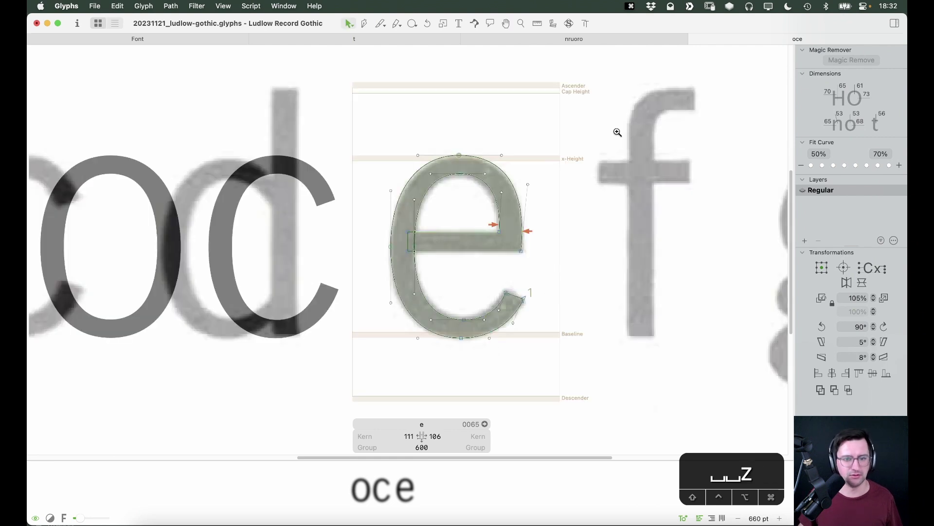
click(498, 235)
key(space)
scroll(453, 293, left, 3)
key(v)
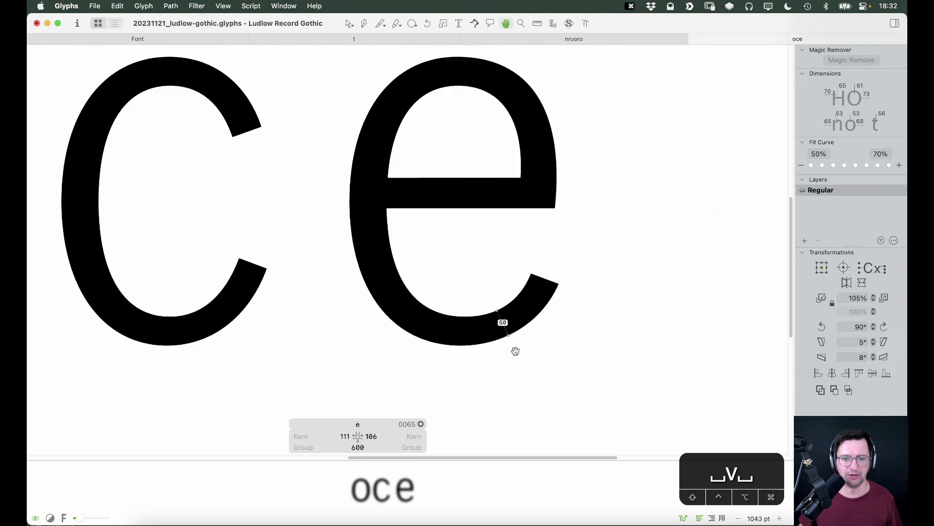
key(shift+space)
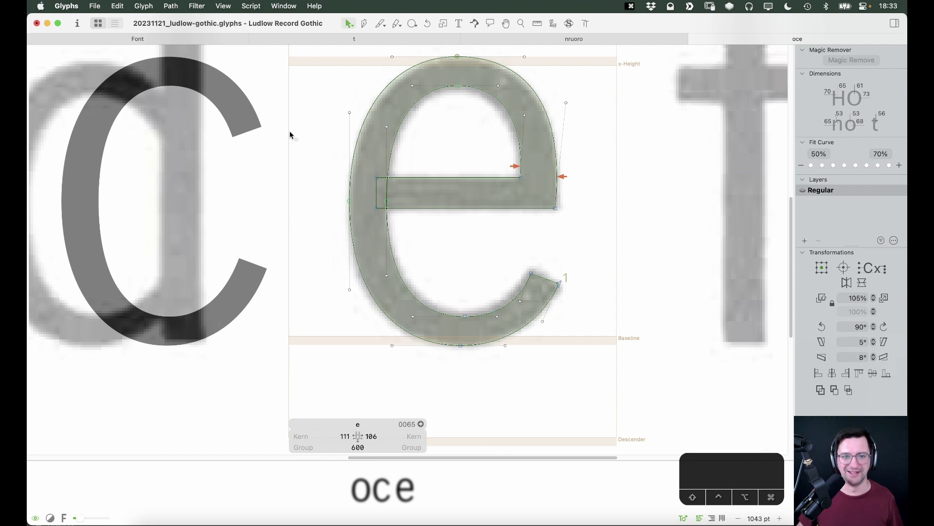
Copy the upper terminal's curves and end segment from the c and paste them into the e.
double_click(235, 109)
drag(299, 36, 328, 80)
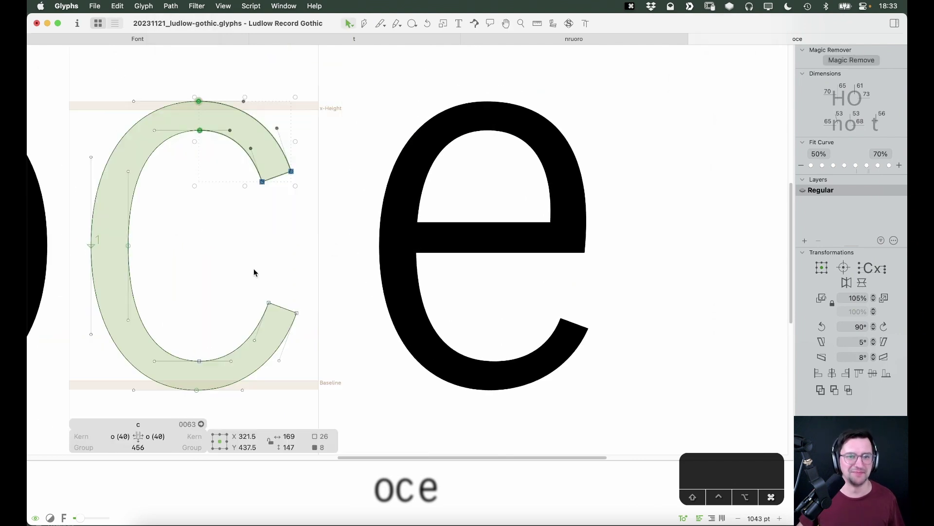
double_click(492, 315)
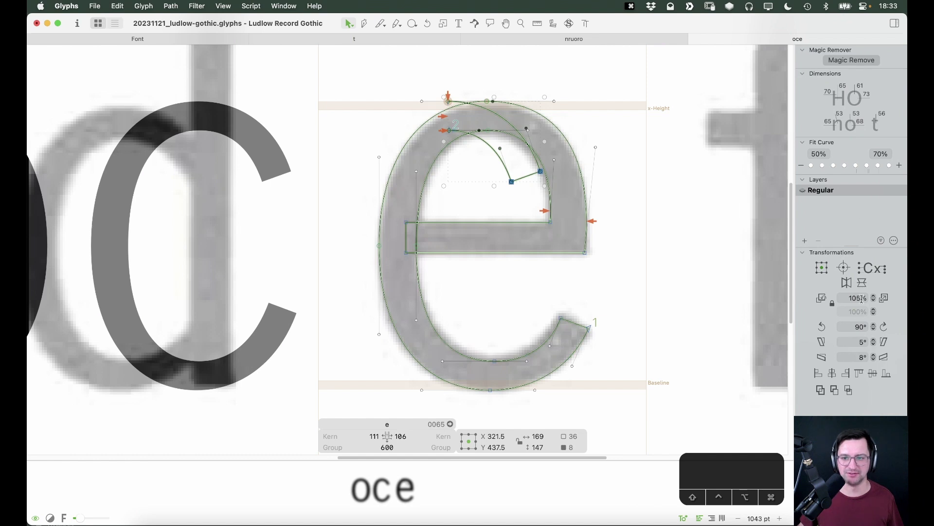
Flip the pasted c terminal vertically and lay it over the e's lower terminal to compare their shapes.
click(862, 283)
click(527, 292)
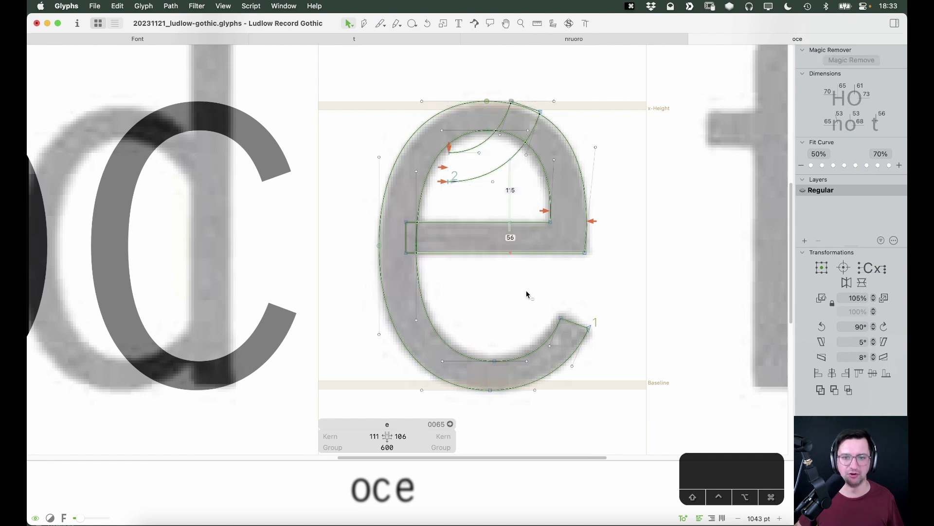
click(506, 167)
double_click(506, 166)
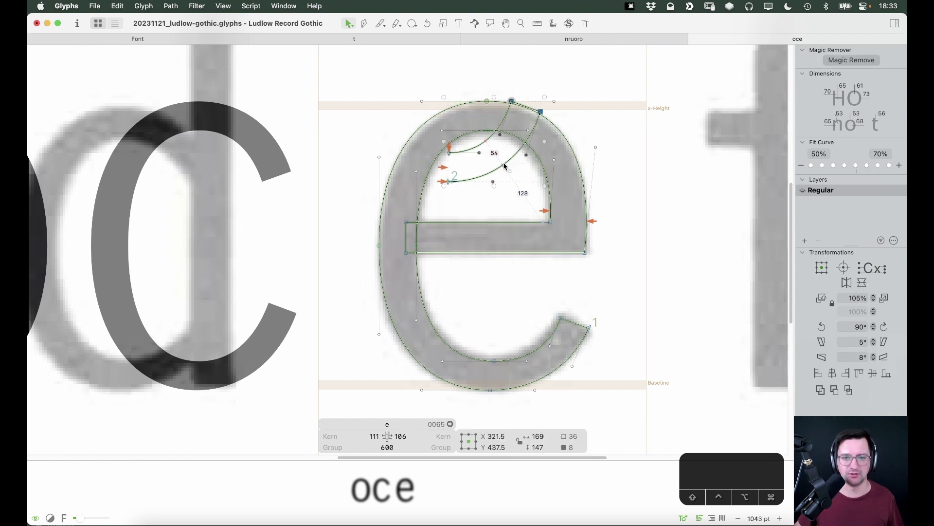
drag(510, 206, 554, 375)
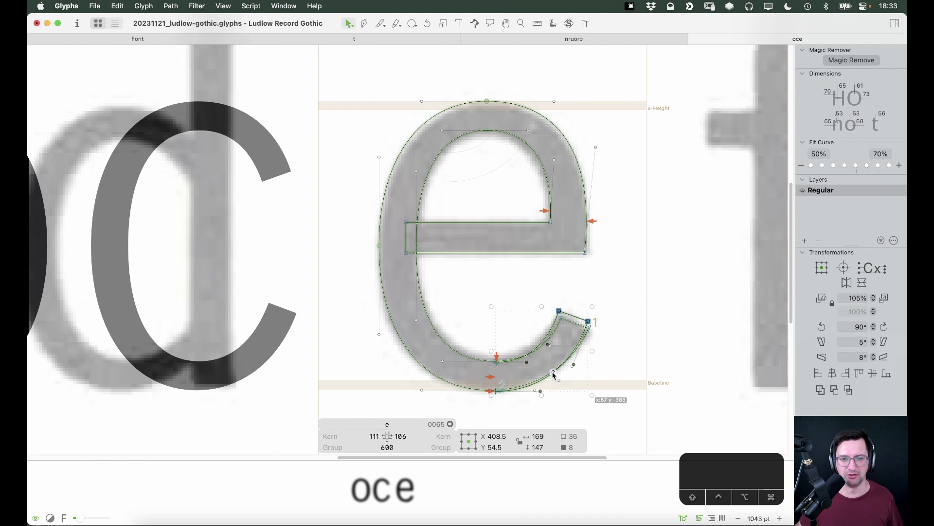
drag(553, 373, 555, 373)
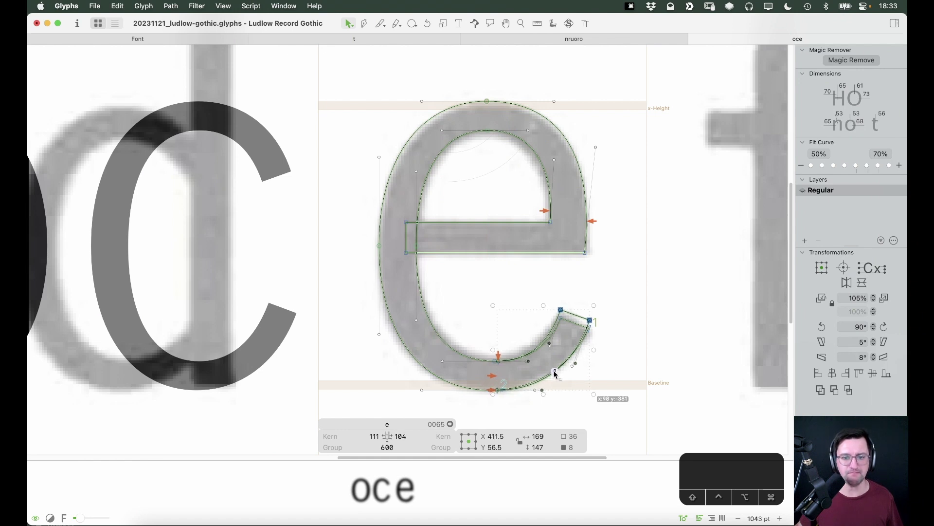
Move the flipped terminal clear of the e and delete the e's own lower terminal curves.
drag(653, 365, 689, 363)
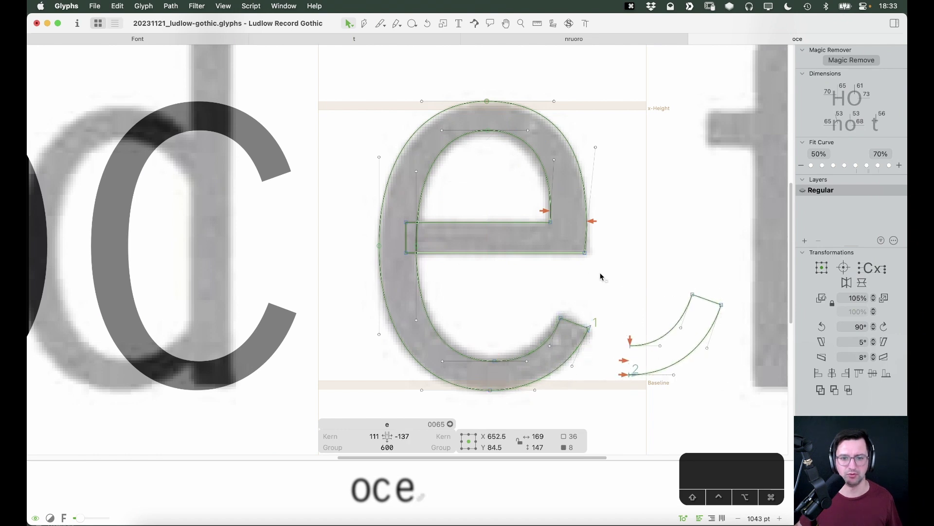
drag(601, 281, 489, 380)
key(Delete)
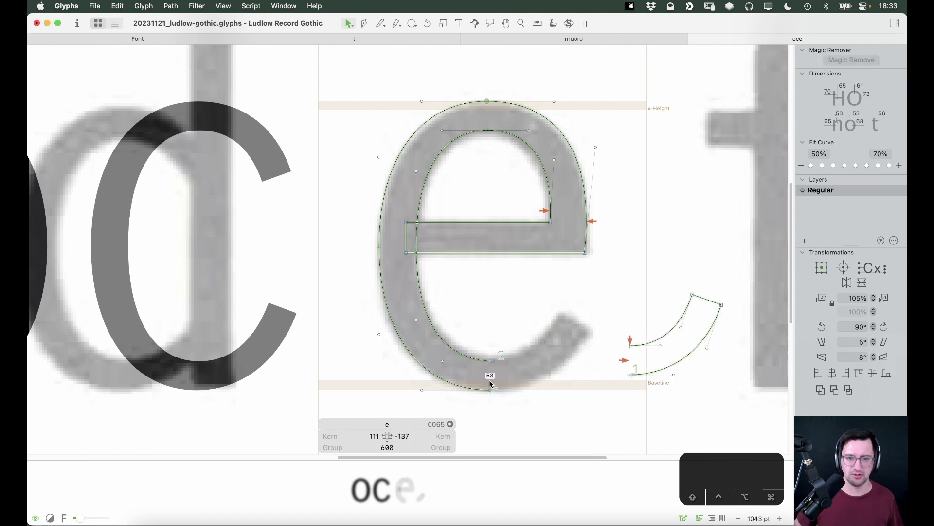
Move the flipped terminal to the open bottom ends of the e, centring it at X 405.5, Y 58.5.
double_click(628, 375)
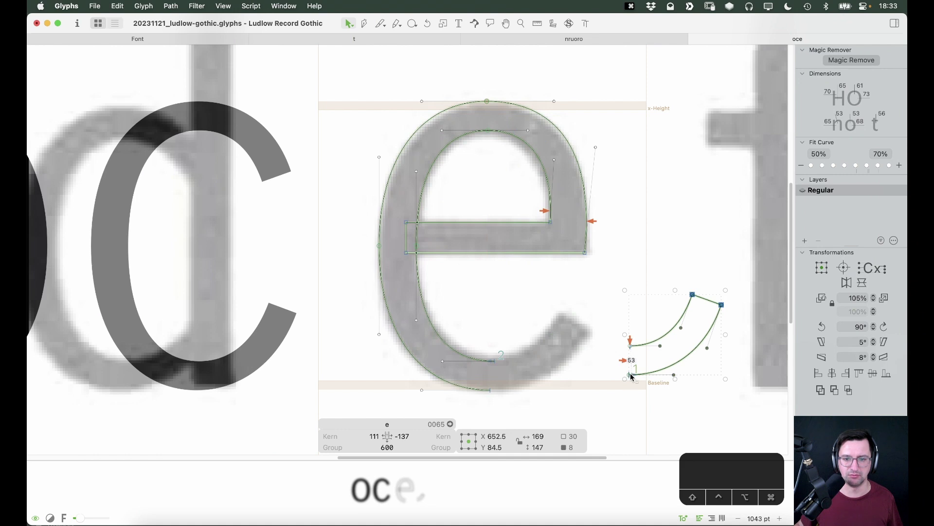
drag(631, 376, 517, 389)
key(z)
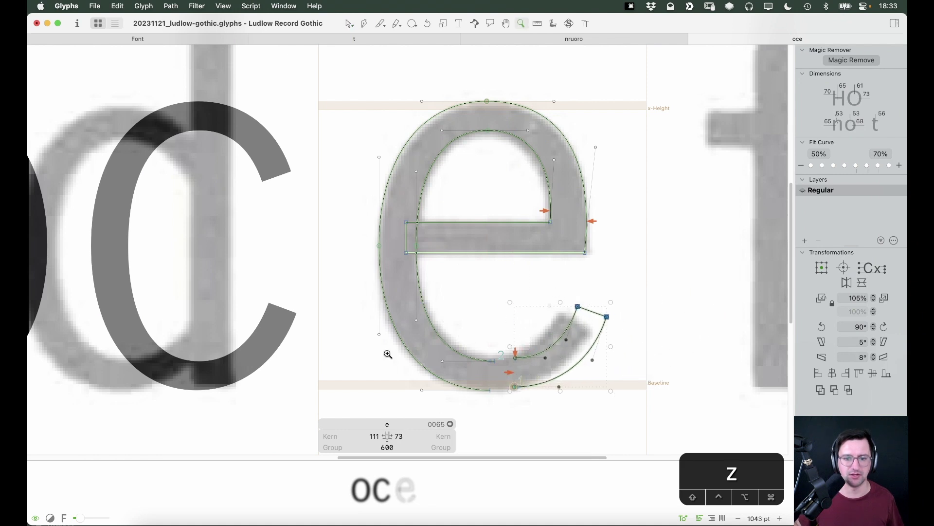
click(388, 353)
key(v)
key(Down)
key(Down)
key(Down)
key(Down)
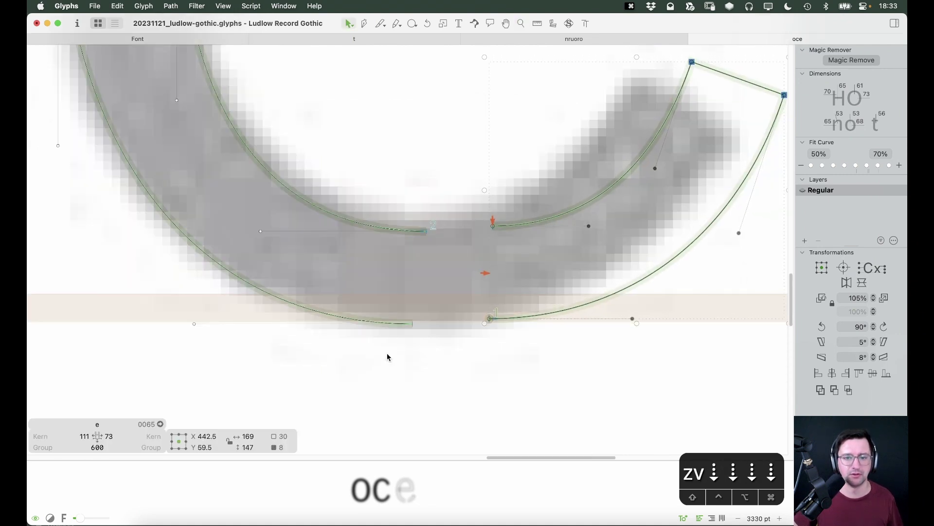
key(Down)
key(shift+Left)
key(shift+Left)
key(shift+Left)
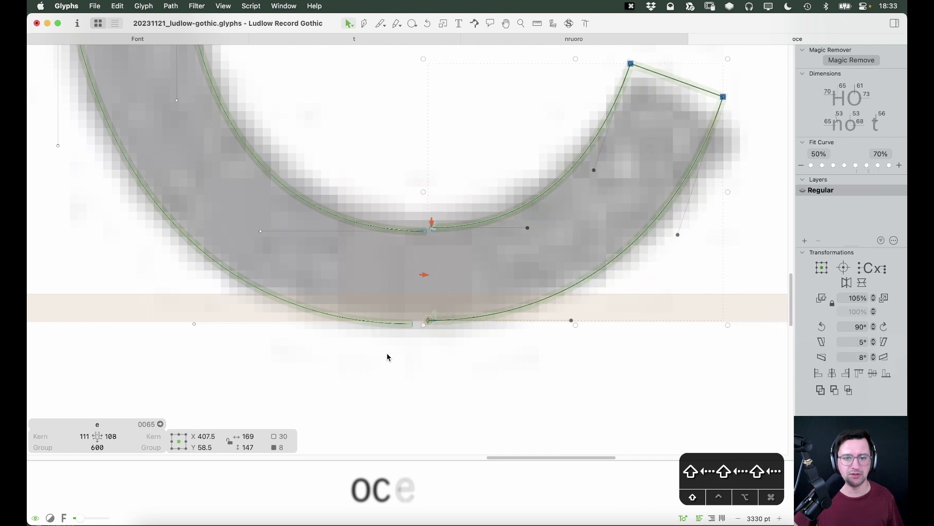
key(Left)
key(Left)
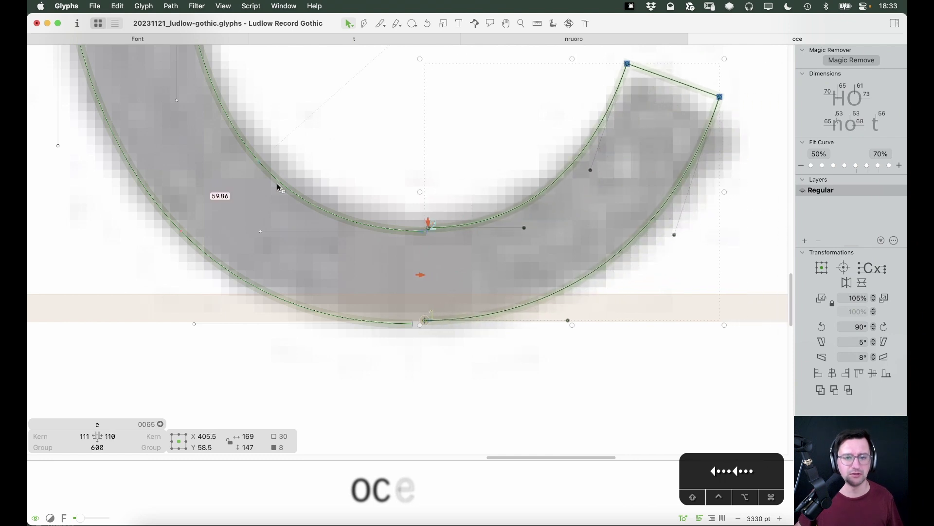
Examine the gap between the curve ends at the e's bottom and the curve at its top, in outline and preview.
key(space)
key(Escape)
key(space)
key(z)
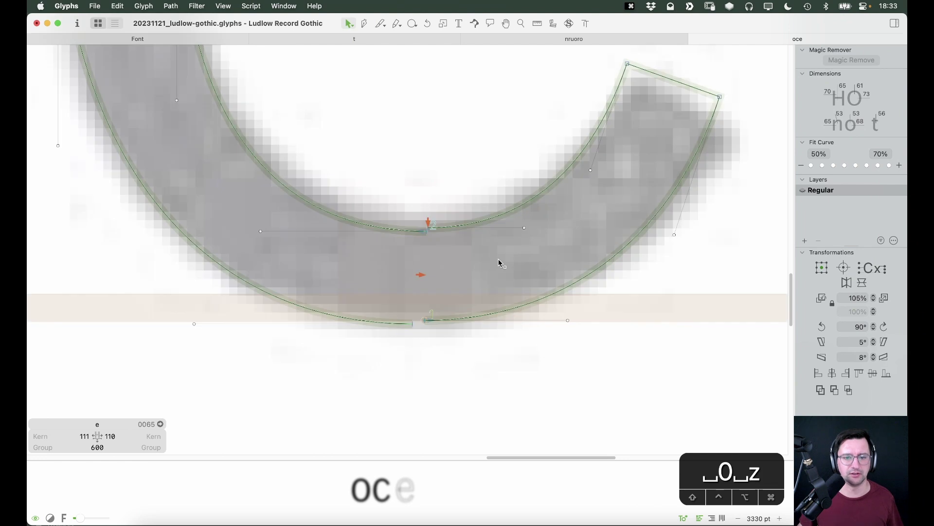
click(376, 328)
key(space)
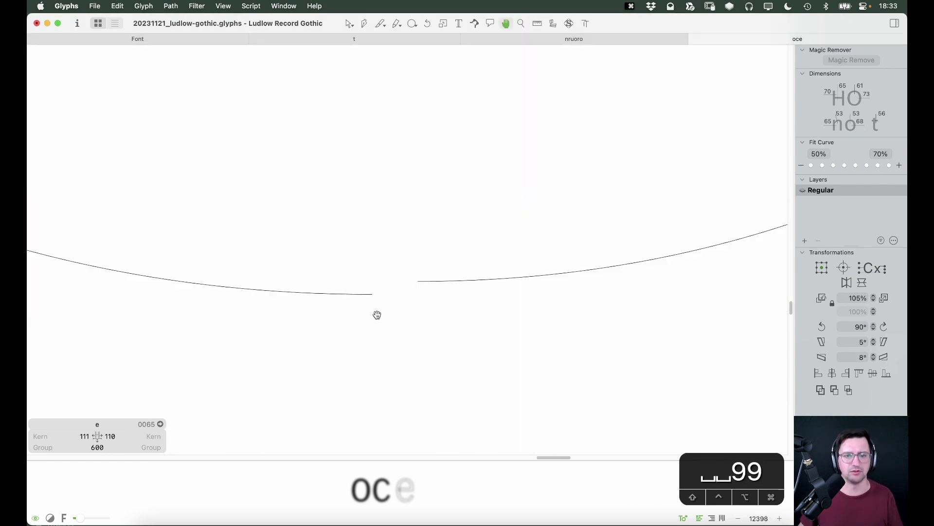
key(super+0)
key(space)
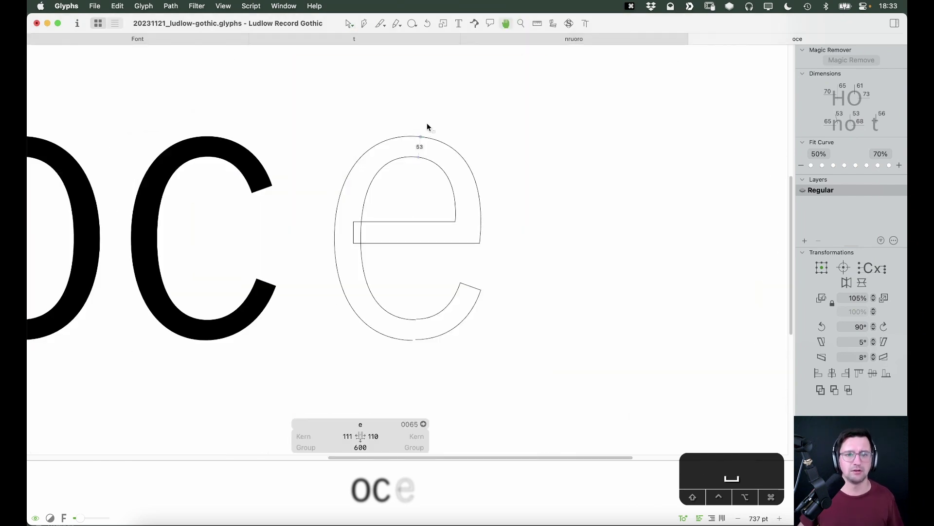
key(z)
click(418, 128)
key(v)
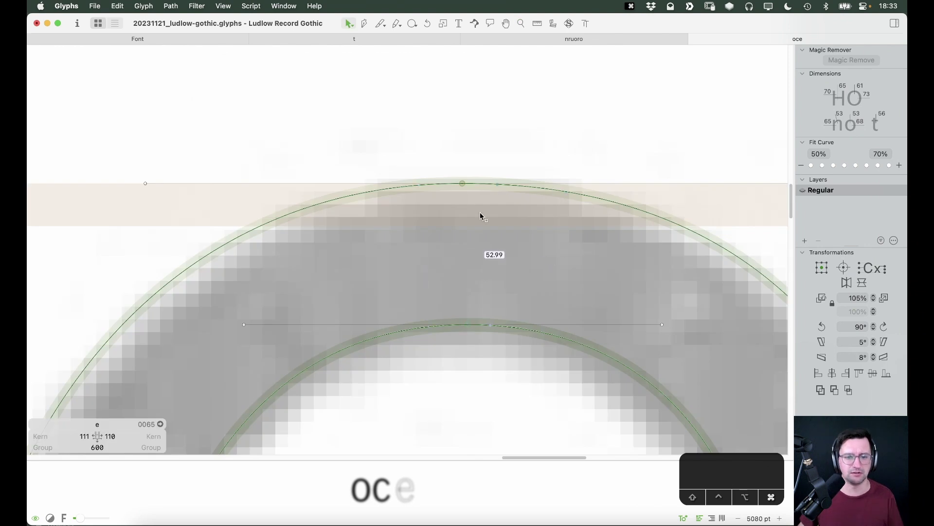
key(super+minus)
key(super+minus)
key(space)
key(space)
Try to raise the left-hand curve ends at the e's bottom to meet the new terminal's ends.
key(z)
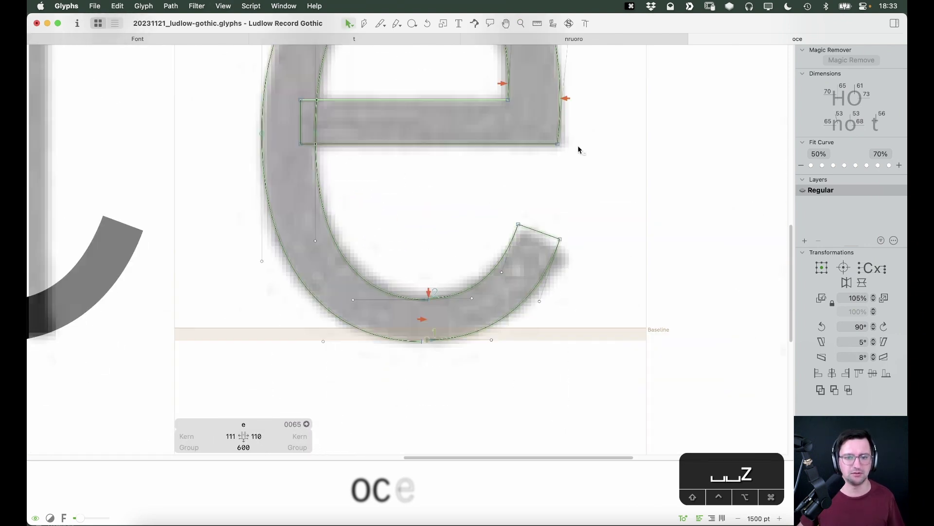
click(398, 334)
key(v)
drag(162, 162, 442, 391)
key(z)
click(276, 327)
key(v)
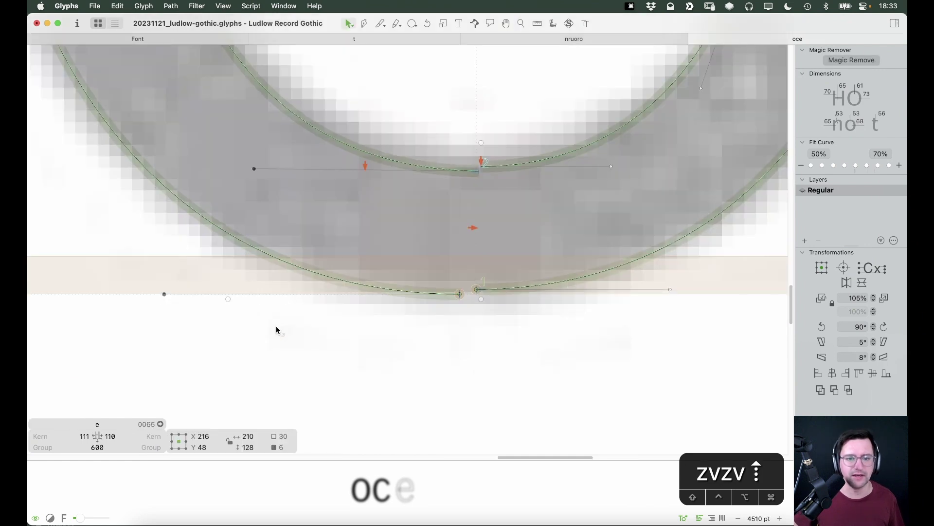
click(501, 105)
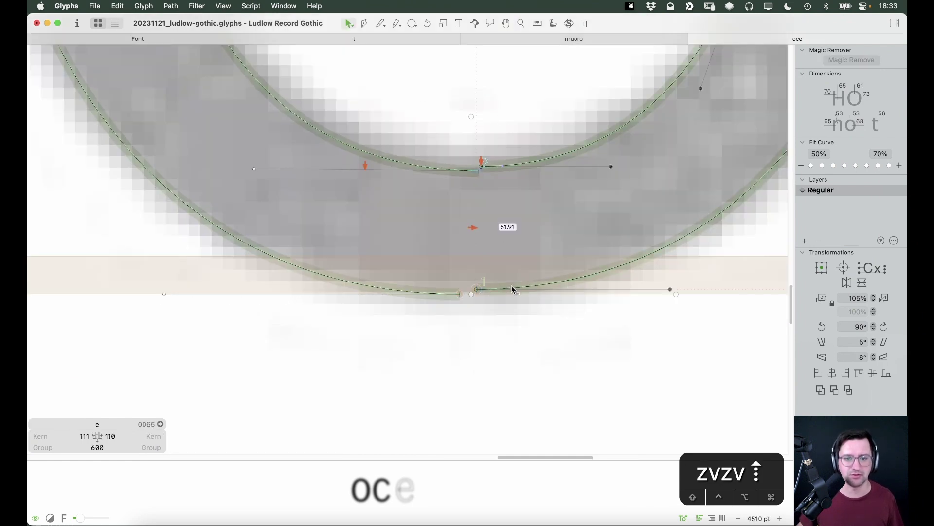
click(504, 288)
click(461, 289)
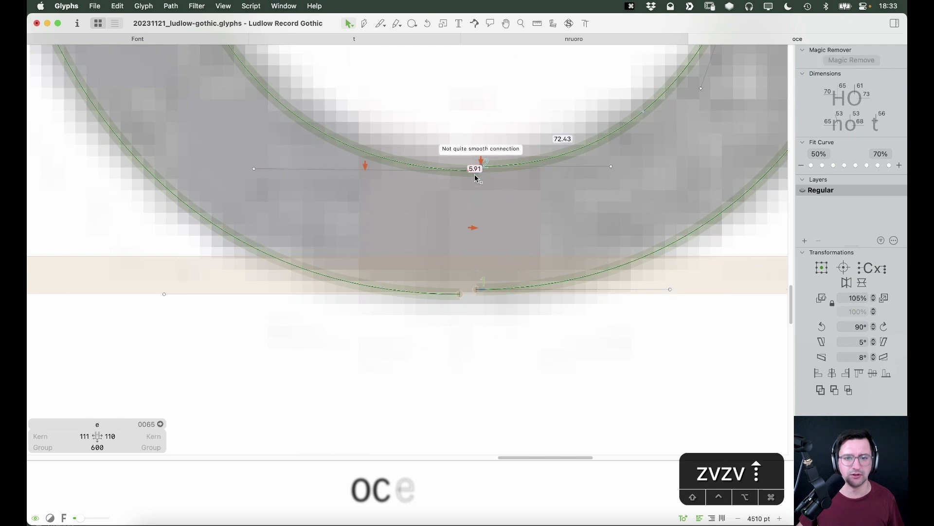
drag(475, 171, 473, 188)
key(cmd+z)
Lower the new terminal to Y 57 so its outer end is level with the left-hand bottom node.
key(z)
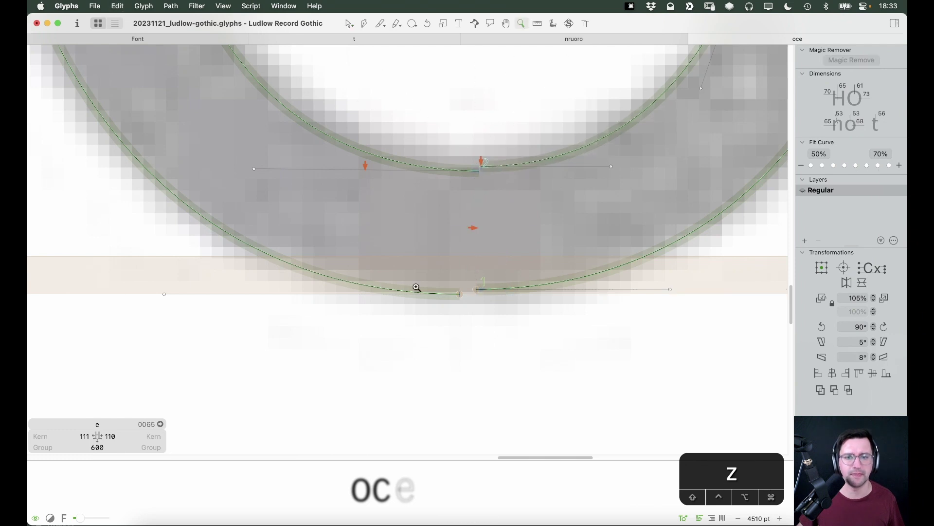
click(480, 116)
key(v)
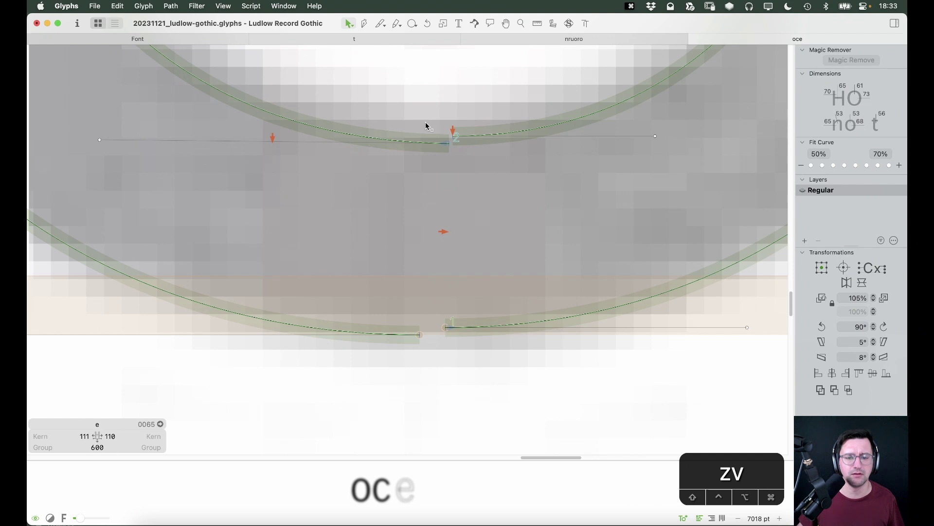
key(space)
key(space)
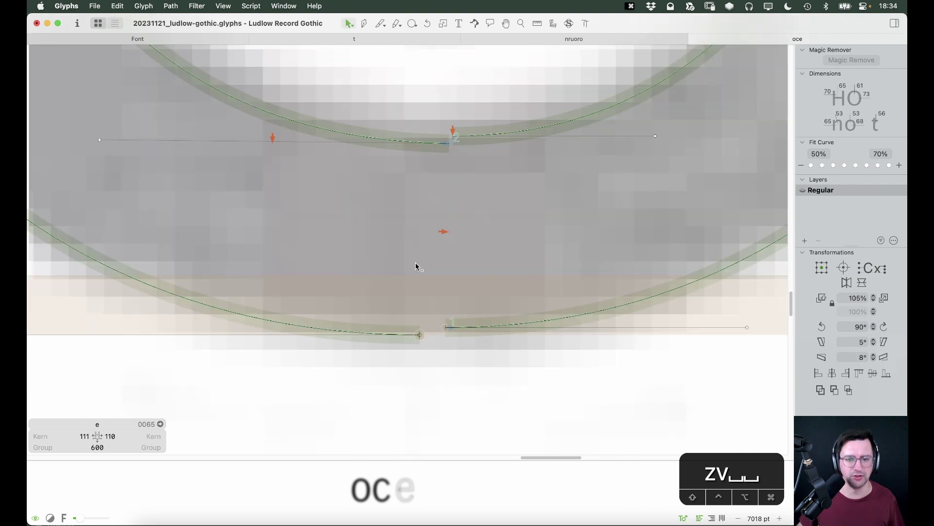
key(z)
click(381, 387)
key(v)
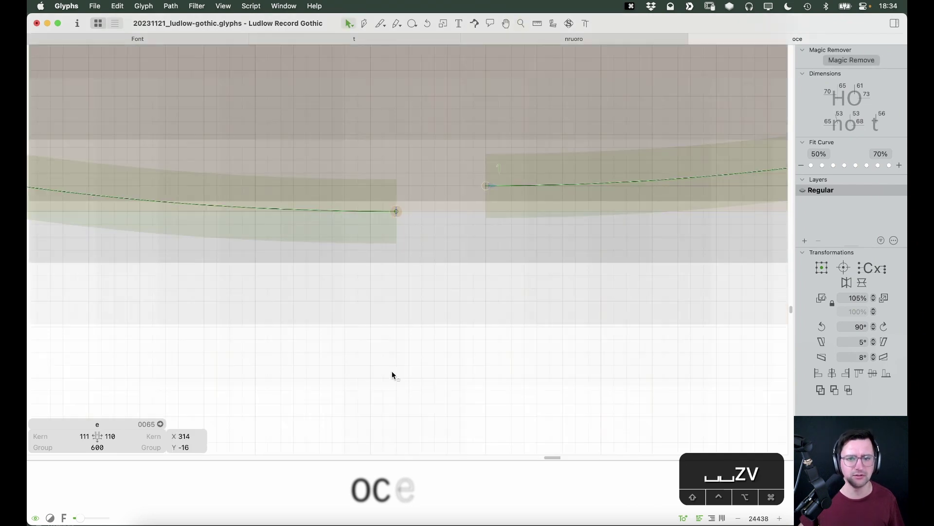
click(549, 184)
key(Down)
key(Down)
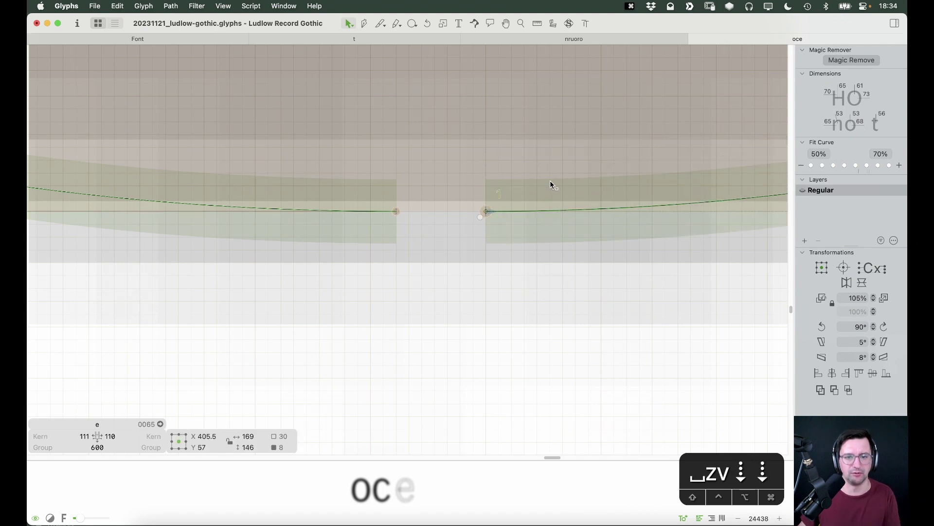
Shift the terminal to X 404.5 to join the inner curves and connect the left-hand outer bottom node to its outer end.
key(super+minus)
key(super+minus)
key(space)
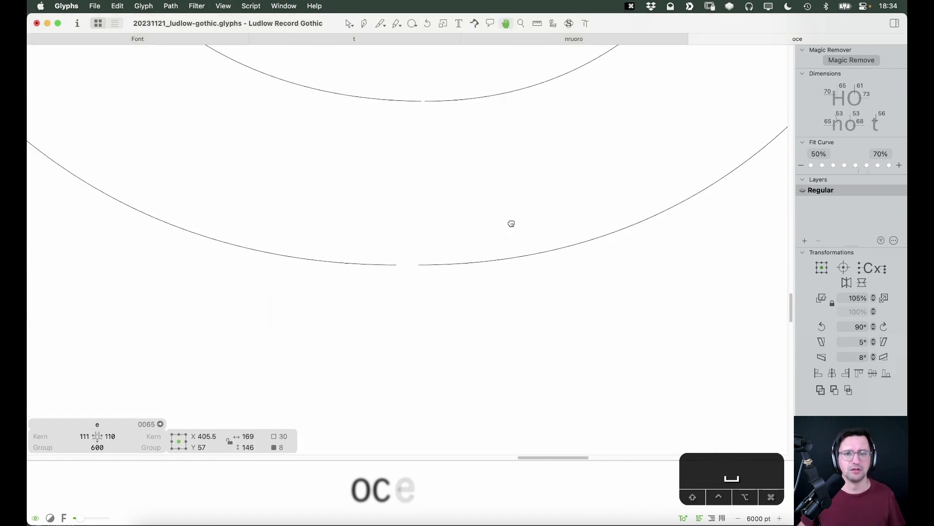
key(BackSpace)
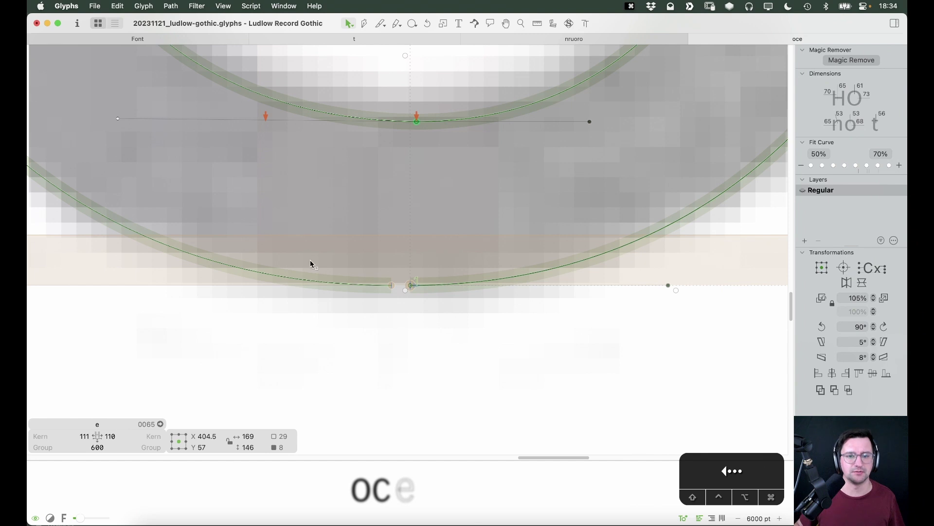
click(402, 246)
drag(391, 286, 410, 287)
key(space)
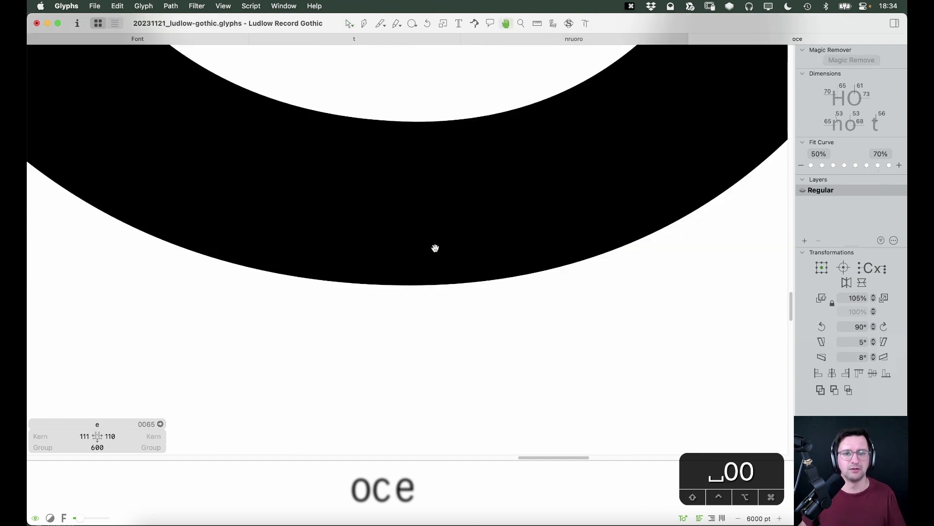
Examine the filled e with its new lower terminal beside the o and c at reduced zoom.
key(super+minus)
key(super+minus)
key(super+minus)
key(space)
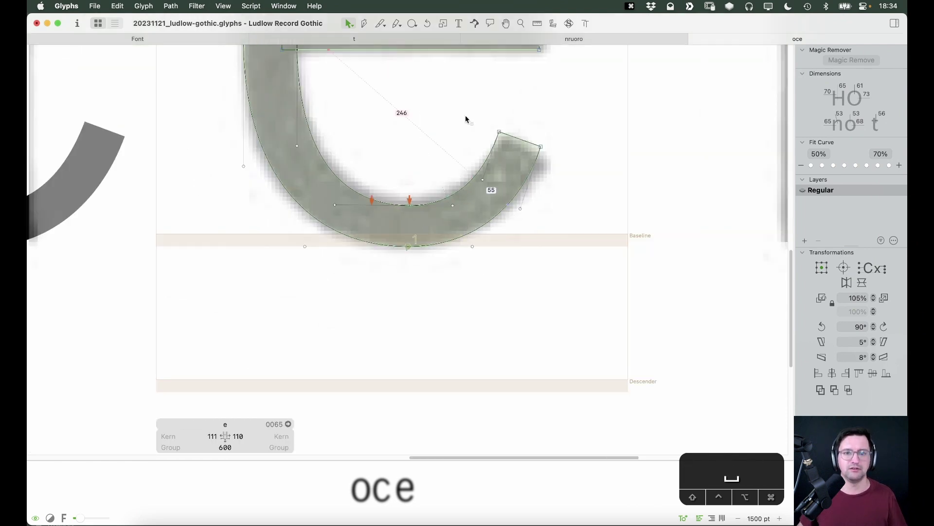
drag(524, 265, 538, 277)
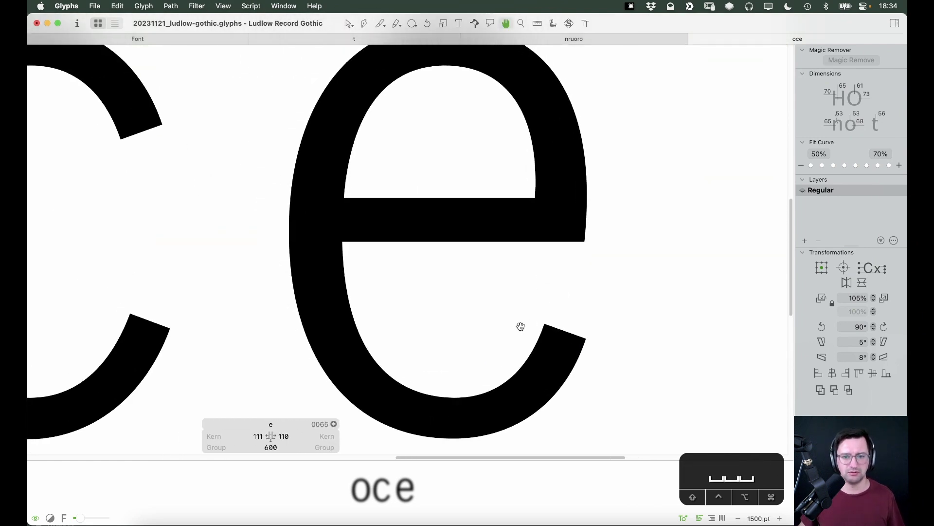
key(space)
key(super+minus)
key(super+minus)
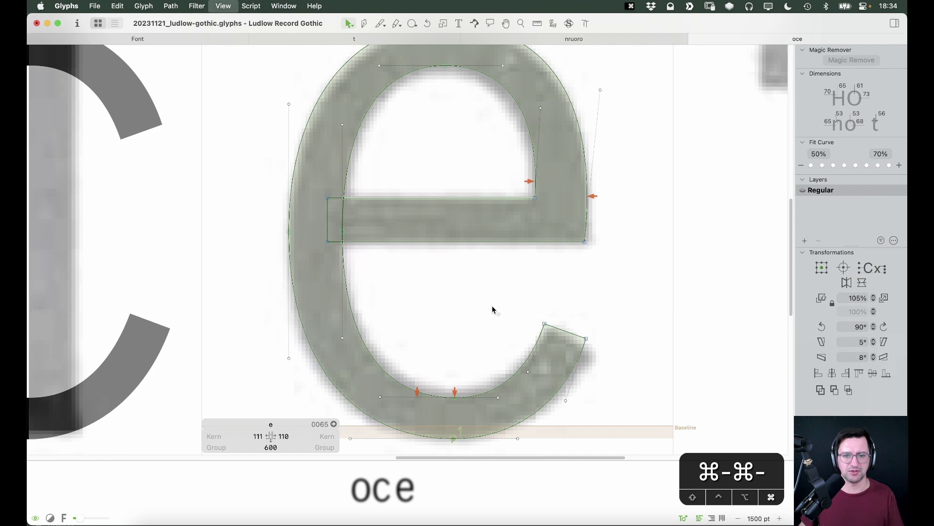
key(space)
drag(487, 256, 513, 268)
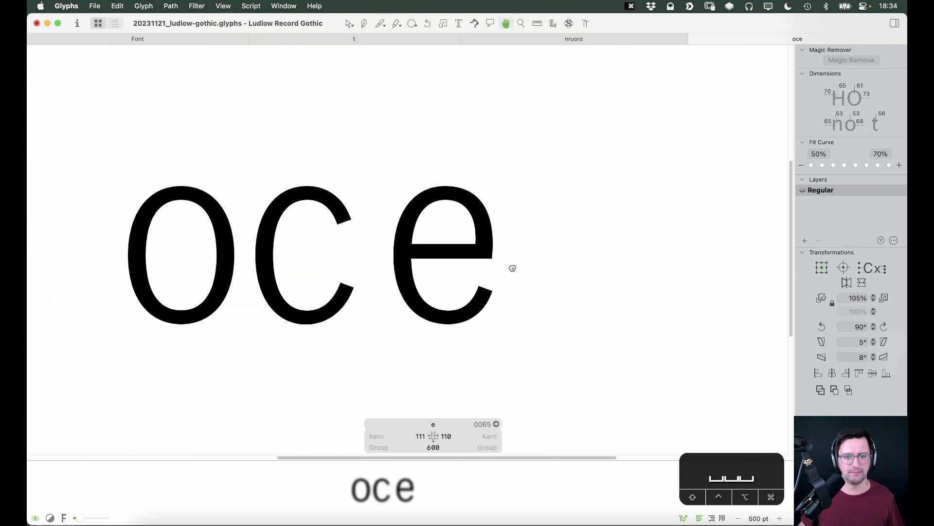
Link the e's left and right sidebearings to the O and check the oce spacing in preview.
click(412, 431)
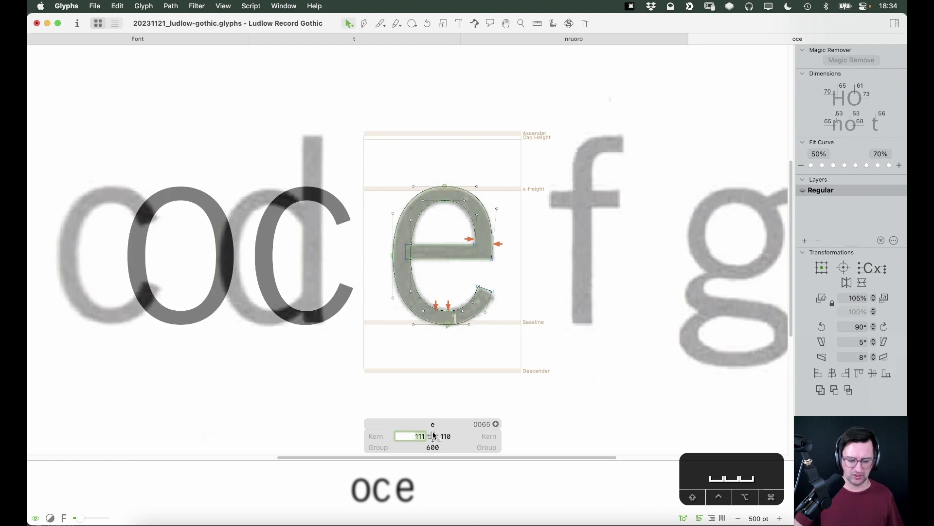
text(o)
key(Tab)
text(o)
key(Return)
key(space)
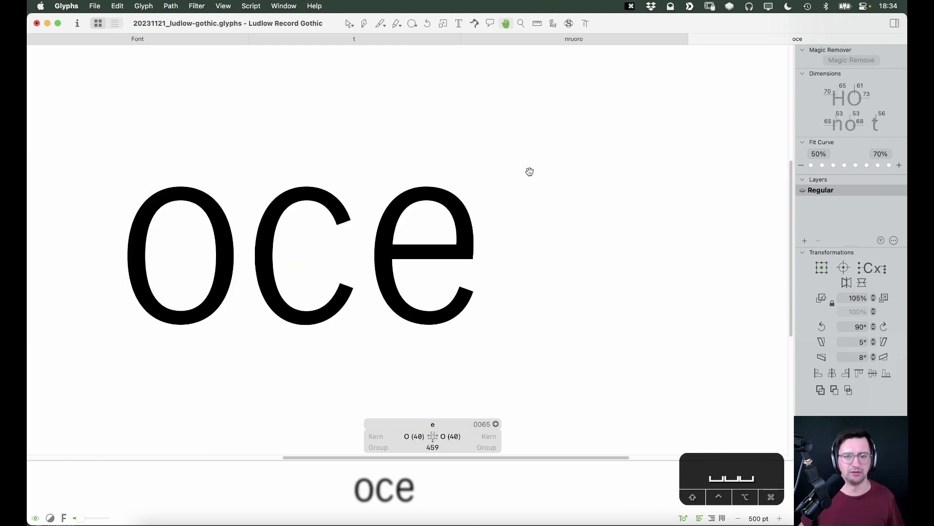
key(z)
click(464, 223)
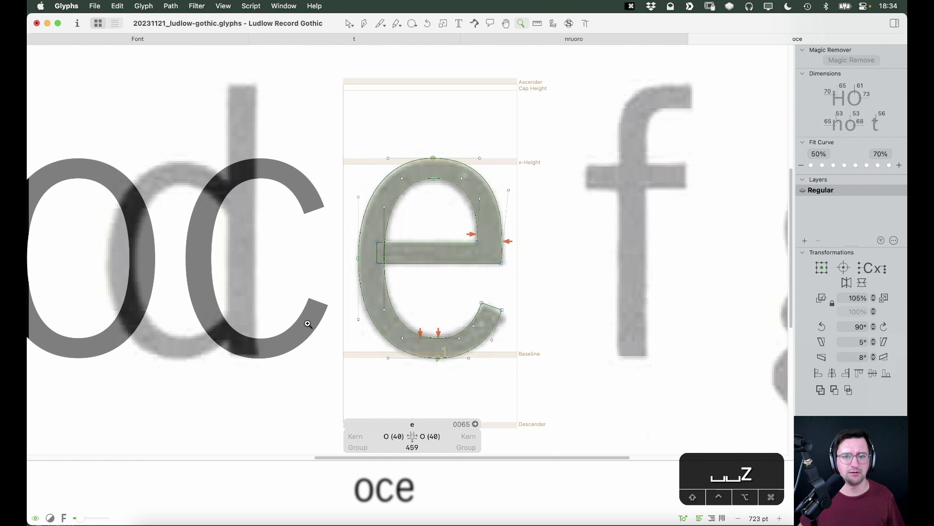
key(super+equal)
key(space)
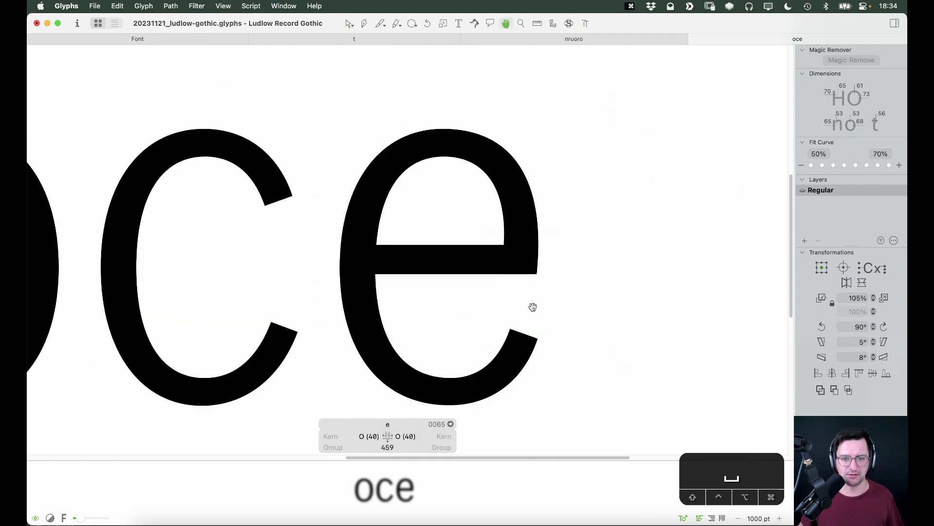
Widen the e by moving the right-hand nodes at its crossbar outward to X 394.5, comparing the shape in preview.
drag(533, 306, 624, 299)
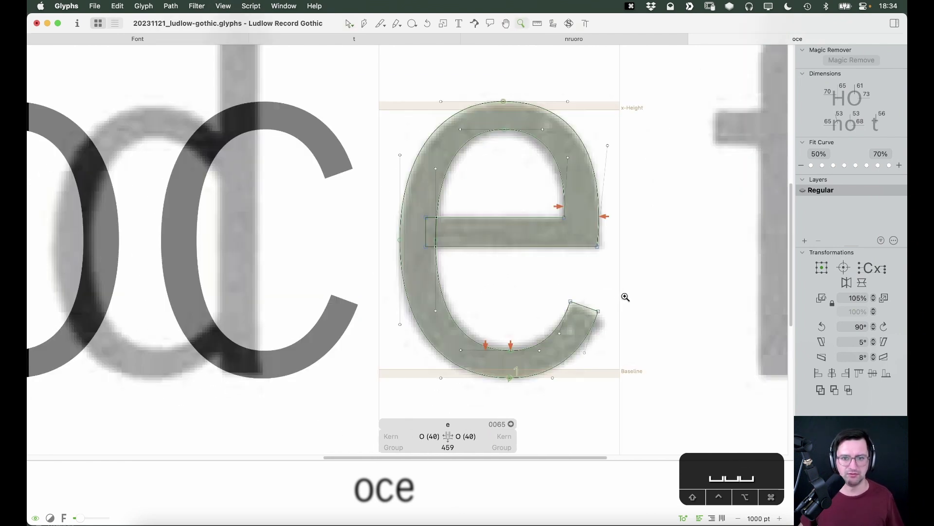
key(space)
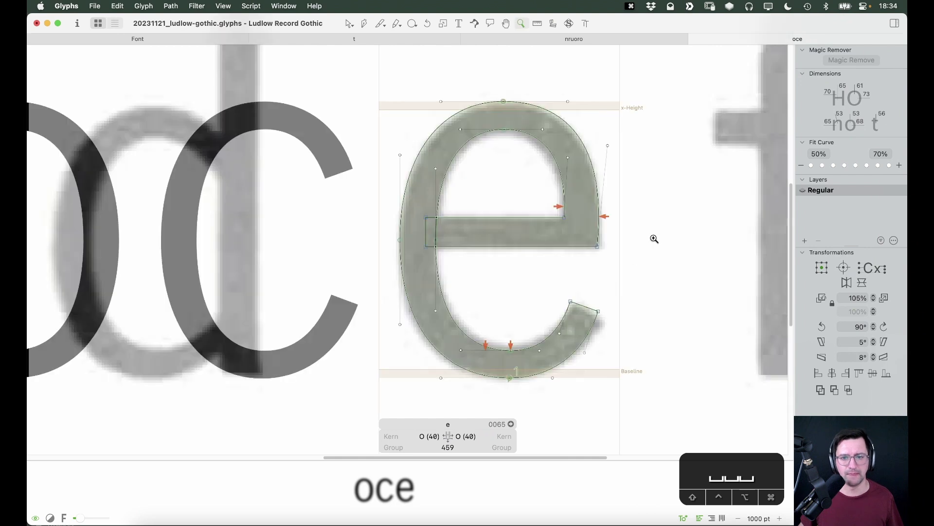
key(v)
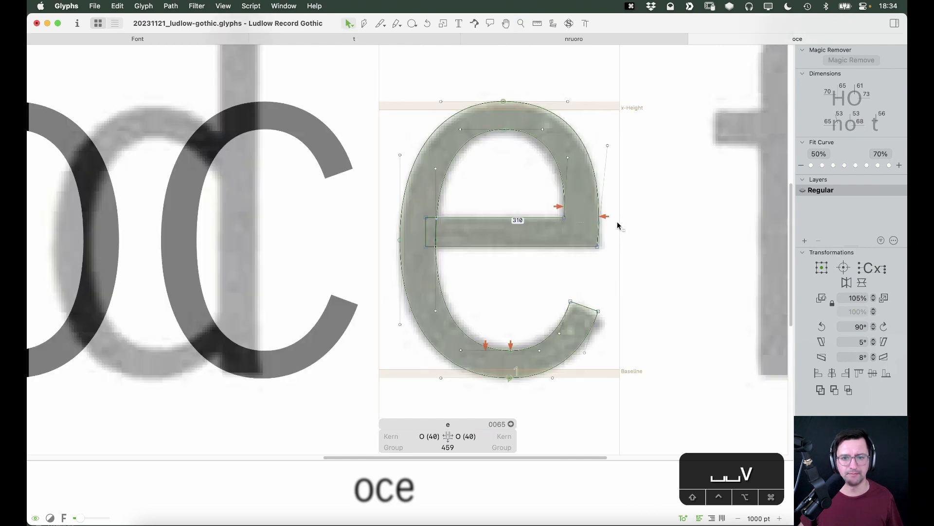
drag(629, 201, 523, 261)
key(space)
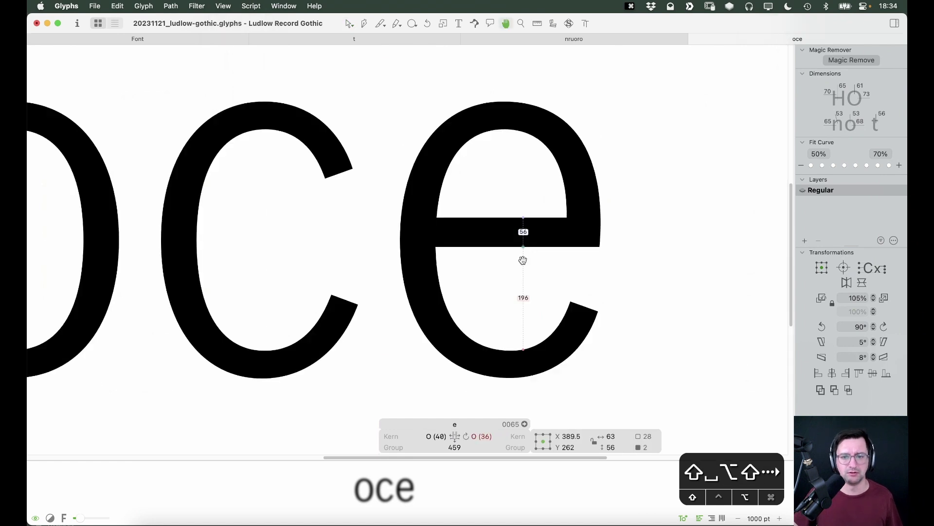
key(alt+shift+Right)
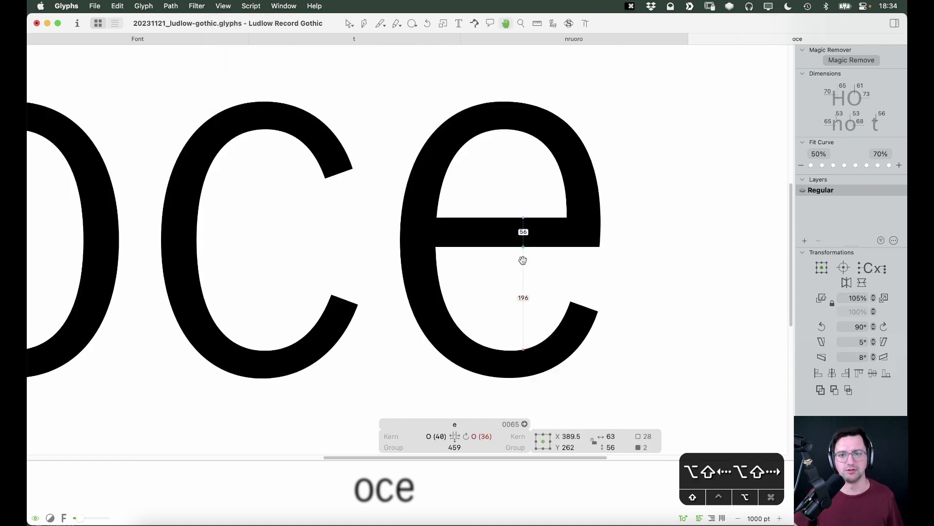
key(space)
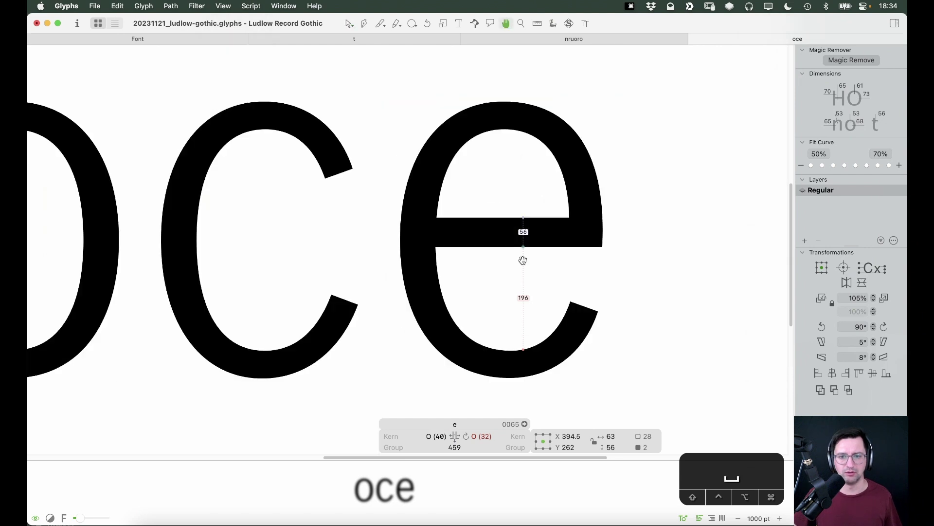
key(alt+shift+Left)
key(alt+shift+Right)
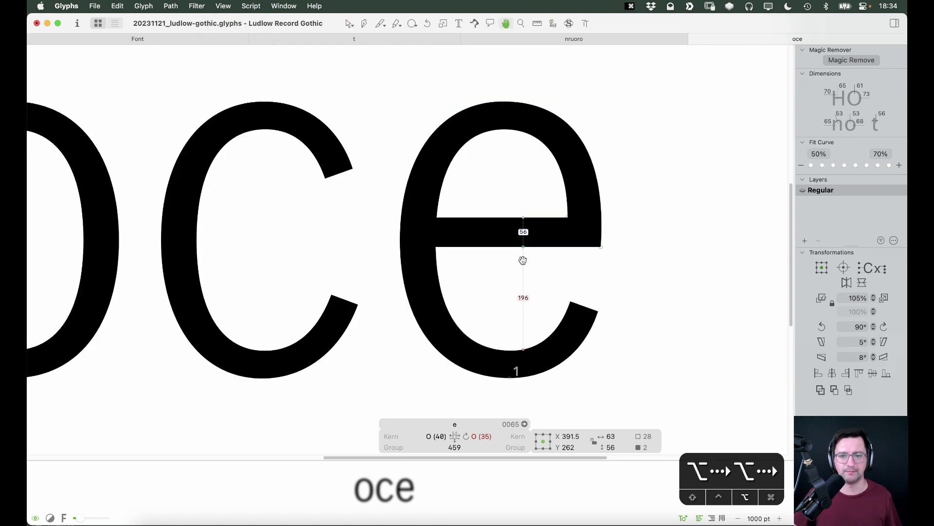
key(space)
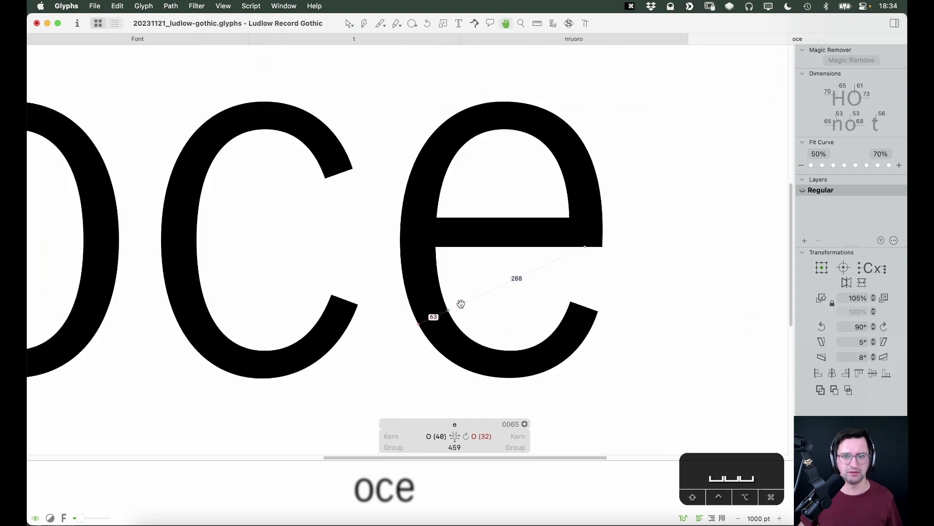
Move the counter's inner corner node above the e's crossbar to X 360 and update the glyph's metrics.
click(568, 217)
key(space)
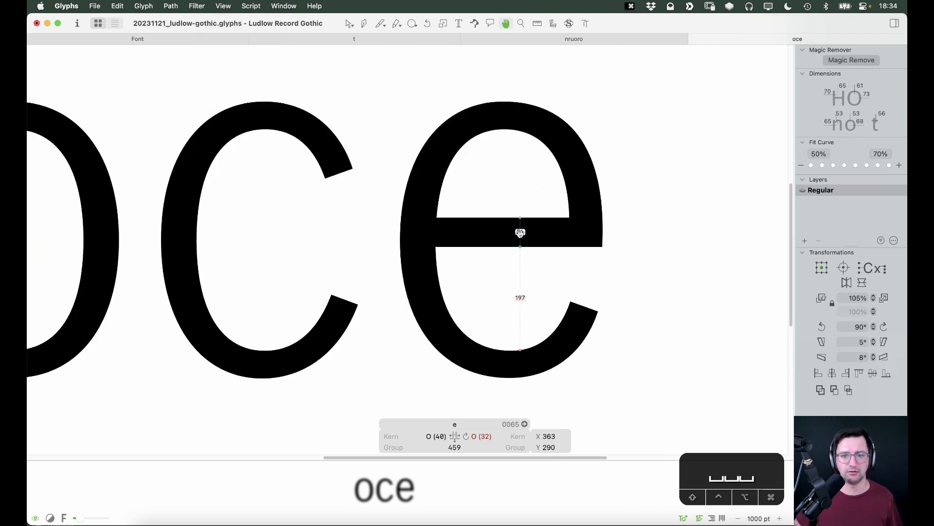
key(alt)
key(alt)
key(alt)
key(space)
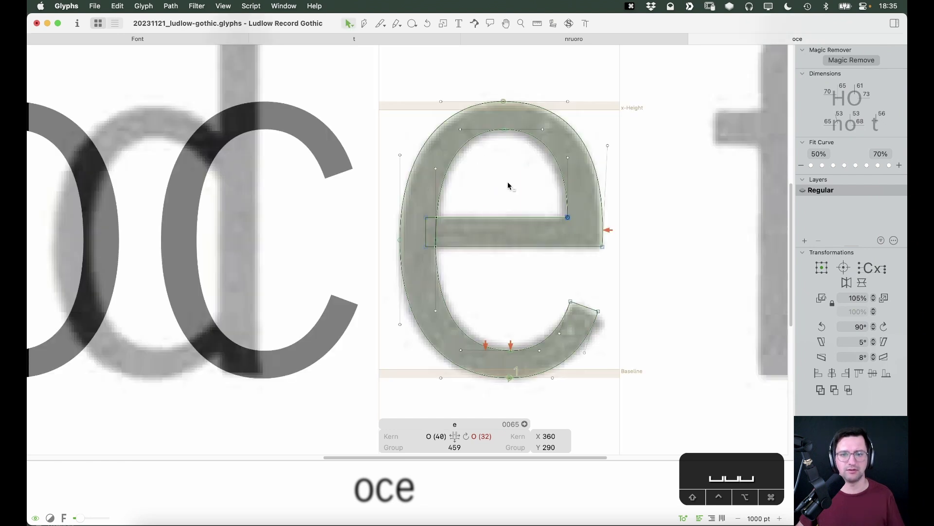
key(space)
key(ctrl+super+m)
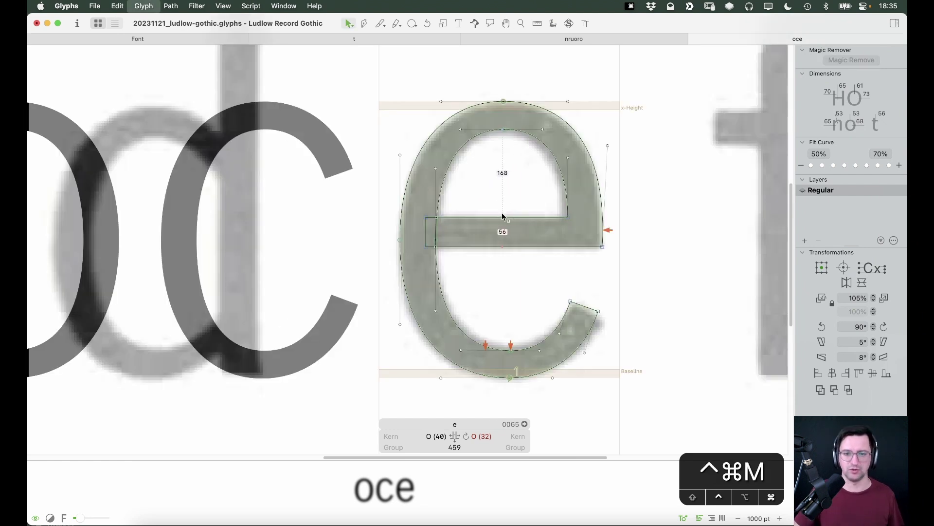
Unlock the scanned reference image behind the e and delete it from the glyph.
key(super+minus)
key(super+minus)
key(super+minus)
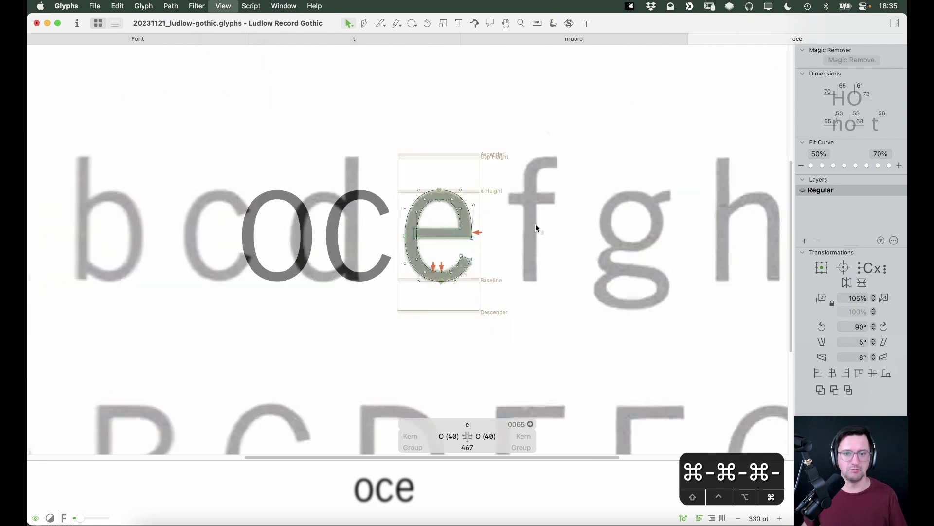
right_click(510, 217)
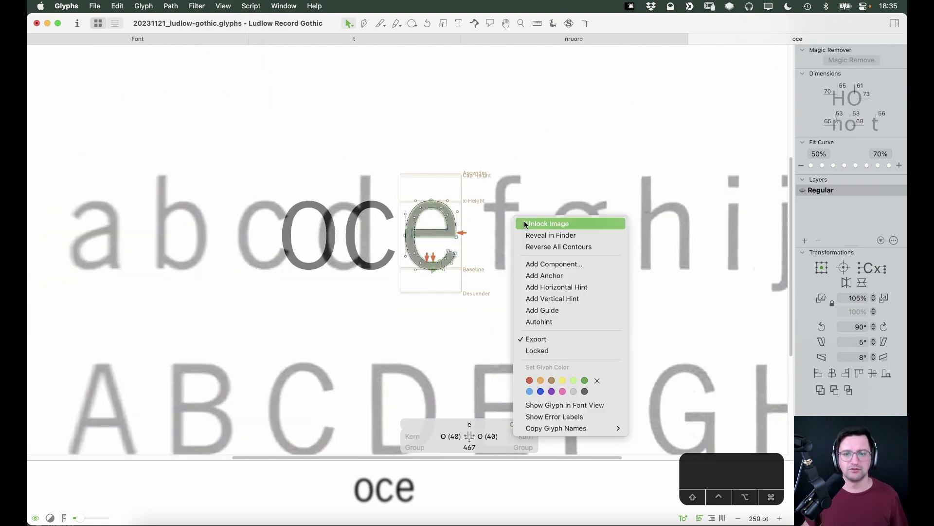
click(521, 222)
key(BackSpace)
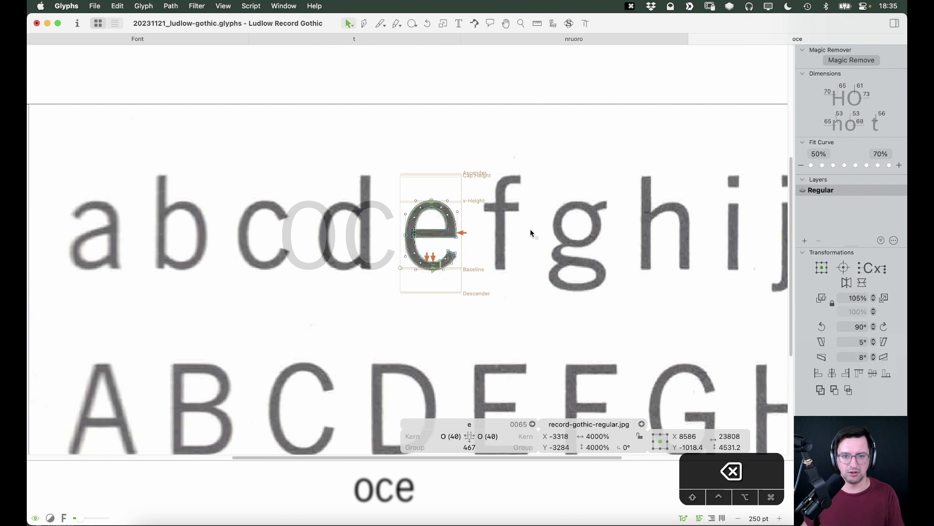
Save the font file and close the oce tab to return to the font overview.
key(super+minus)
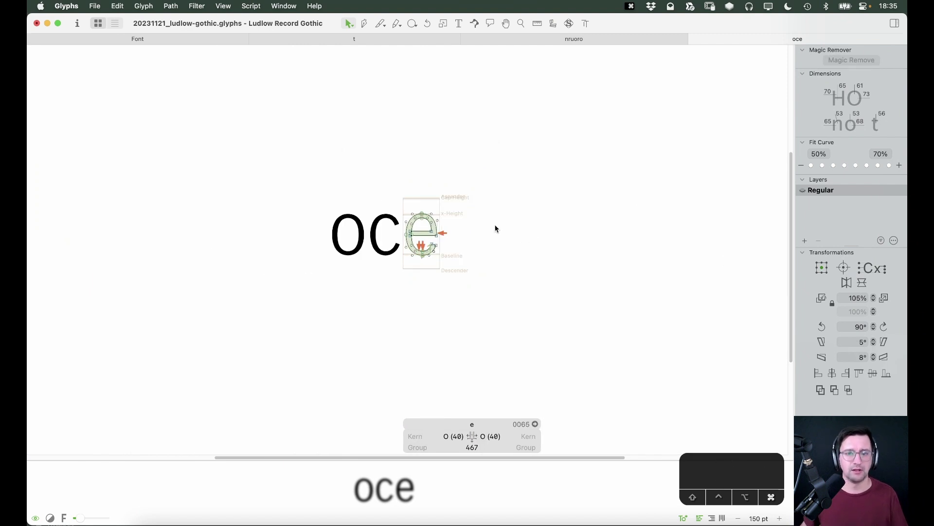
key(super+minus)
key(space)
key(super+s)
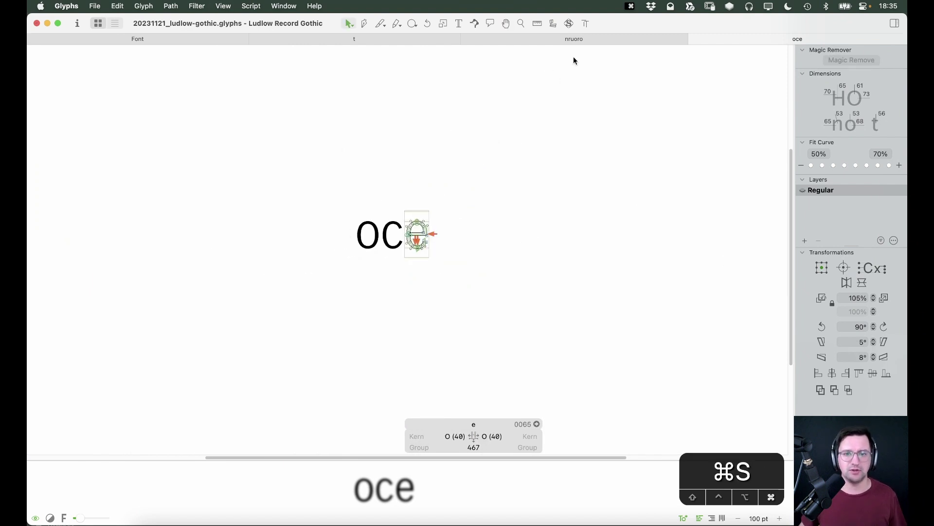
click(694, 39)
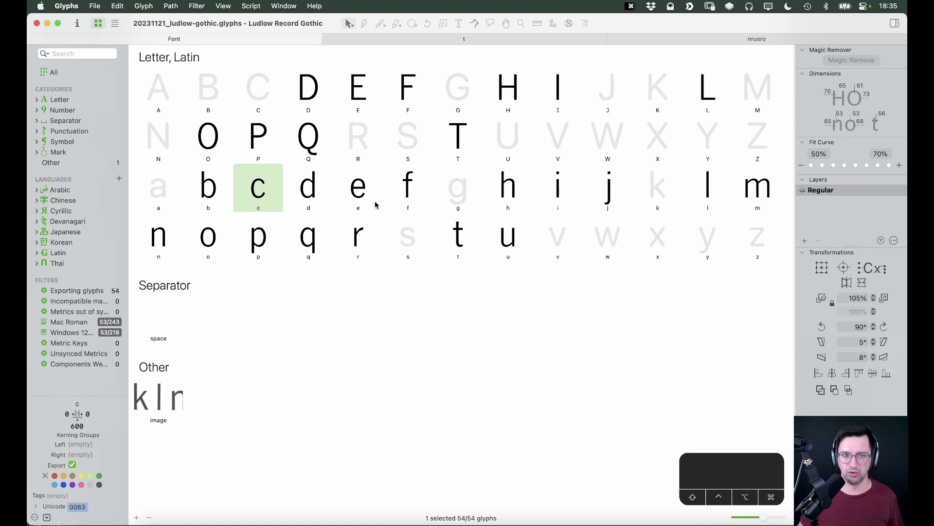
click(117, 6)
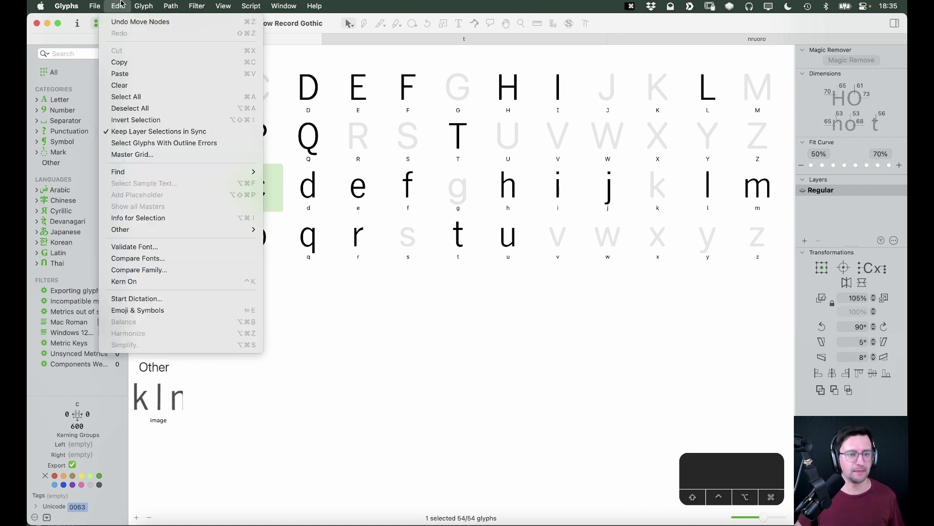
mouse_move(144, 4)
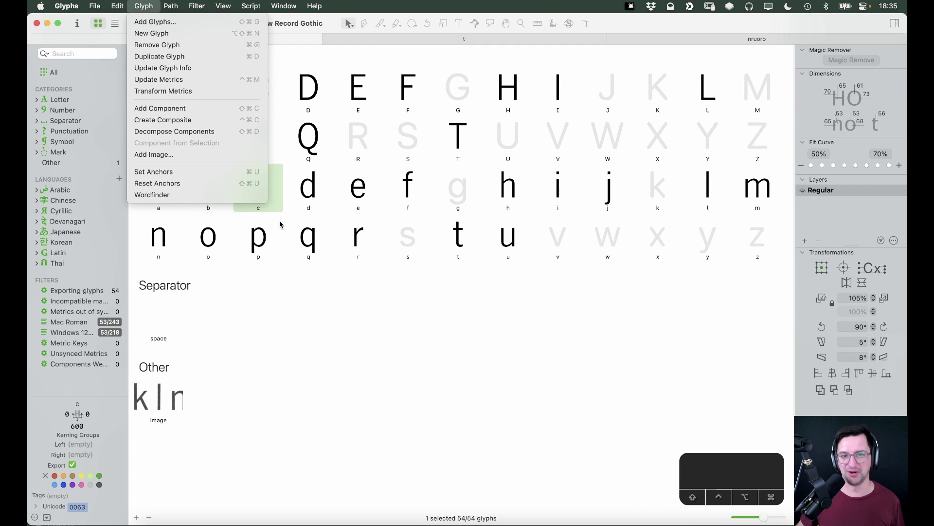
click(314, 304)
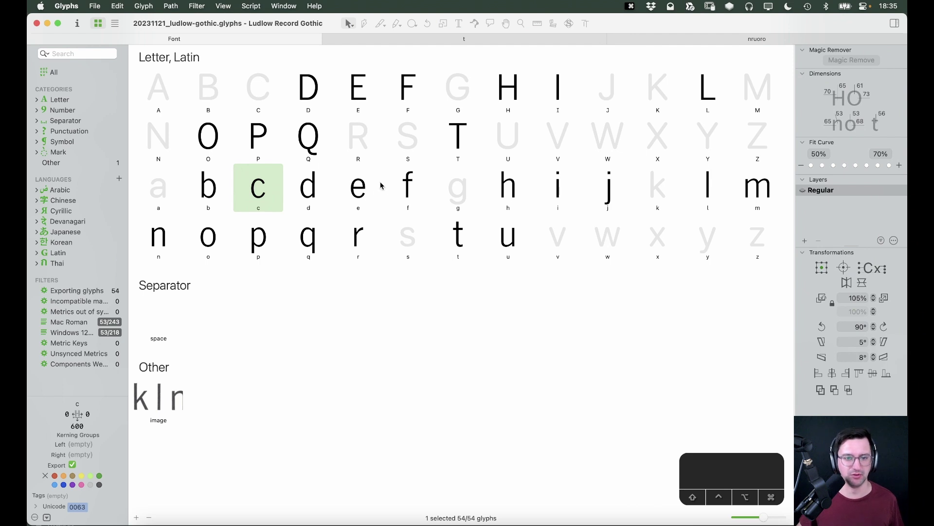
click(223, 190)
shift+click(408, 189)
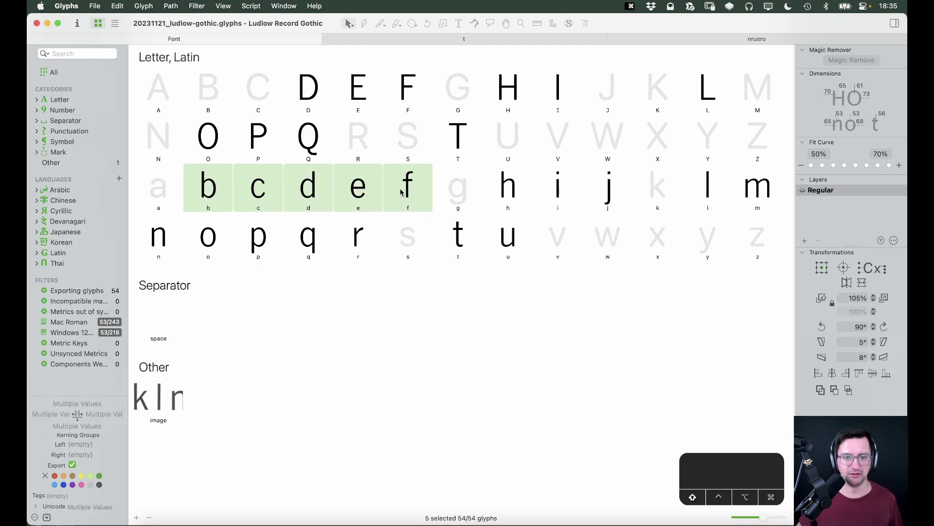
super+click(504, 189)
super+click(563, 193)
super+click(609, 192)
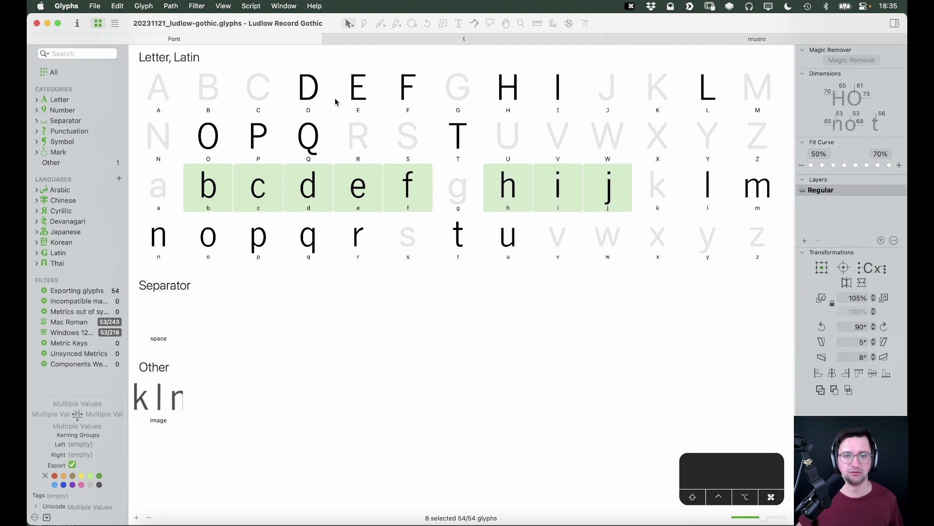
Select the drawn uppercase glyphs D, E, F, H, I, L, O, P, Q and T in the font overview.
drag(311, 90, 558, 93)
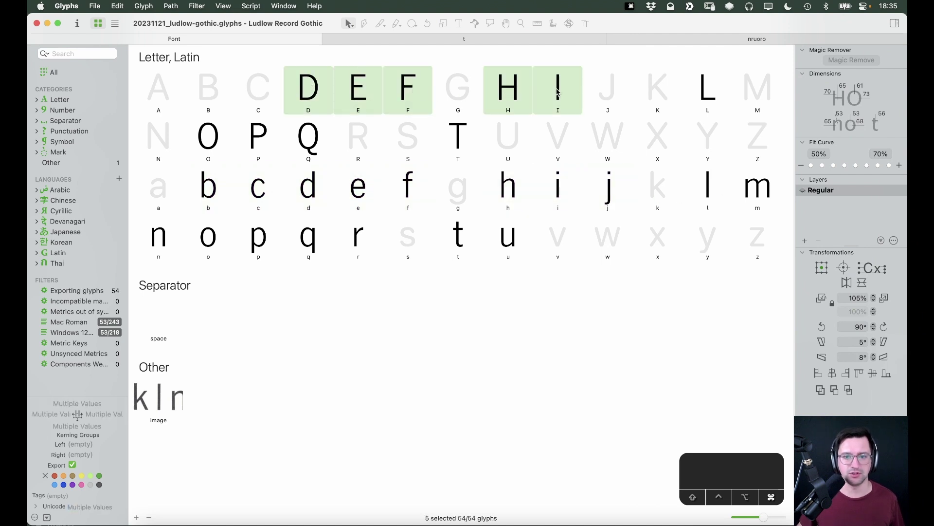
super+click(705, 94)
super+click(209, 137)
super+click(260, 134)
super+click(316, 138)
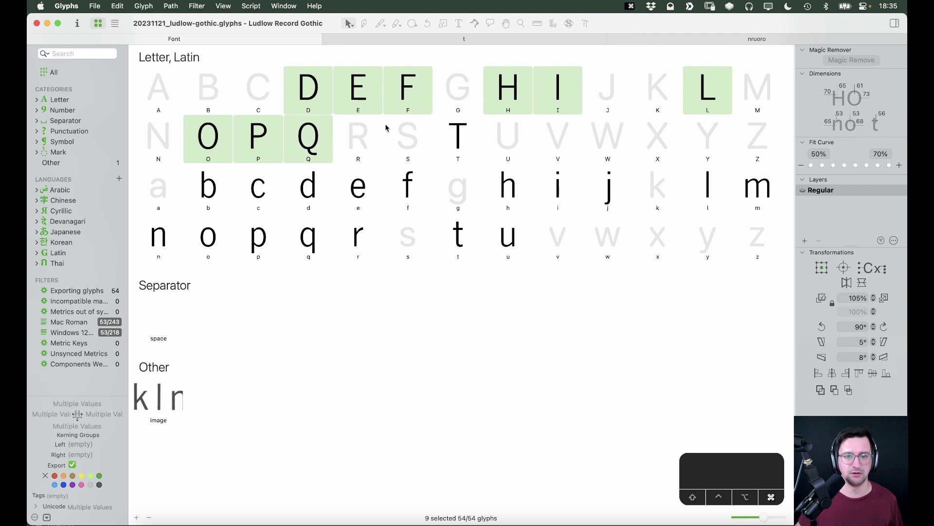
super+click(449, 136)
Add the drawn lowercase glyphs b to f, h to j, l to r, t and u to the selection.
super+click(224, 188)
super+click(260, 185)
super+click(309, 184)
super+click(358, 186)
super+click(410, 187)
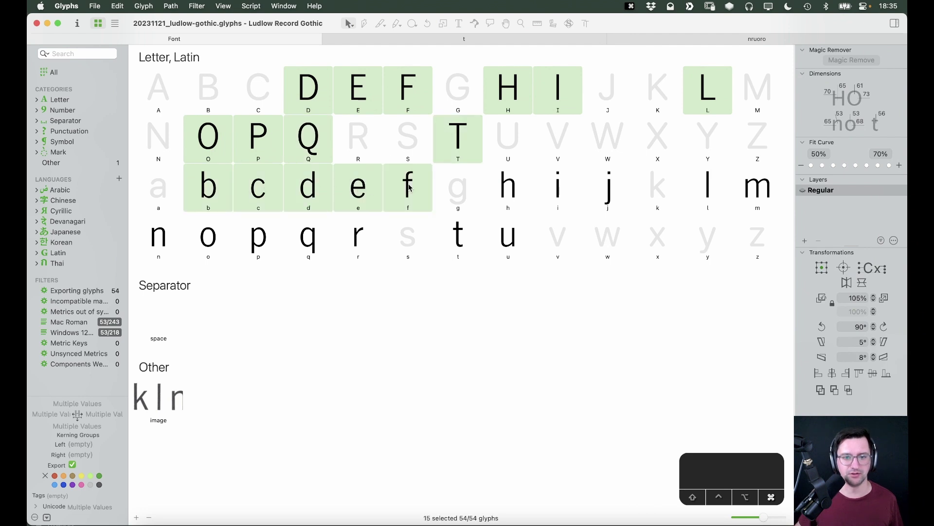
super+click(507, 195)
super+click(567, 189)
super+click(603, 190)
super+click(714, 192)
super+click(752, 195)
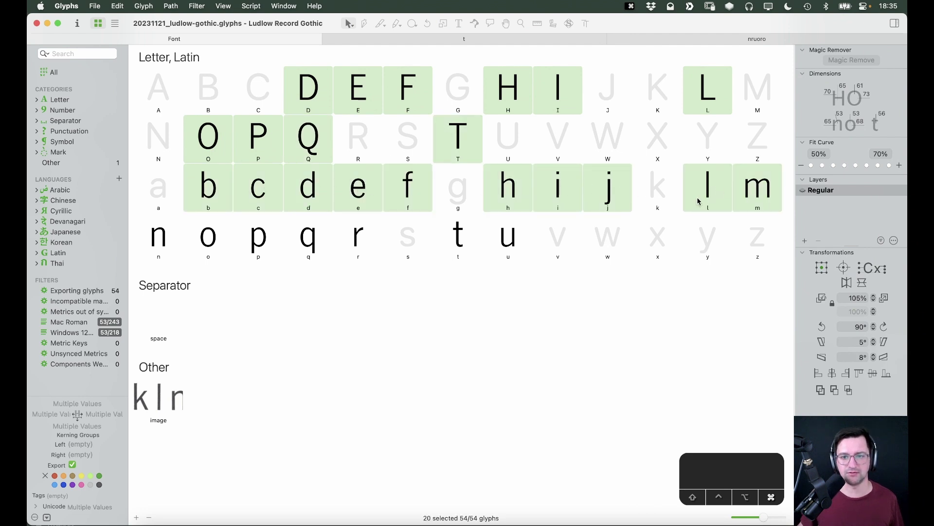
super+click(501, 228)
super+click(475, 236)
super+click(341, 237)
super+click(316, 238)
super+click(263, 239)
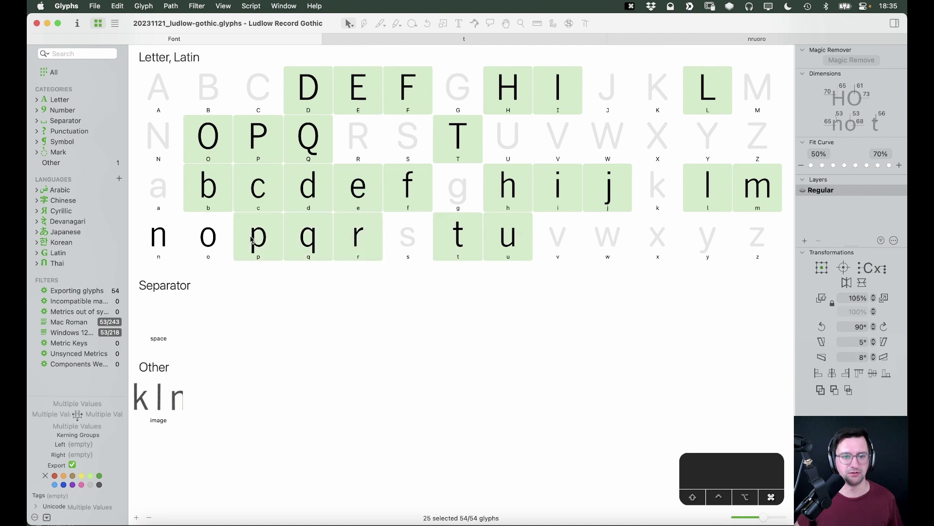
super+click(203, 240)
super+click(156, 244)
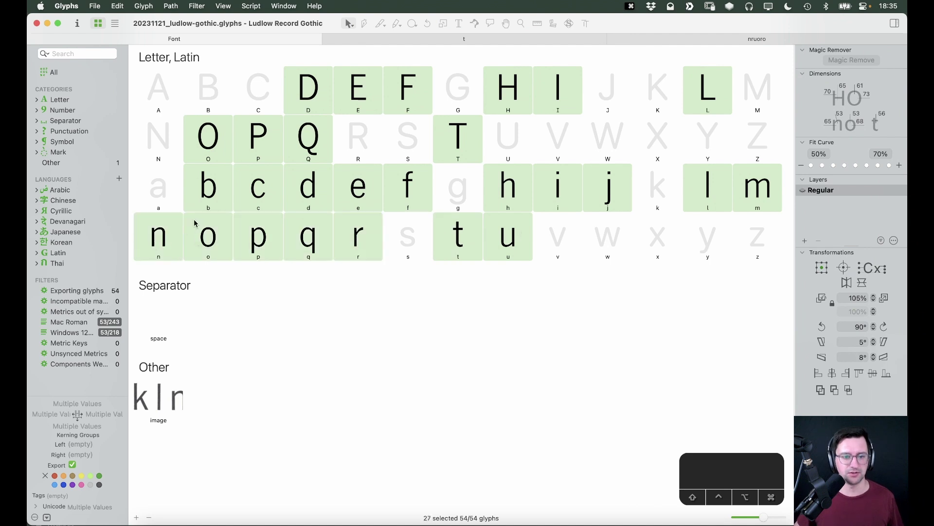
Open the selected glyphs together in a new edit tab and select the whole line as text.
super+click(181, 241)
double_click(172, 239)
key(t)
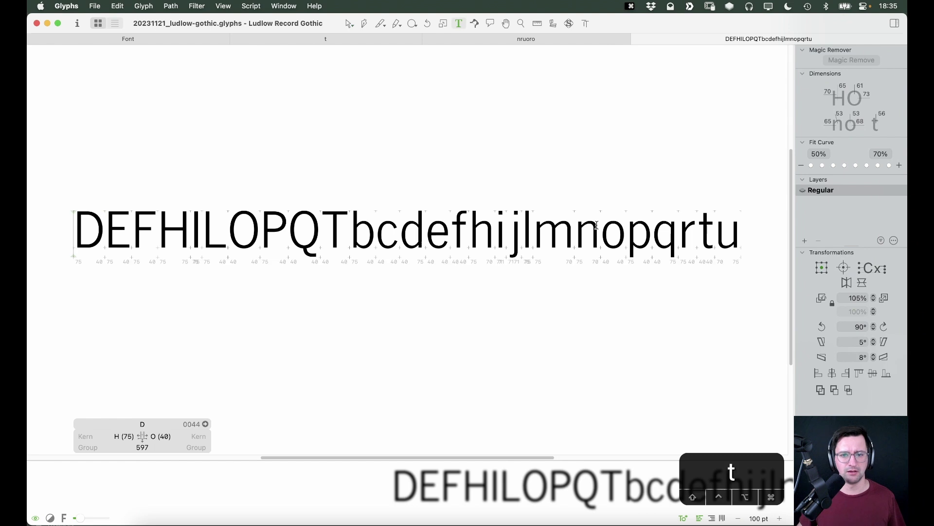
key(cmd+a)
Open the Text Preview window for the selected glyph line and move it aside to uncover the line's first letters.
click(284, 6)
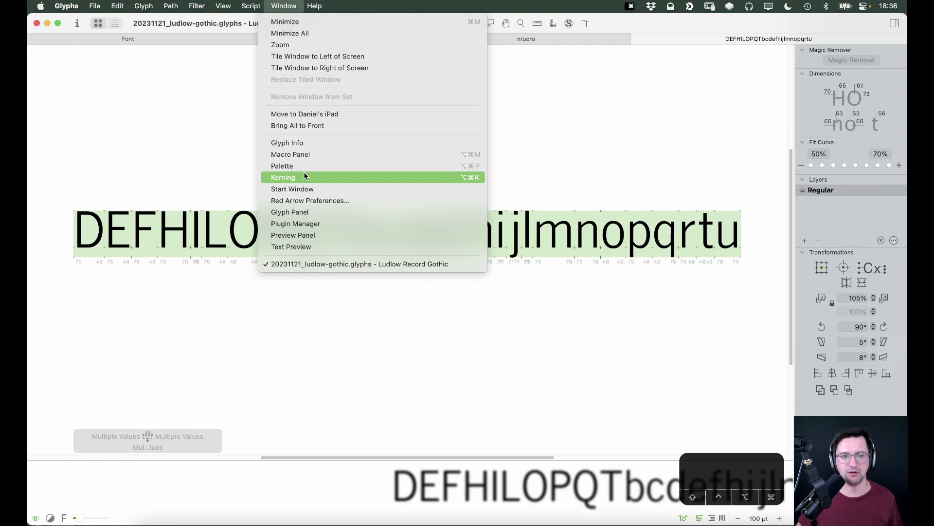
click(295, 244)
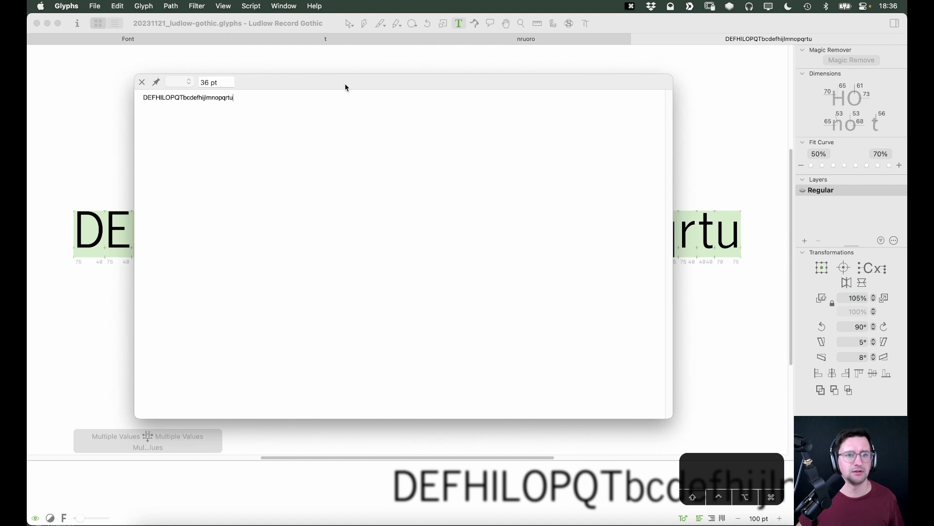
drag(346, 86, 548, 83)
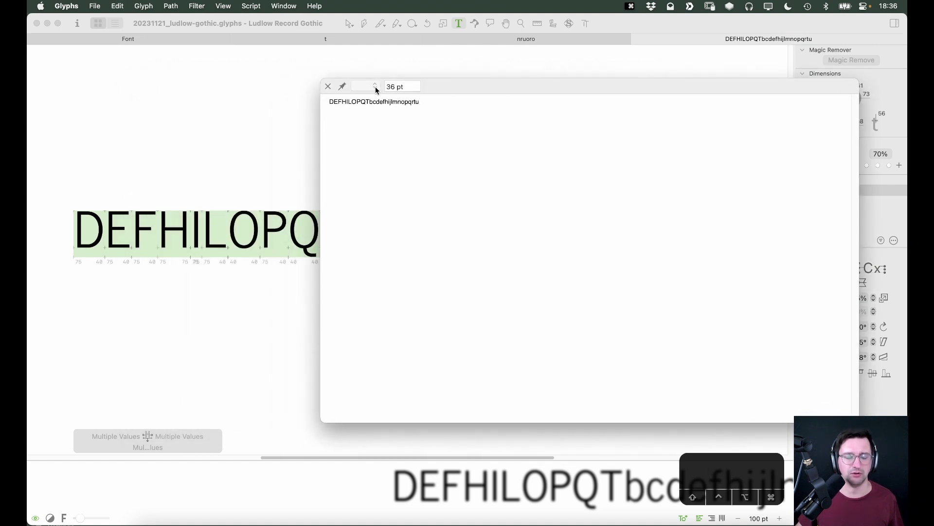
drag(373, 90, 340, 86)
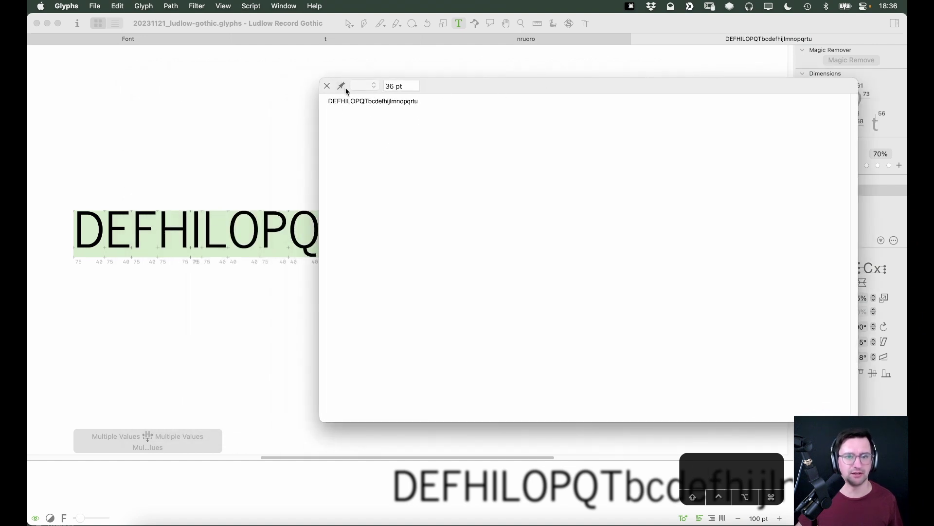
Close the Text Preview window.
key(super+a)
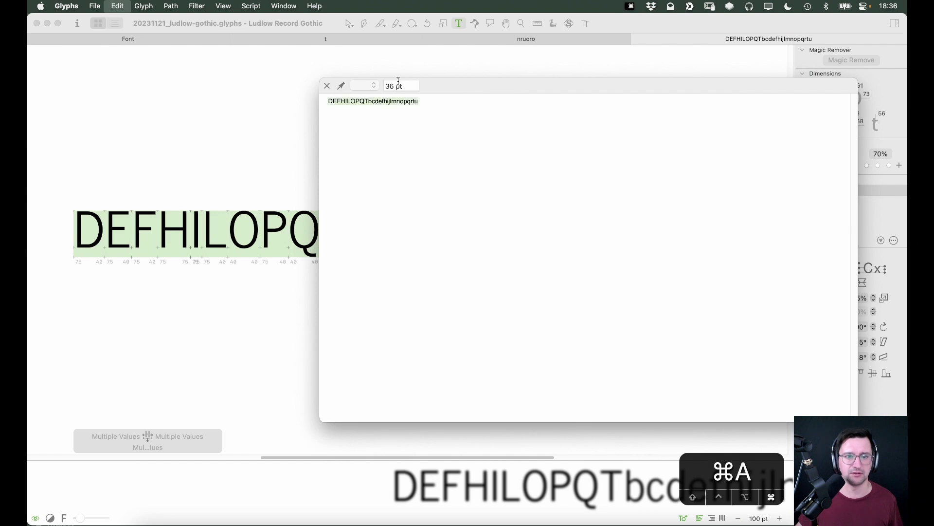
click(411, 86)
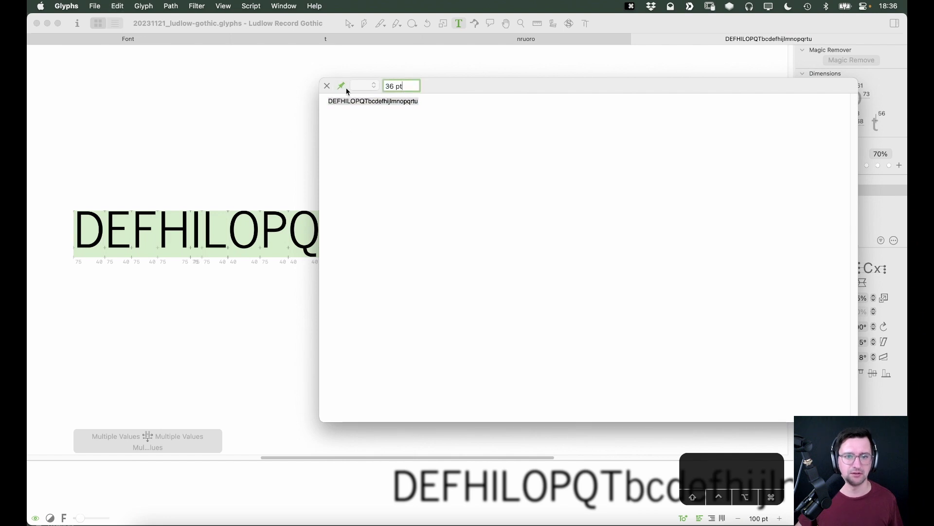
click(326, 86)
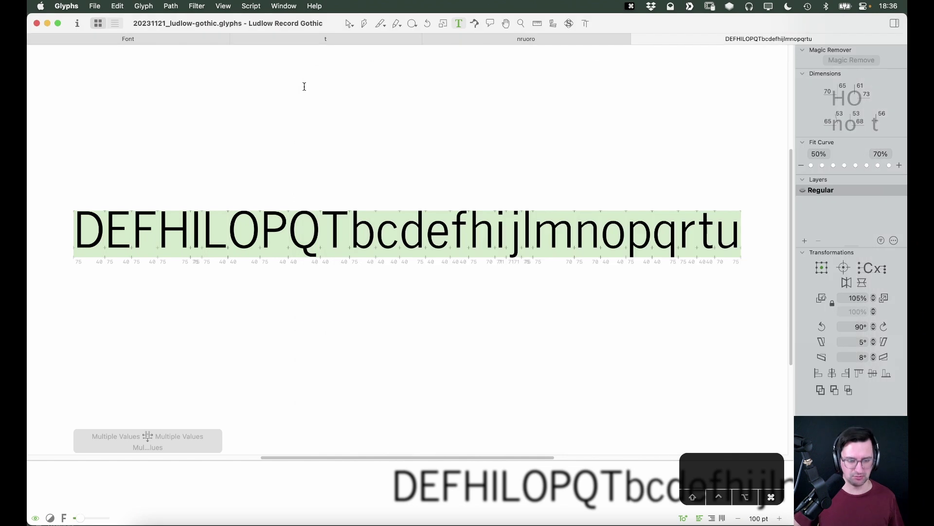
Add a Regular export instance in the font's Exports settings and close Font Info.
key(super+i)
click(571, 65)
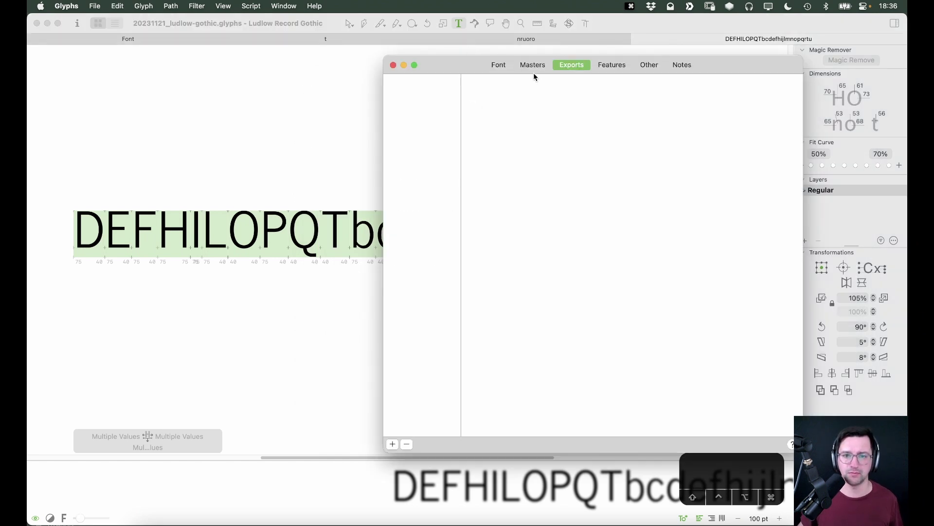
click(392, 444)
click(413, 399)
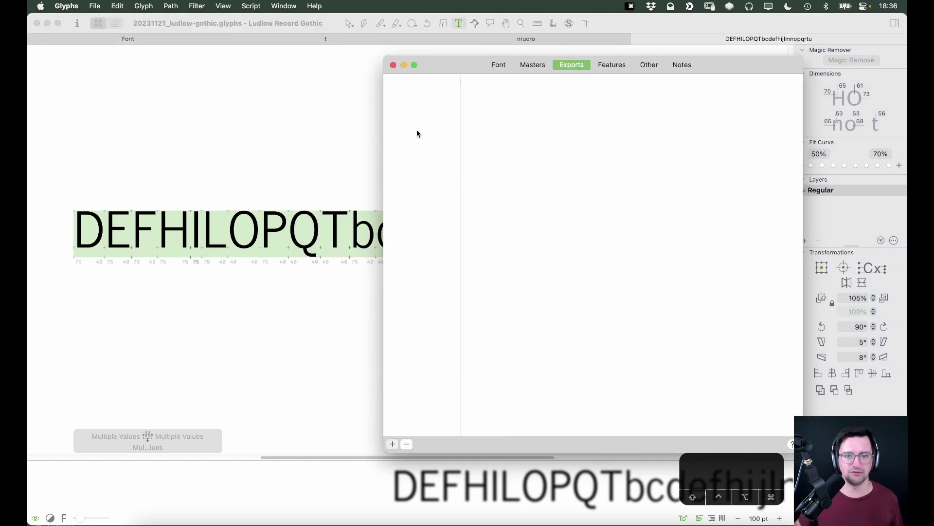
click(393, 66)
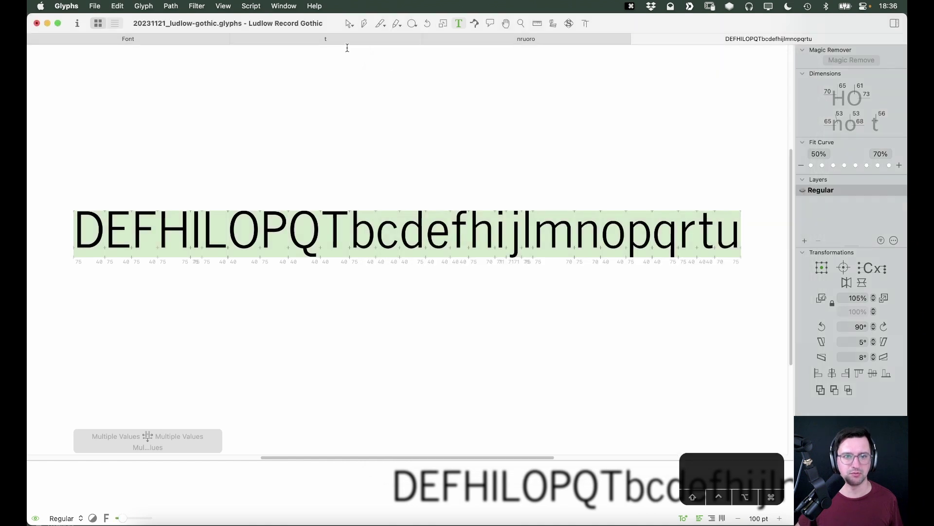
Reopen the Text Preview window for the glyph line and choose the Regular instance.
click(283, 6)
click(297, 247)
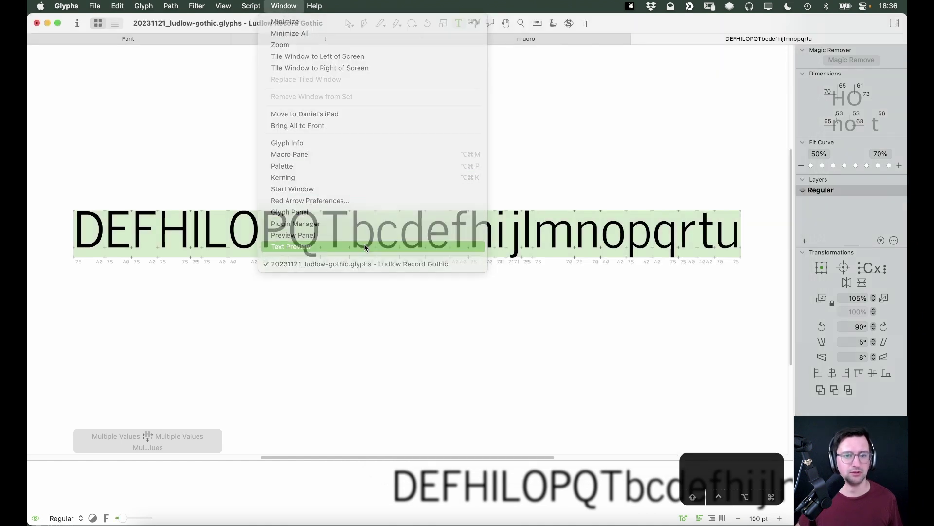
click(370, 88)
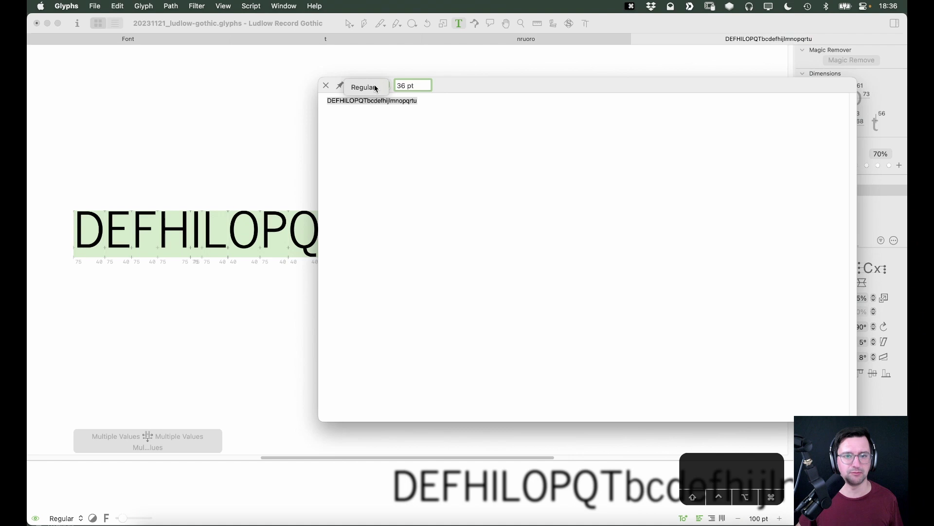
click(429, 125)
click(426, 83)
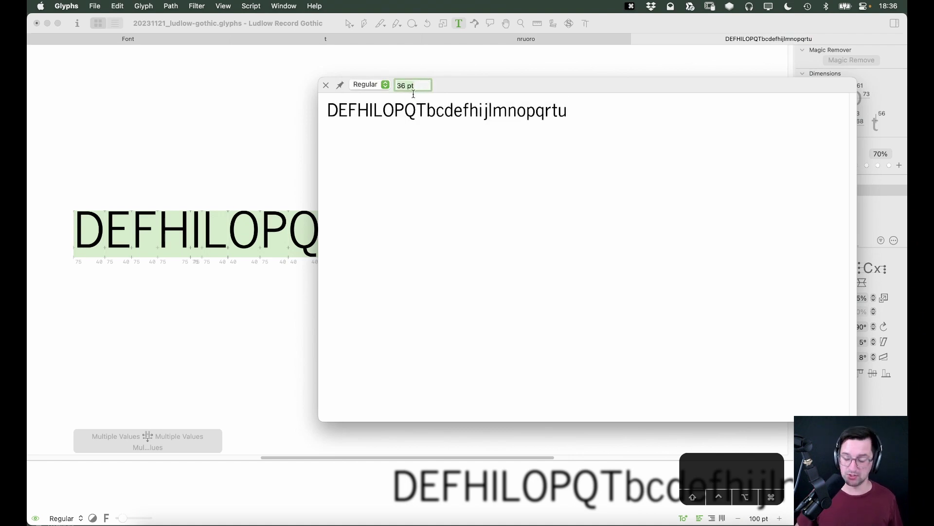
Narrow the Text Preview window and move it aside to uncover more of the glyph line.
mouse_move(552, 79)
mouse_down()
mouse_move(611, 91)
mouse_move(560, 87)
mouse_up()
drag(331, 173, 399, 170)
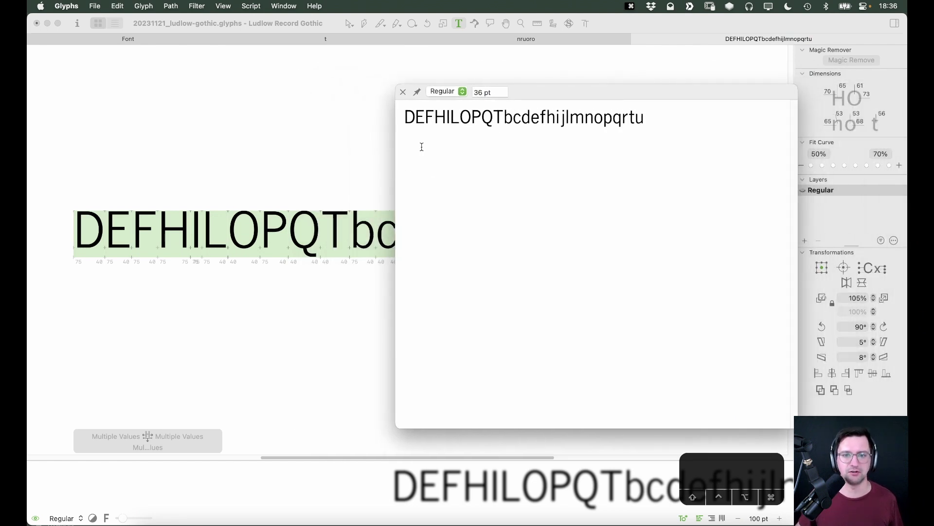
drag(546, 90, 610, 108)
Start a new line below the glyph text in the preview and set the preview size to 48 pt.
click(630, 167)
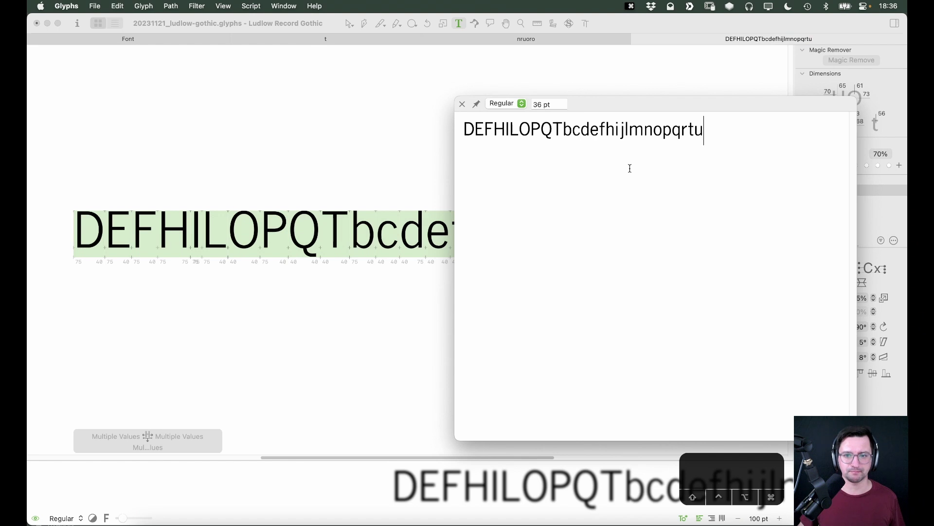
key(Return)
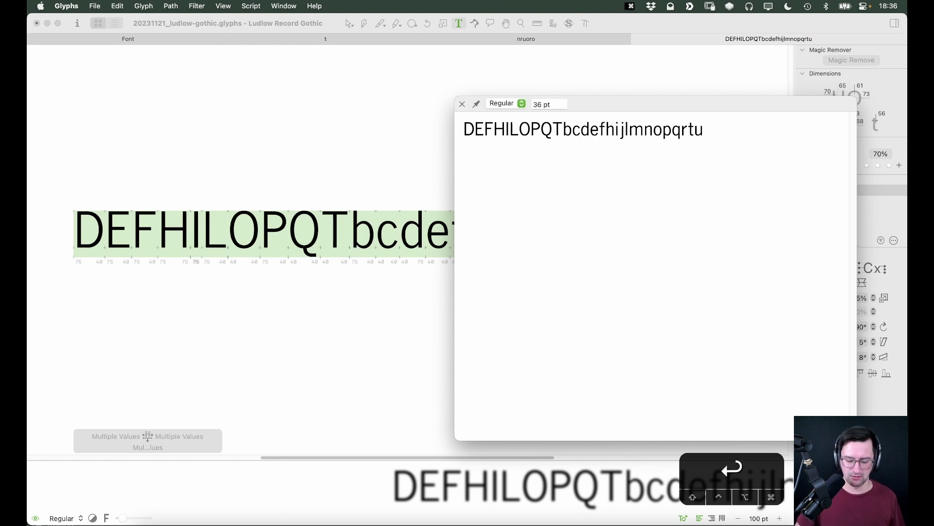
click(545, 104)
text(7=8)
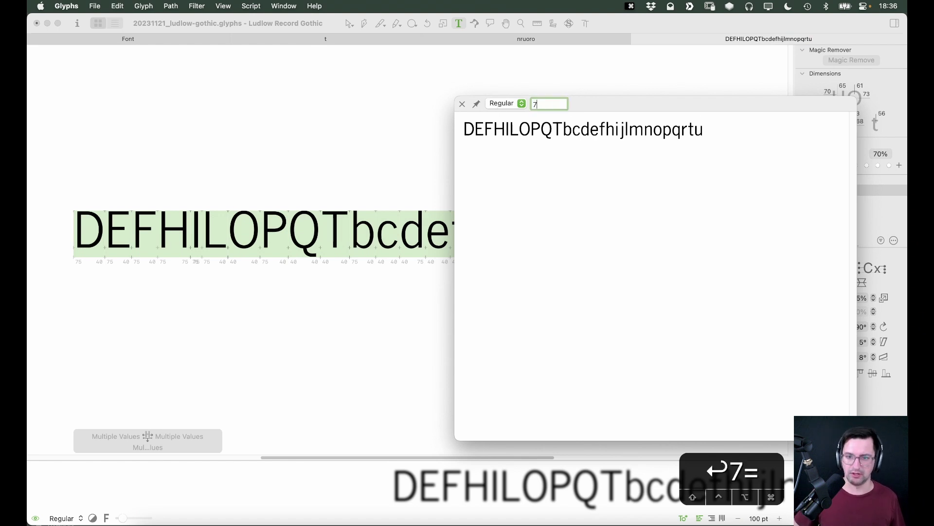
key(BackSpace)
key(BackSpace)
key(BackSpace)
text(48)
key(Return)
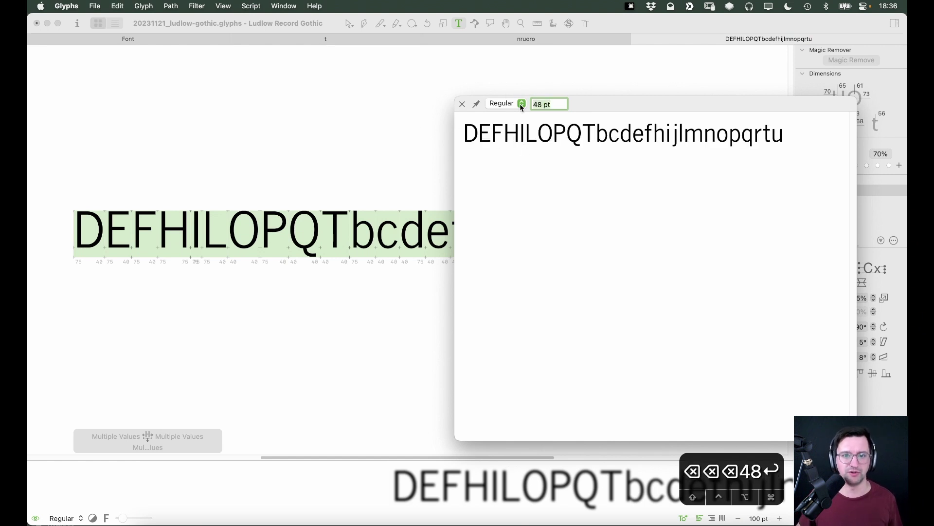
Deselect the glyph line, move the preview window further aside and enter the word "Hello" on the preview's second line.
click(365, 208)
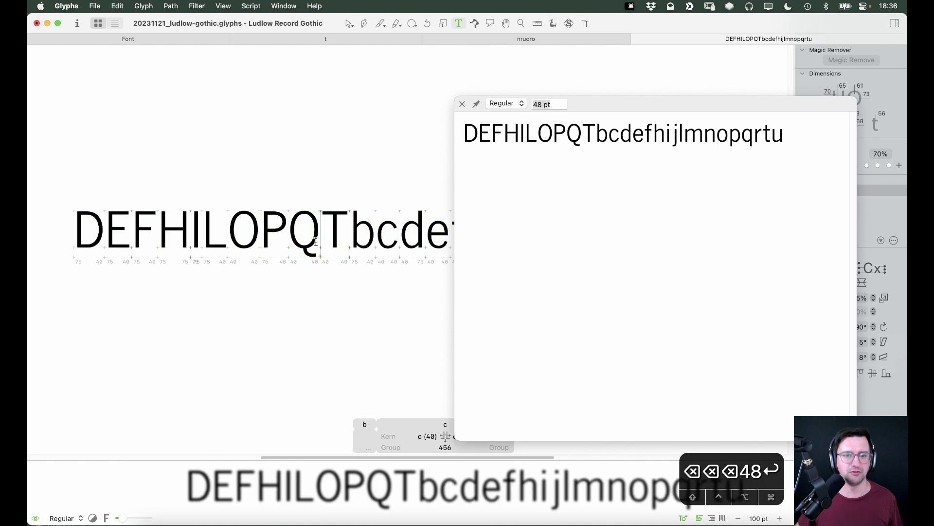
drag(589, 114, 639, 66)
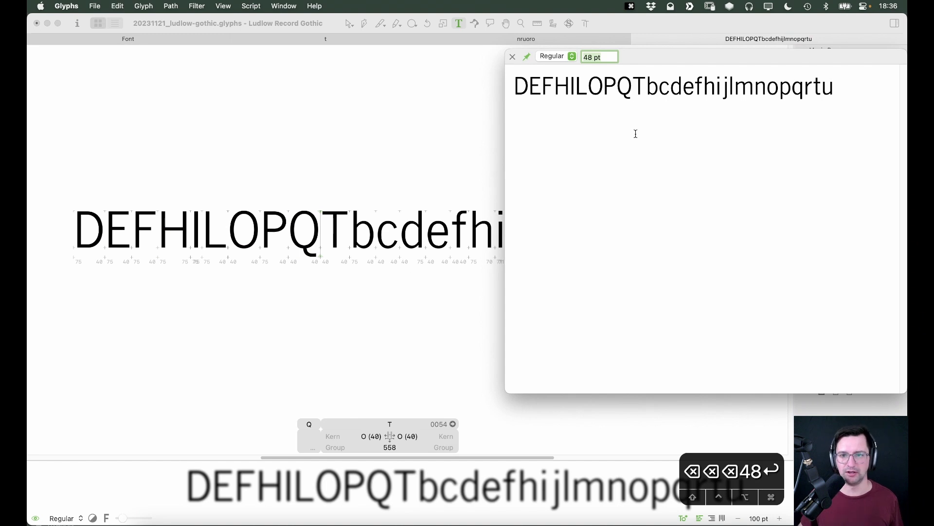
click(701, 157)
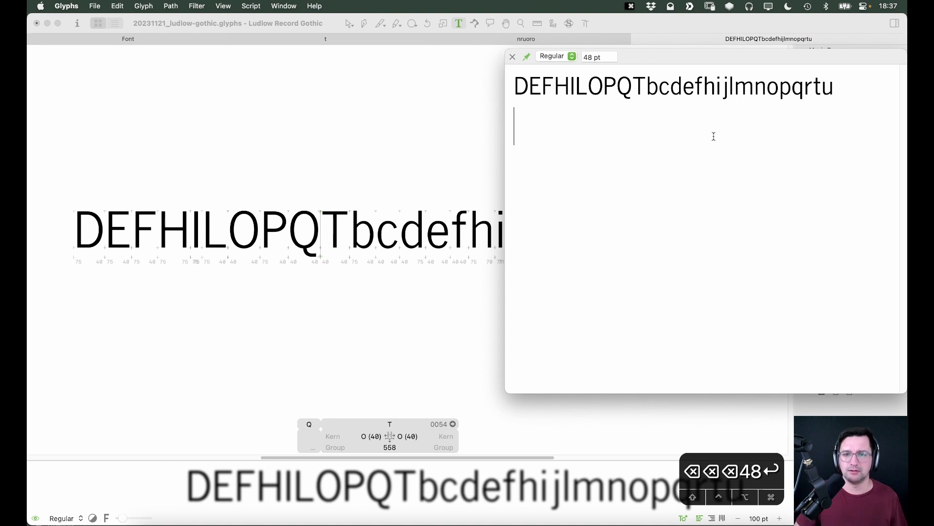
text(HELL)
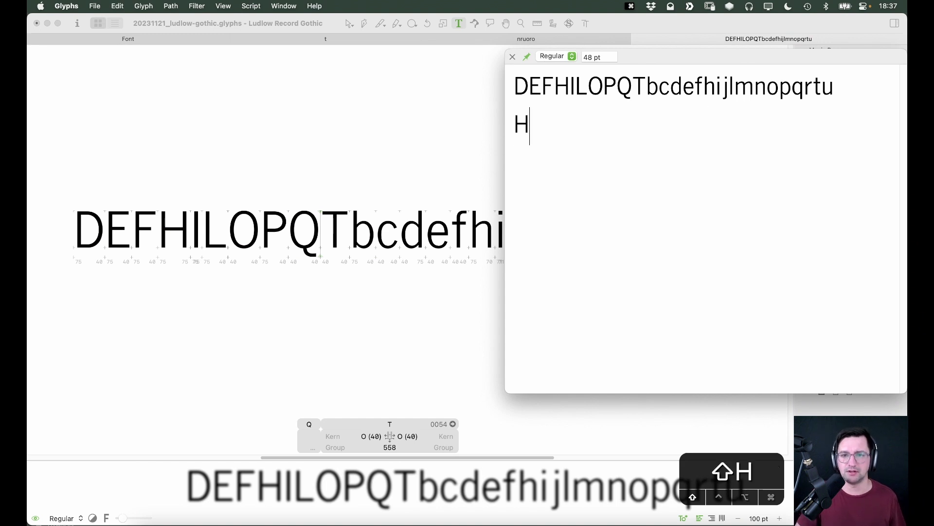
key(BackSpace)
key(BackSpace)
key(Caps_Lock)
key(BackSpace)
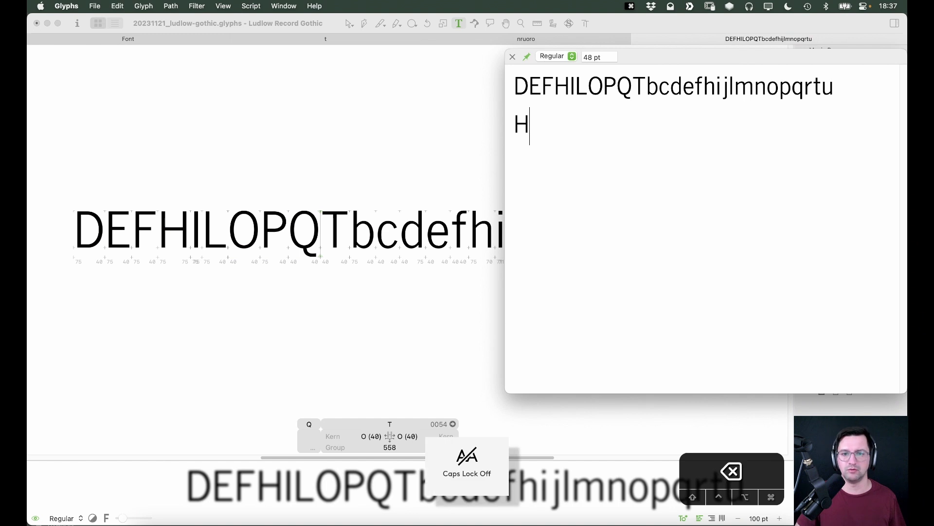
text(ello)
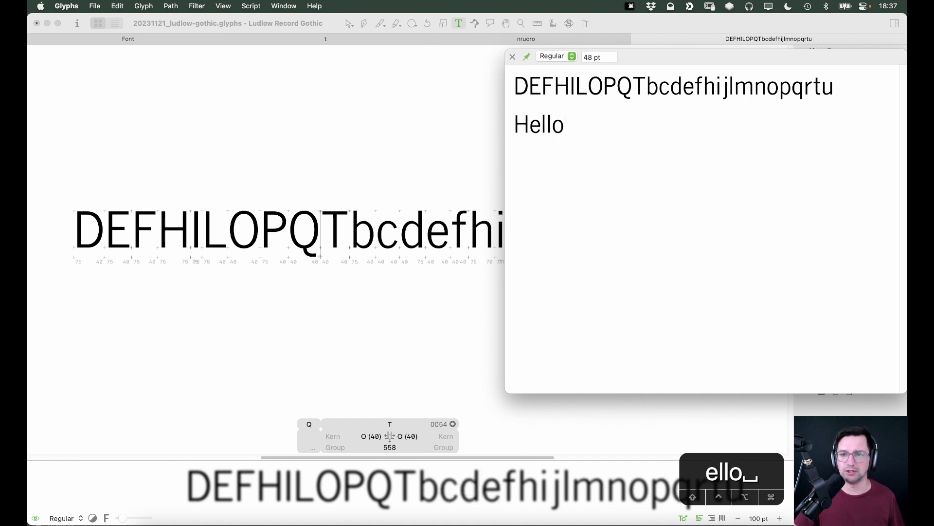
Extend the second preview line with the test words "noon free port delete".
text( noon)
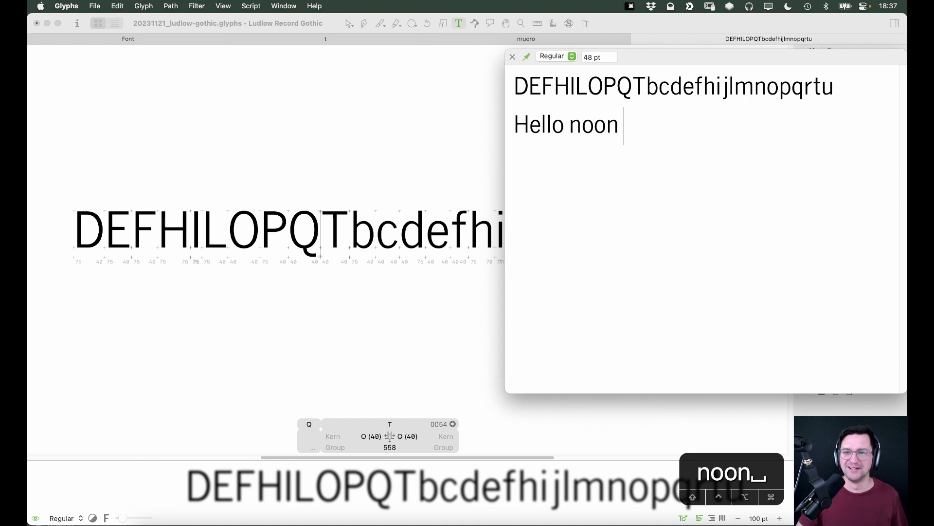
text(free)
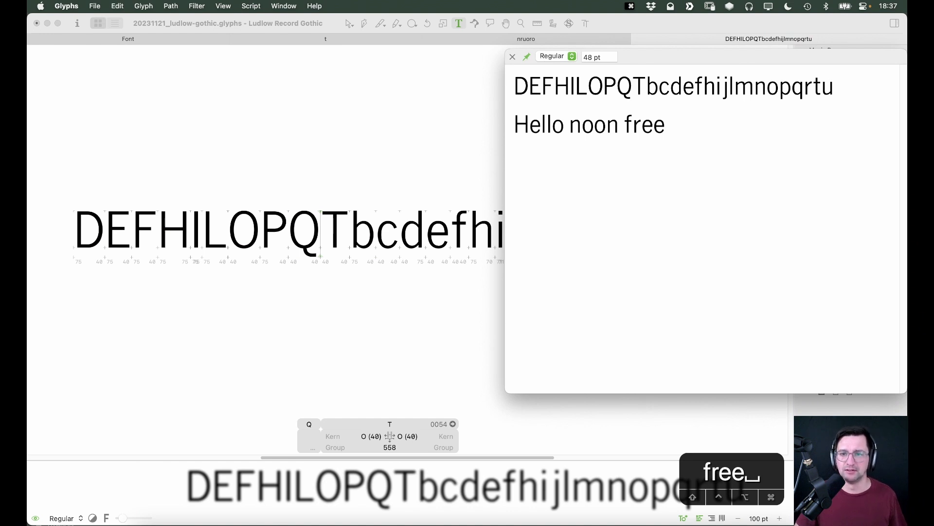
text( port)
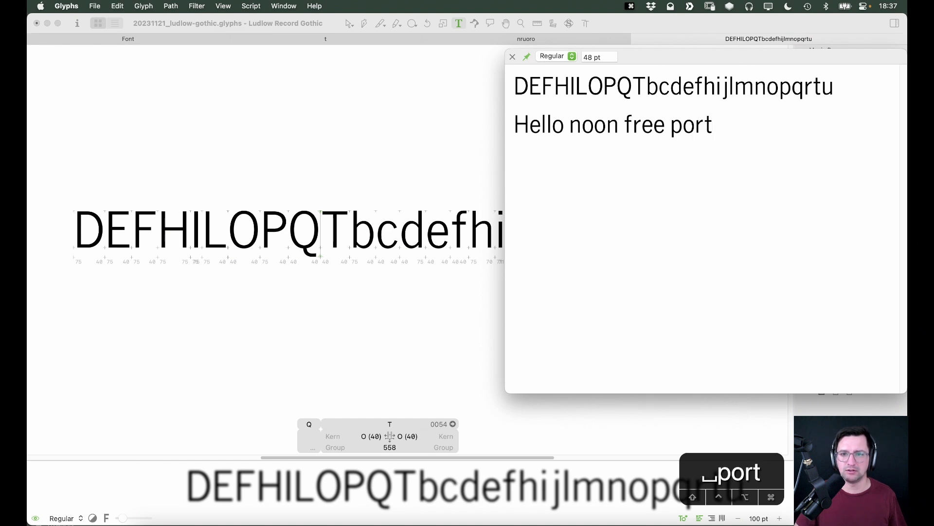
text(ol)
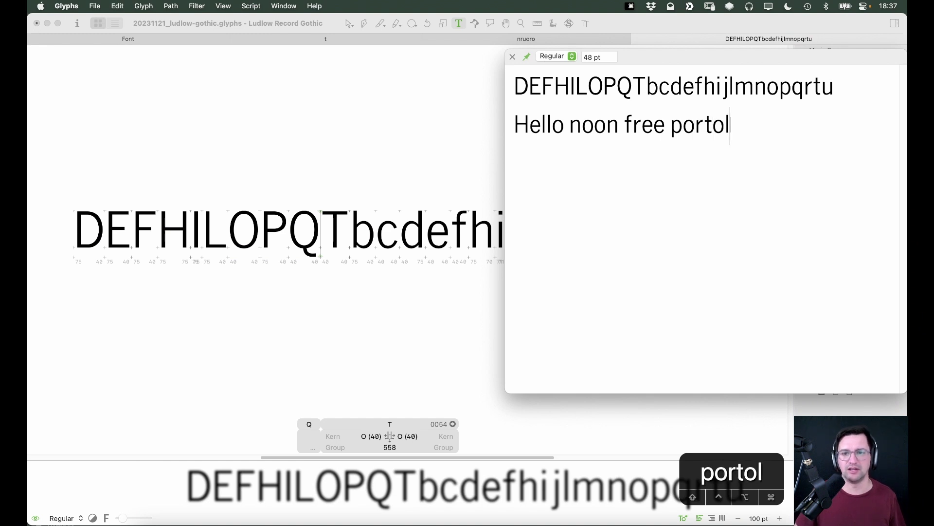
key(BackSpace)
key(BackSpace)
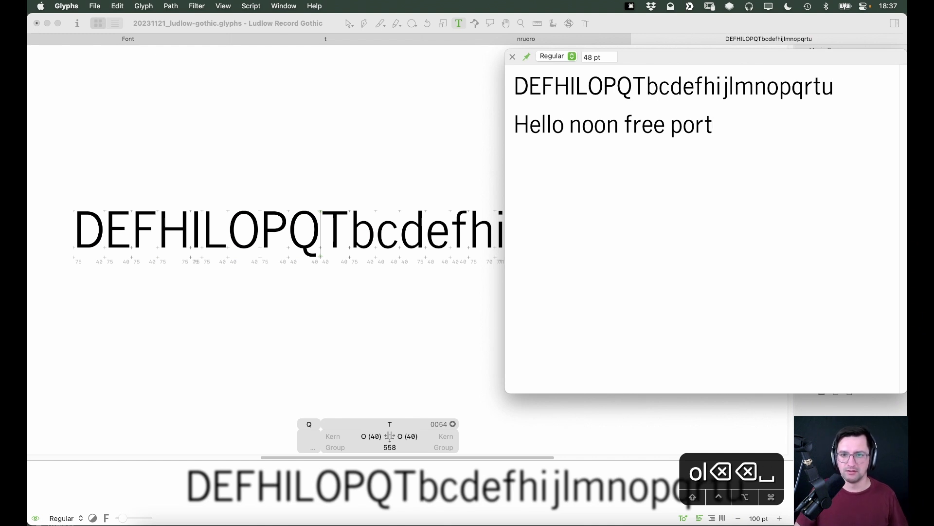
text(de)
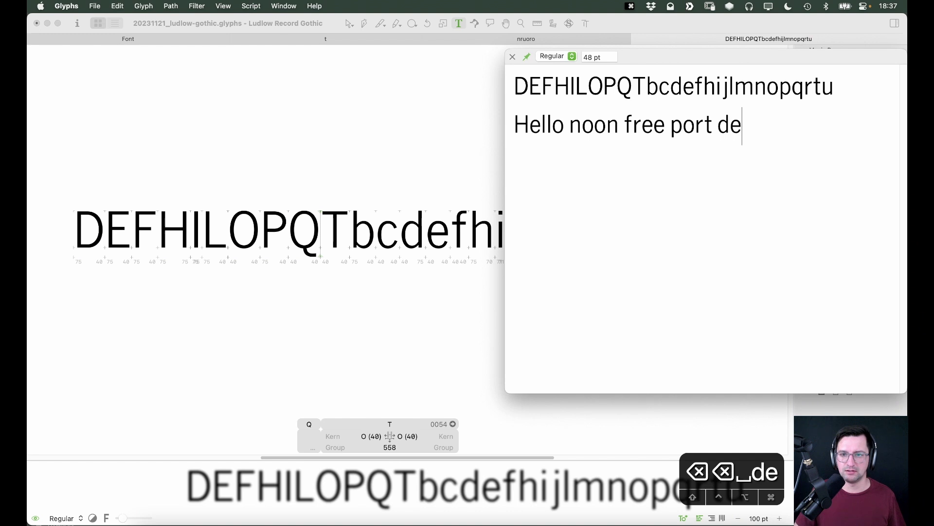
text(l)
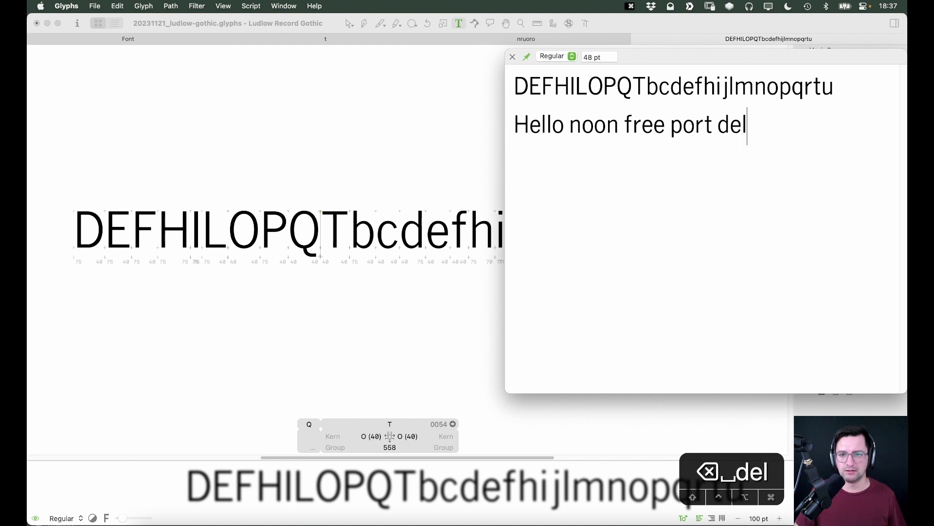
text(ete)
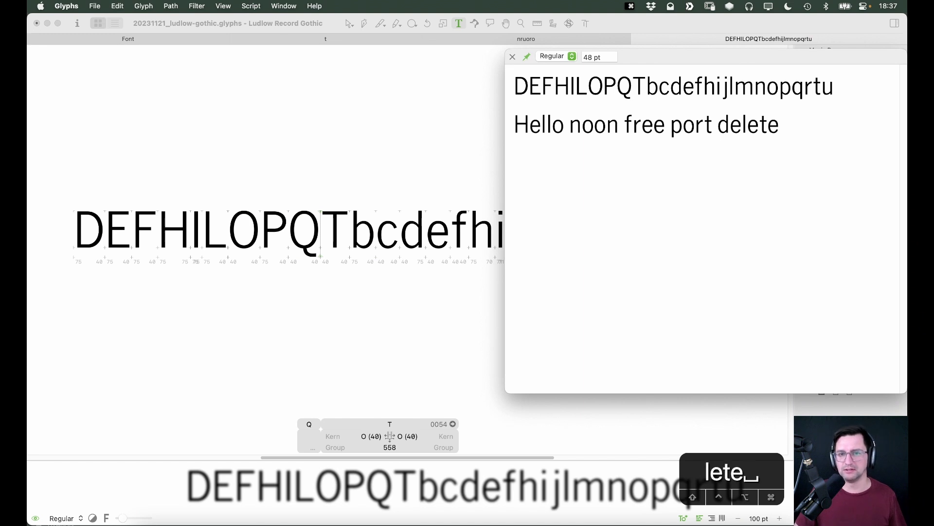
Add the test word "Feeler" on a new third line of the preview text.
key(Return)
text(F)
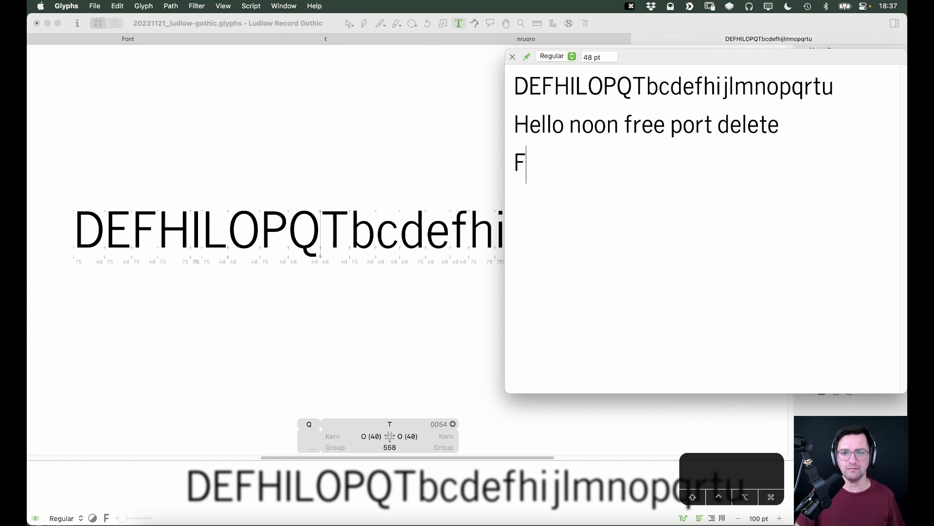
text(eeler)
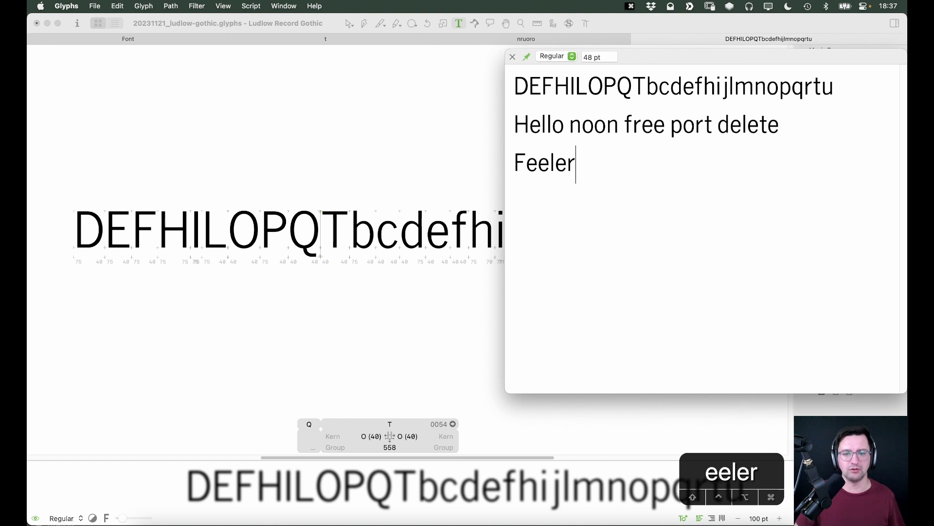
Add the test words "The" and "quorum" on two separate new lines below "Feeler" in the preview text.
key(Return)
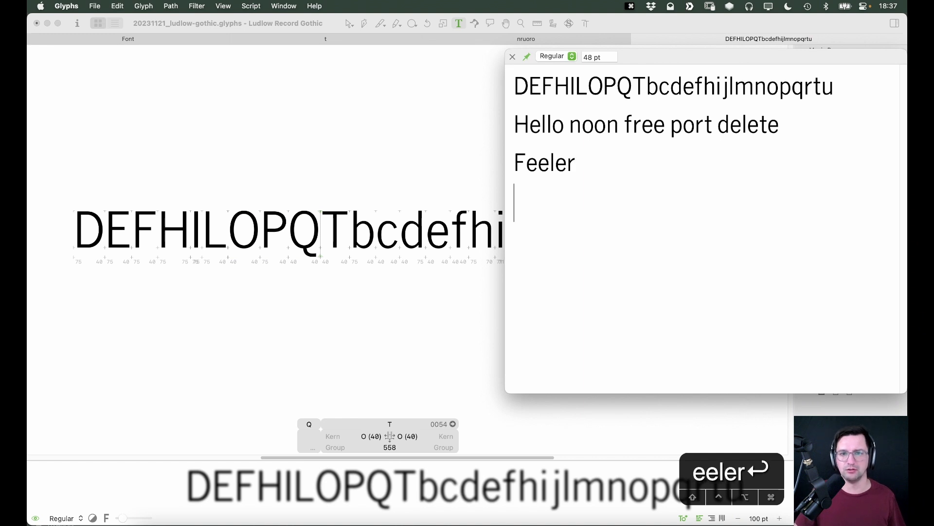
text(T)
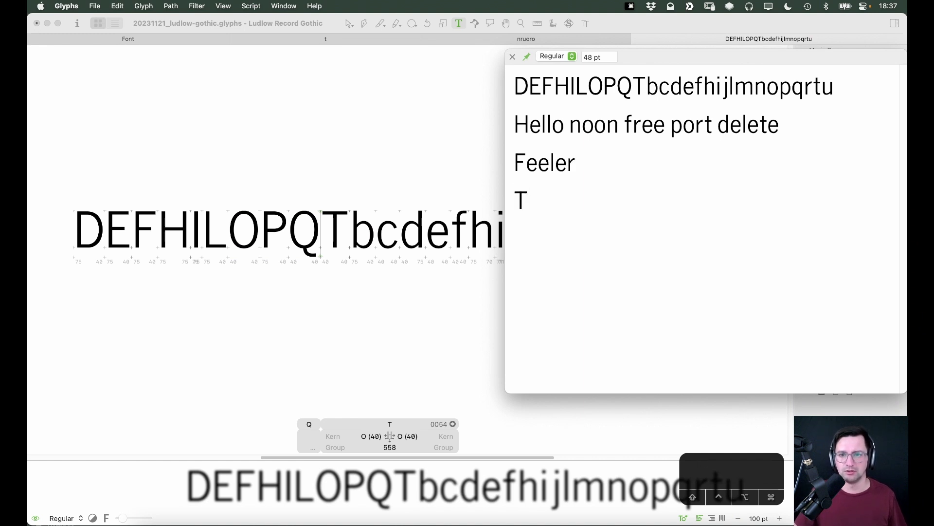
text(h)
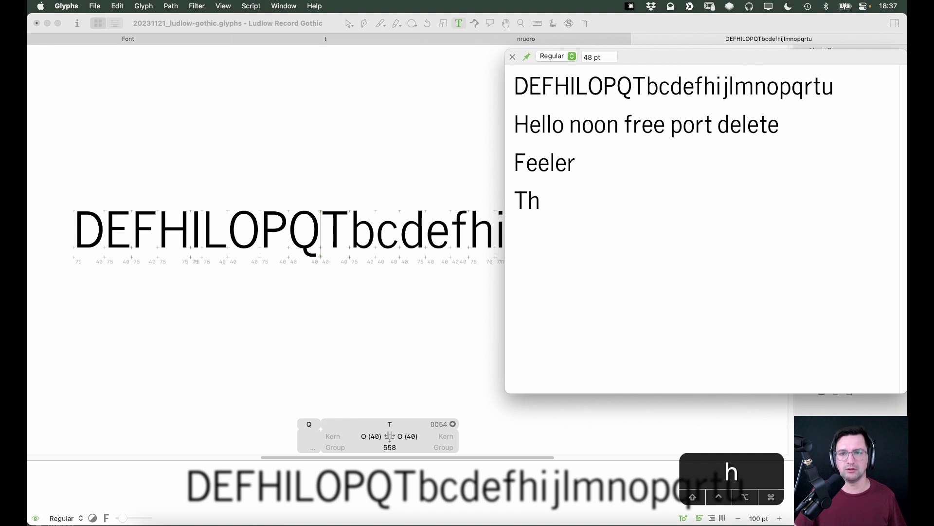
text(e)
key(Return)
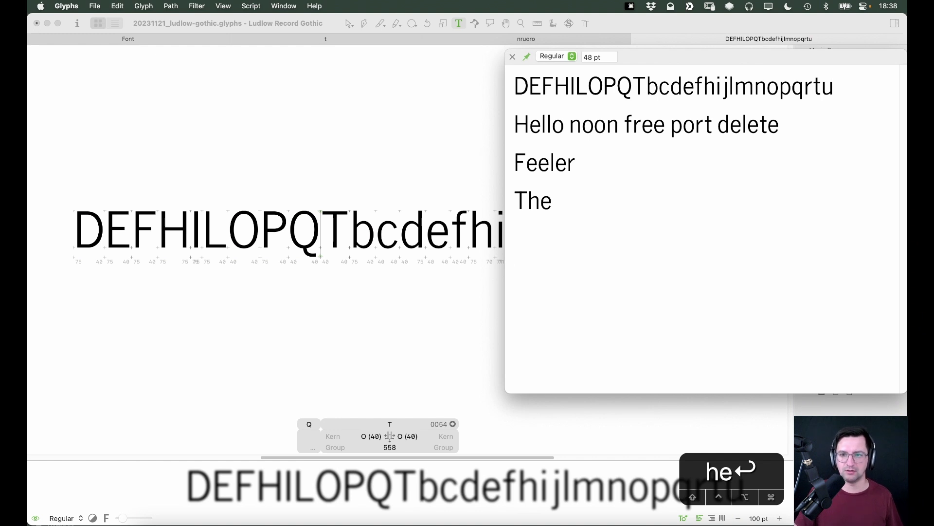
text(q)
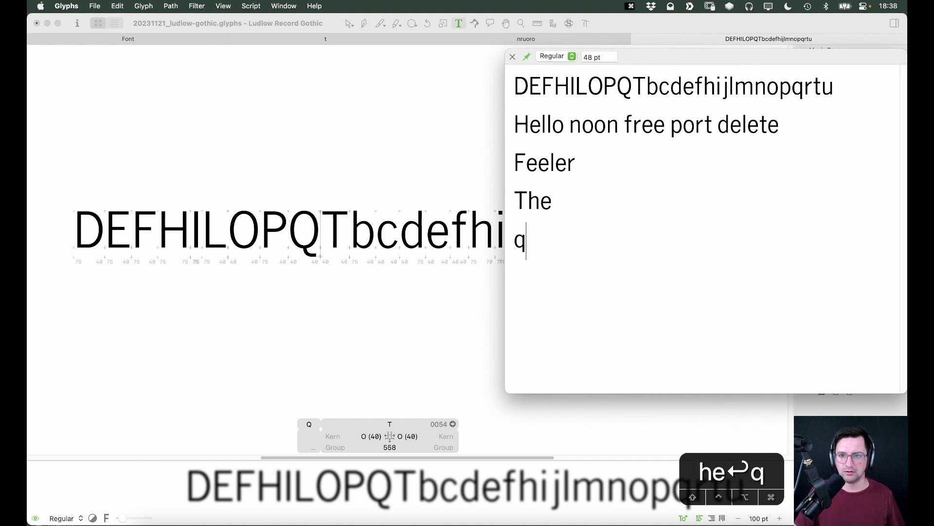
text(uorum)
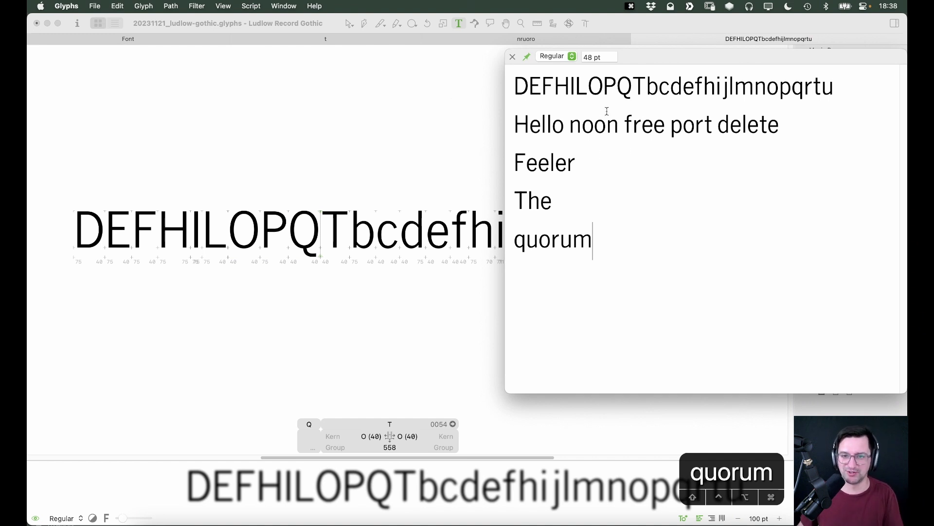
Move the text preview window slightly lower and closer to the glyph line in the edit view.
click(513, 123)
click(589, 157)
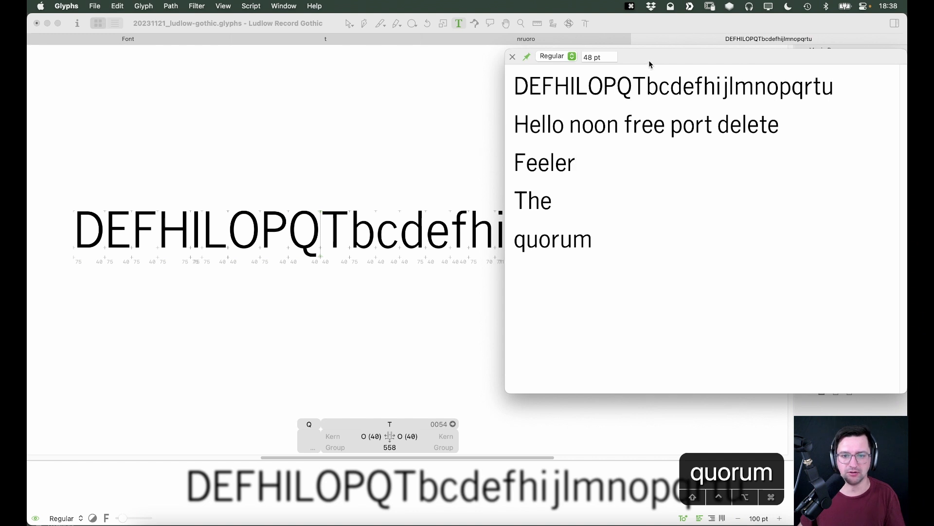
drag(652, 60, 626, 69)
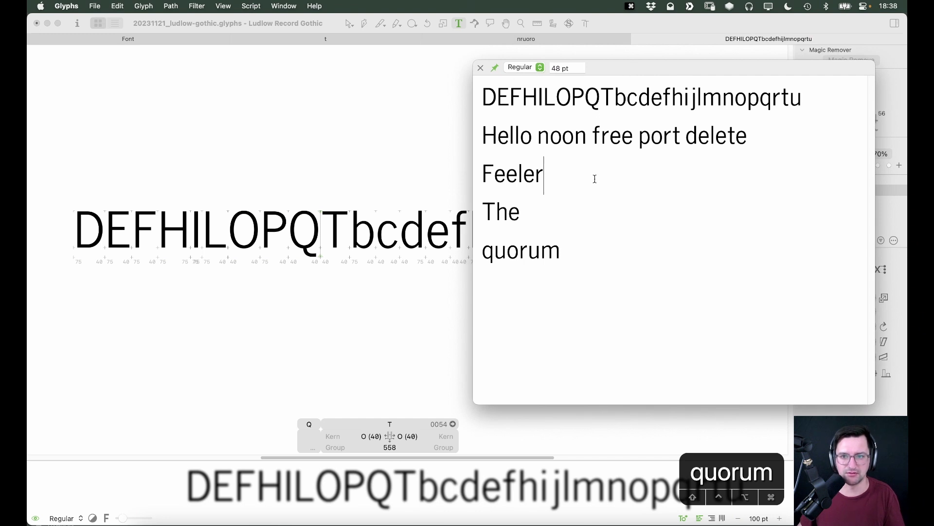
click(577, 233)
right_click(572, 252)
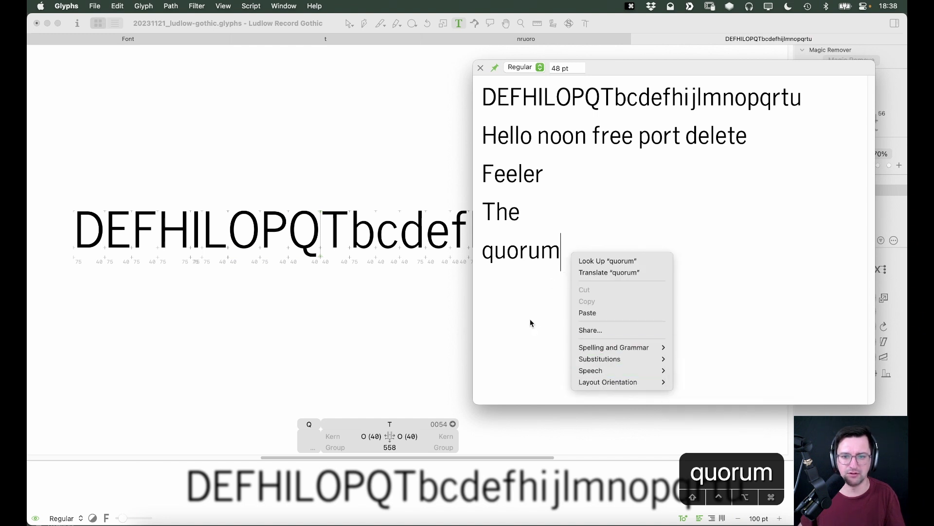
click(577, 246)
click(587, 193)
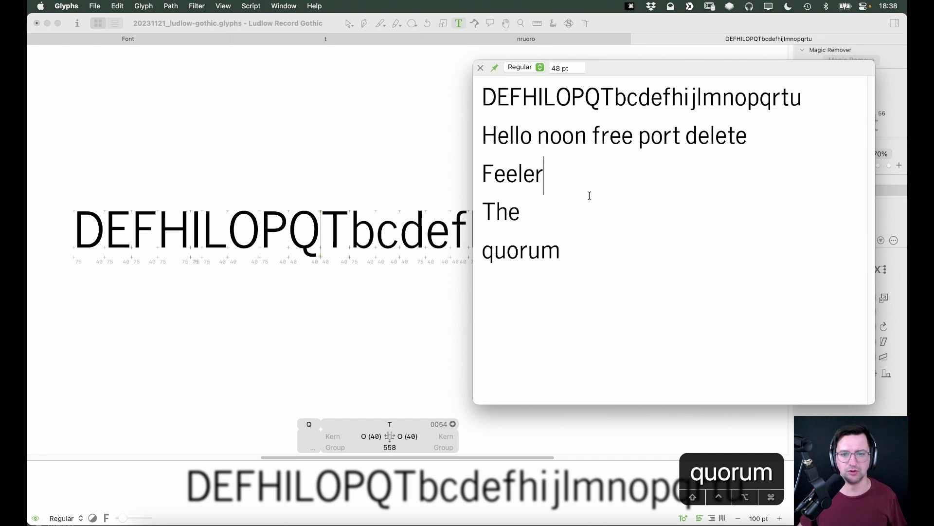
click(397, 130)
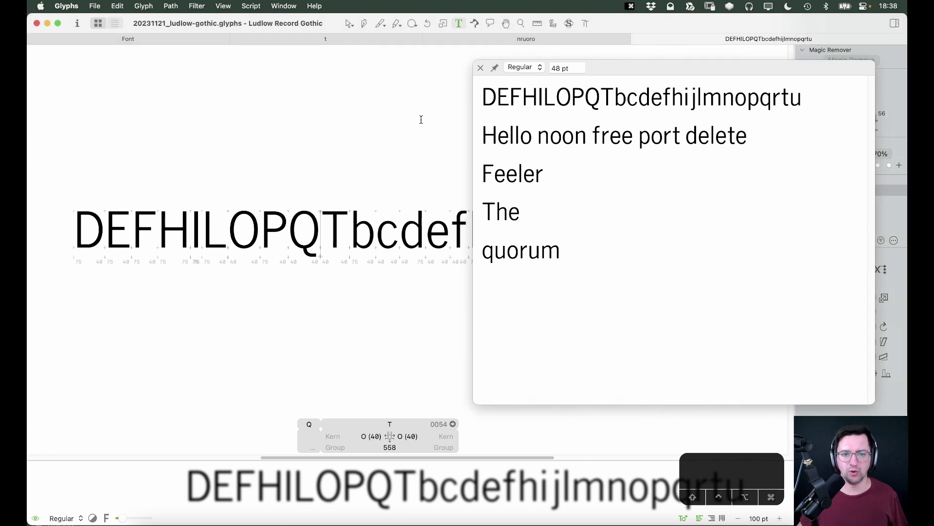
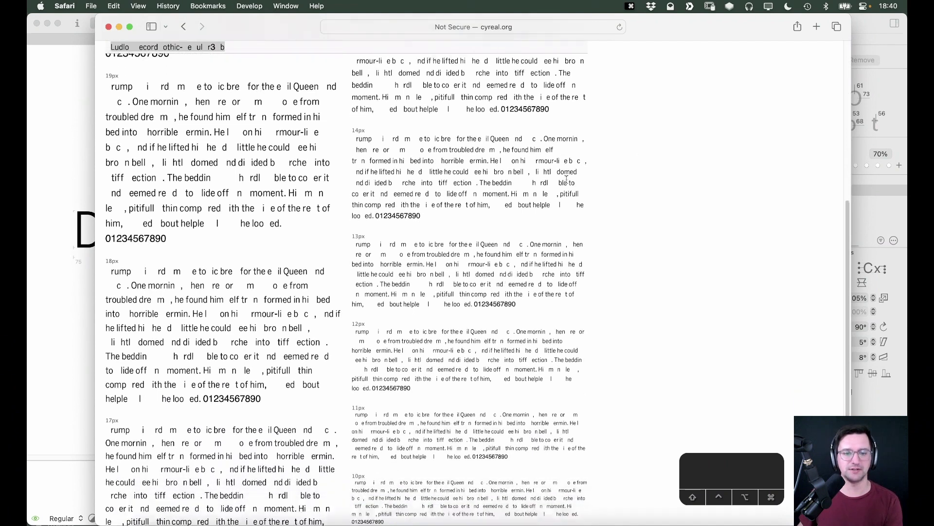
On the cyreal.org font testing page in Safari, examine Ludlow Record Gothic in the adhesion and hamburgefonstiv samples.
scroll(217, 138, up, 6)
click(207, 129)
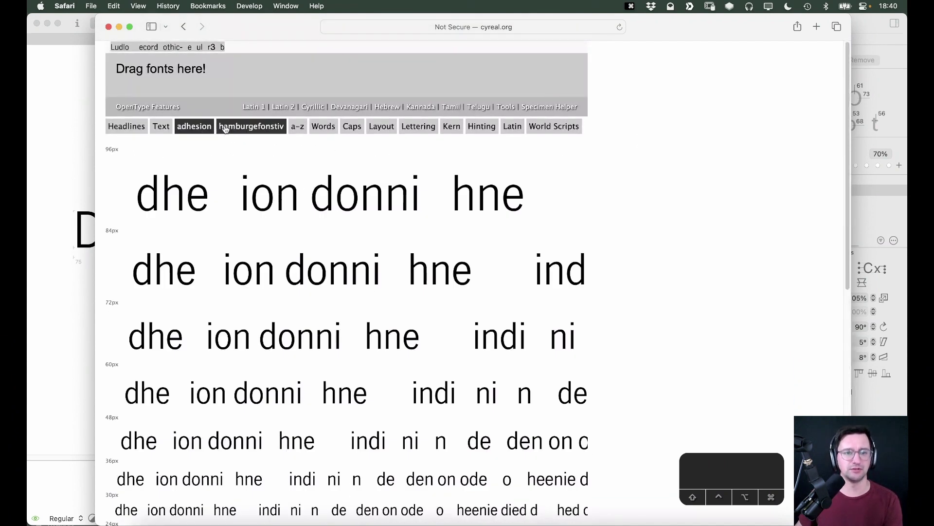
click(244, 129)
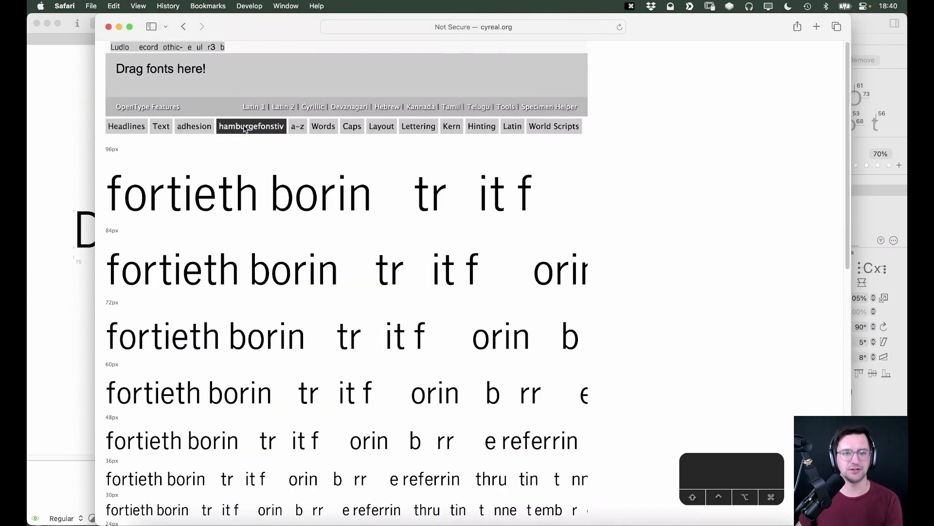
scroll(310, 187, down, 10)
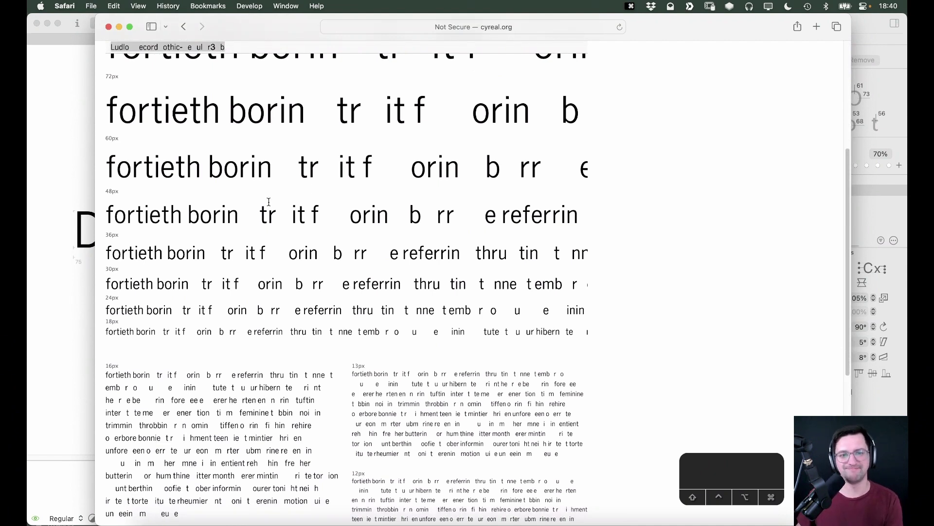
View the font in the a-z, Words and Caps samples of the testing page.
scroll(288, 202, up, 10)
click(299, 125)
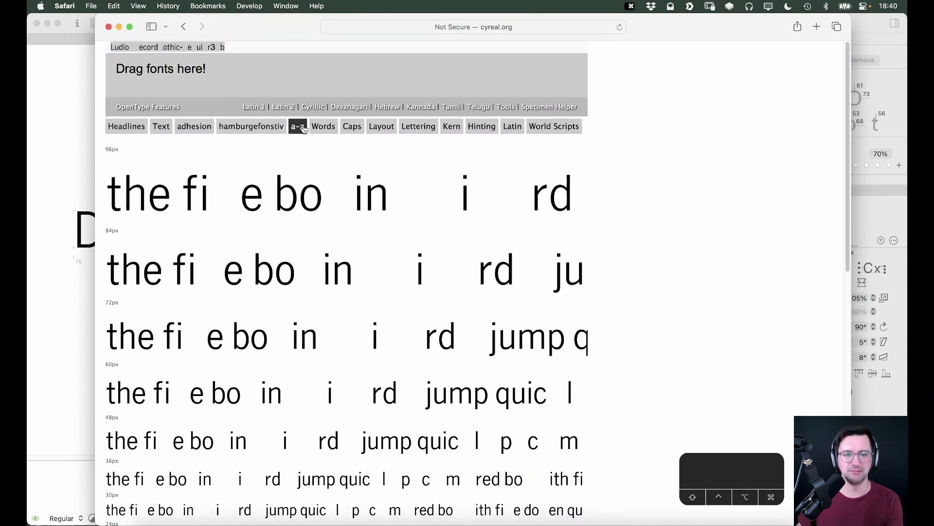
click(324, 126)
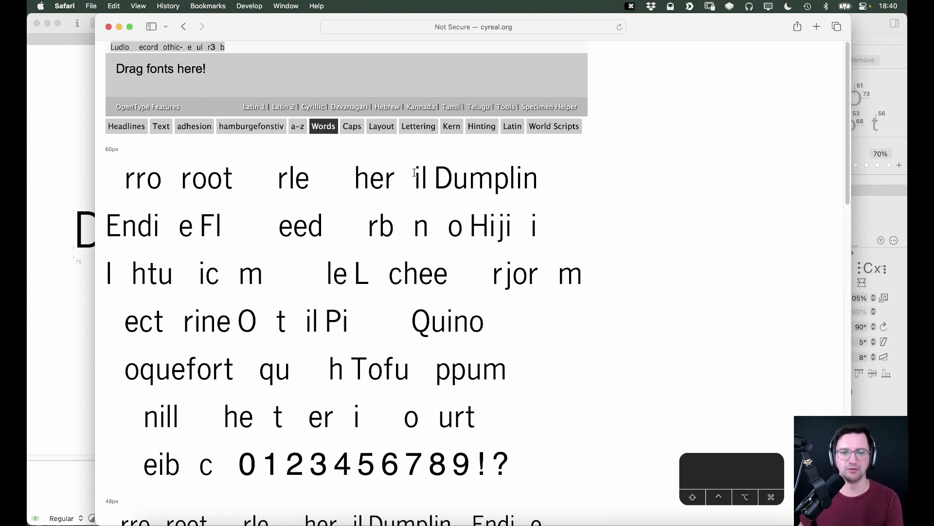
click(352, 127)
Open the Layout sample with heading, subhead and body text and enlarge the page by two zoom levels.
click(385, 130)
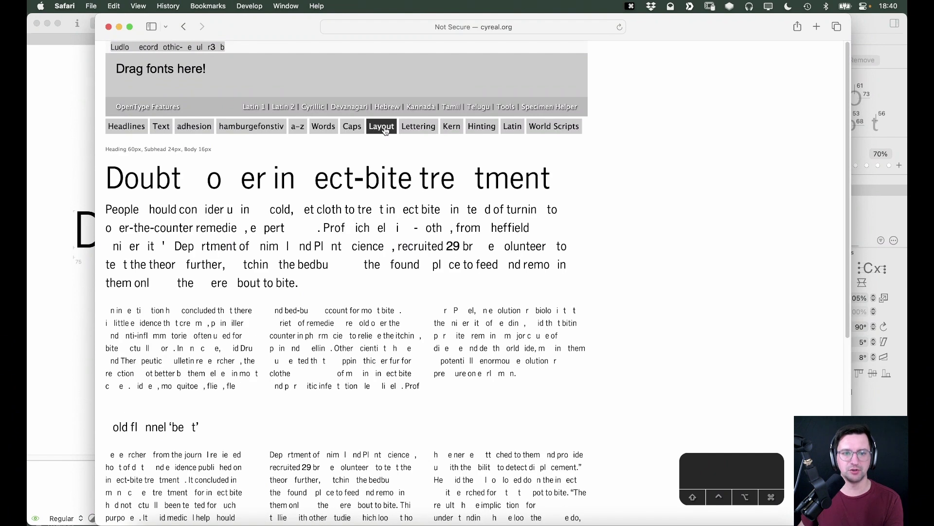
scroll(492, 149, down, 1)
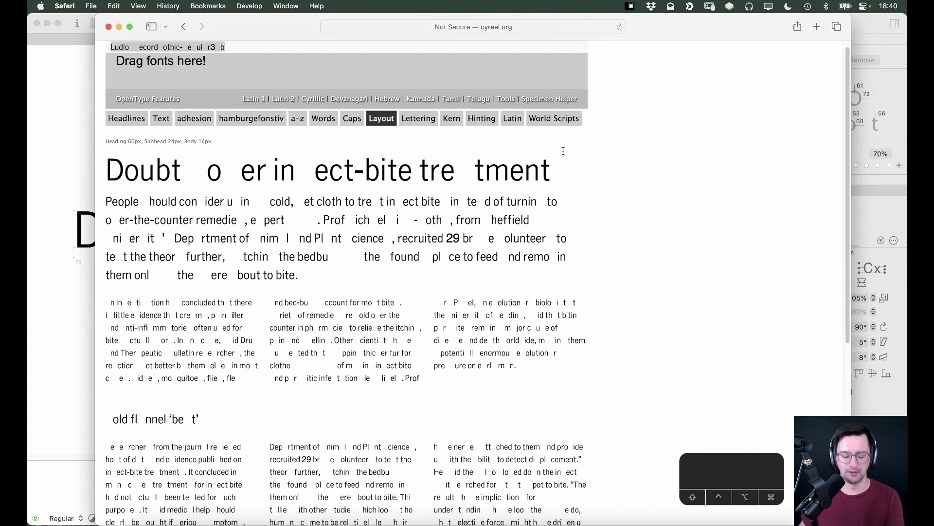
key(super+equal)
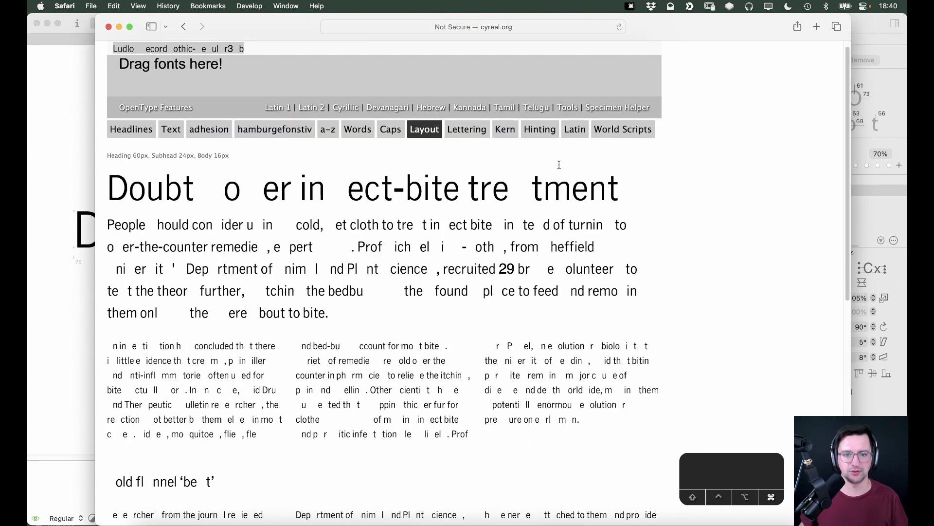
key(super+equal)
Read through the whole Layout sample to judge the font's spacing and texture in the heading, intro and body columns.
scroll(704, 121, down, 3)
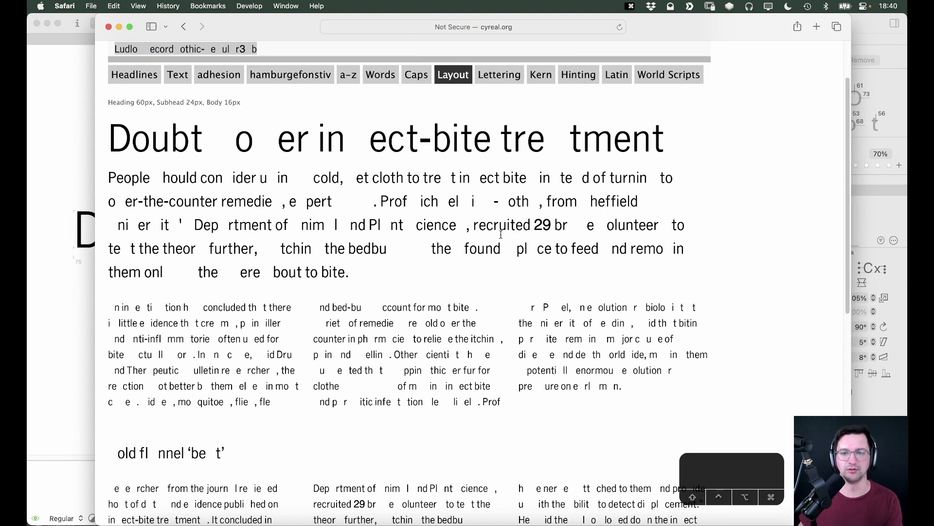
scroll(475, 239, down, 2)
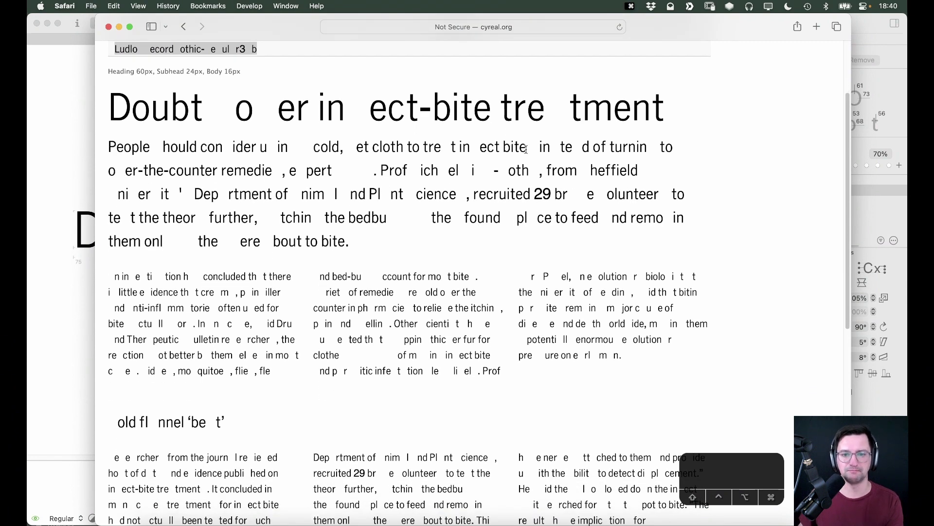
scroll(552, 195, down, 1)
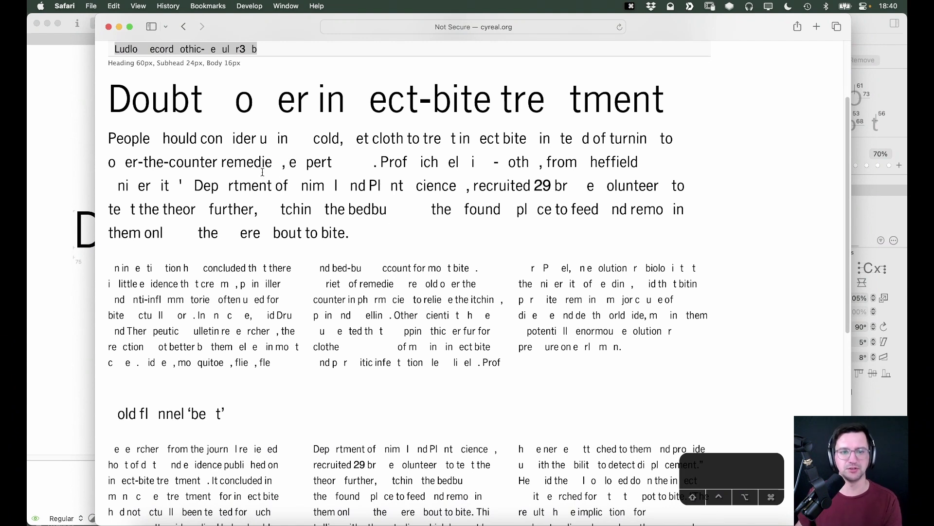
scroll(321, 274, down, 5)
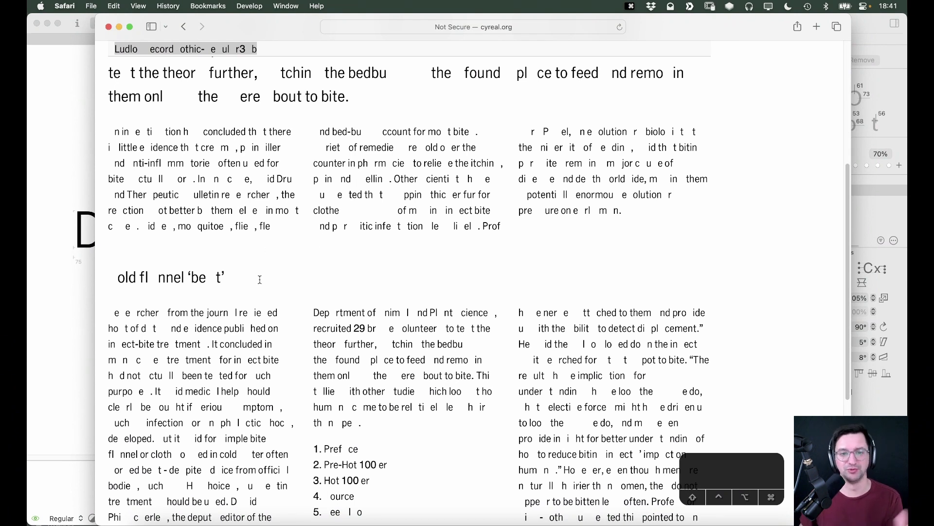
scroll(401, 239, down, 3)
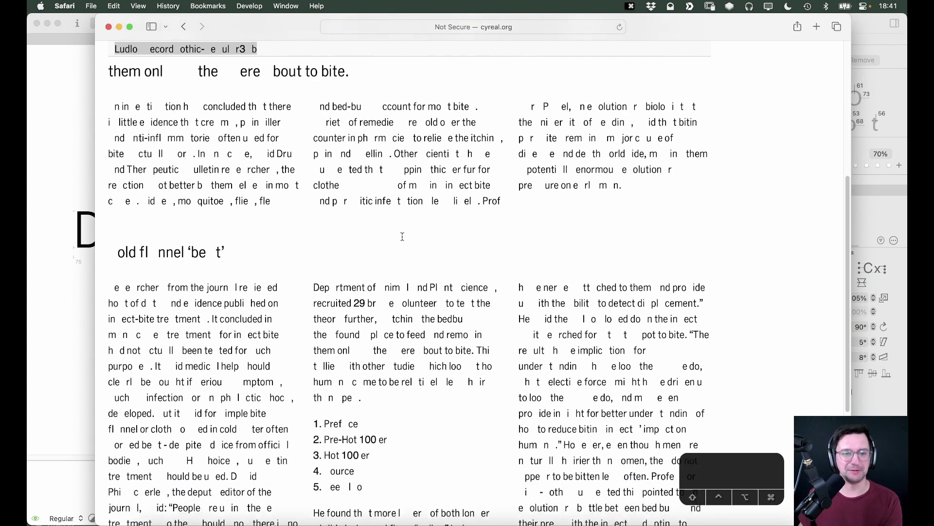
scroll(406, 220, down, 8)
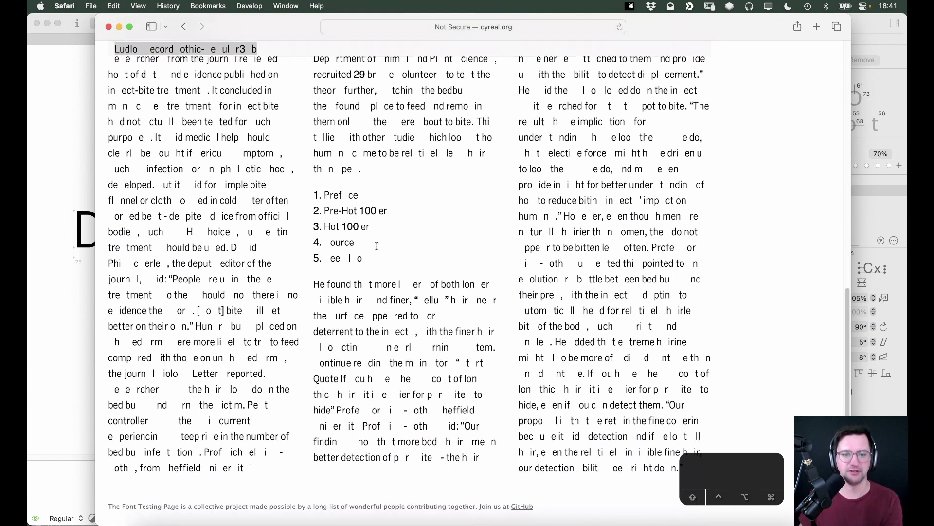
scroll(221, 232, up, 8)
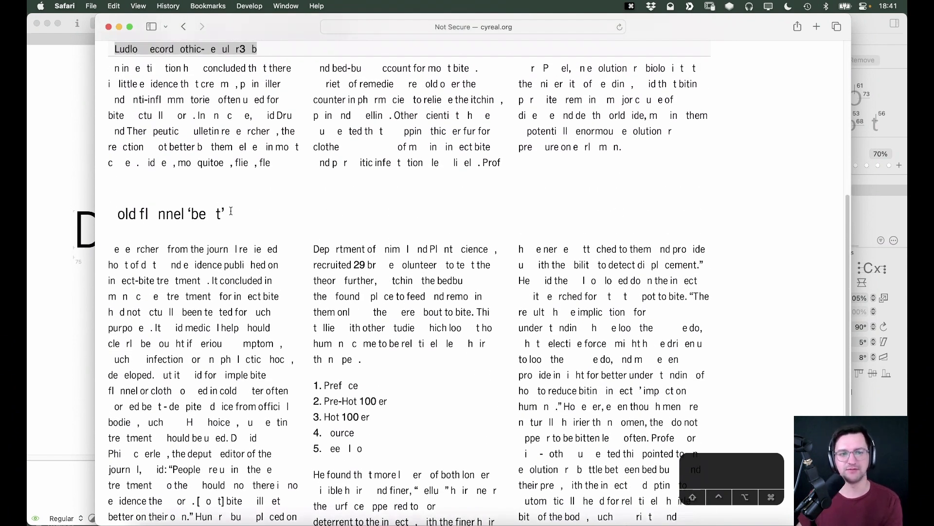
scroll(228, 211, up, 12)
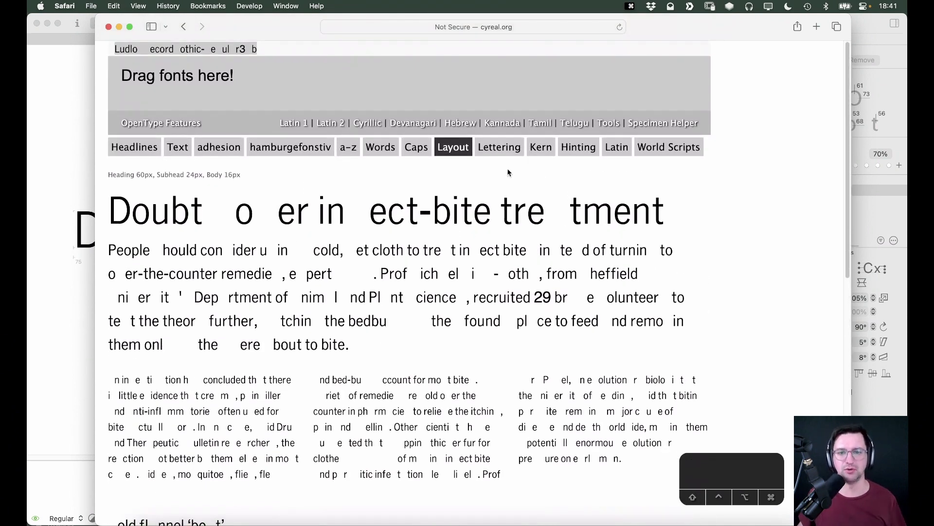
Open the Lettering sample and examine the capitals, lowercase letters and numerals on the 72-point sheet.
click(509, 151)
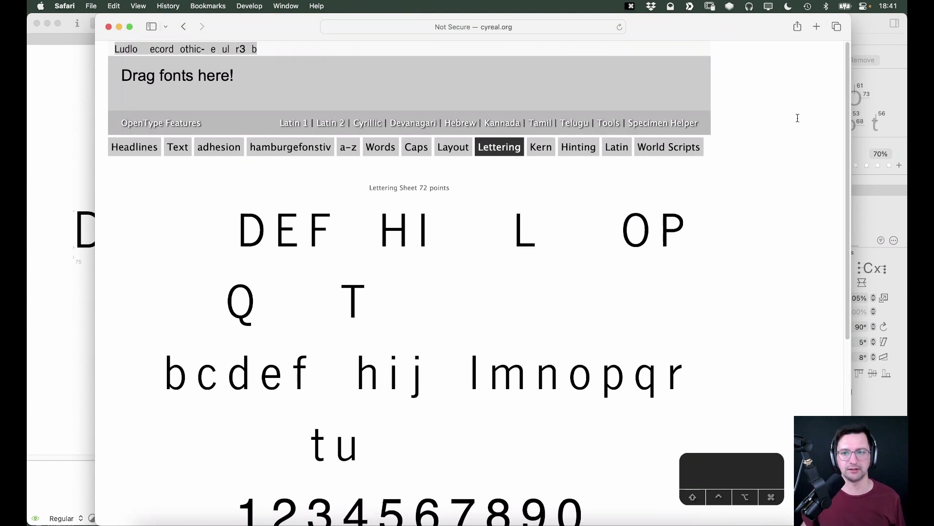
drag(845, 86, 845, 126)
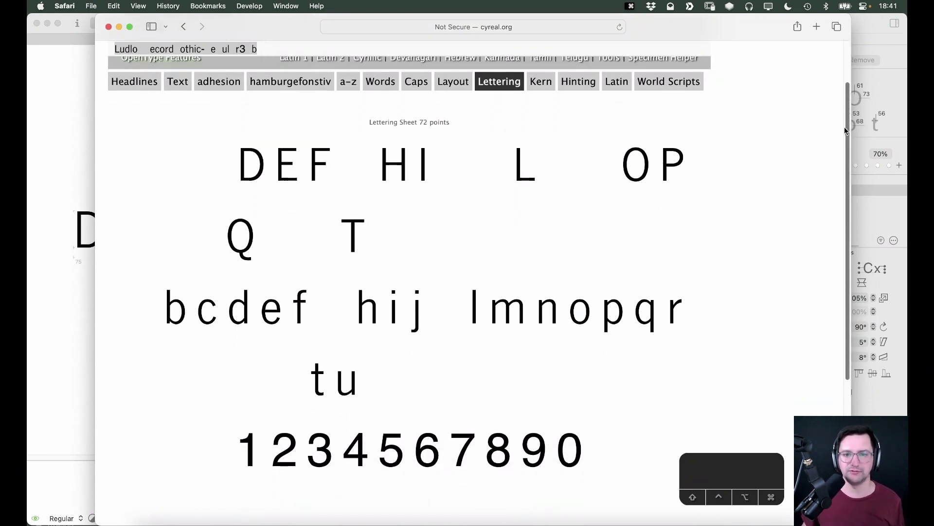
drag(845, 127, 651, 84)
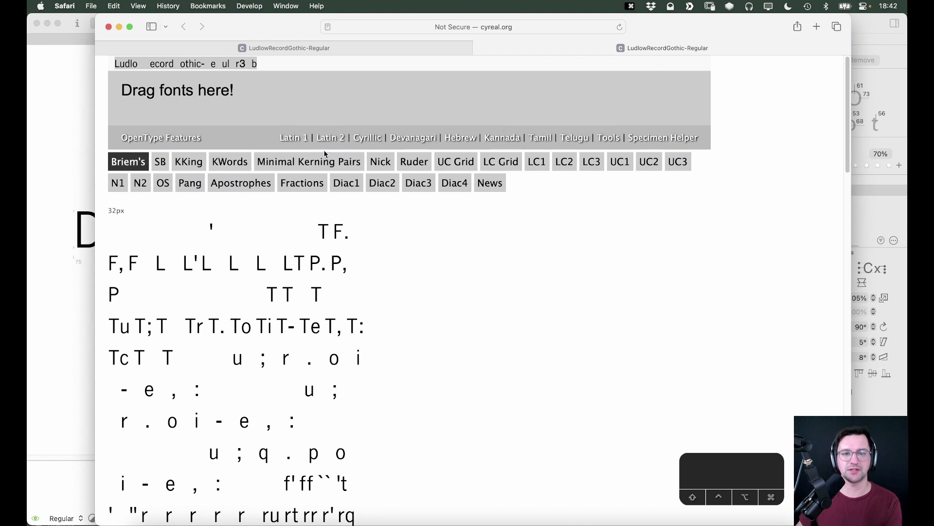
Compare the font's letter combinations in the Briem's, SB and KKing testing sheets at 32px.
scroll(409, 250, down, 1)
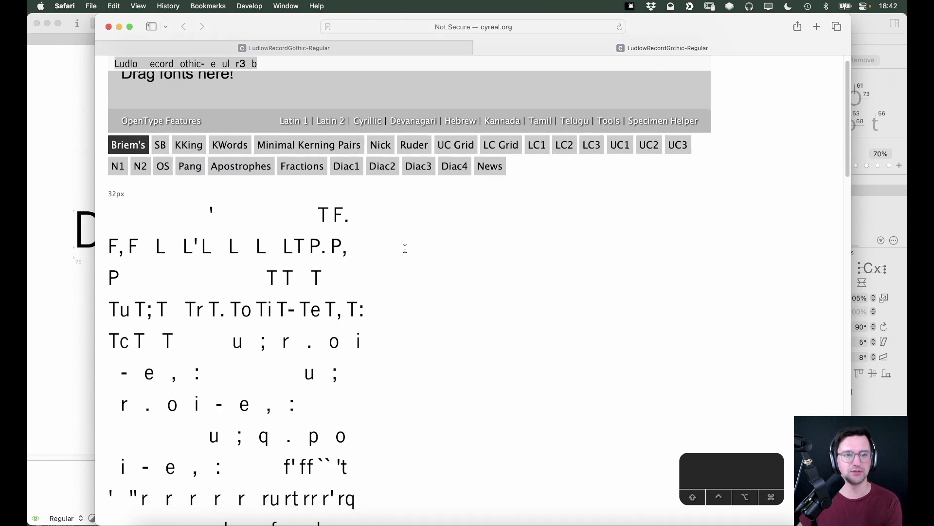
click(160, 145)
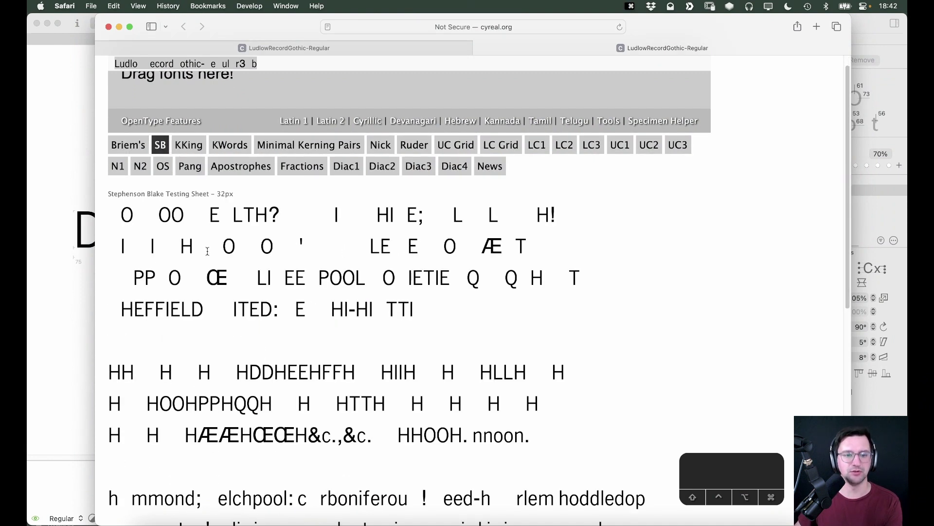
scroll(209, 249, down, 8)
scroll(218, 228, up, 8)
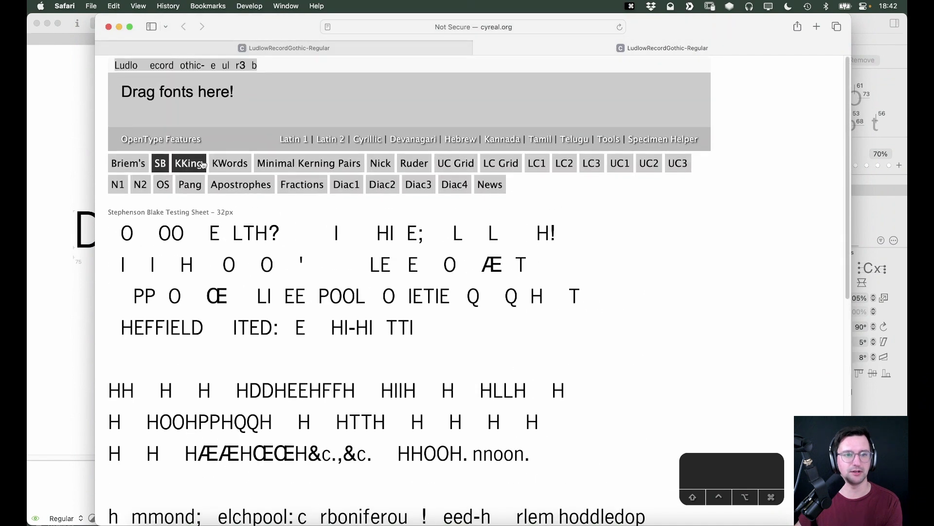
click(188, 162)
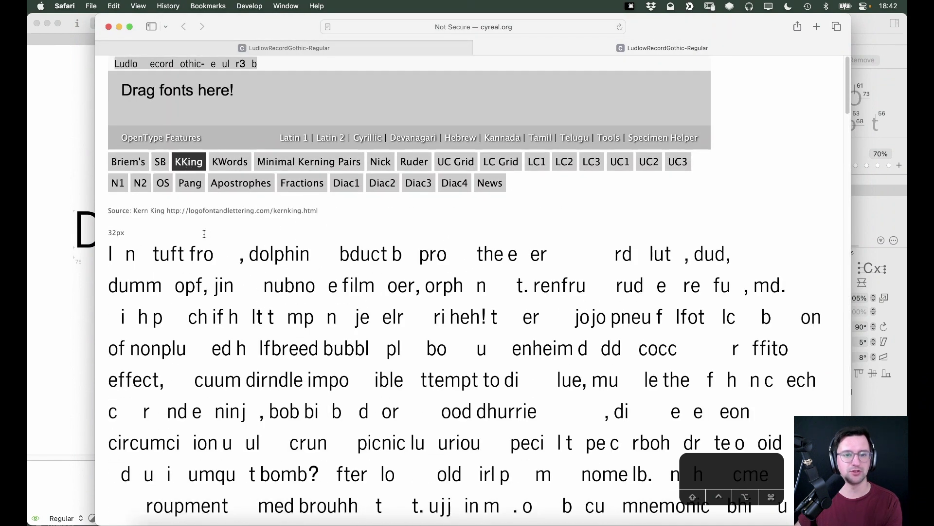
Read through the KKing kerning text to judge the lowercase spacing at 32px.
scroll(207, 235, down, 10)
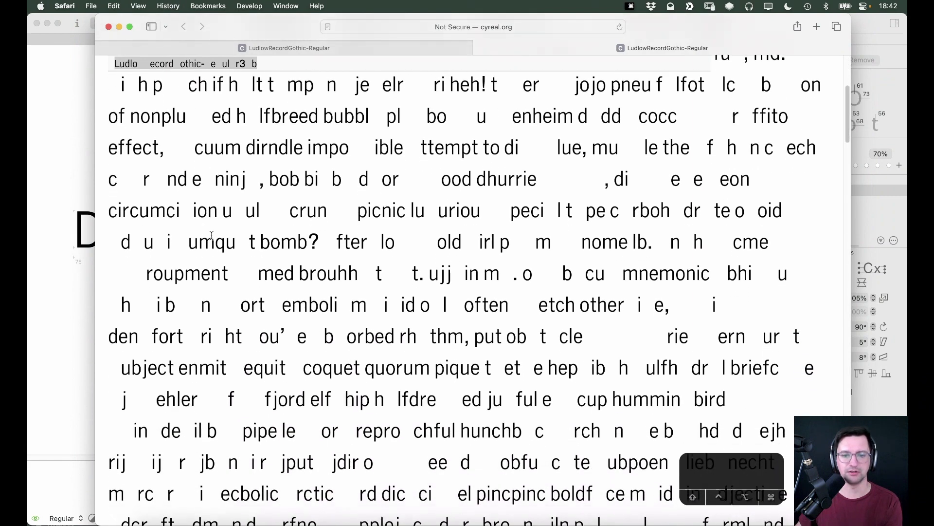
scroll(211, 235, down, 8)
scroll(212, 228, up, 11)
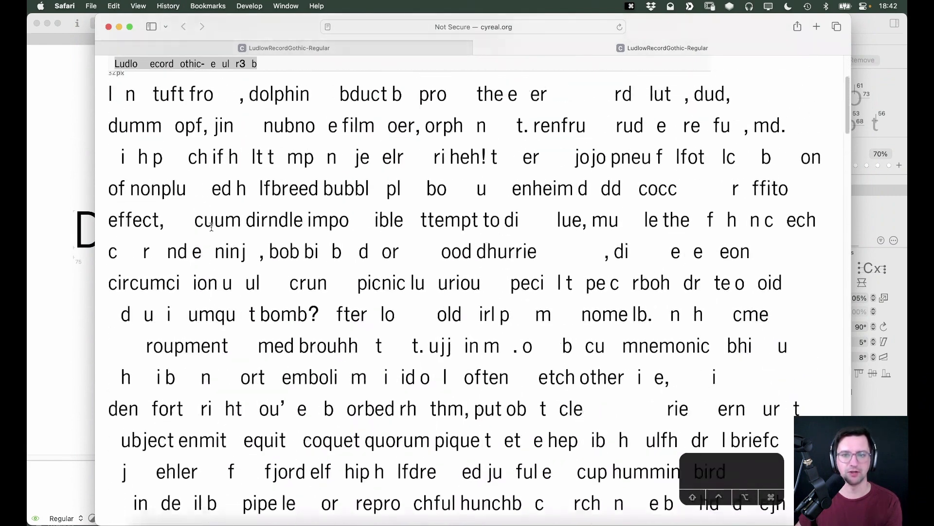
scroll(211, 227, up, 5)
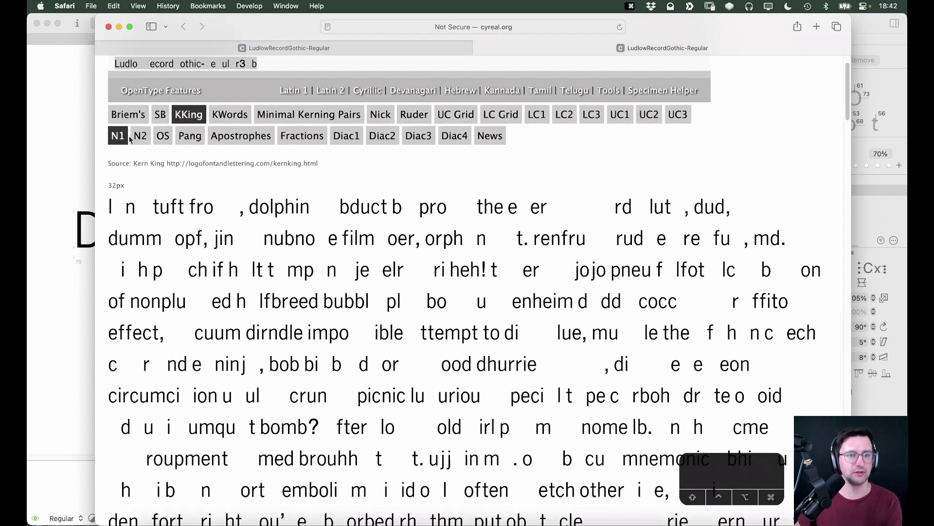
Open the LC1 sheet and examine how the lowercase letters space against each other in its three-letter combinations.
click(531, 119)
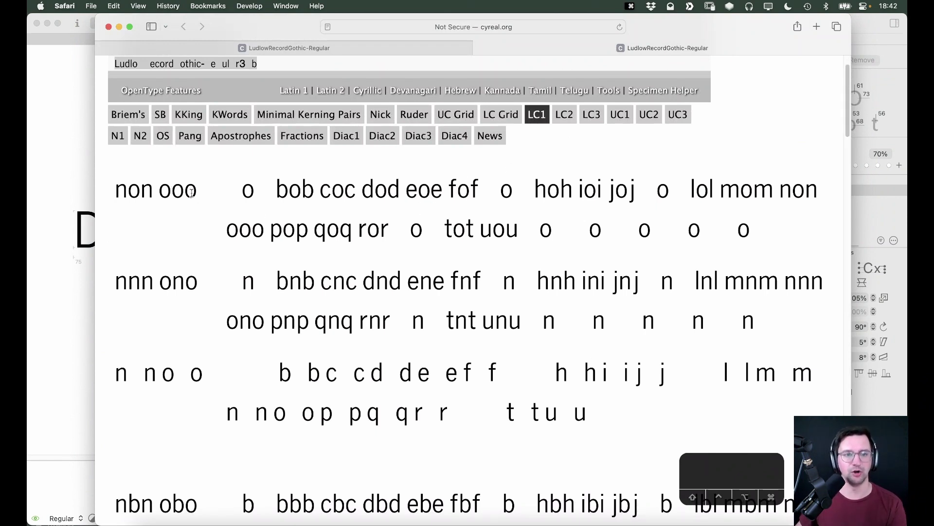
scroll(330, 189, down, 3)
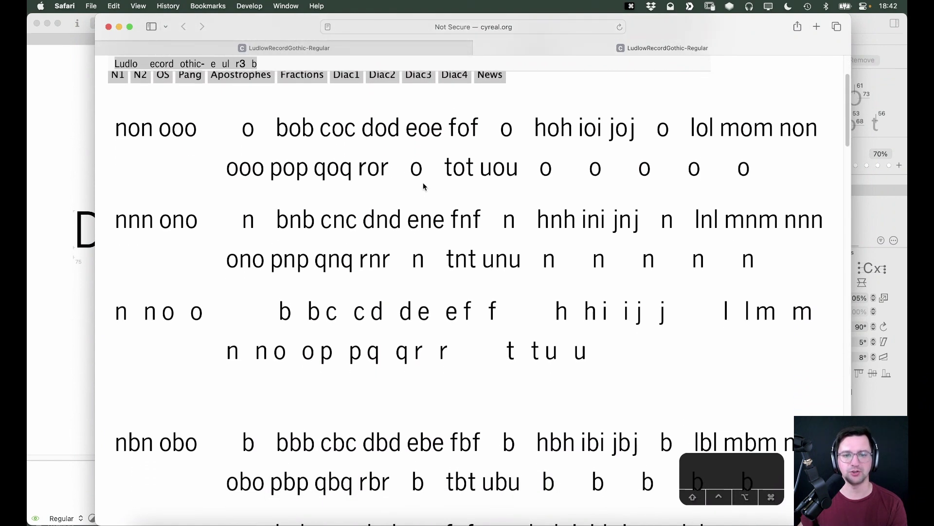
scroll(423, 187, down, 3)
scroll(423, 184, down, 8)
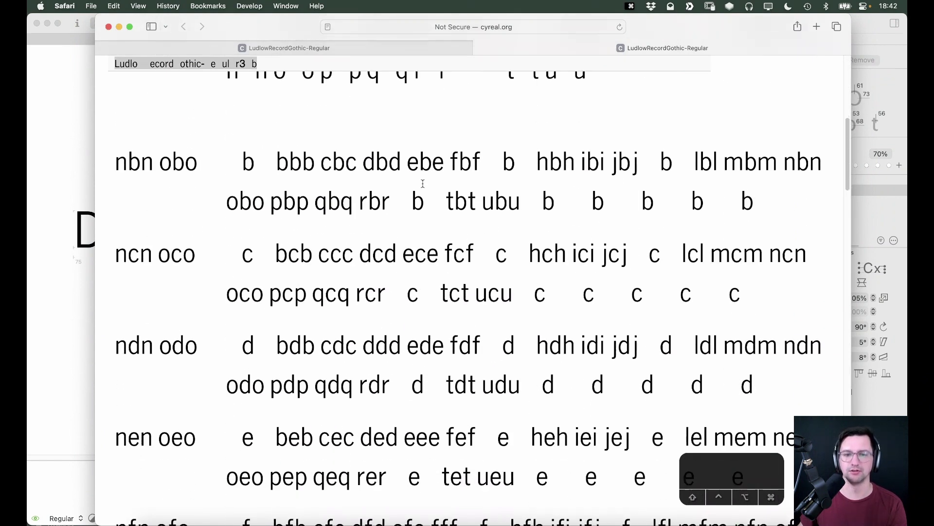
right_click(498, 166)
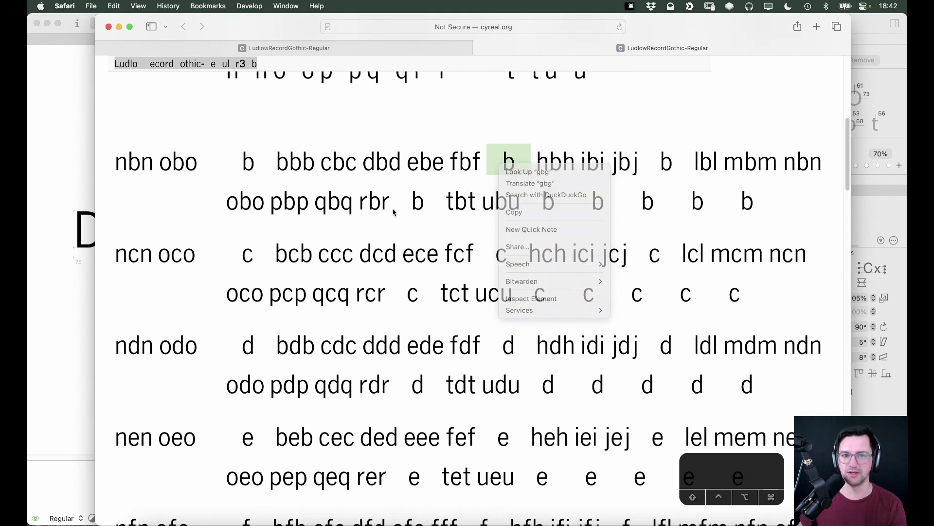
click(408, 220)
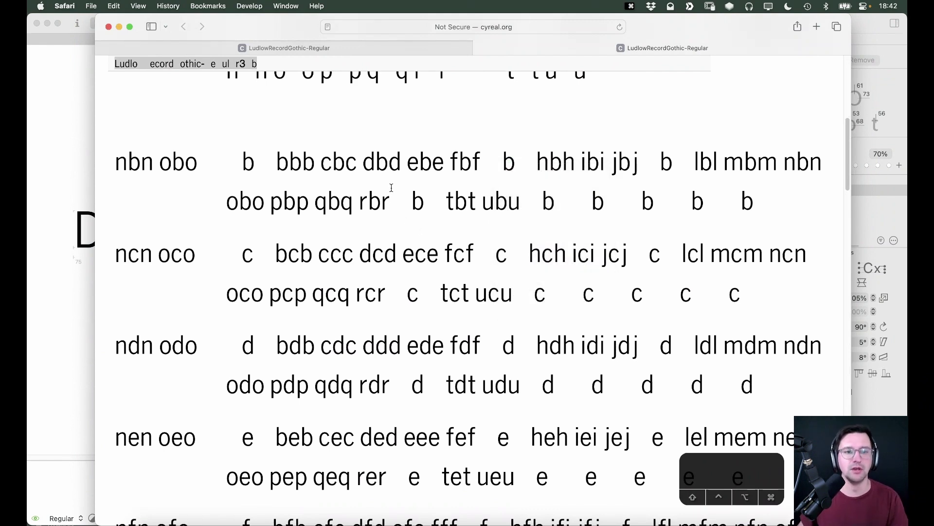
scroll(389, 193, down, 5)
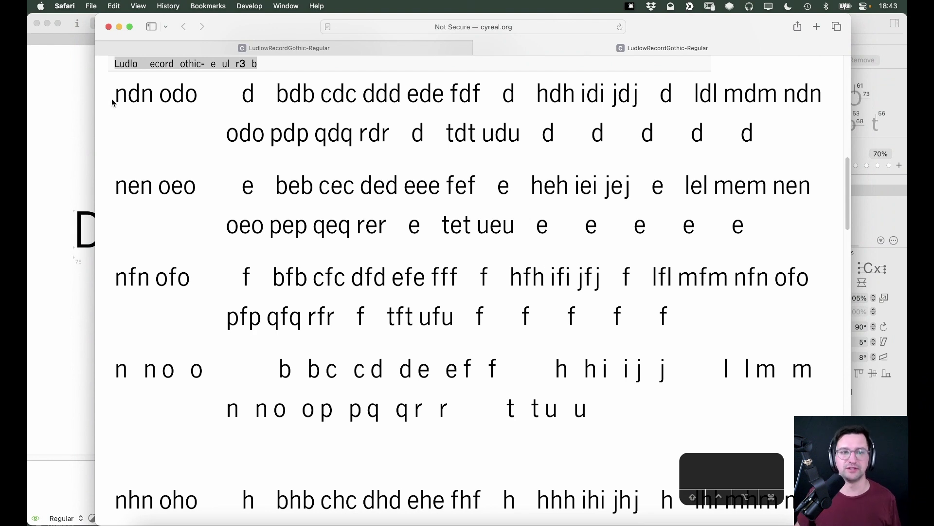
scroll(397, 177, down, 5)
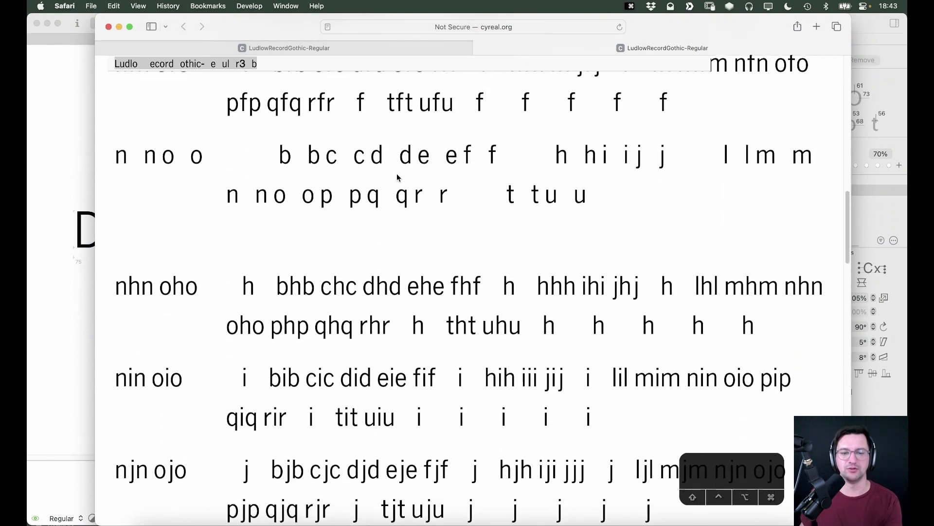
scroll(397, 177, up, 6)
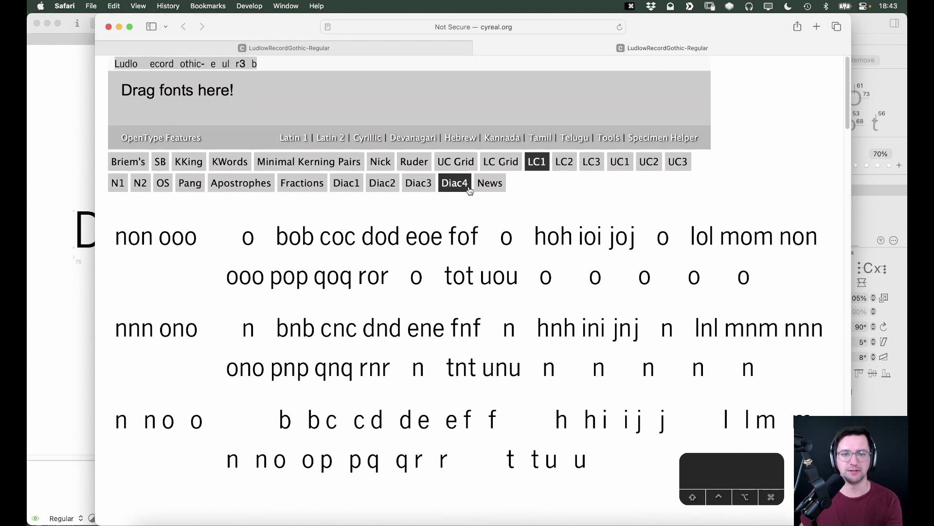
Return to the browser tab with the basic samples and read through the Layout sample's heading, intro and body columns.
click(470, 190)
click(271, 47)
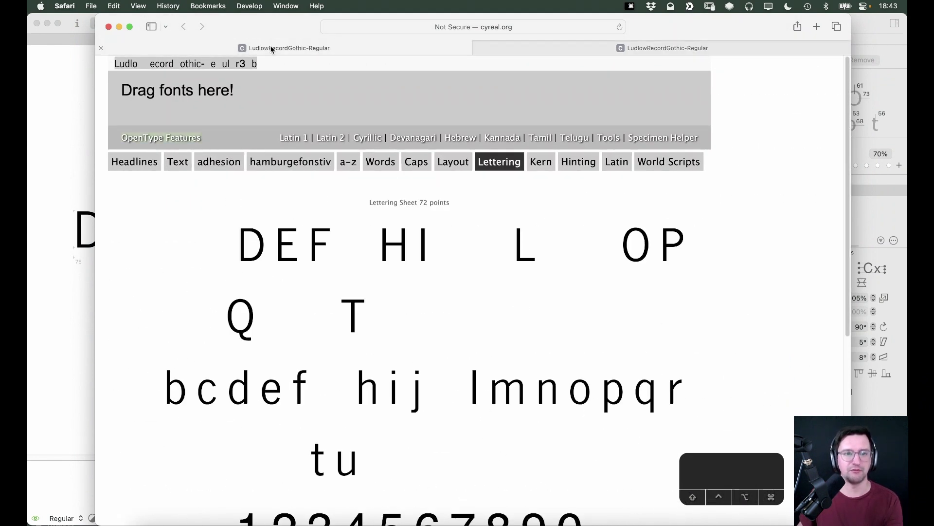
click(135, 162)
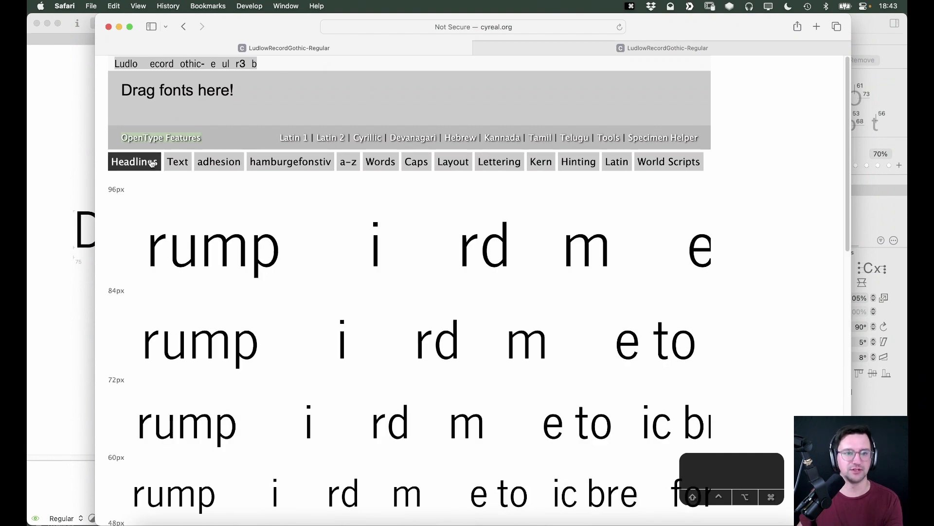
click(452, 162)
scroll(391, 215, down, 5)
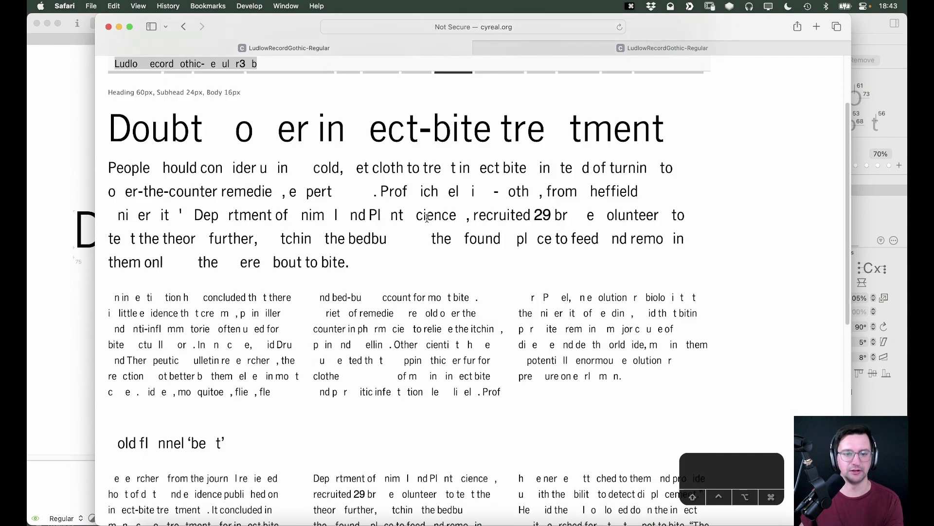
scroll(391, 214, down, 3)
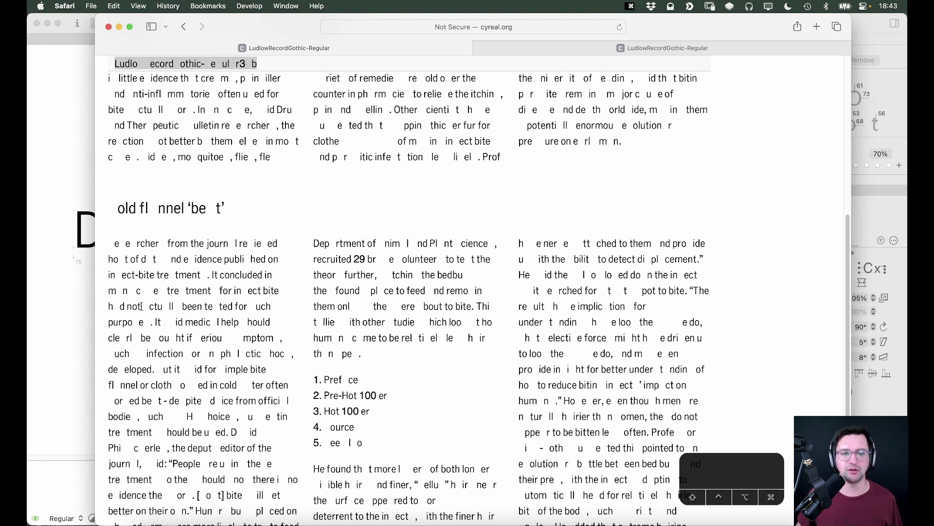
scroll(238, 229, up, 5)
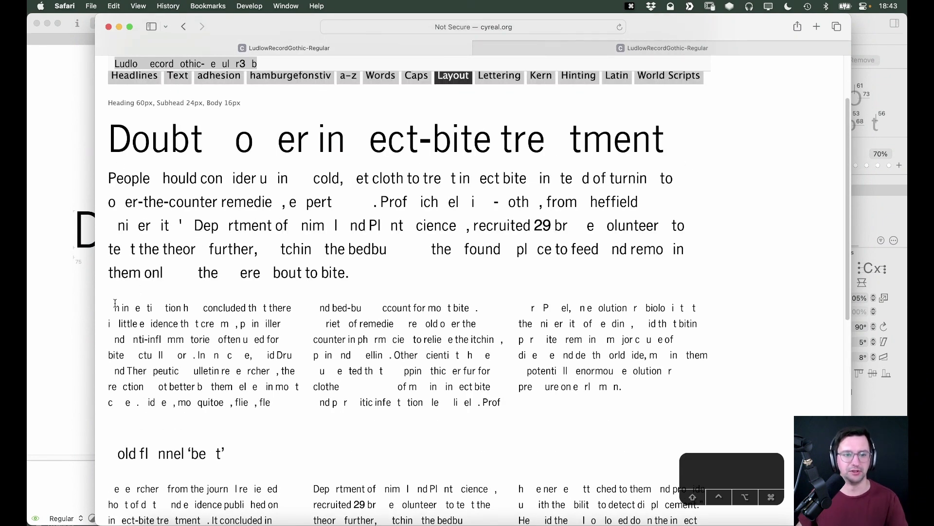
Copy the Layout sample's intro paragraph and replace all words in the Glyphs text preview with it.
drag(109, 178, 373, 275)
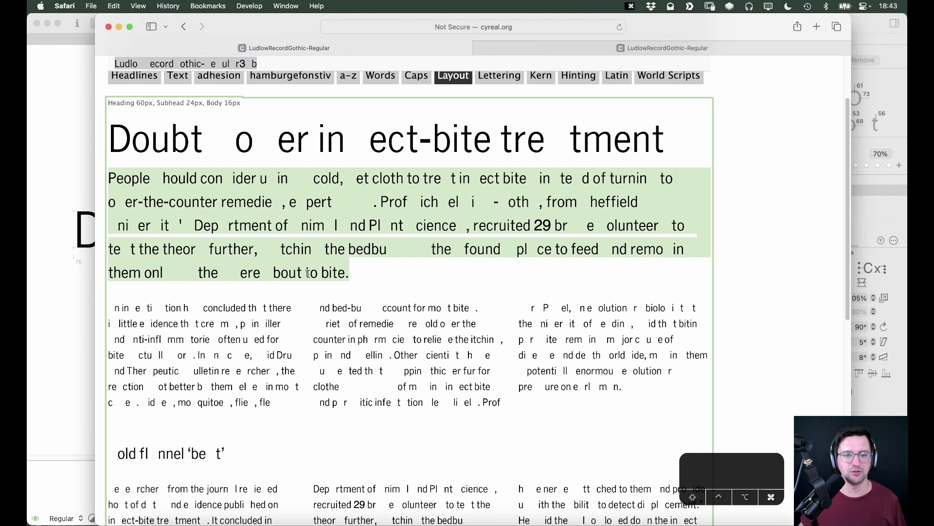
click(72, 352)
click(284, 6)
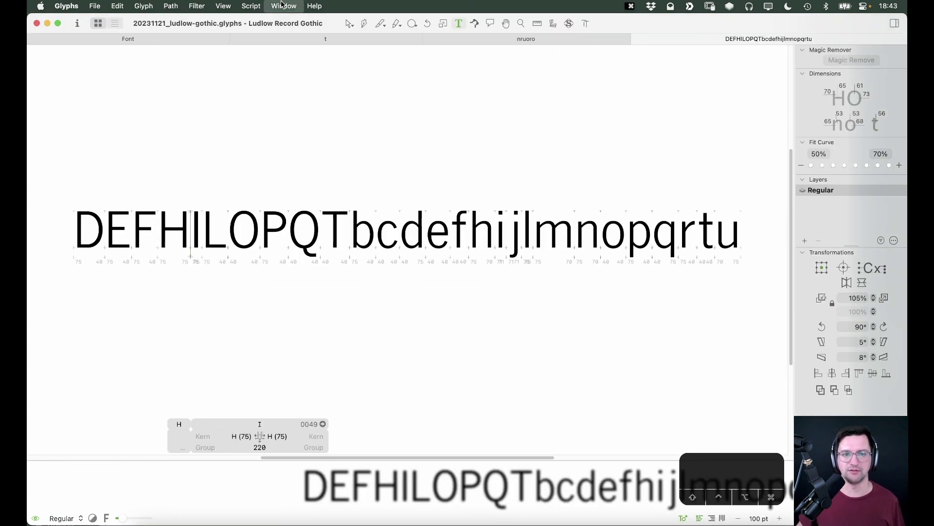
click(292, 246)
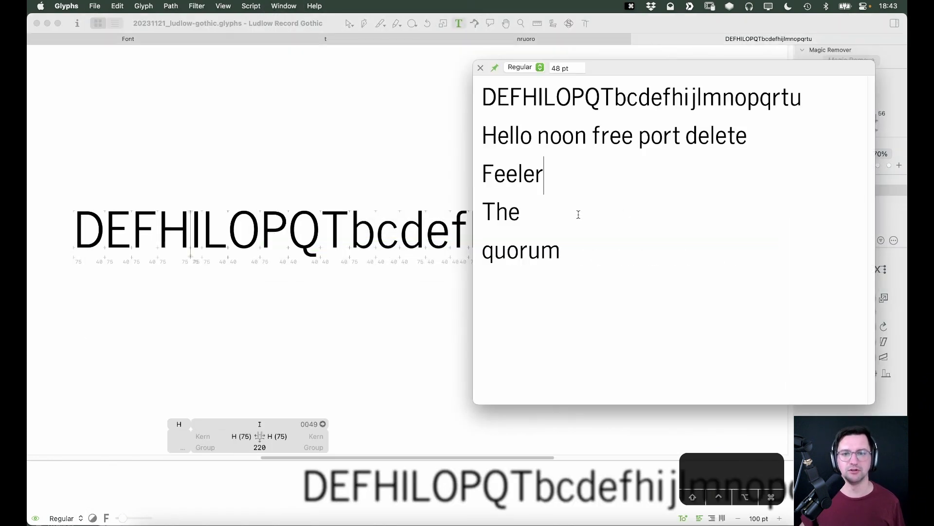
key(super+a)
key(super+v)
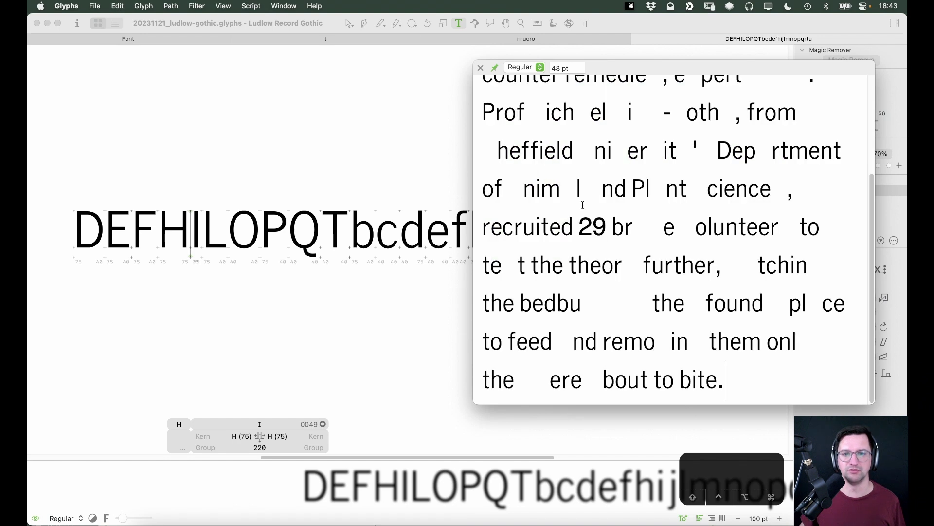
Try the preview paragraph at 12 pt and set its size to 24 pt.
click(569, 69)
text(12)
key(Return)
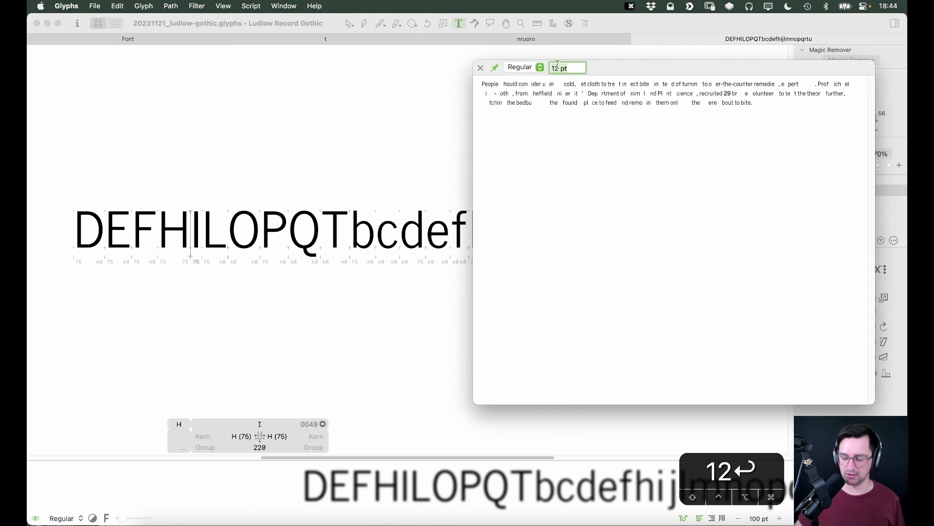
text(24)
key(Return)
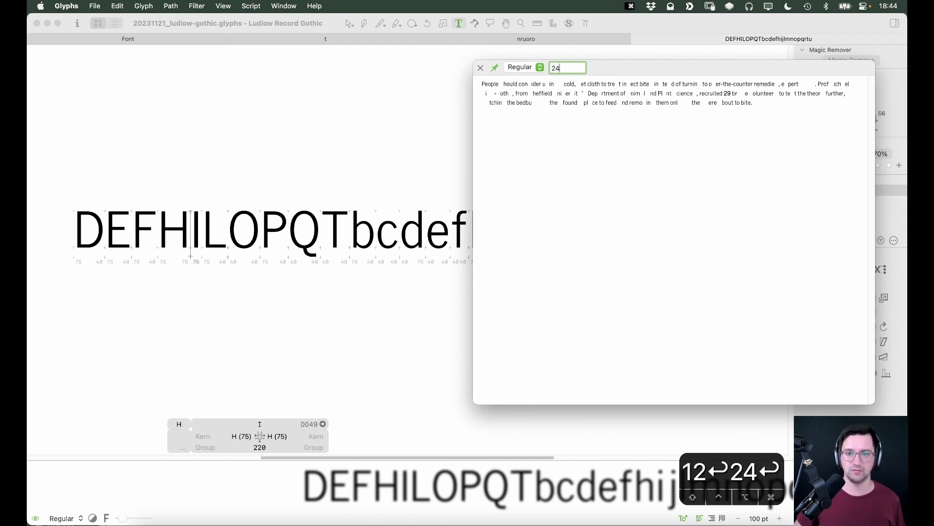
click(611, 217)
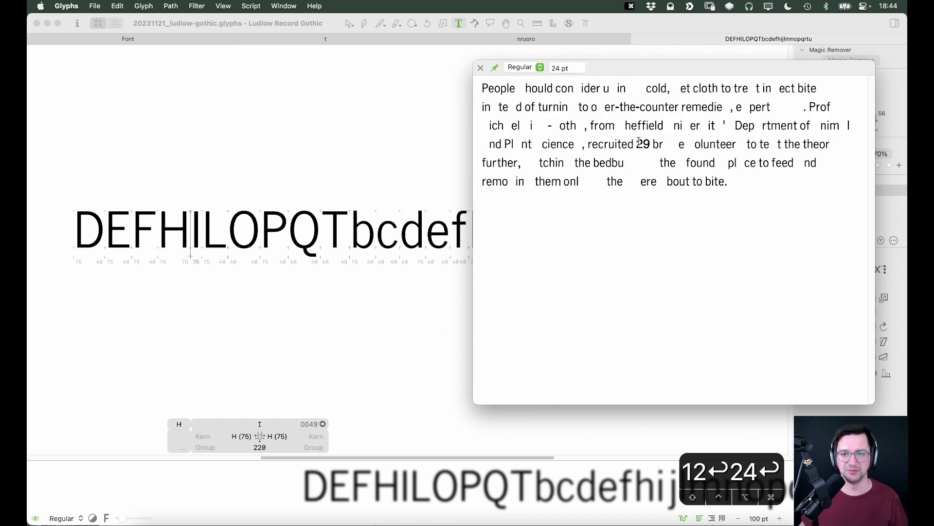
Delete the number 29 from the paragraph in the text preview.
drag(637, 143, 652, 144)
key(BackSpace)
key(BackSpace)
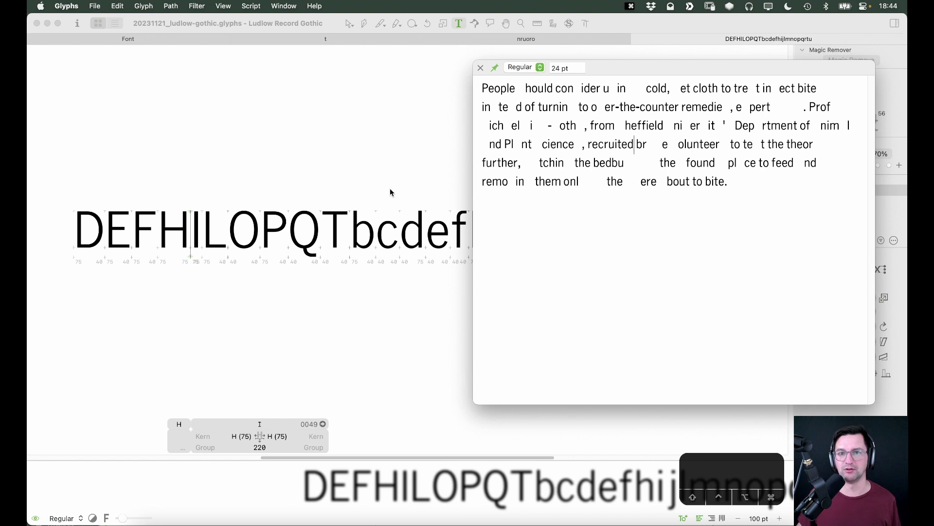
Close the text preview and select the undrawn lowercase v in the font overview.
click(199, 92)
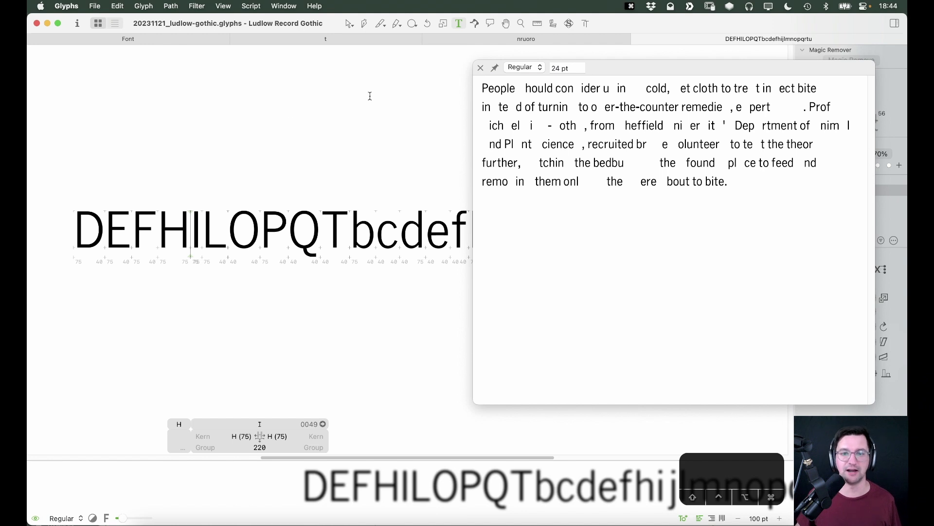
click(149, 41)
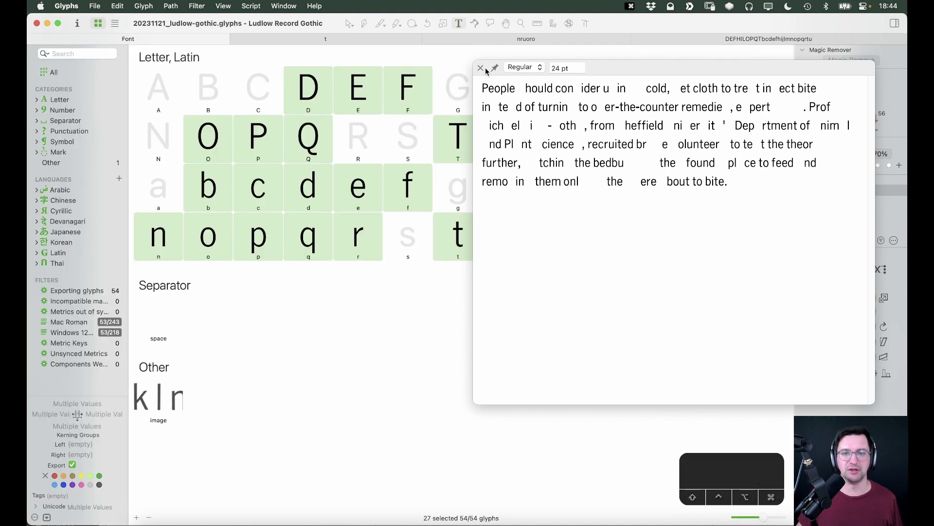
drag(519, 69, 585, 189)
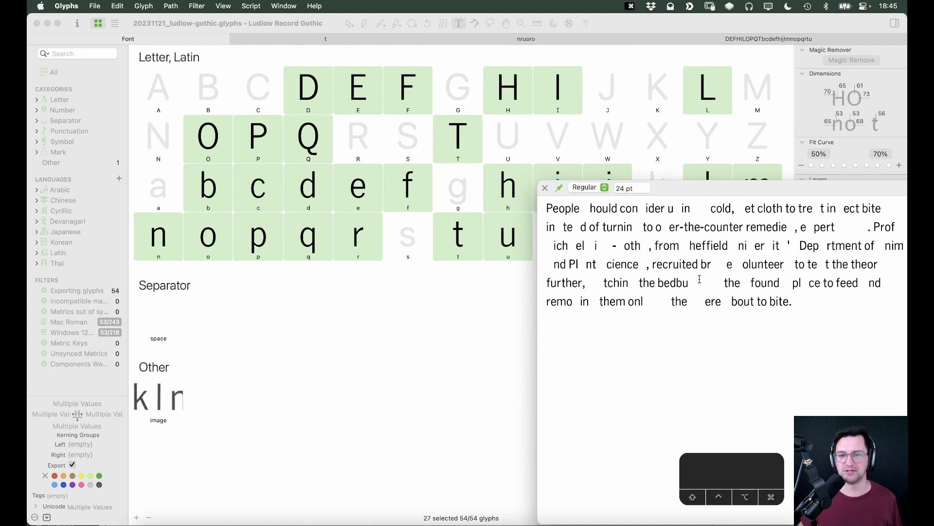
drag(712, 284, 724, 284)
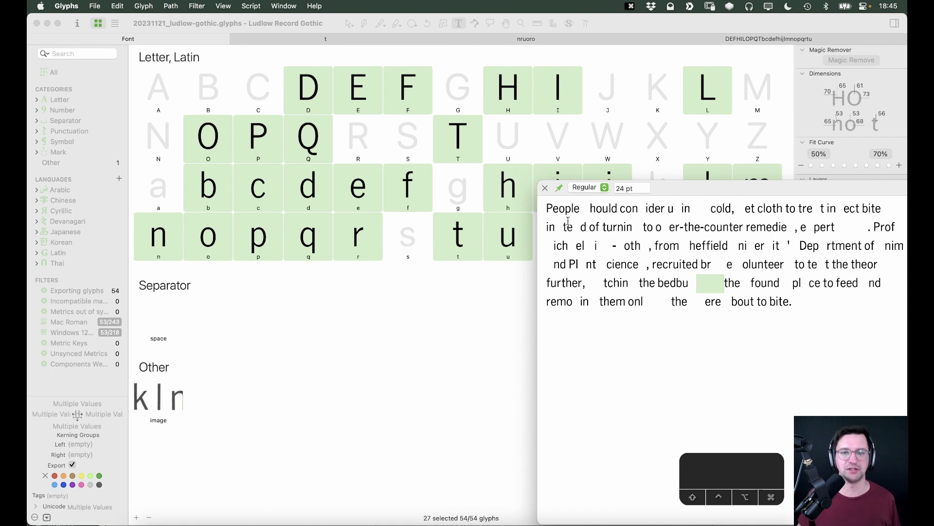
click(546, 188)
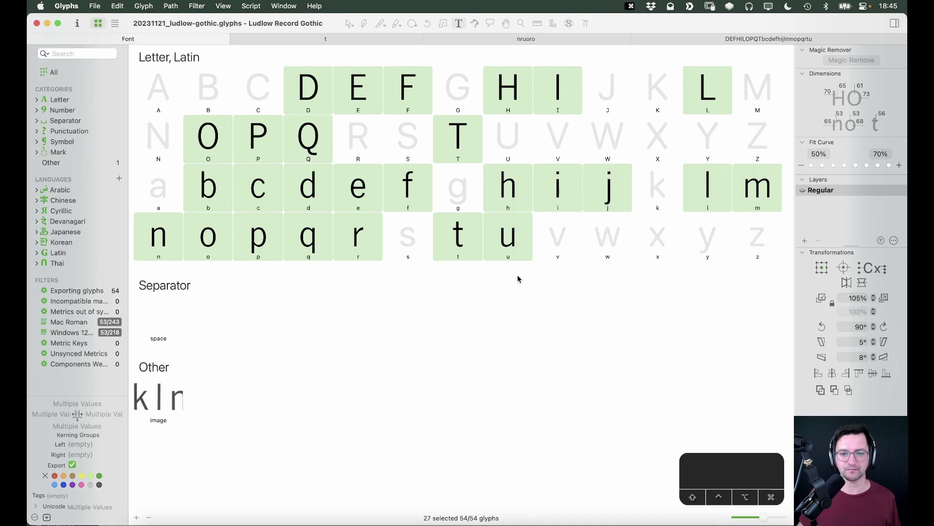
click(553, 256)
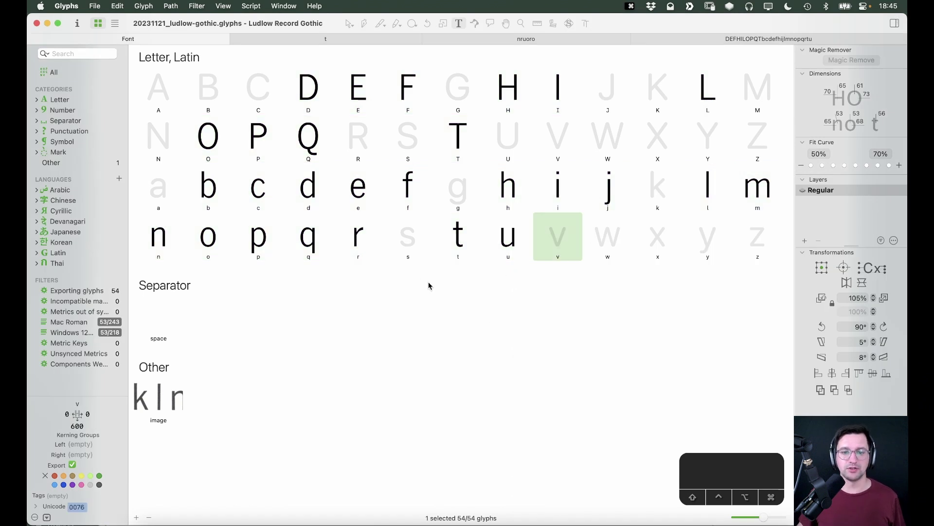